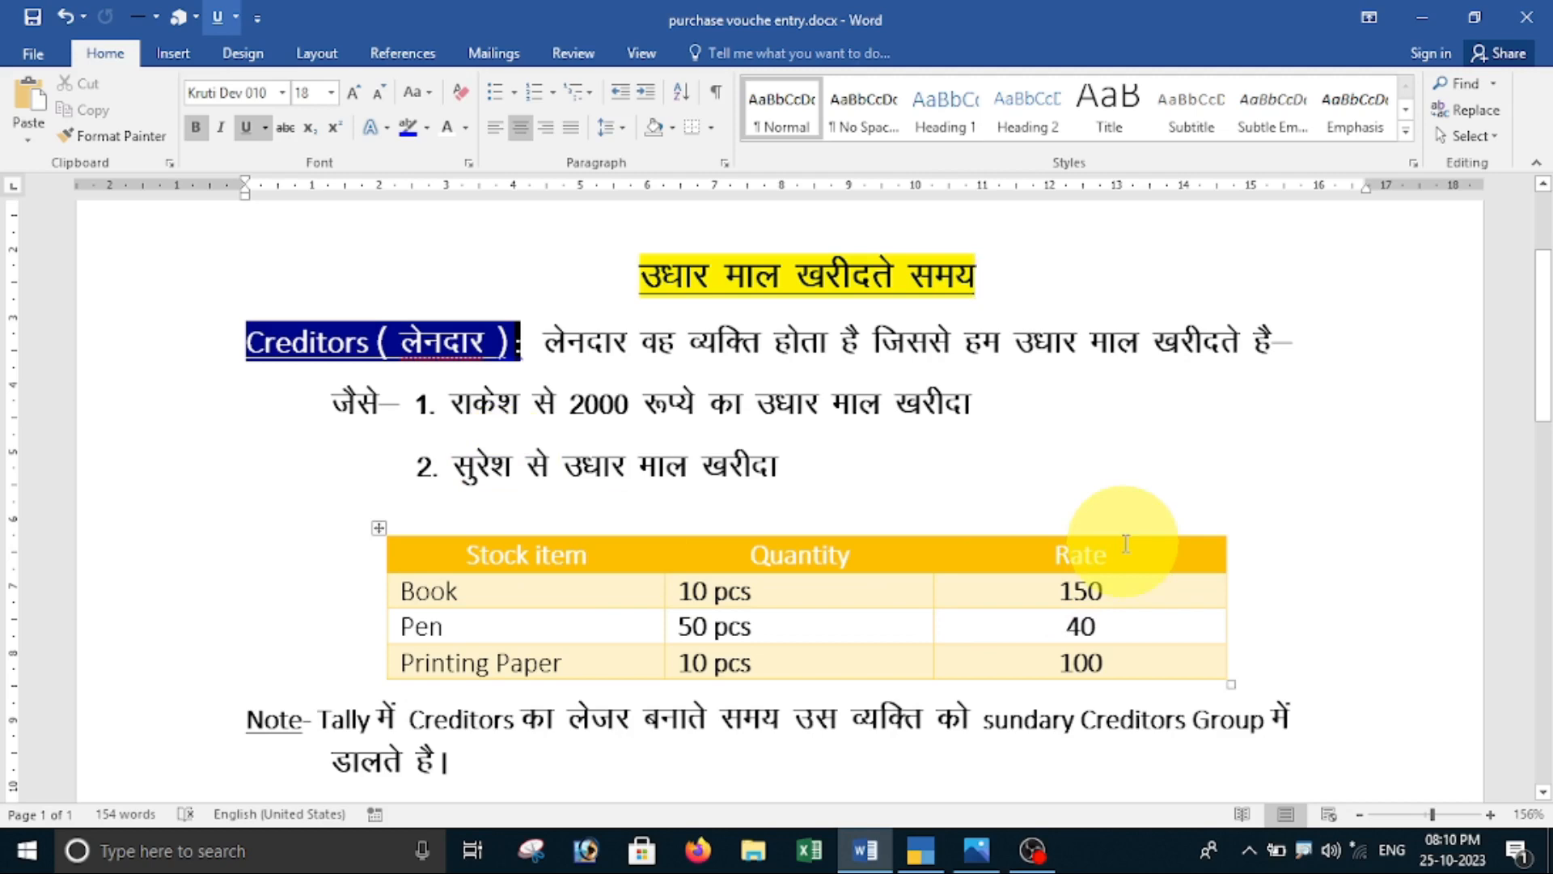
- Read the creditors section on buying goods on credit, including its examples, stock item table and Sundry Creditors group note
scroll(1120, 534, down, 3)
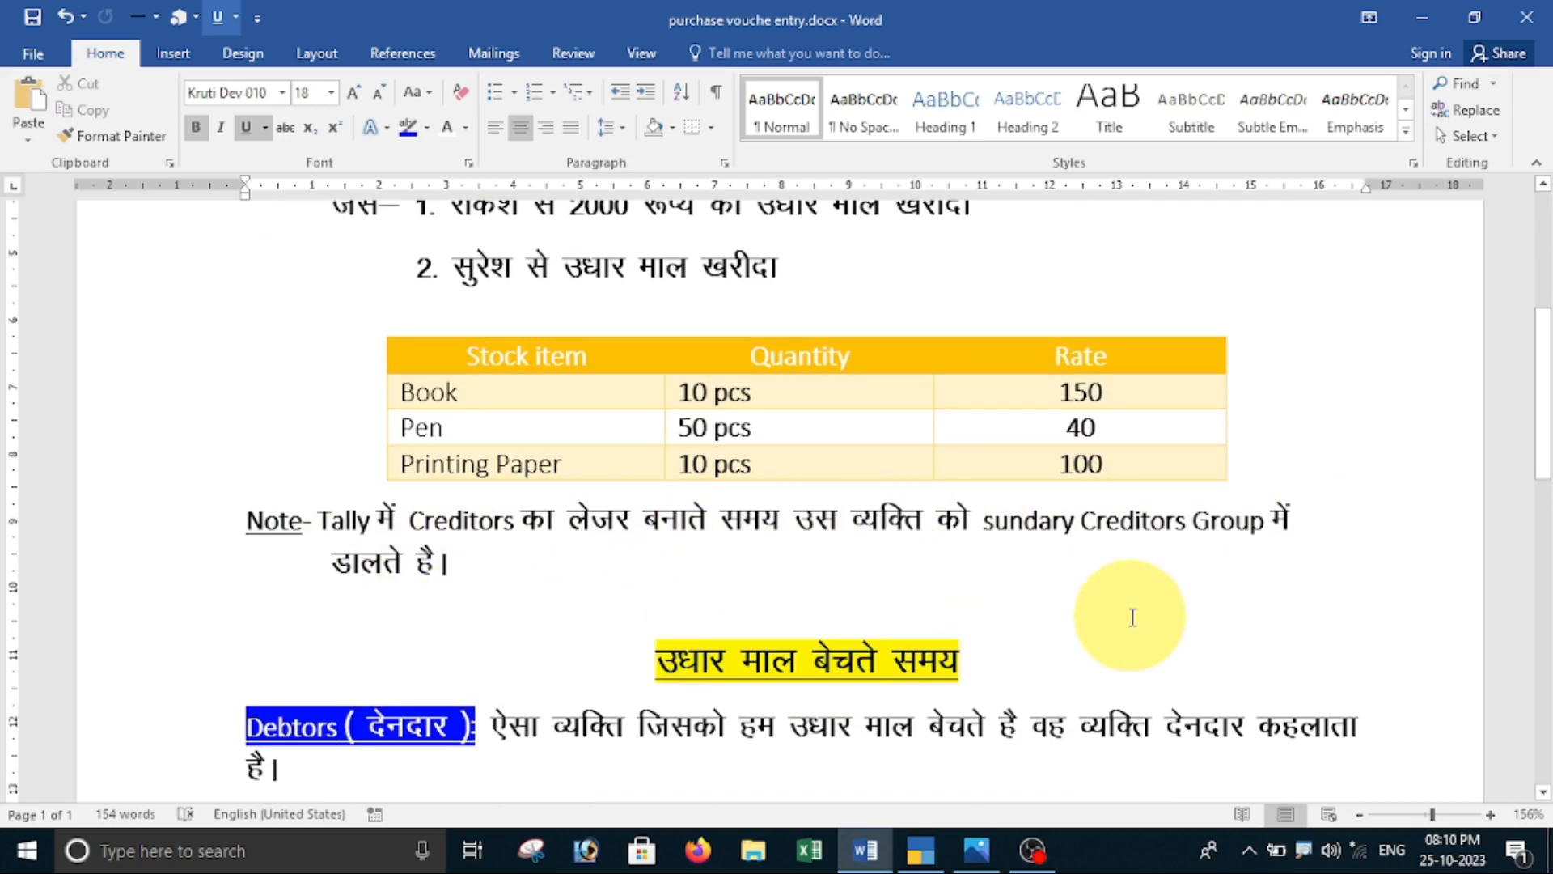
scroll(1081, 628, up, 3)
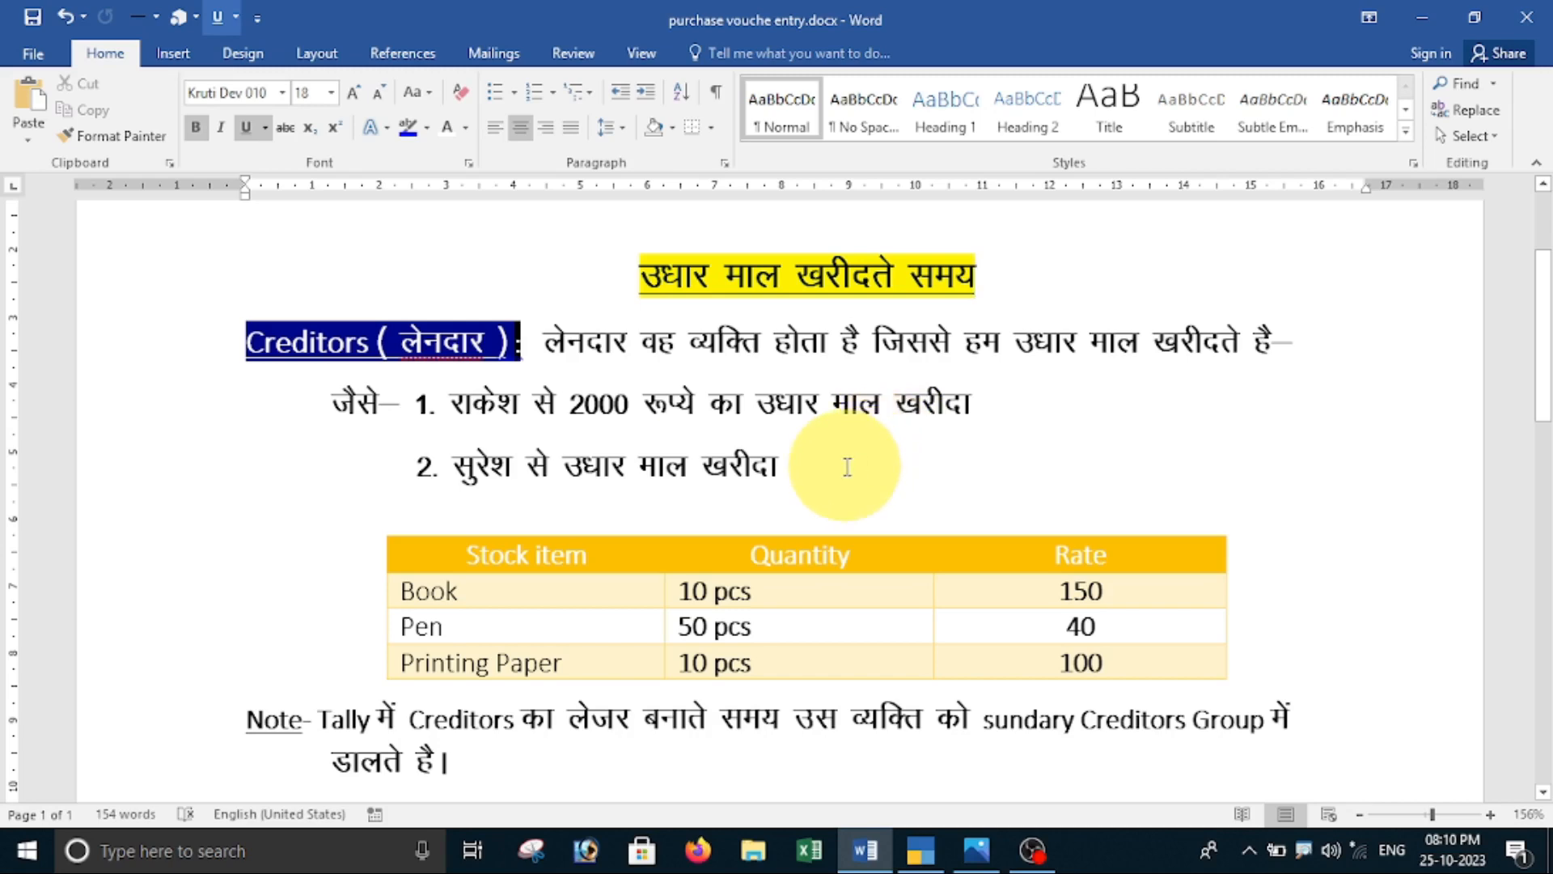
scroll(752, 482, down, 3)
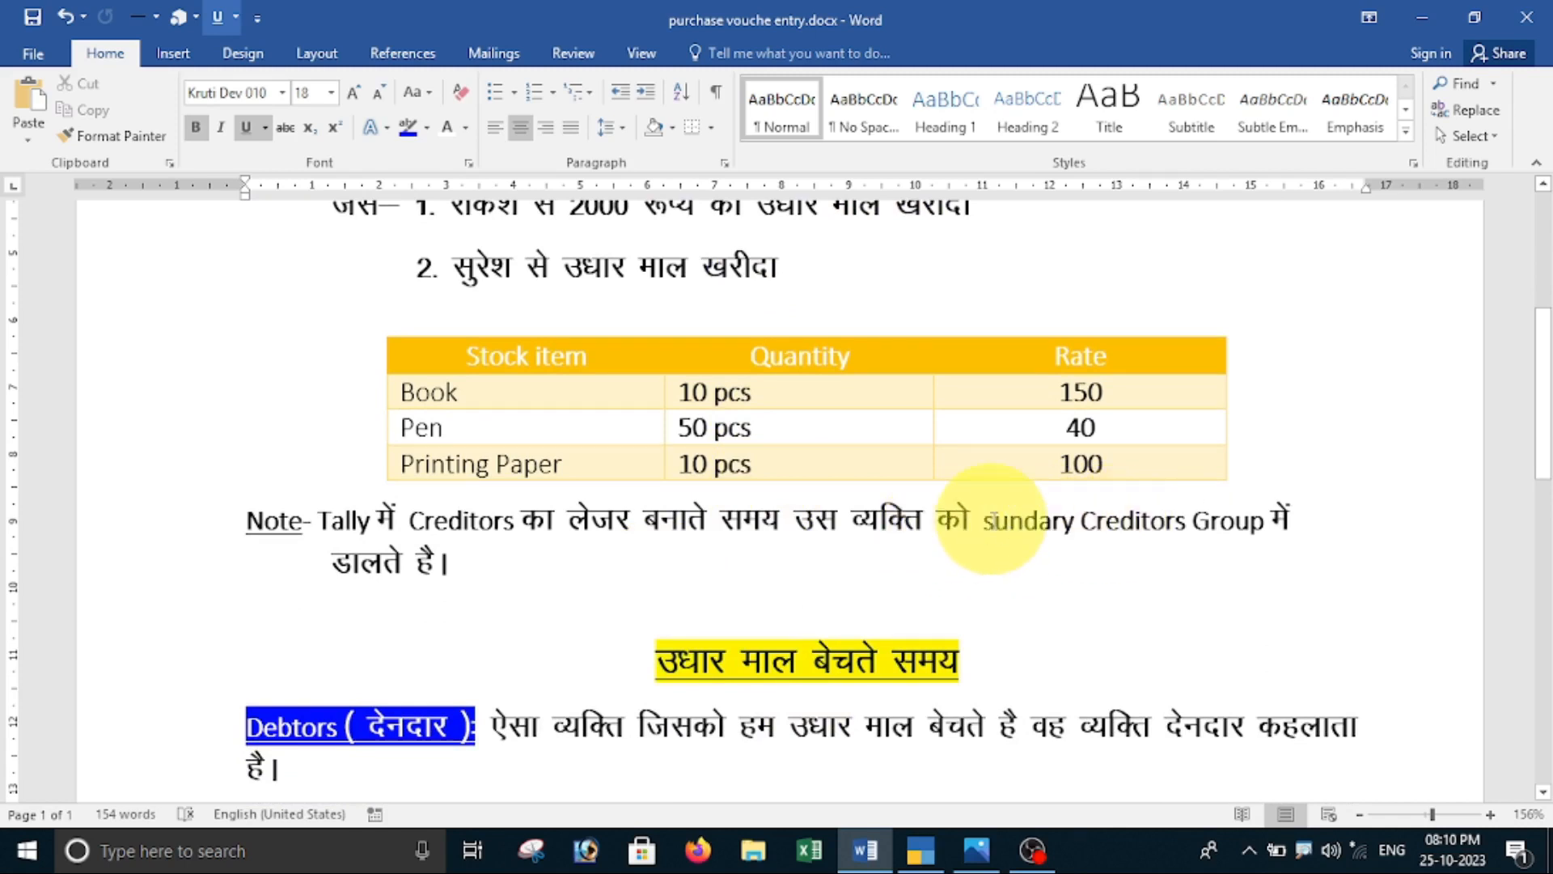
drag(994, 522, 1294, 521)
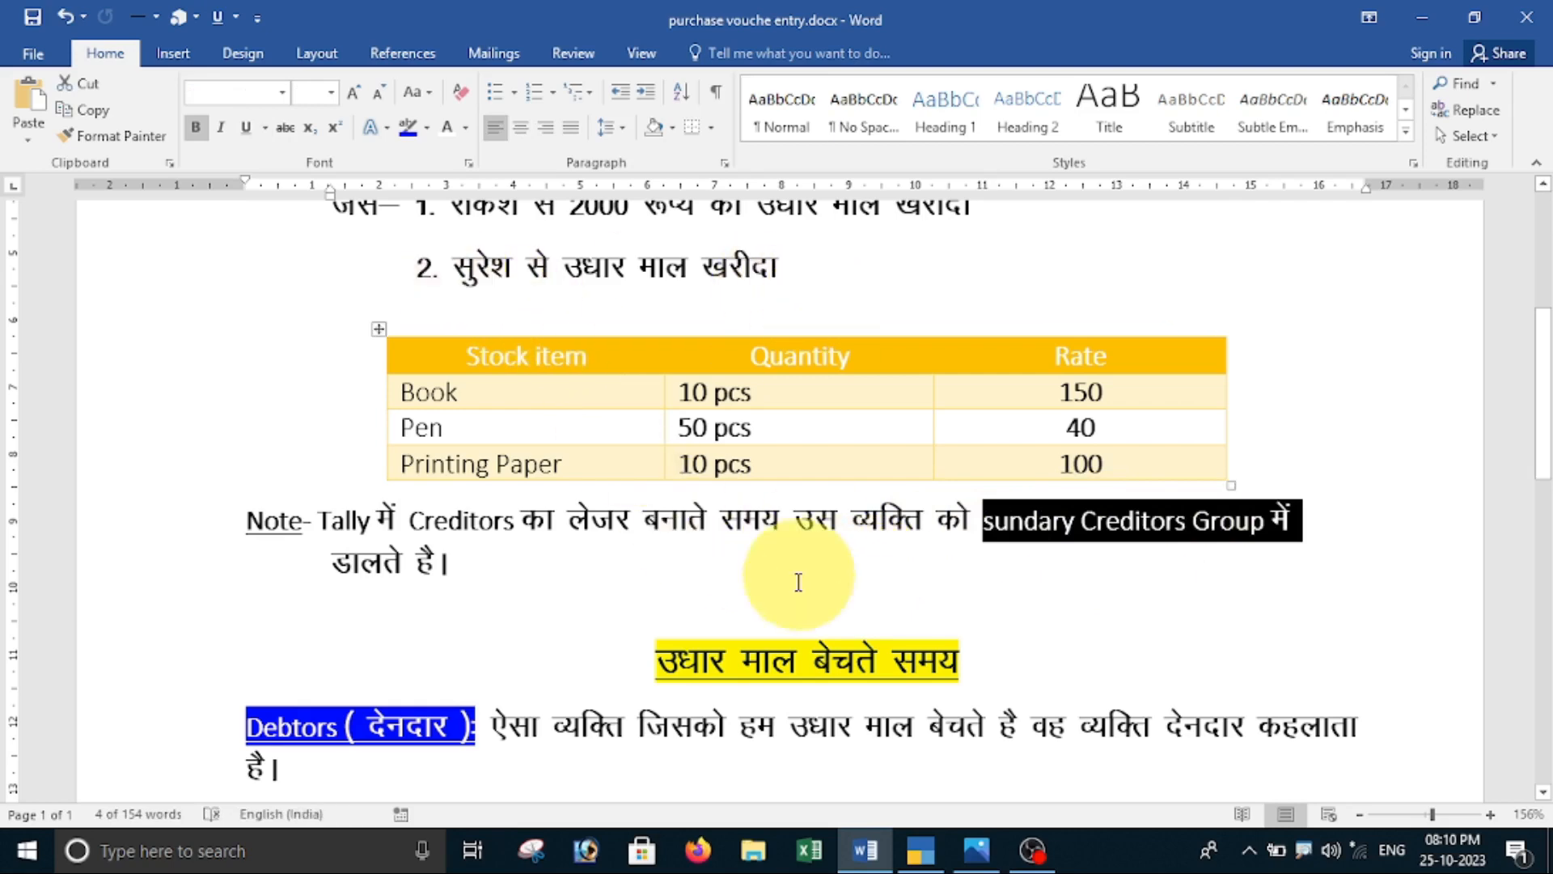
click(1079, 565)
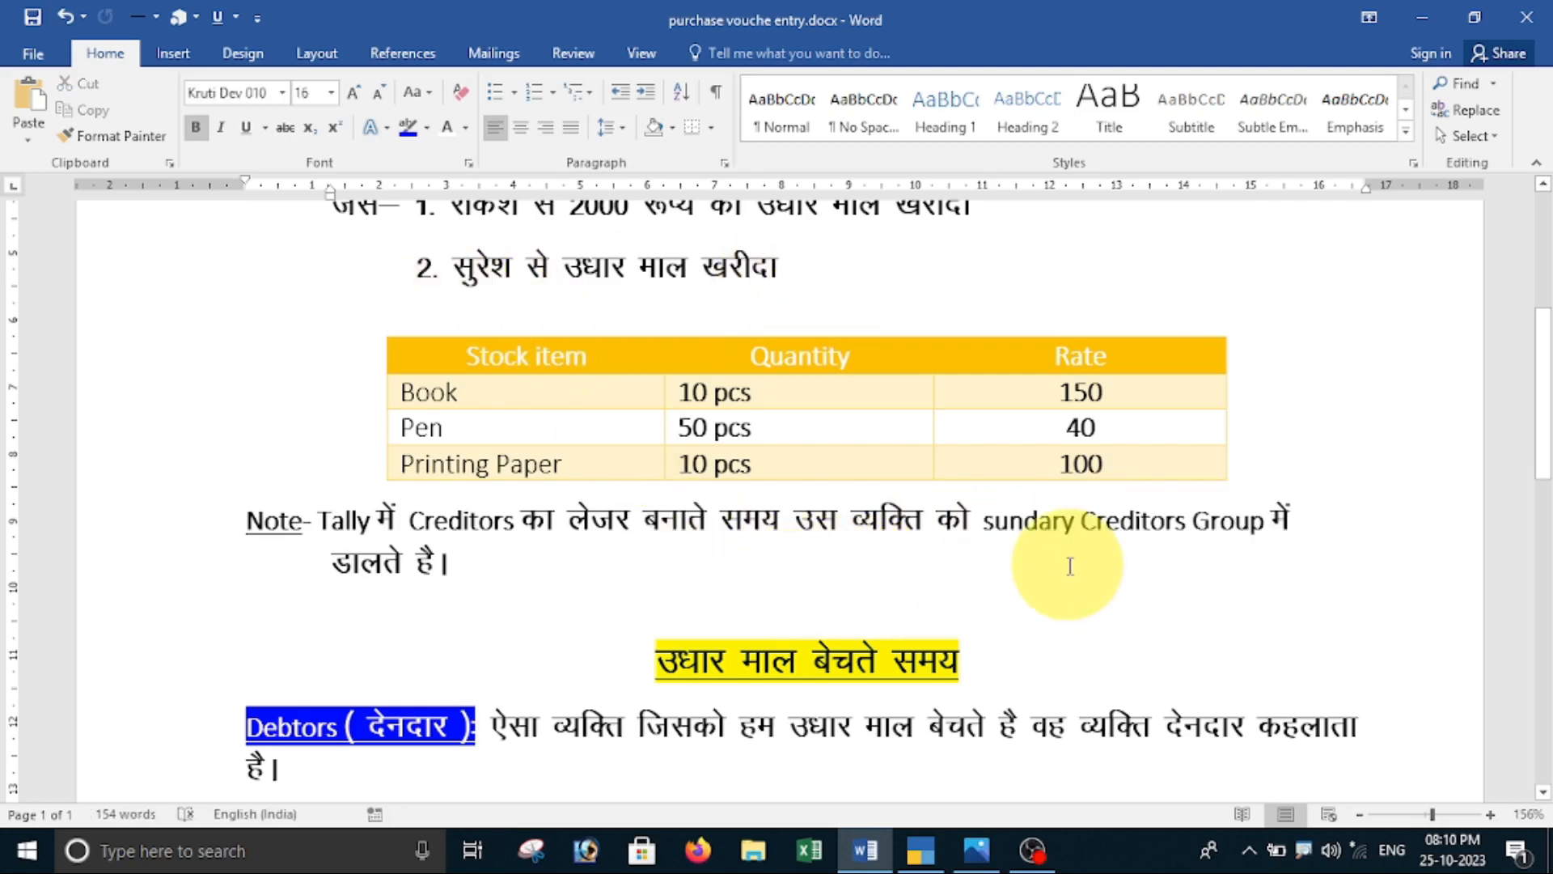
scroll(864, 564, up, 5)
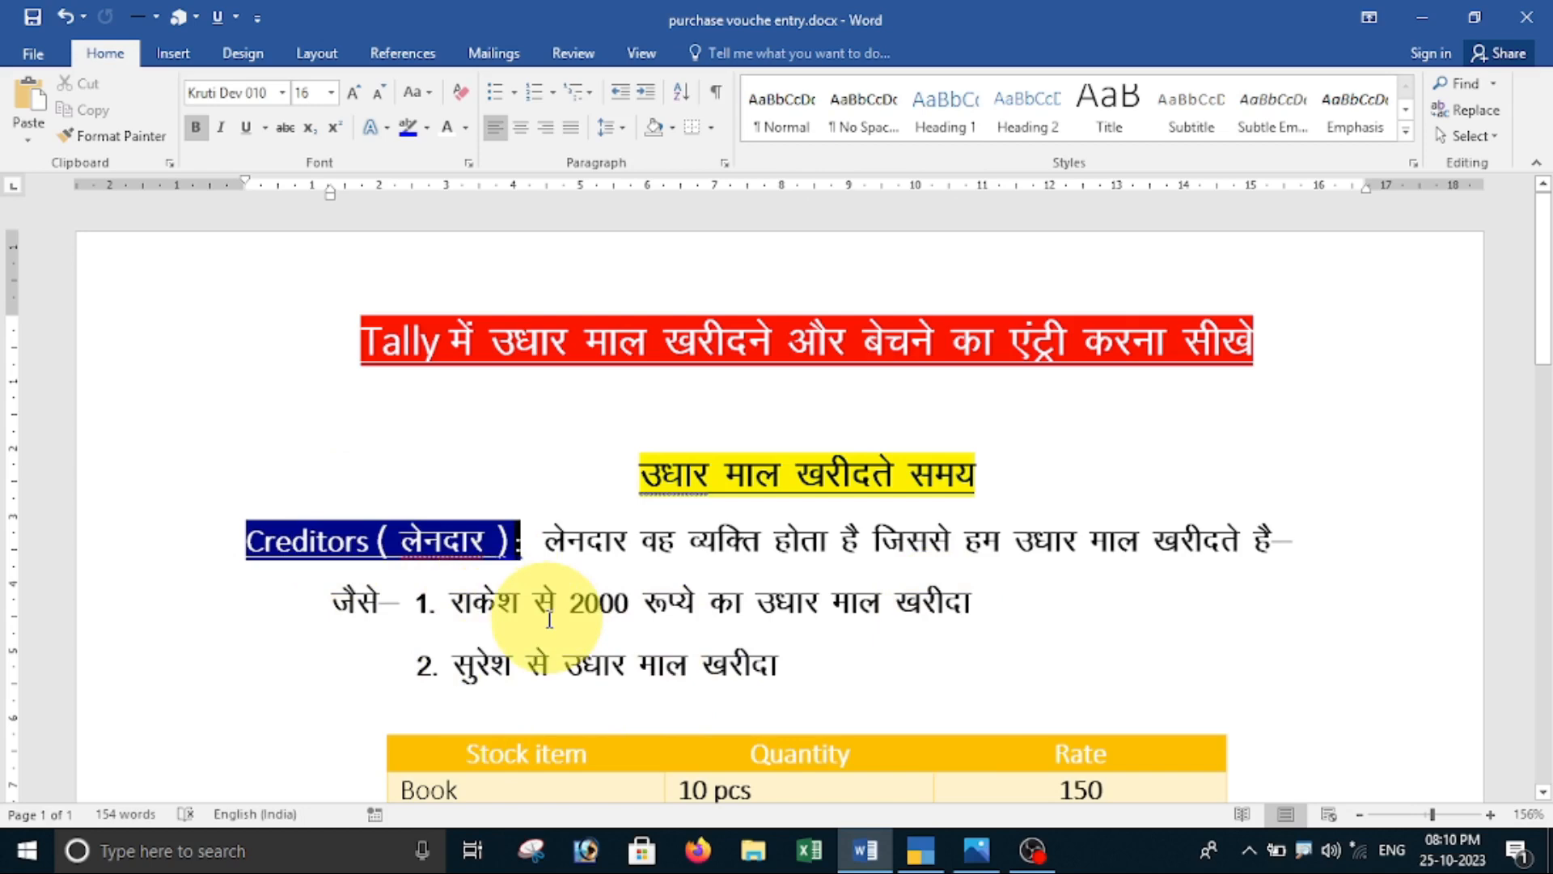
- Read the debtors section on selling goods on credit, including its examples, stock item table and Sundry Debtors group note
scroll(988, 634, down, 6)
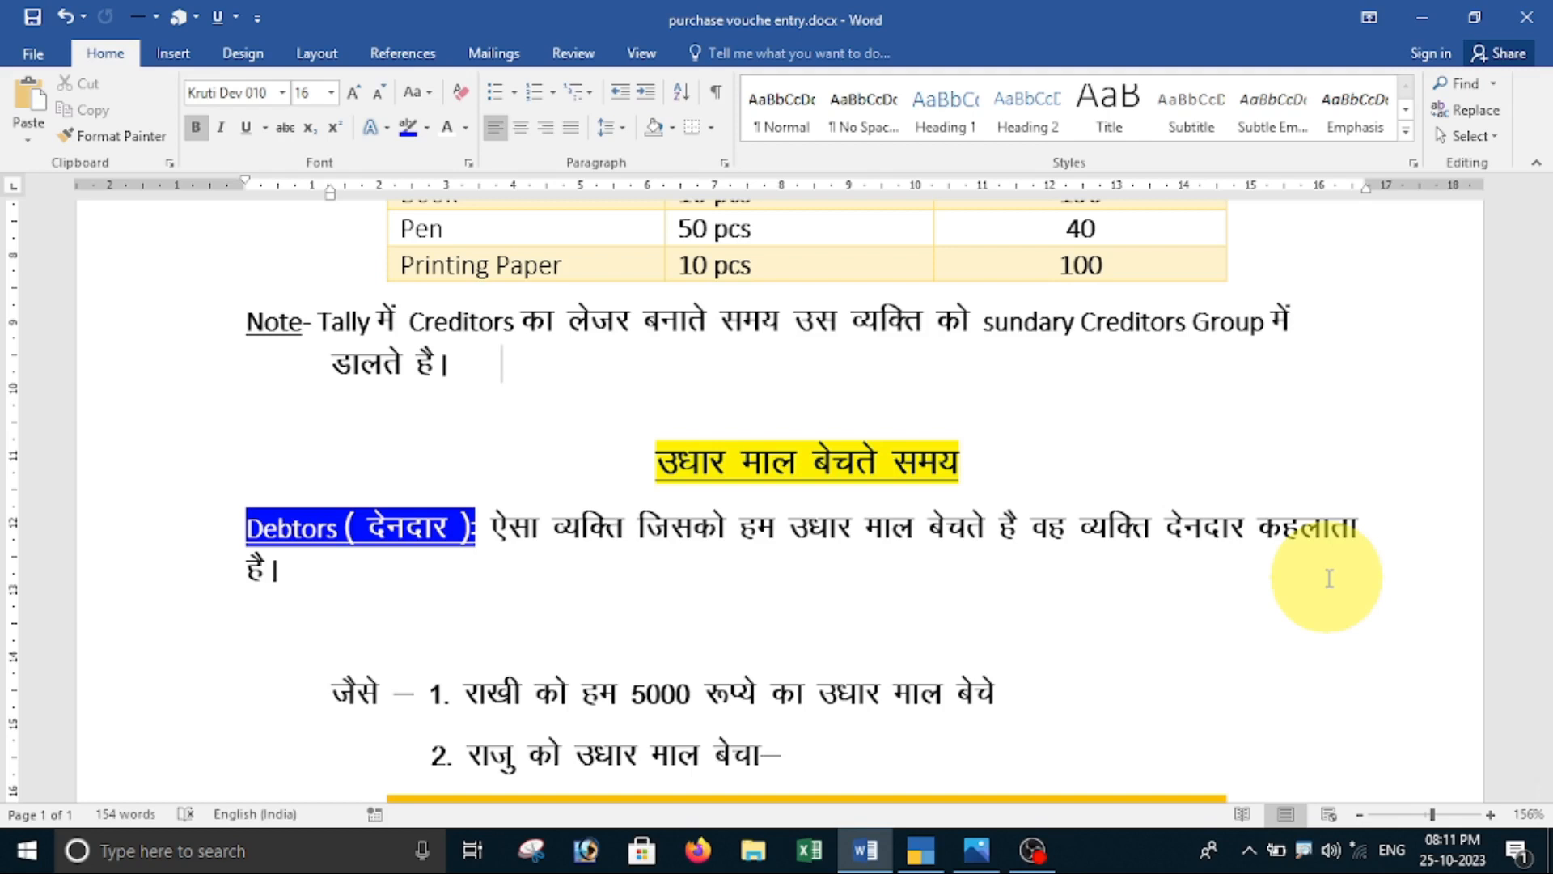
scroll(1329, 578, down, 3)
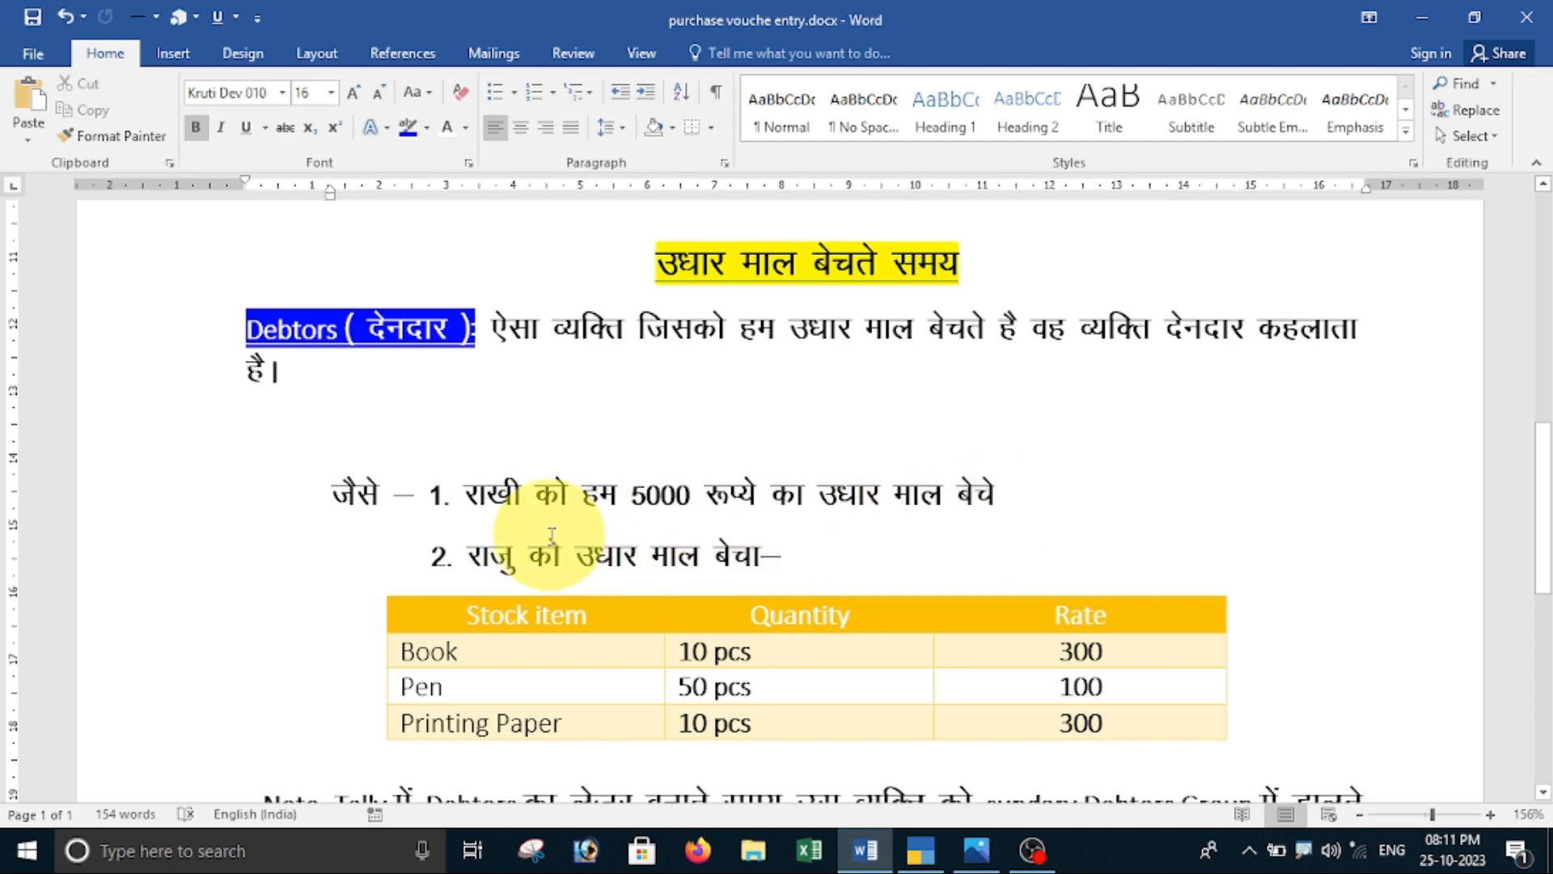
scroll(898, 635, down, 3)
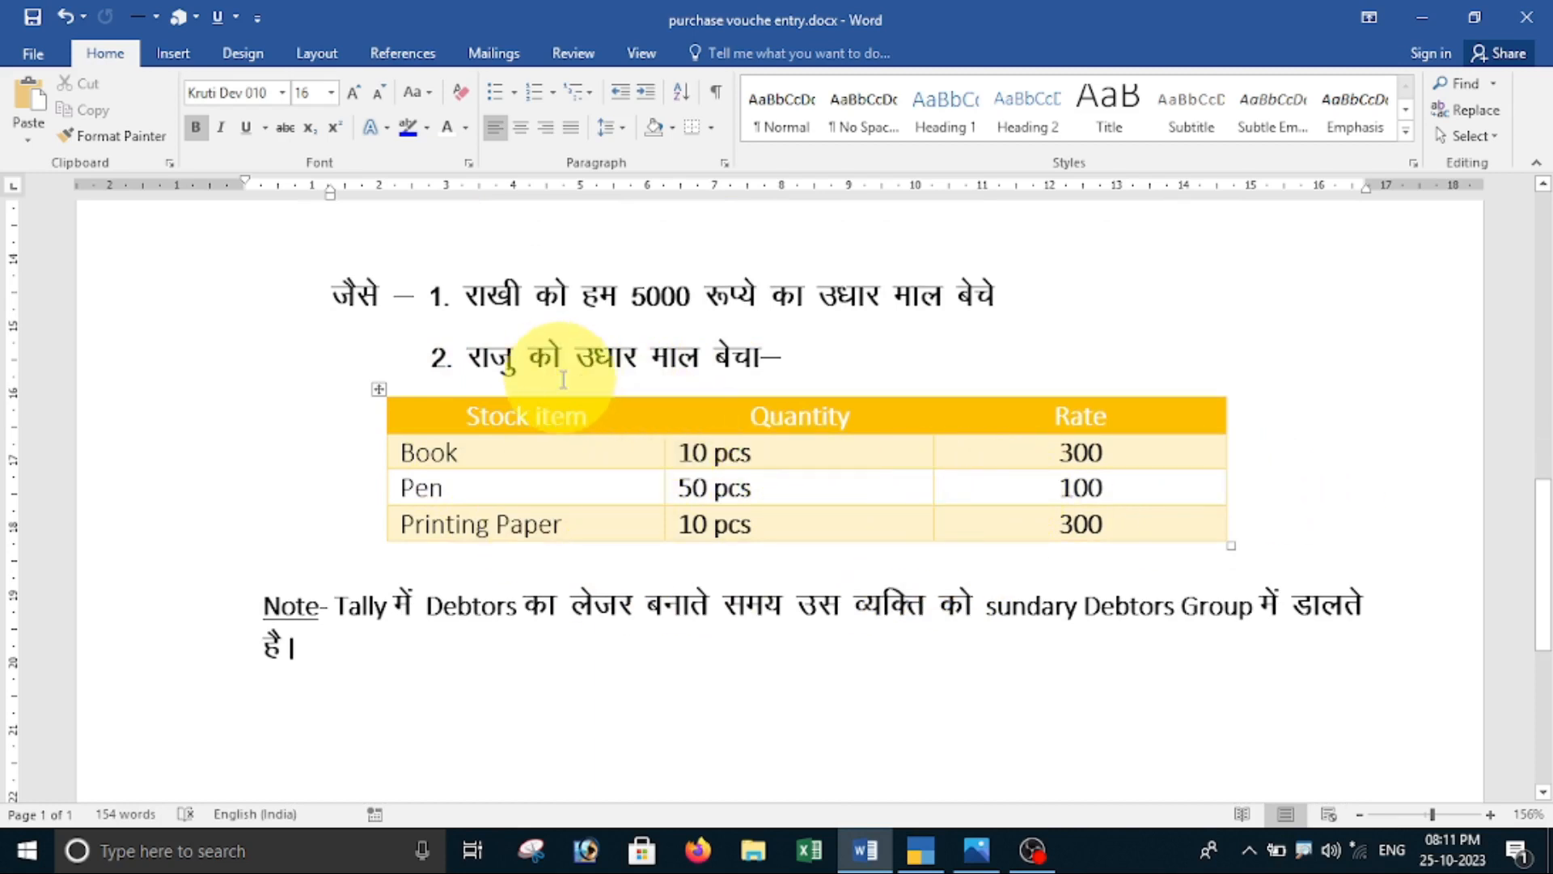
scroll(564, 380, up, 3)
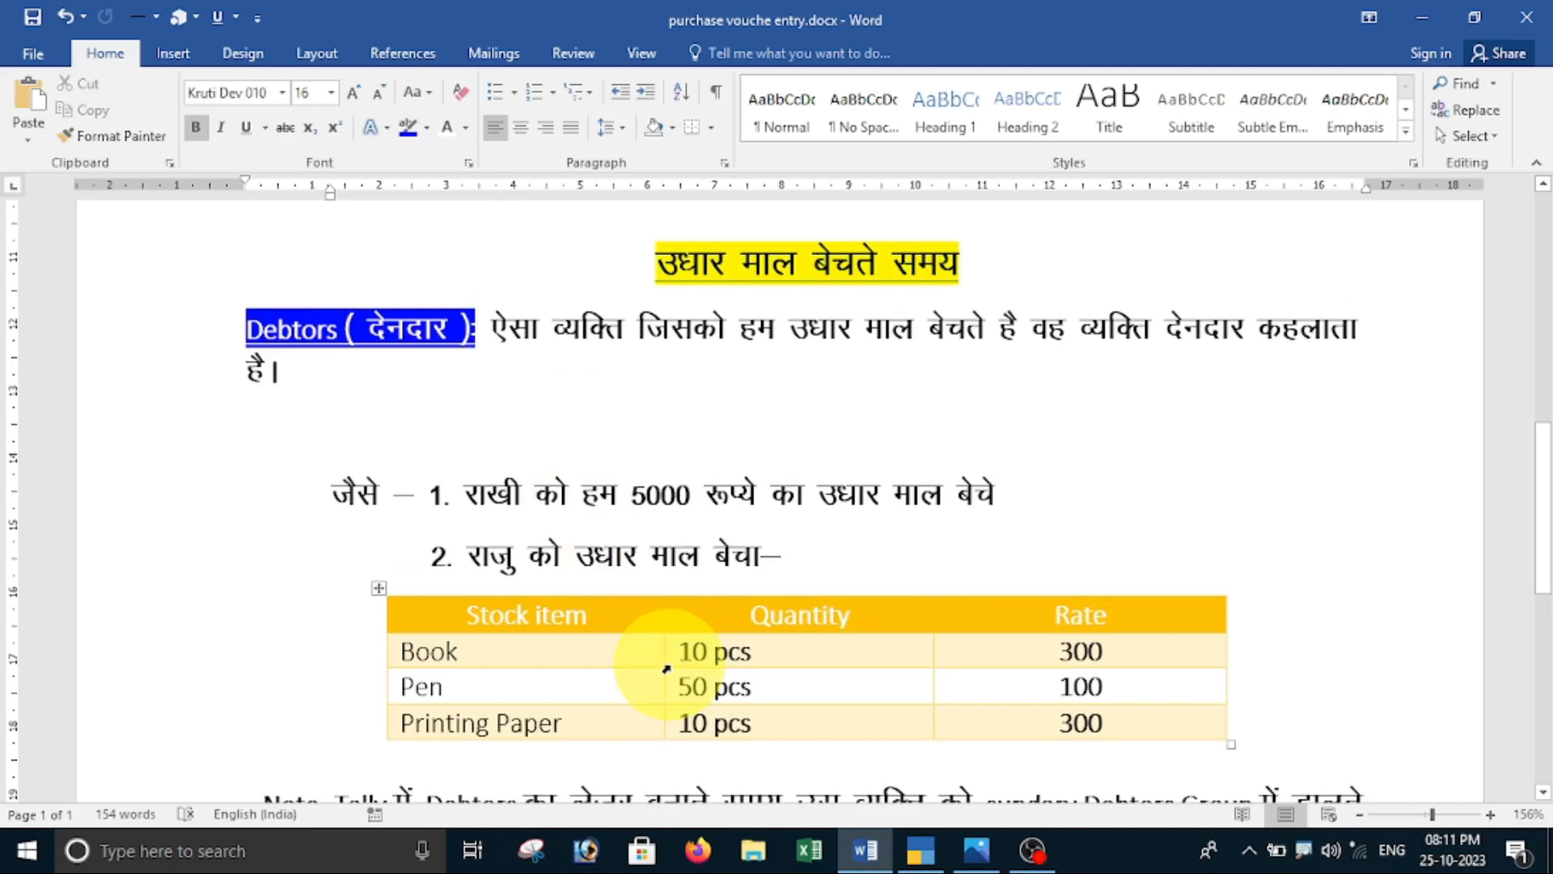
scroll(666, 668, down, 3)
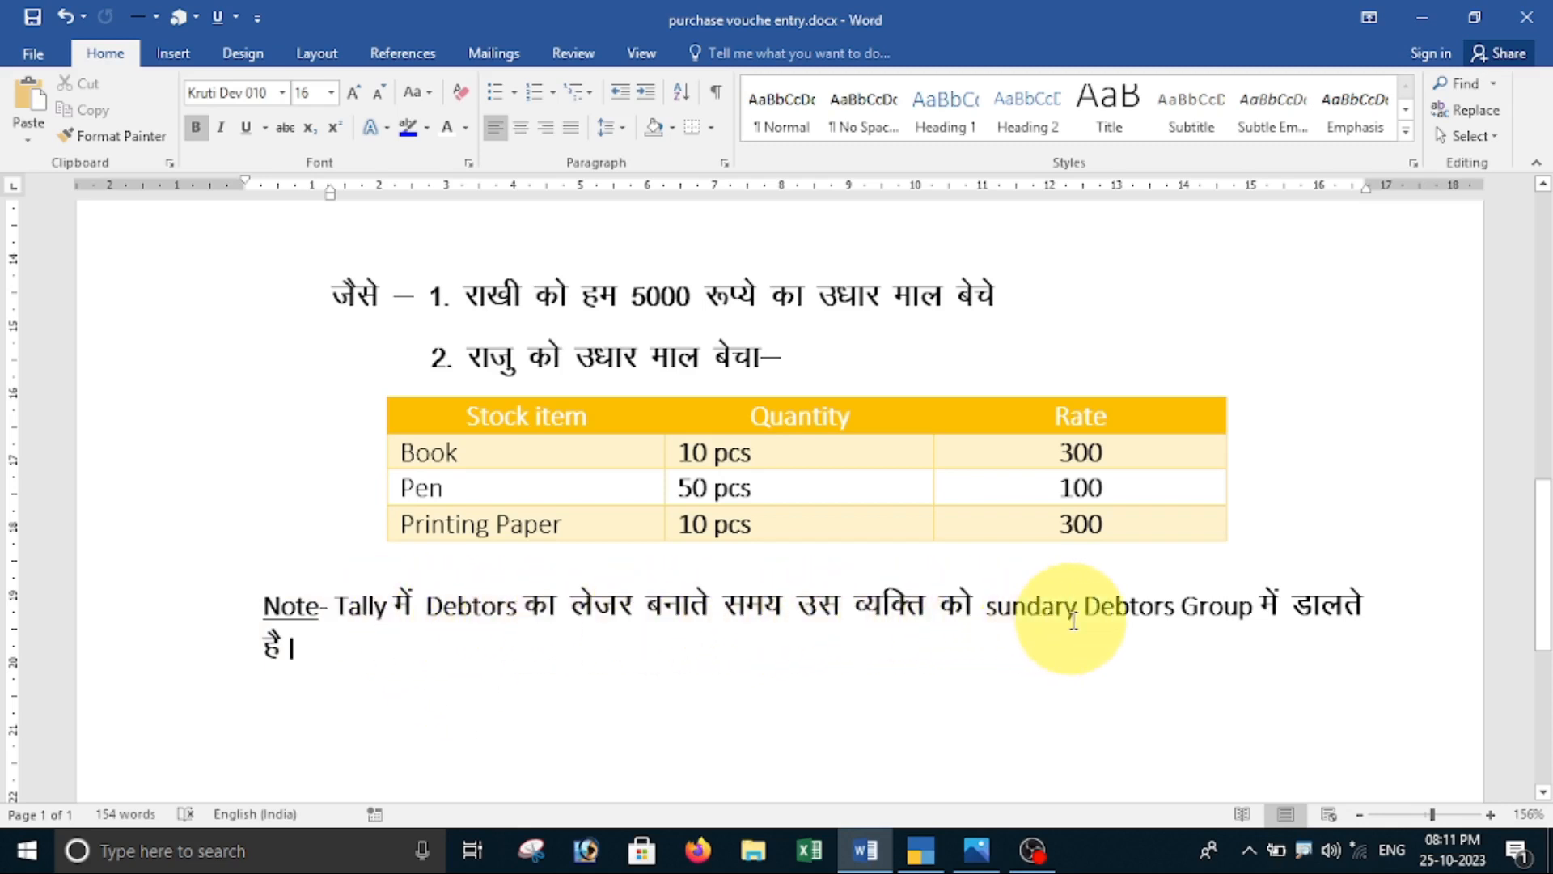
scroll(518, 742, up, 3)
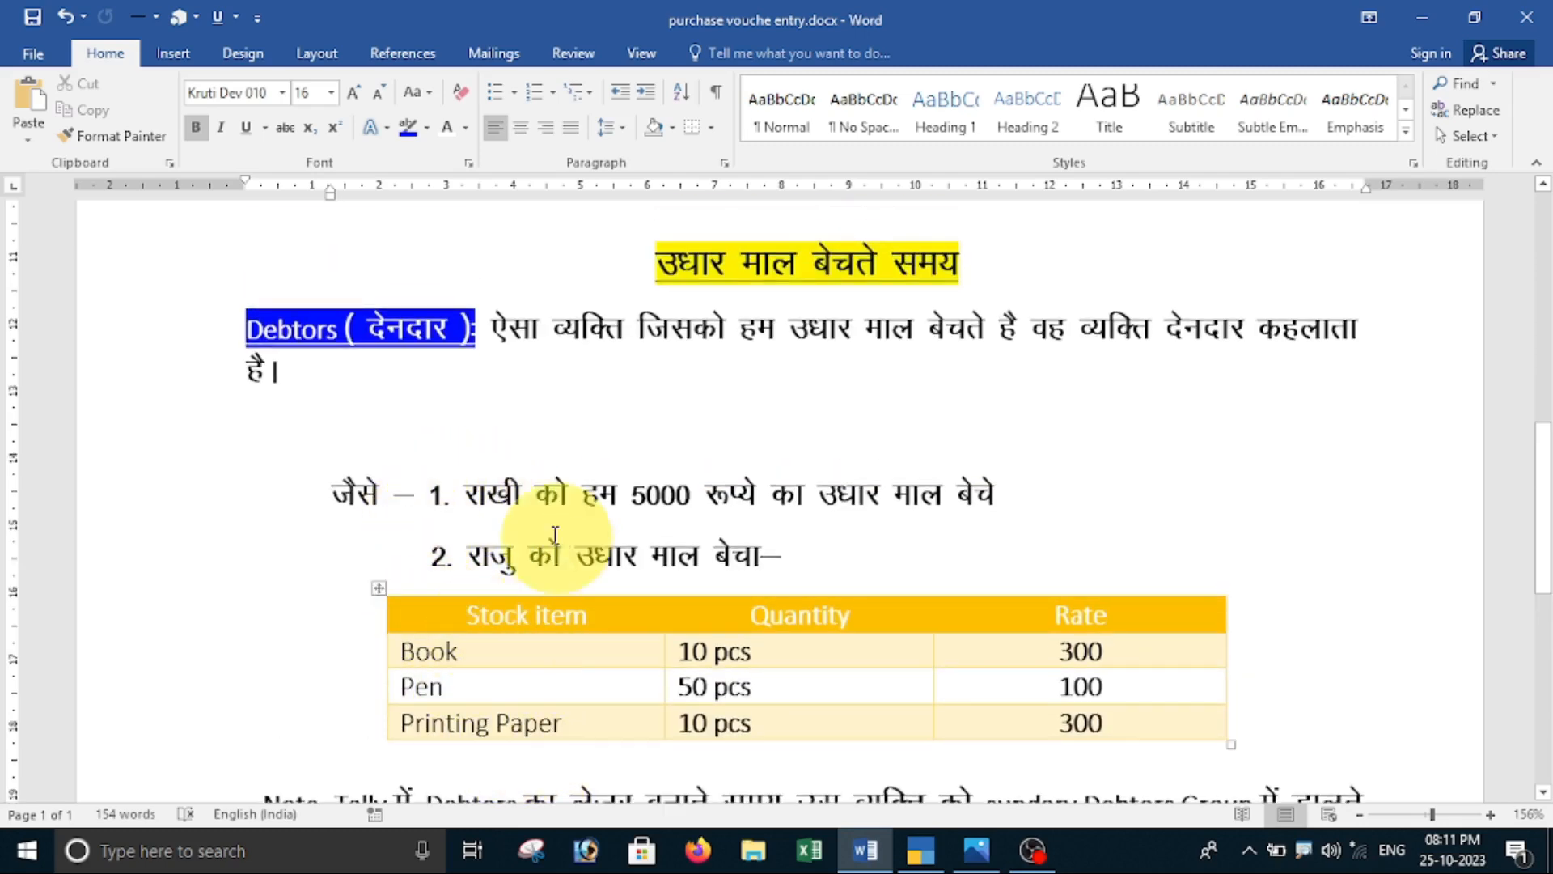
scroll(519, 523, down, 3)
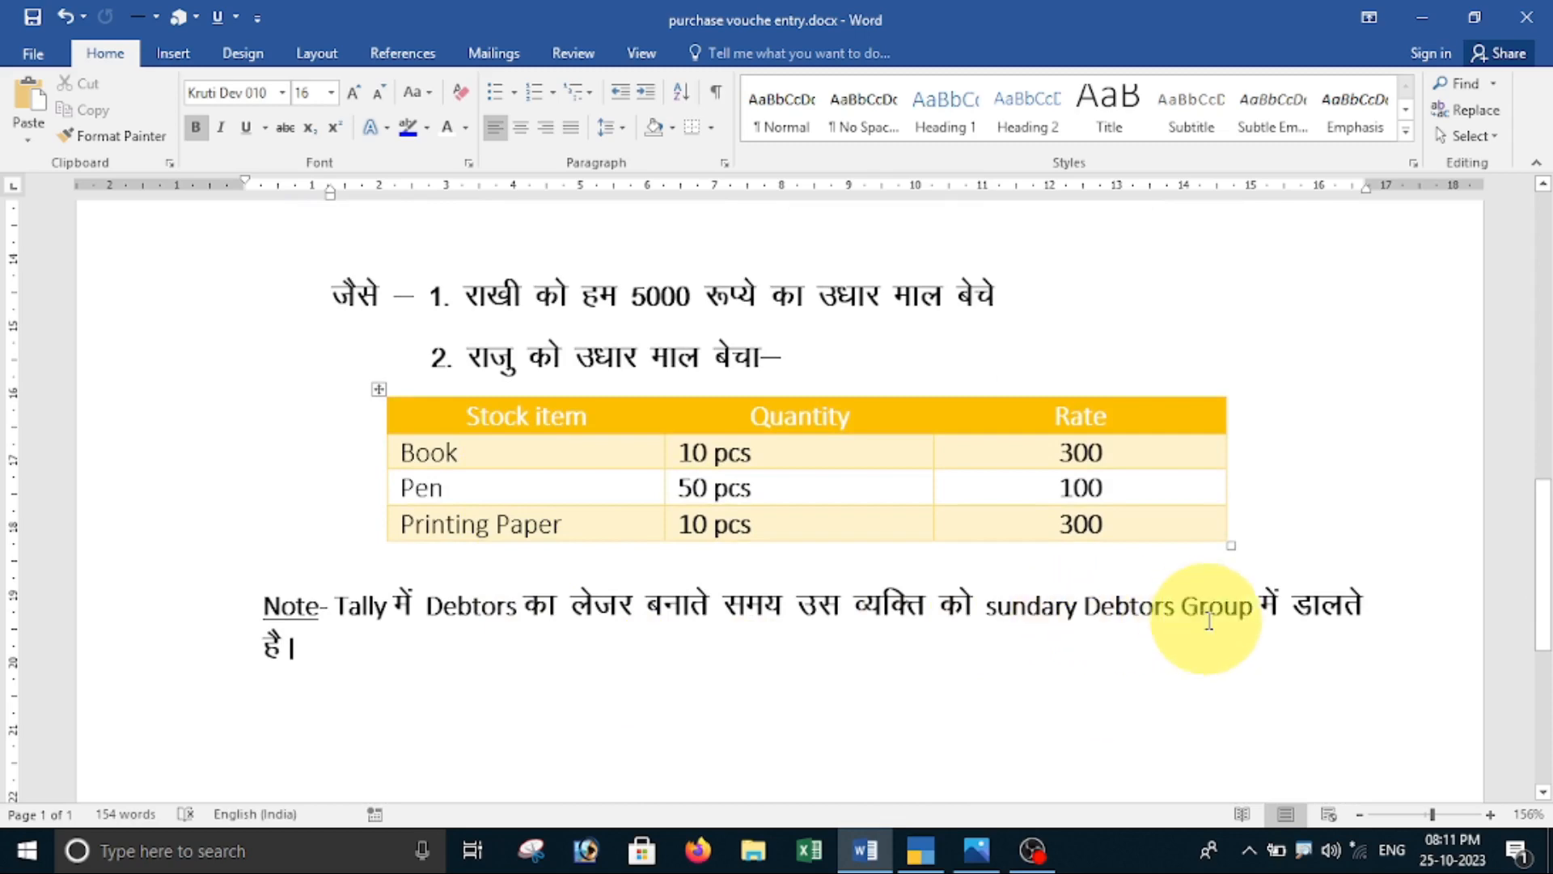
scroll(1059, 685, up, 6)
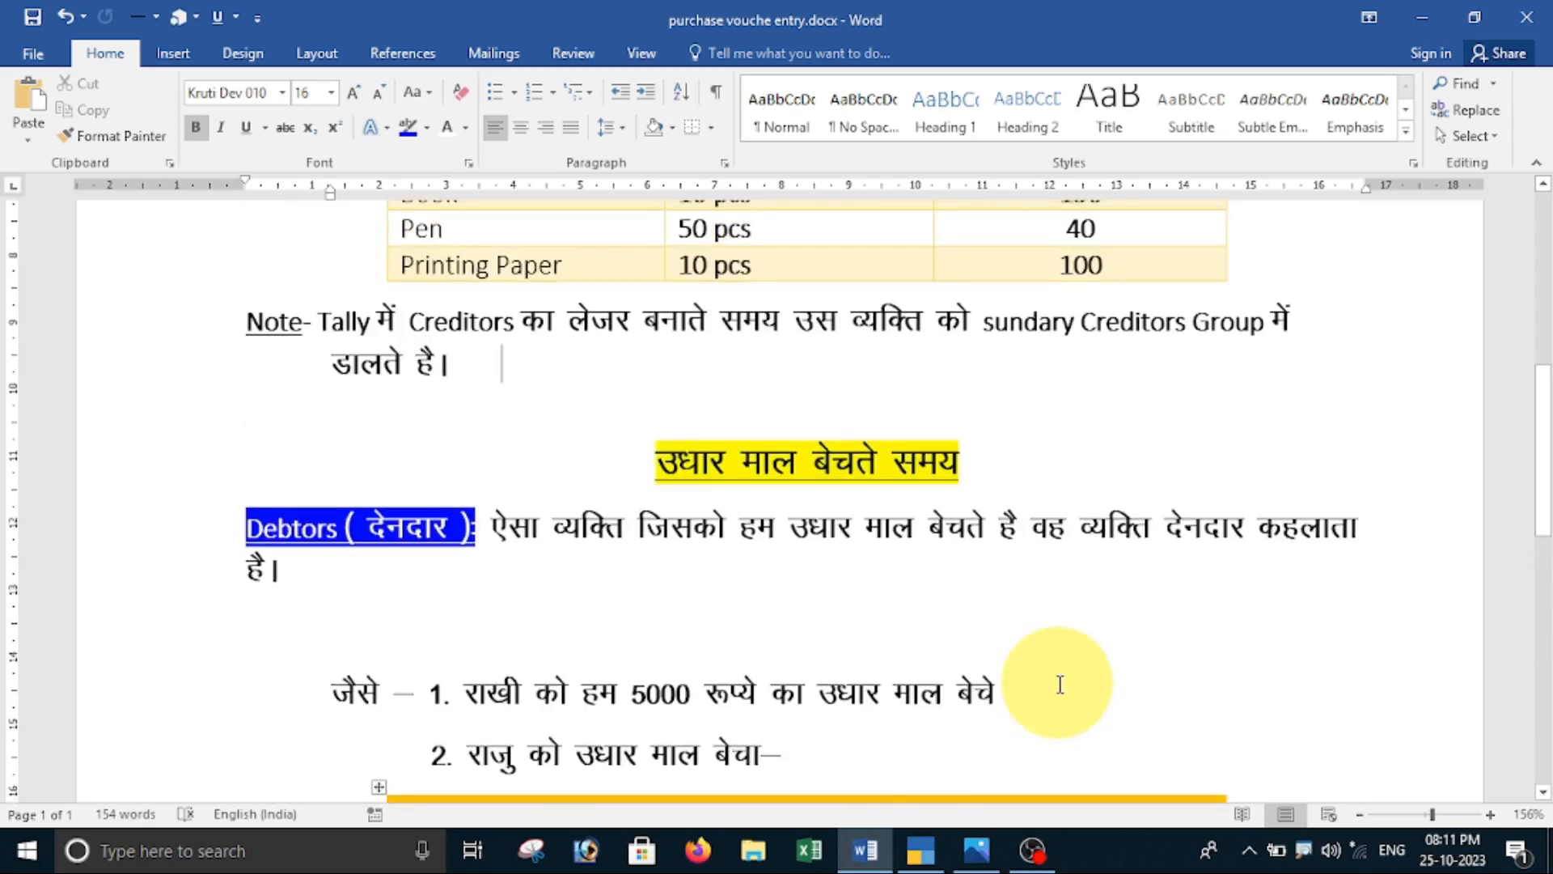
scroll(1059, 684, up, 4)
- Review the credit purchase examples in the Word document and the debit and credit rules in the Photos image
click(922, 850)
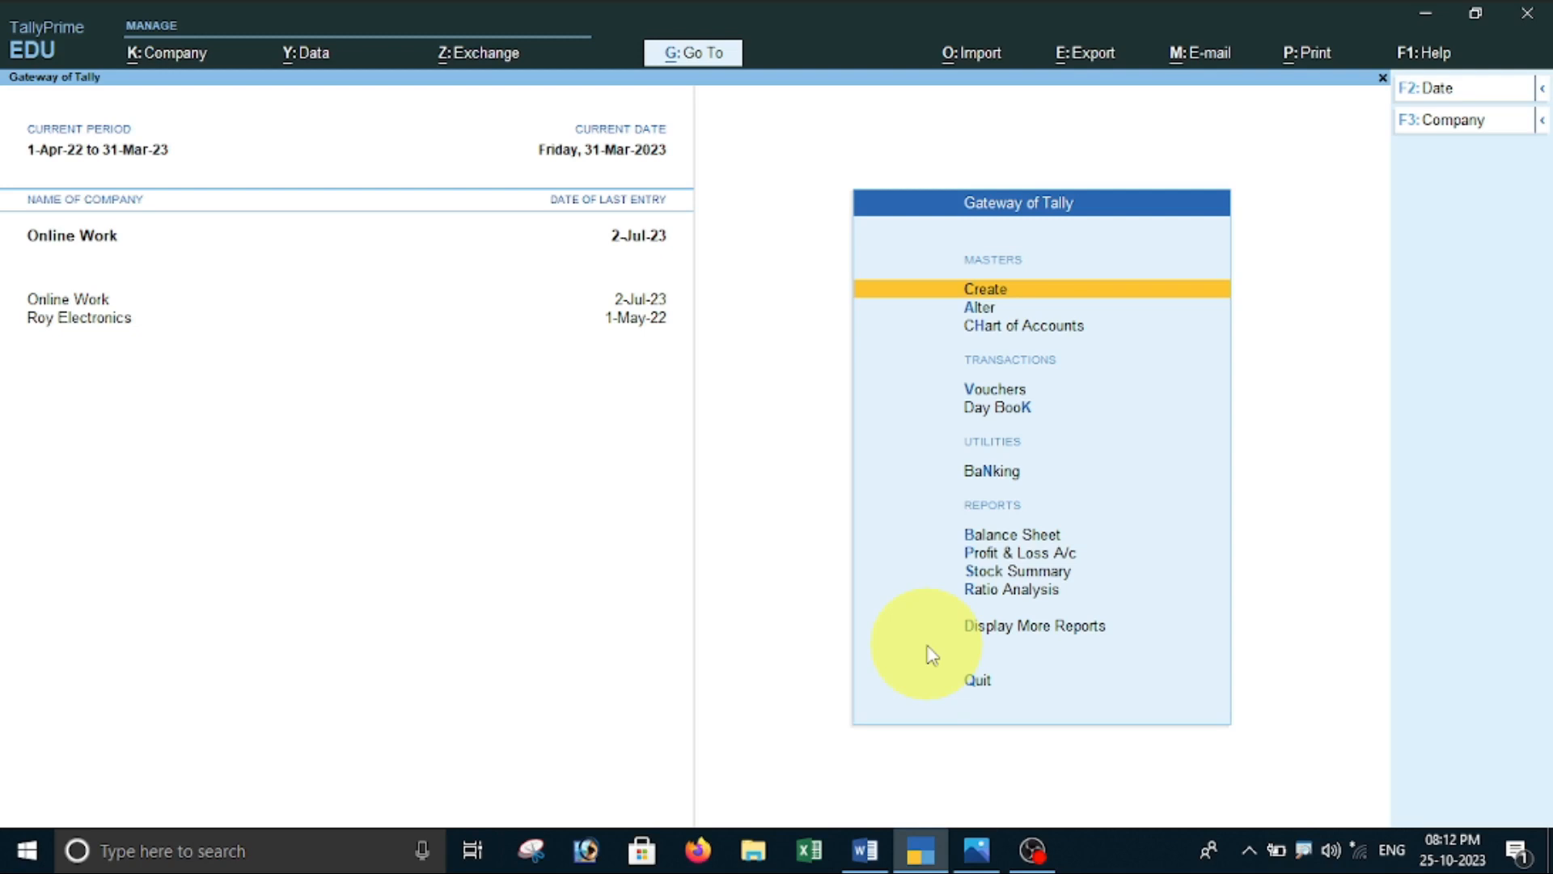
click(927, 863)
scroll(572, 589, up, 5)
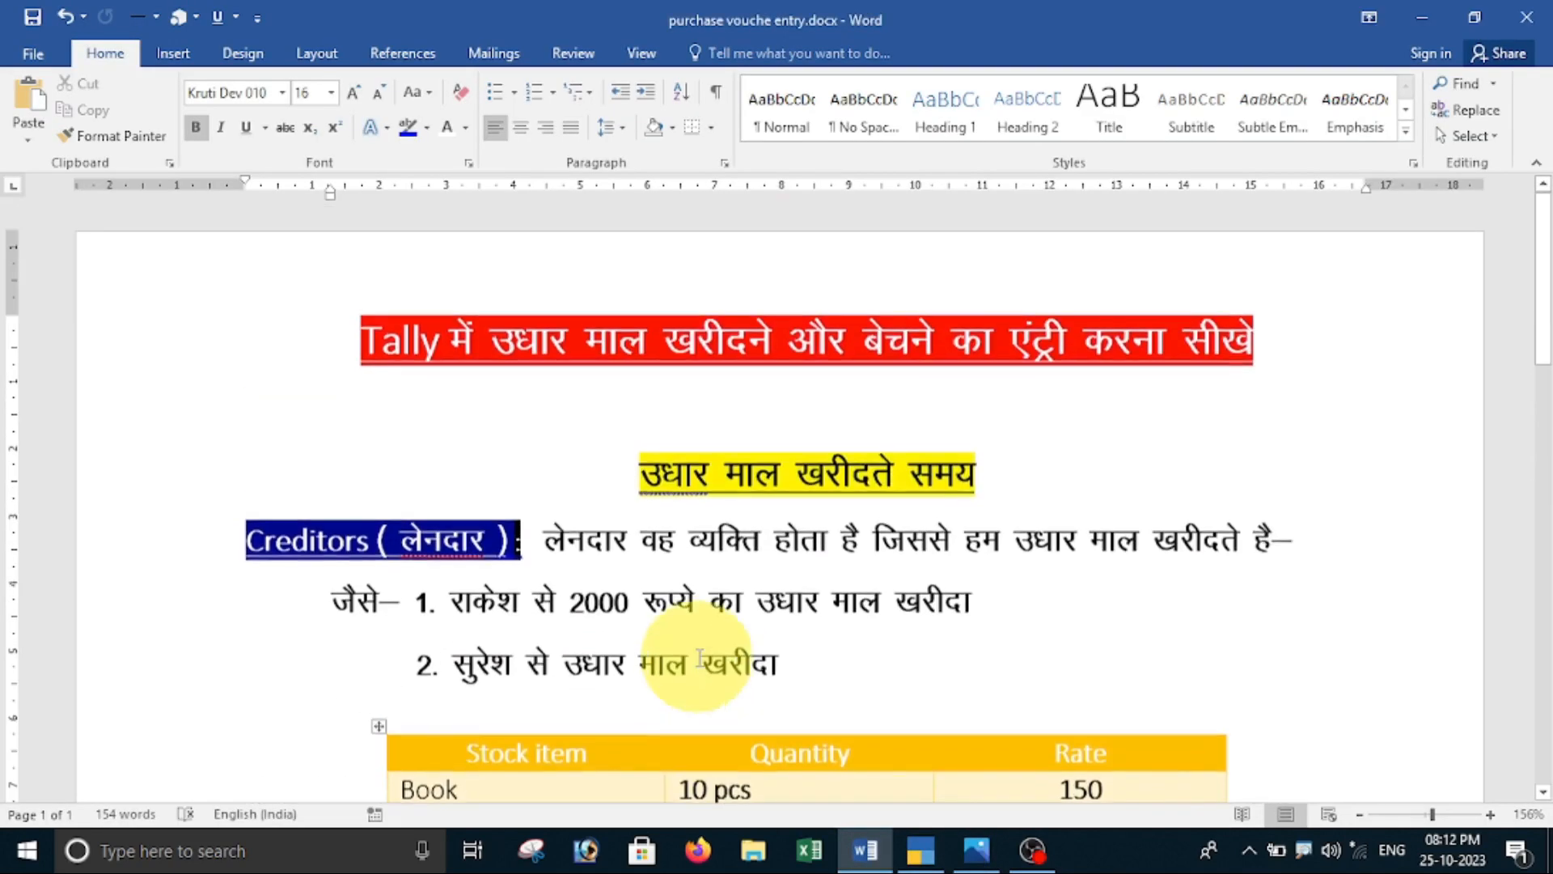
scroll(683, 660, down, 2)
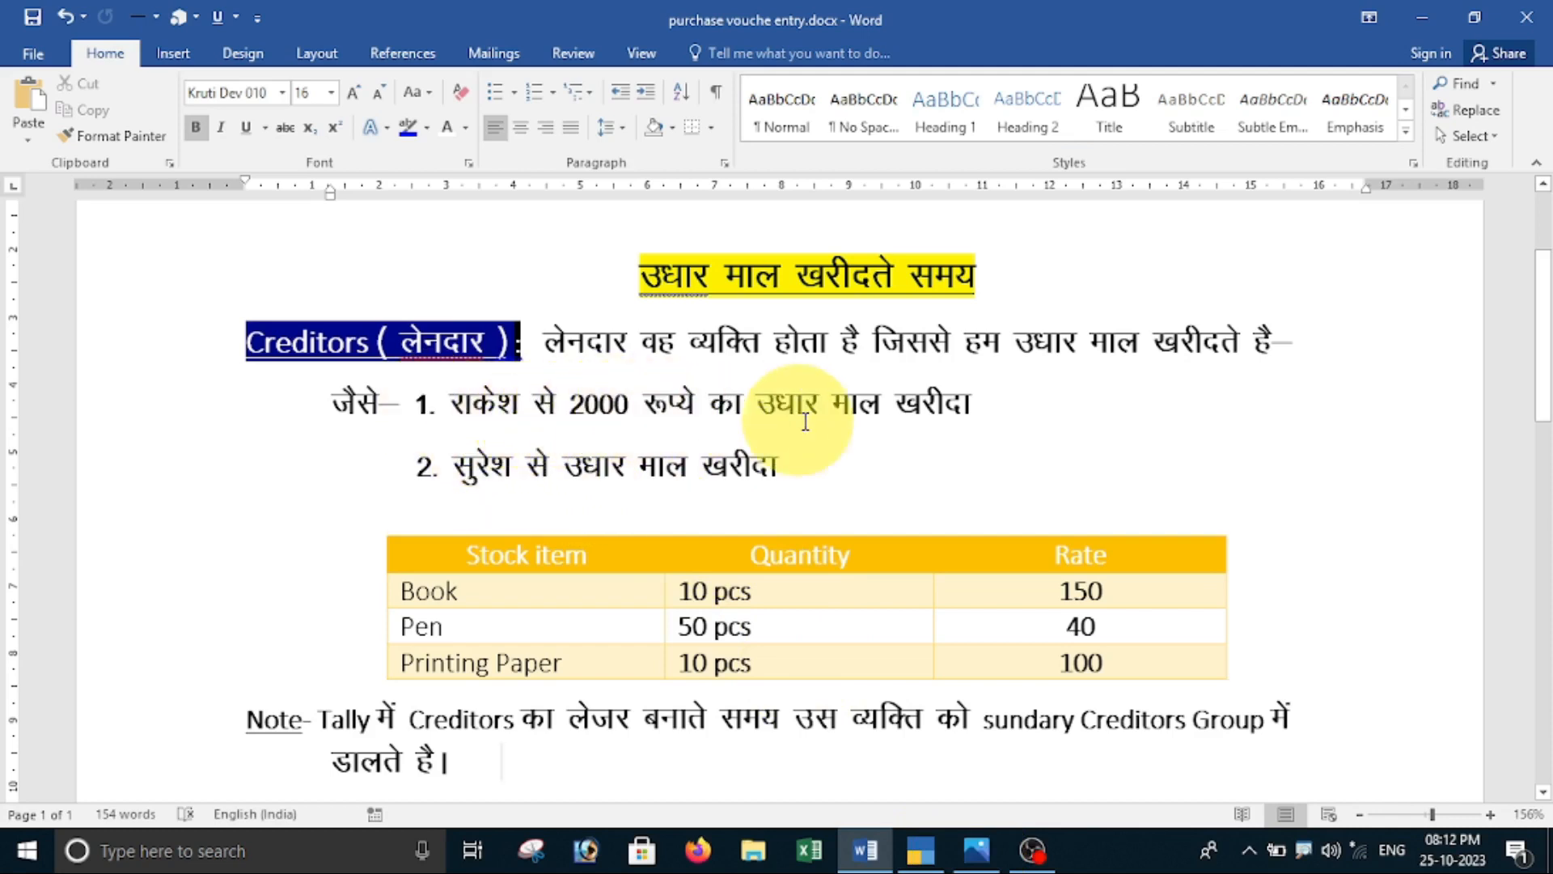
click(974, 851)
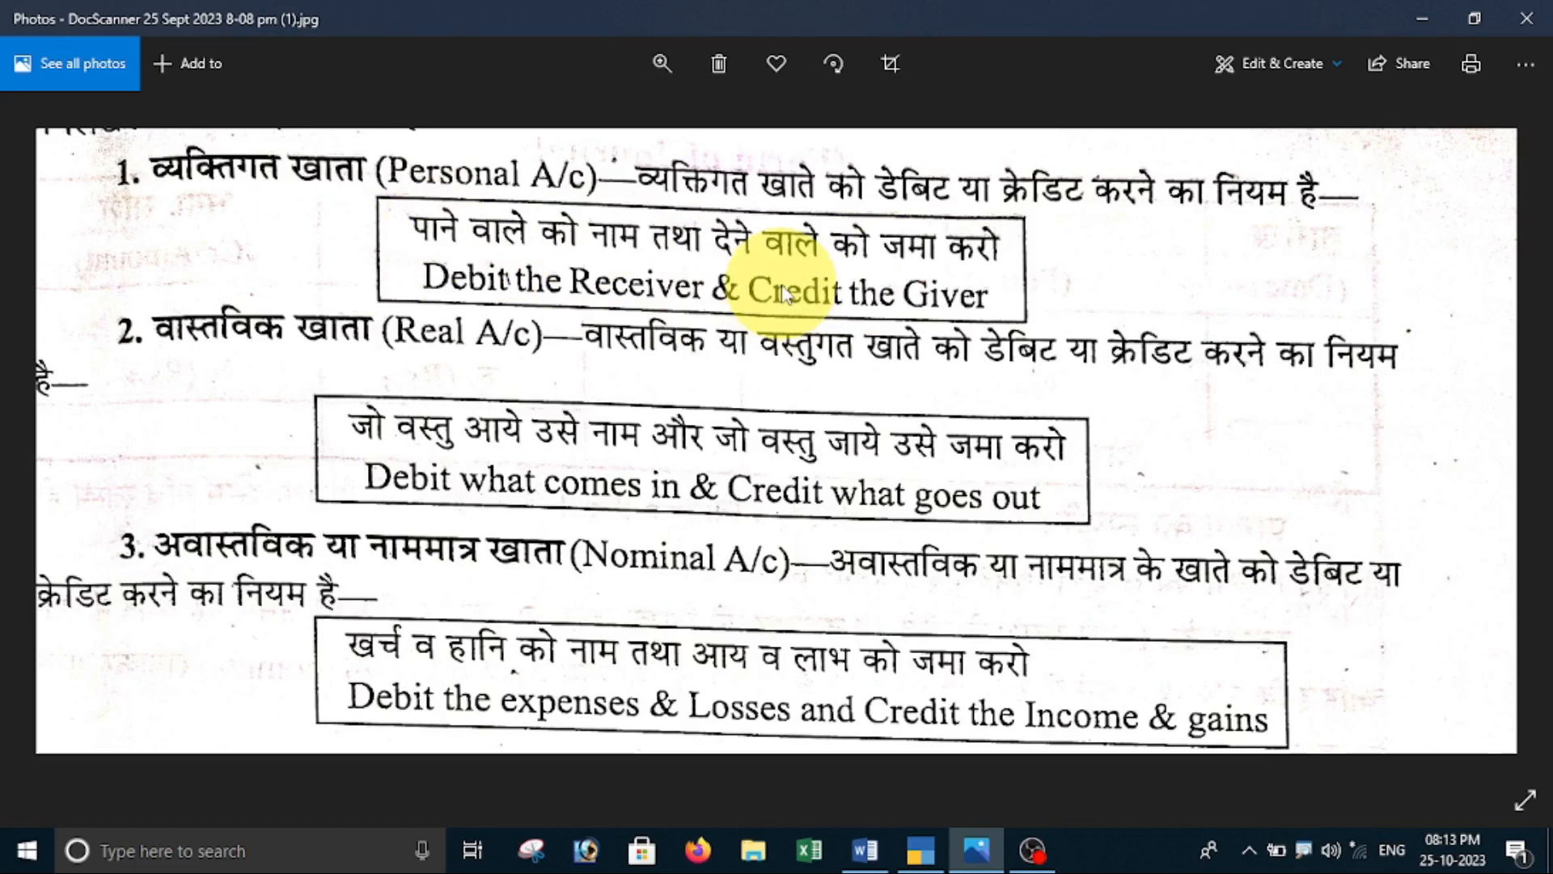
click(981, 849)
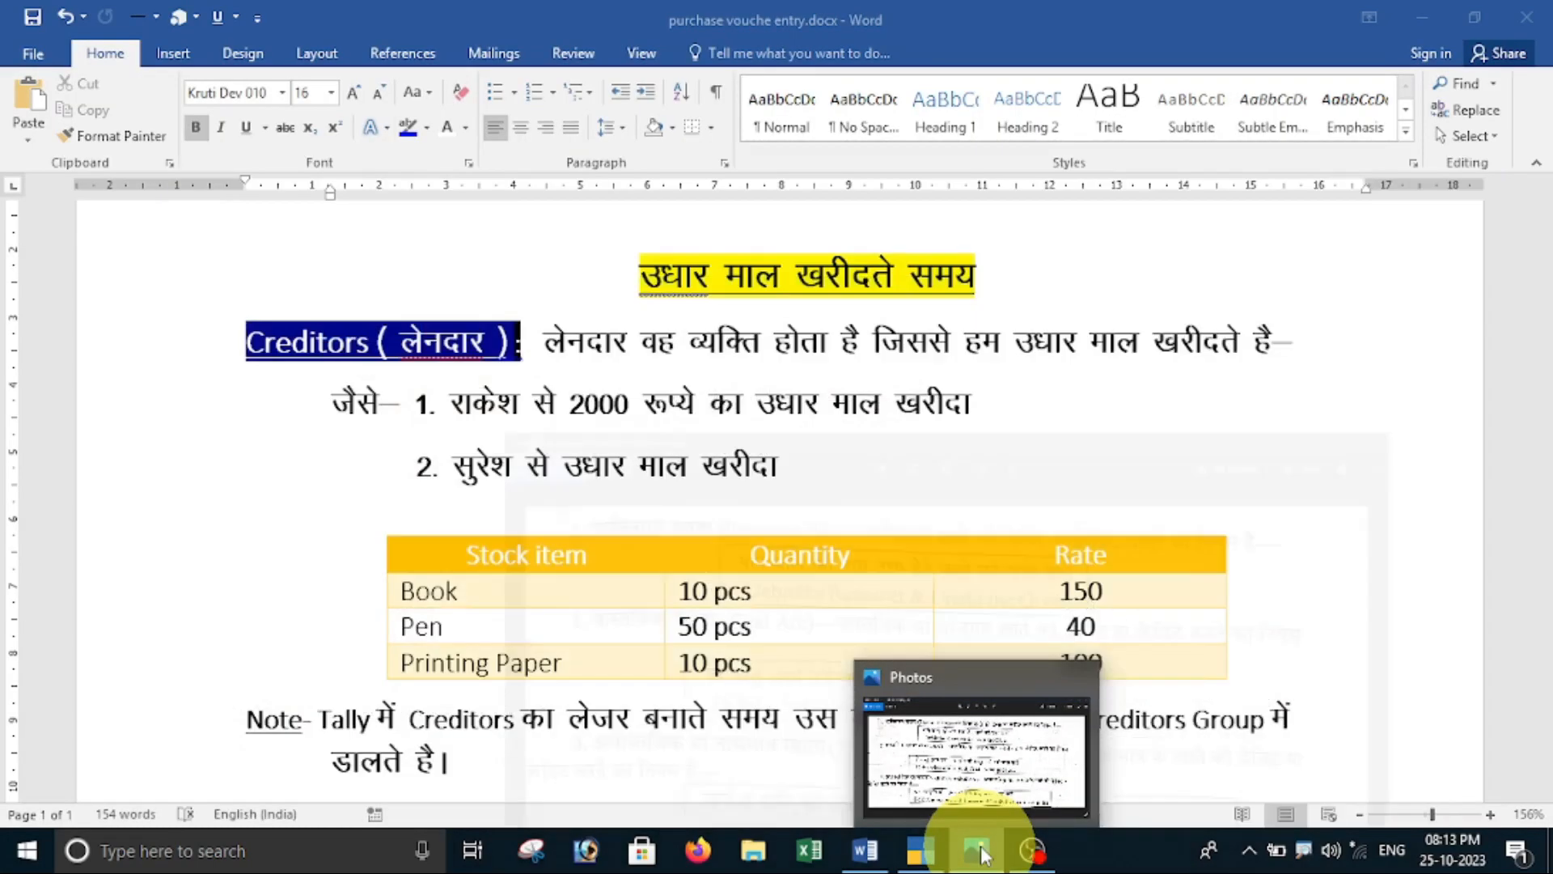
- Switch to TallyPrime and open a new Purchase voucher for the Online Work company
click(920, 853)
key(Down)
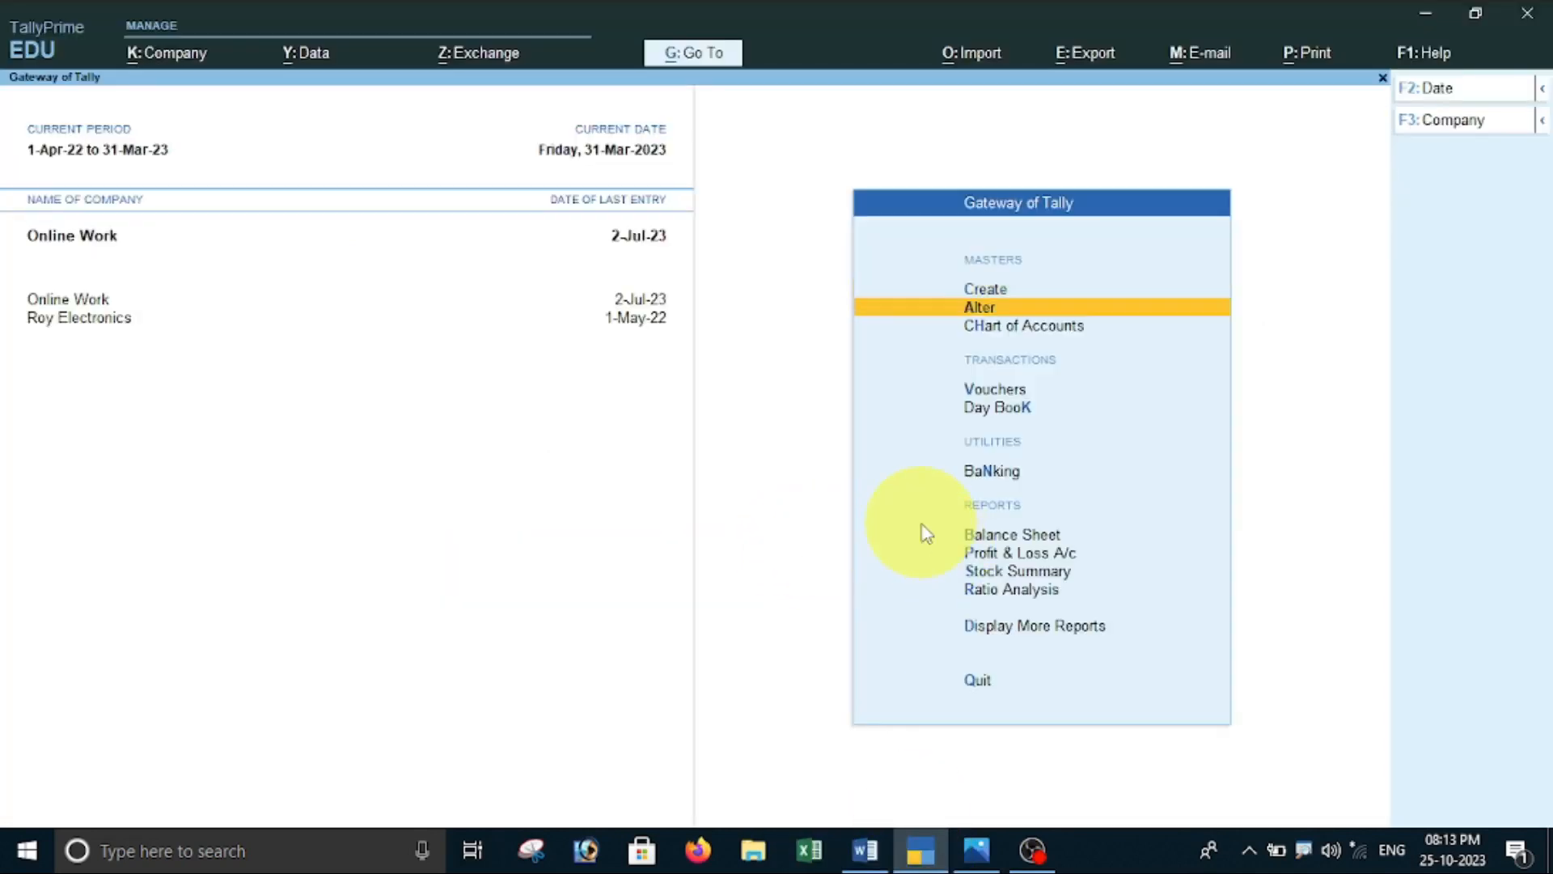
key(Down)
key(Down)
key(Down)
key(Up)
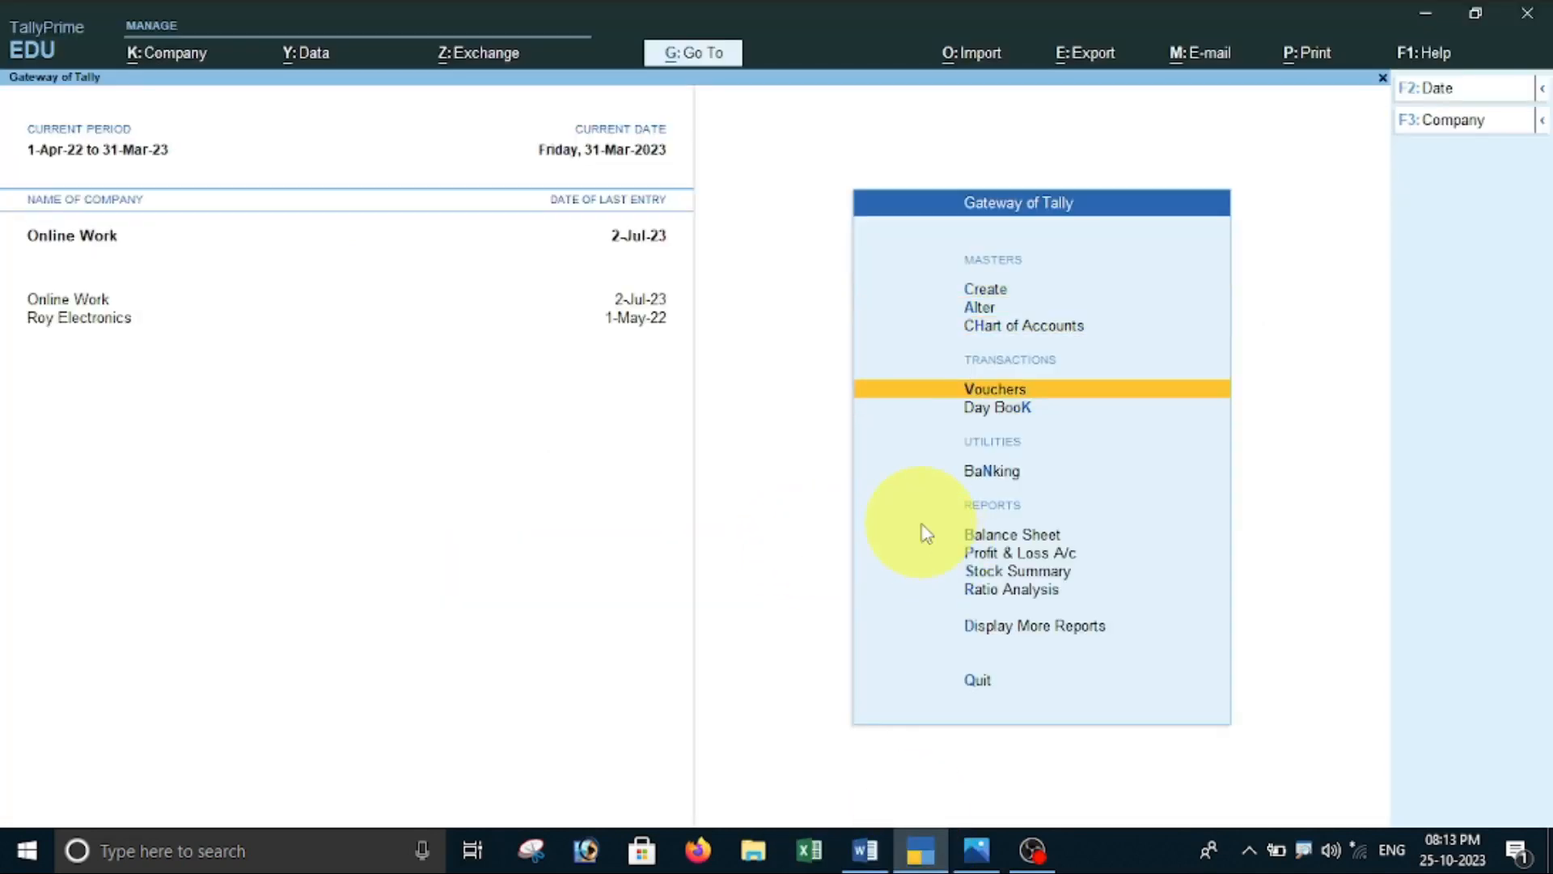
key(Return)
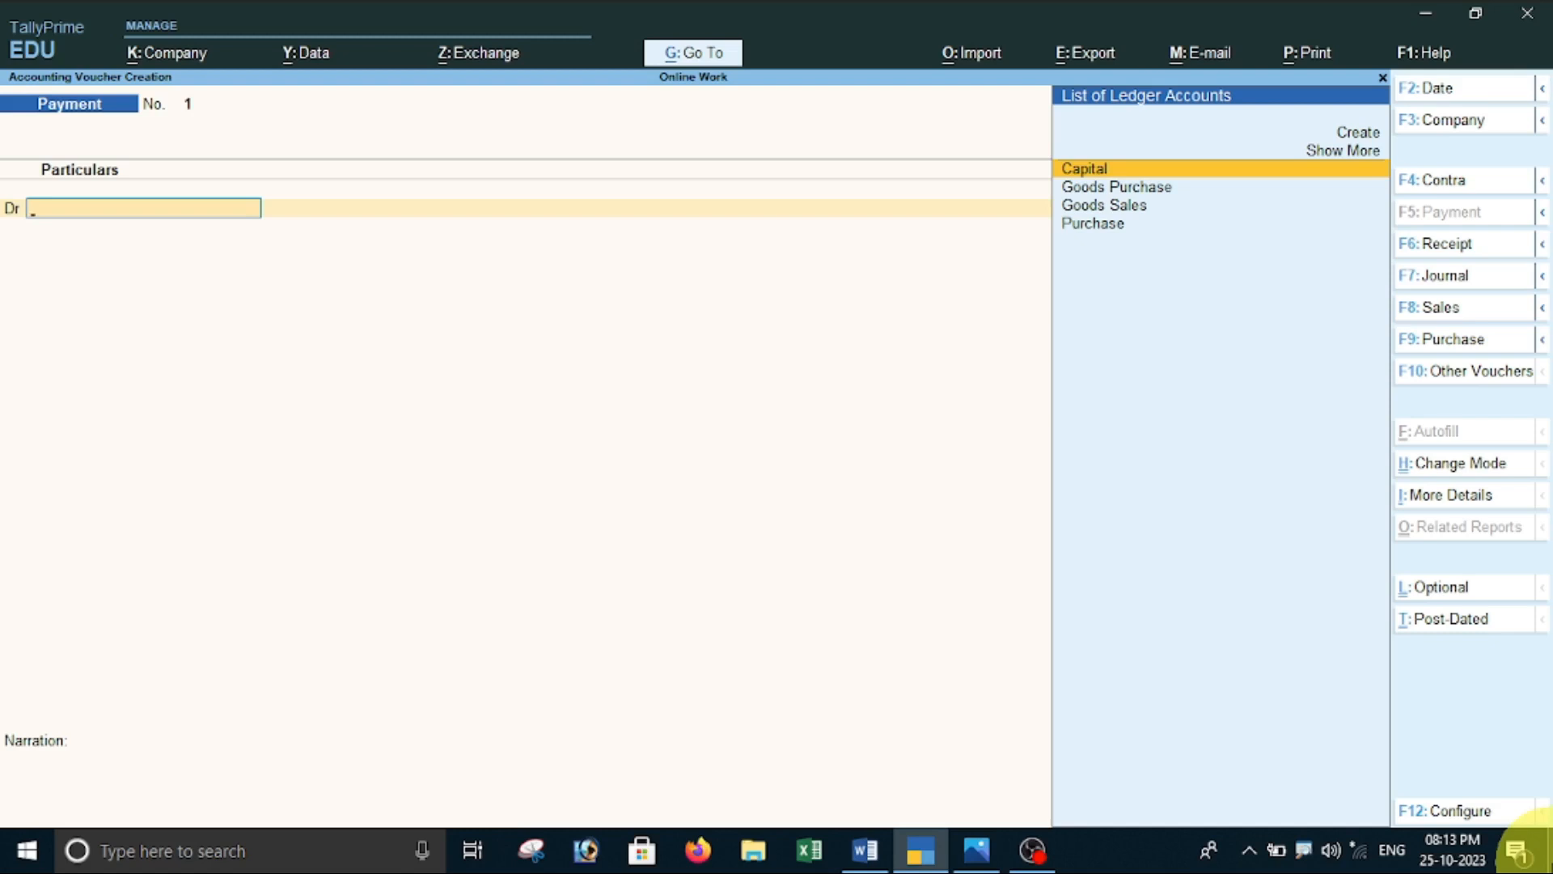
click(1457, 349)
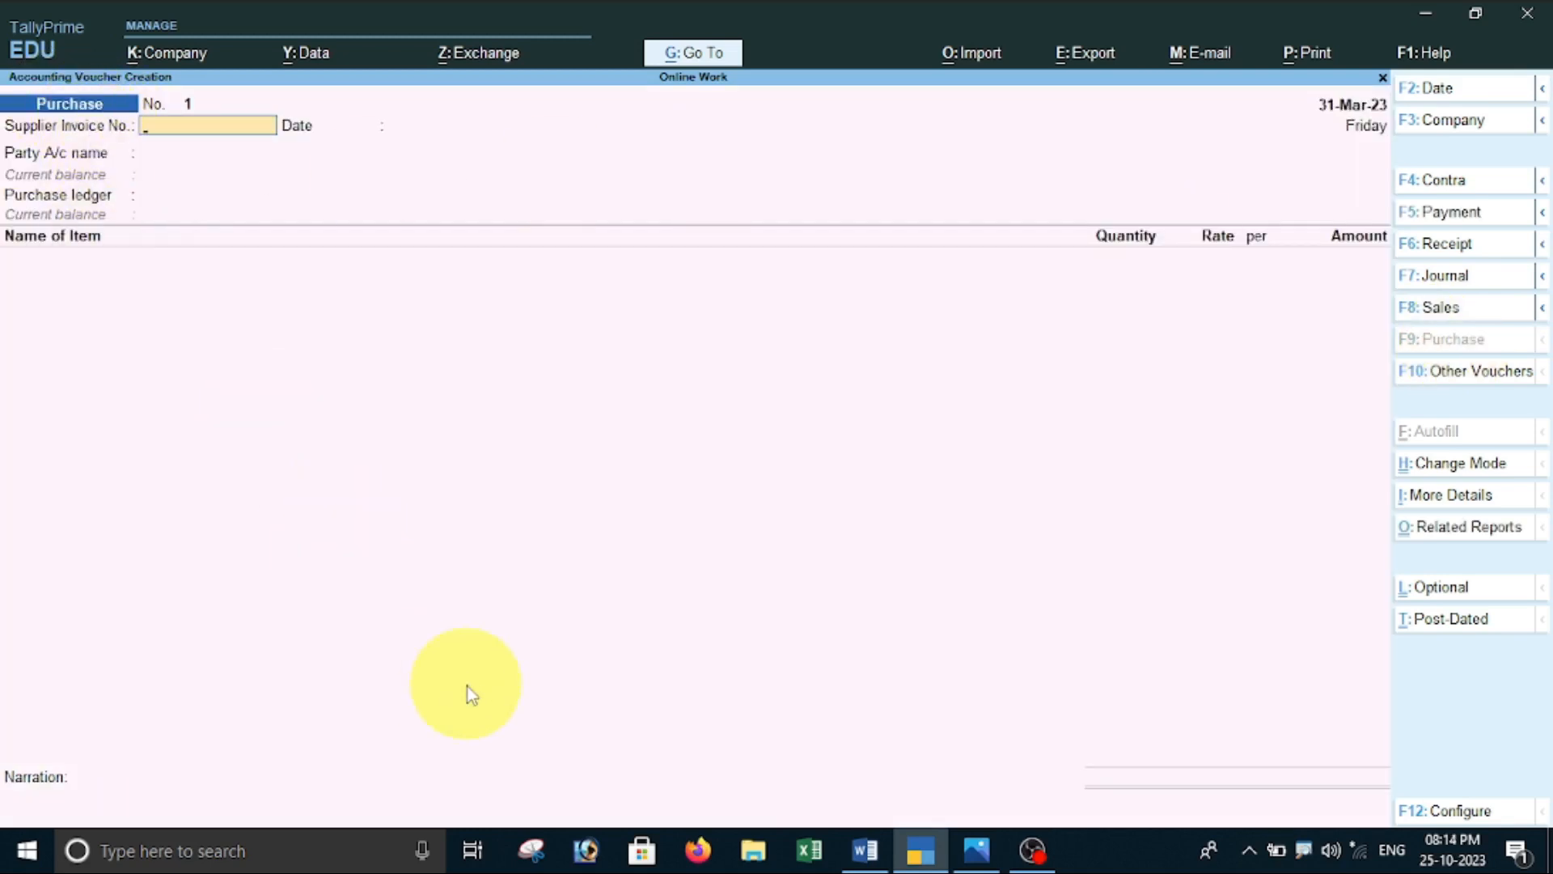
- Change the purchase voucher's mode to As Voucher and enter 46464 as the supplier invoice number
click(869, 842)
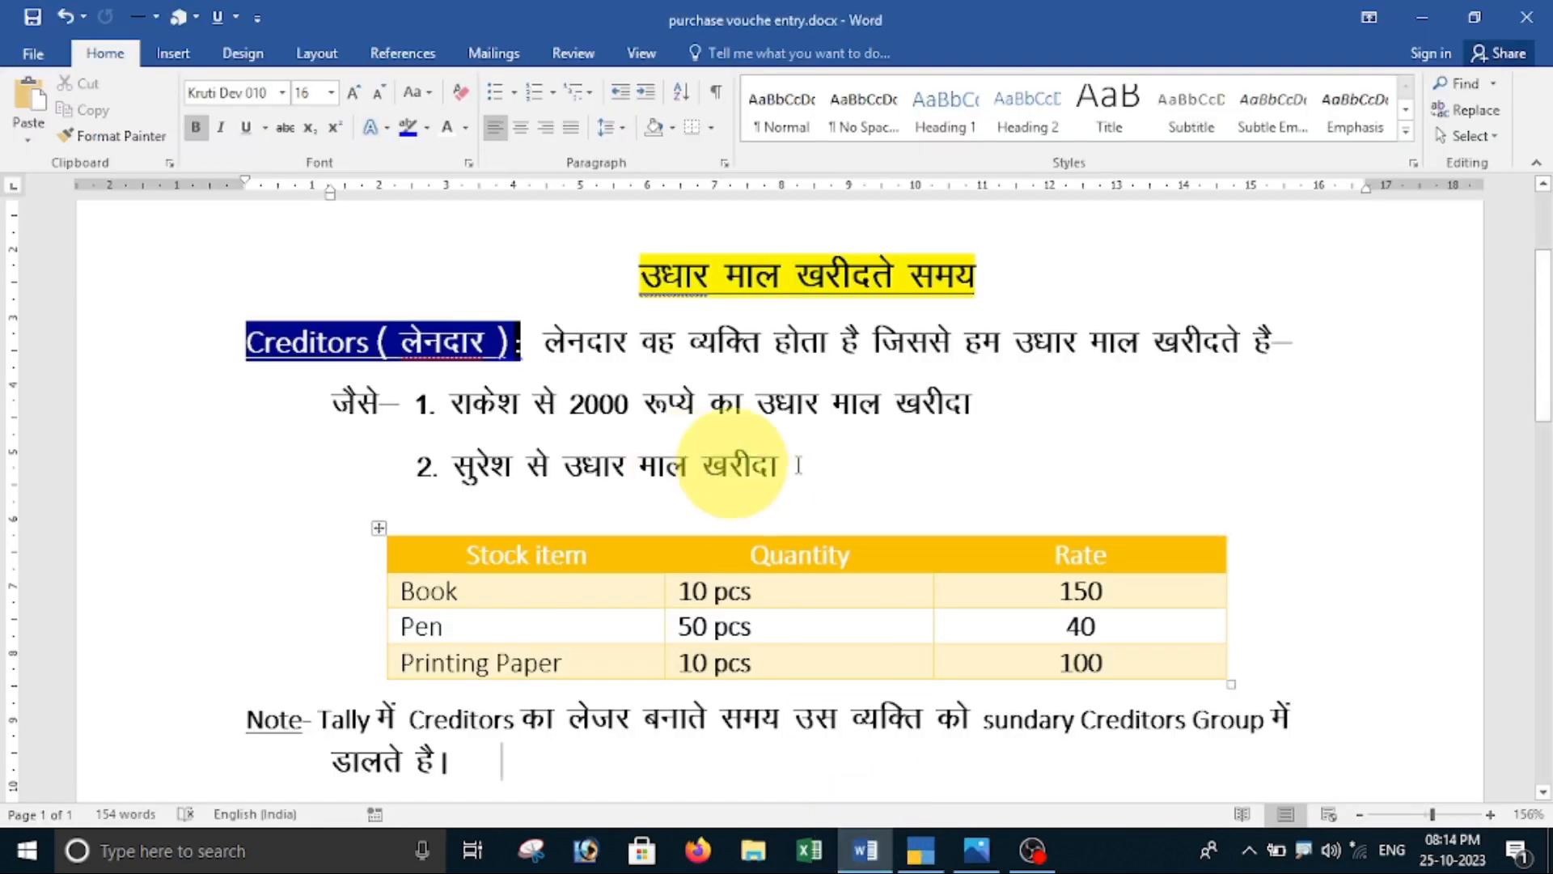
click(898, 858)
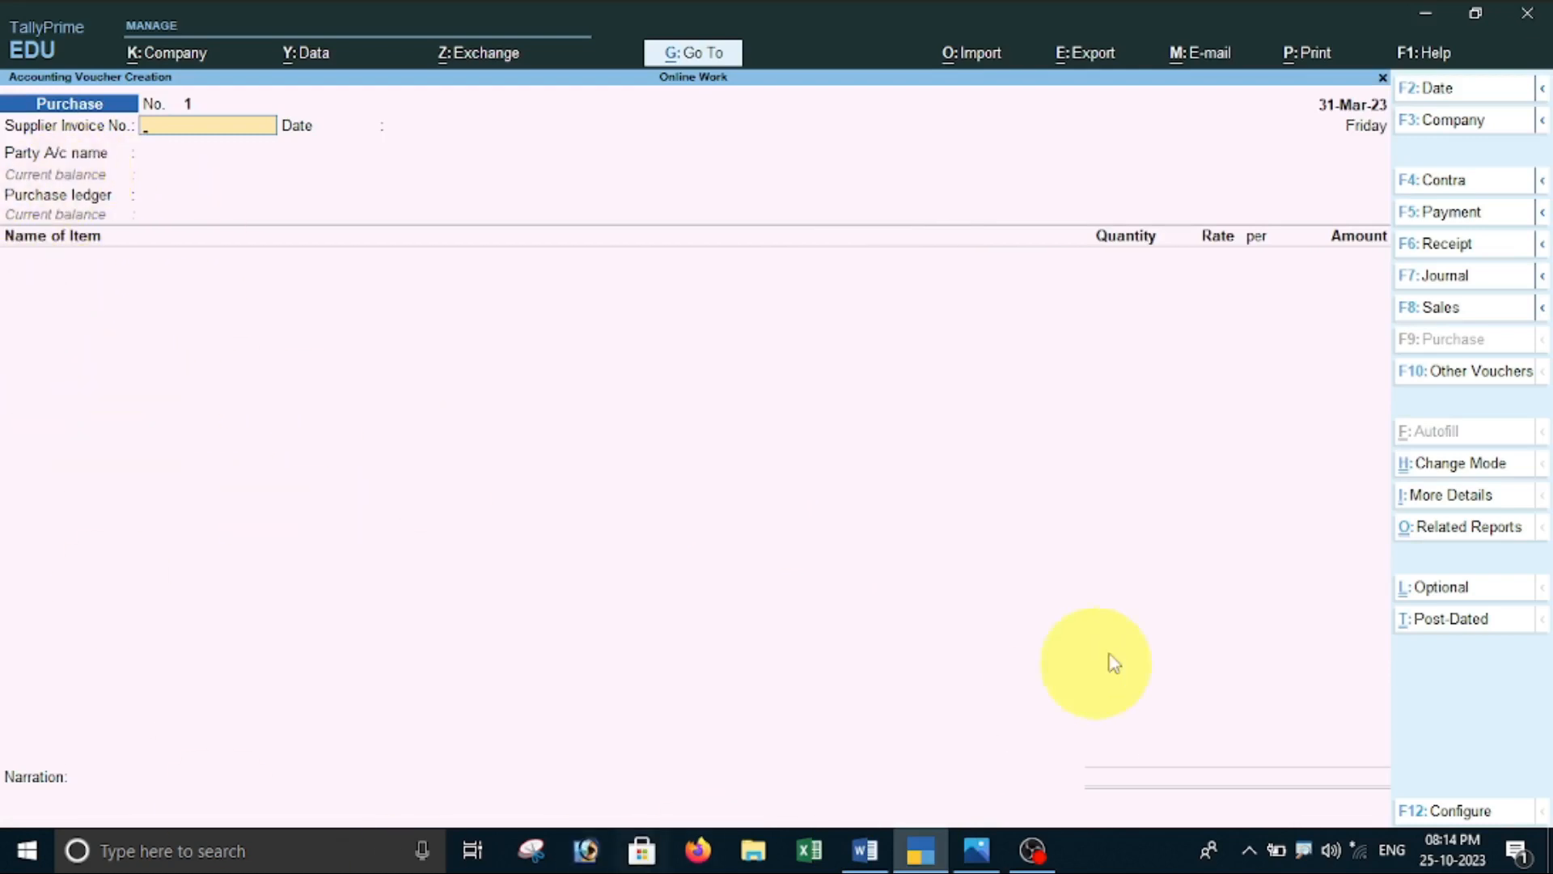
click(1458, 469)
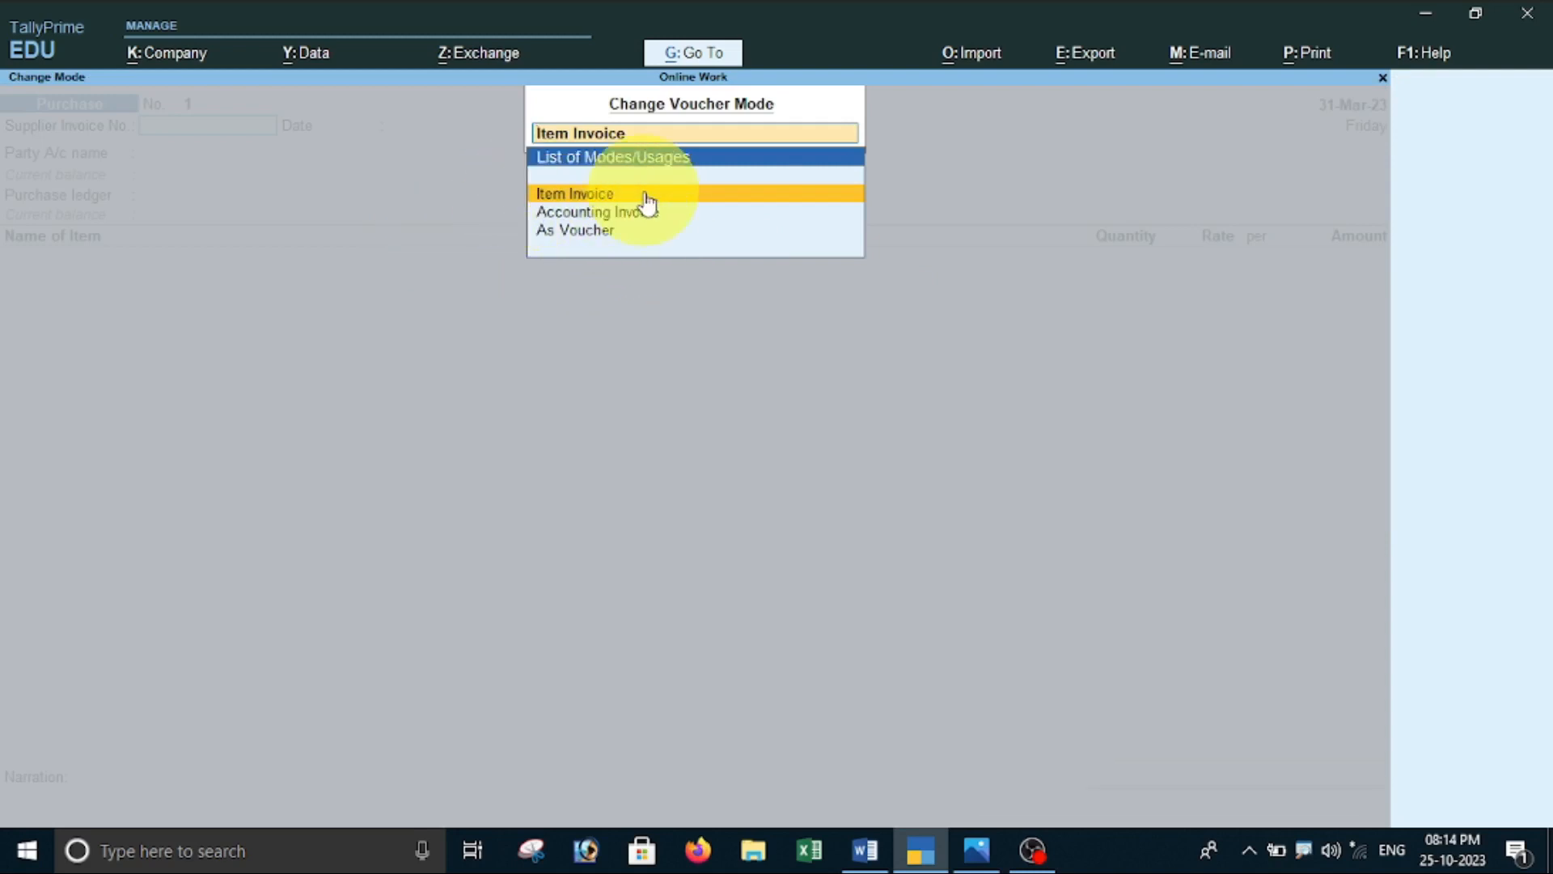
click(598, 235)
click(599, 233)
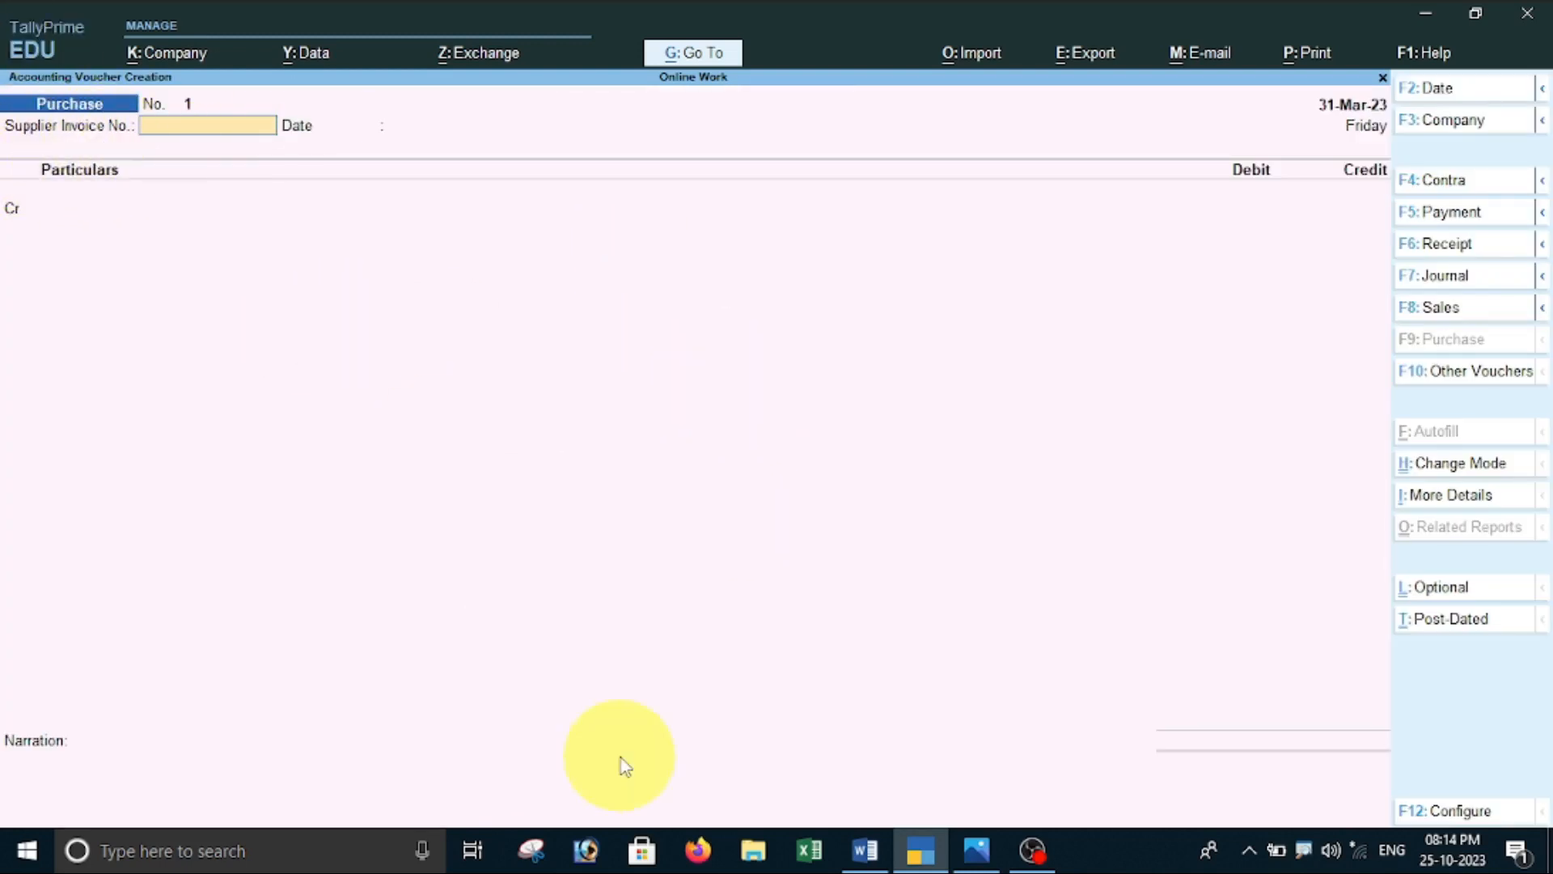
text(46464)
key(Return)
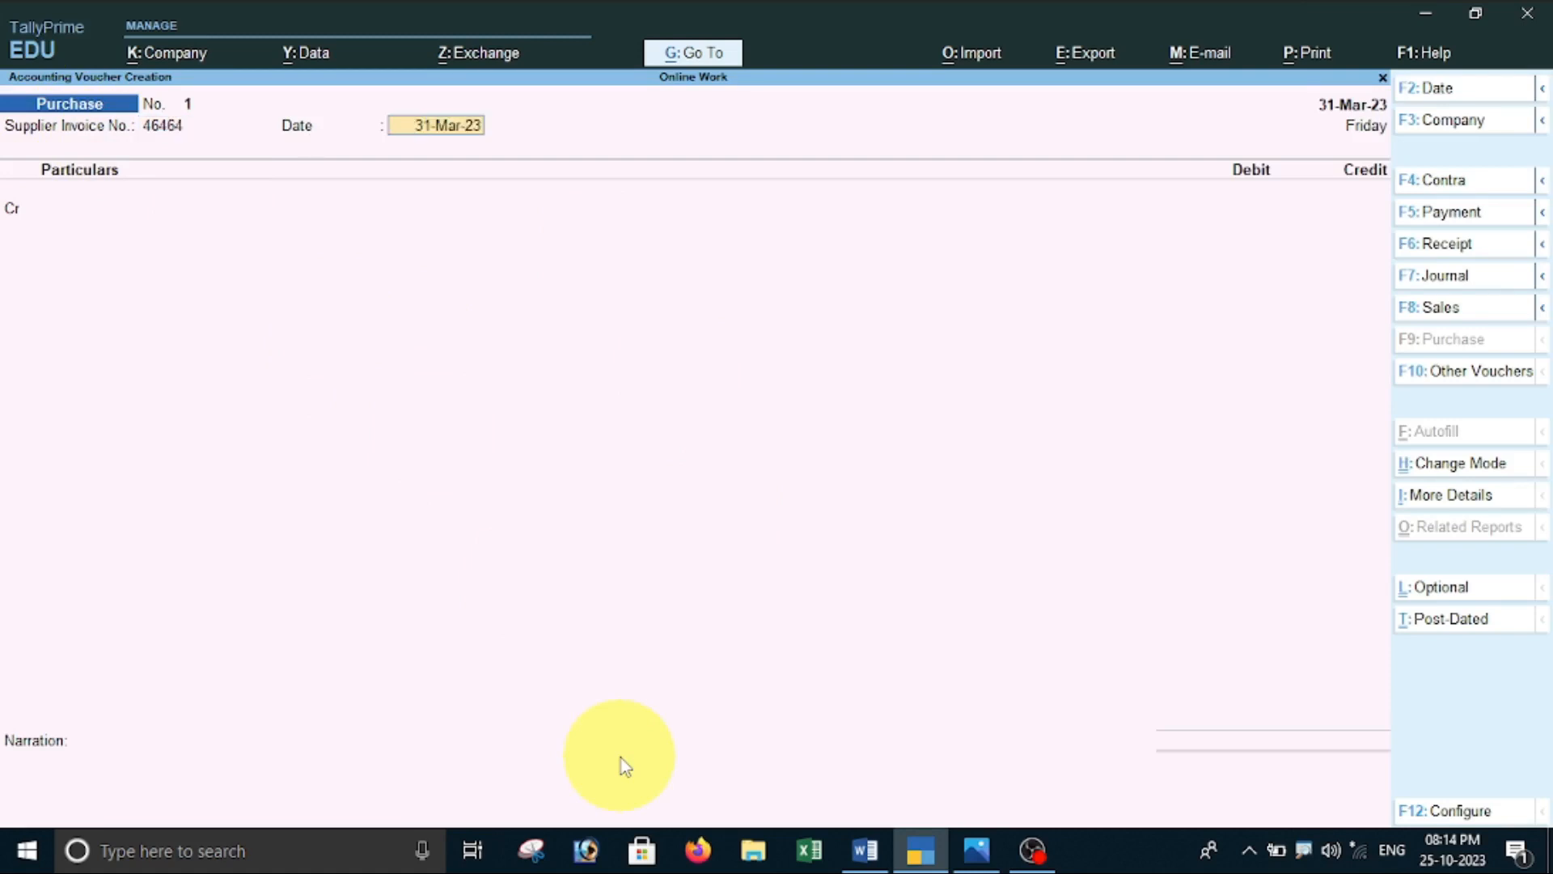
- Set the accounting period from 1-4-2023 to 31-3-2024
key(alt+F2)
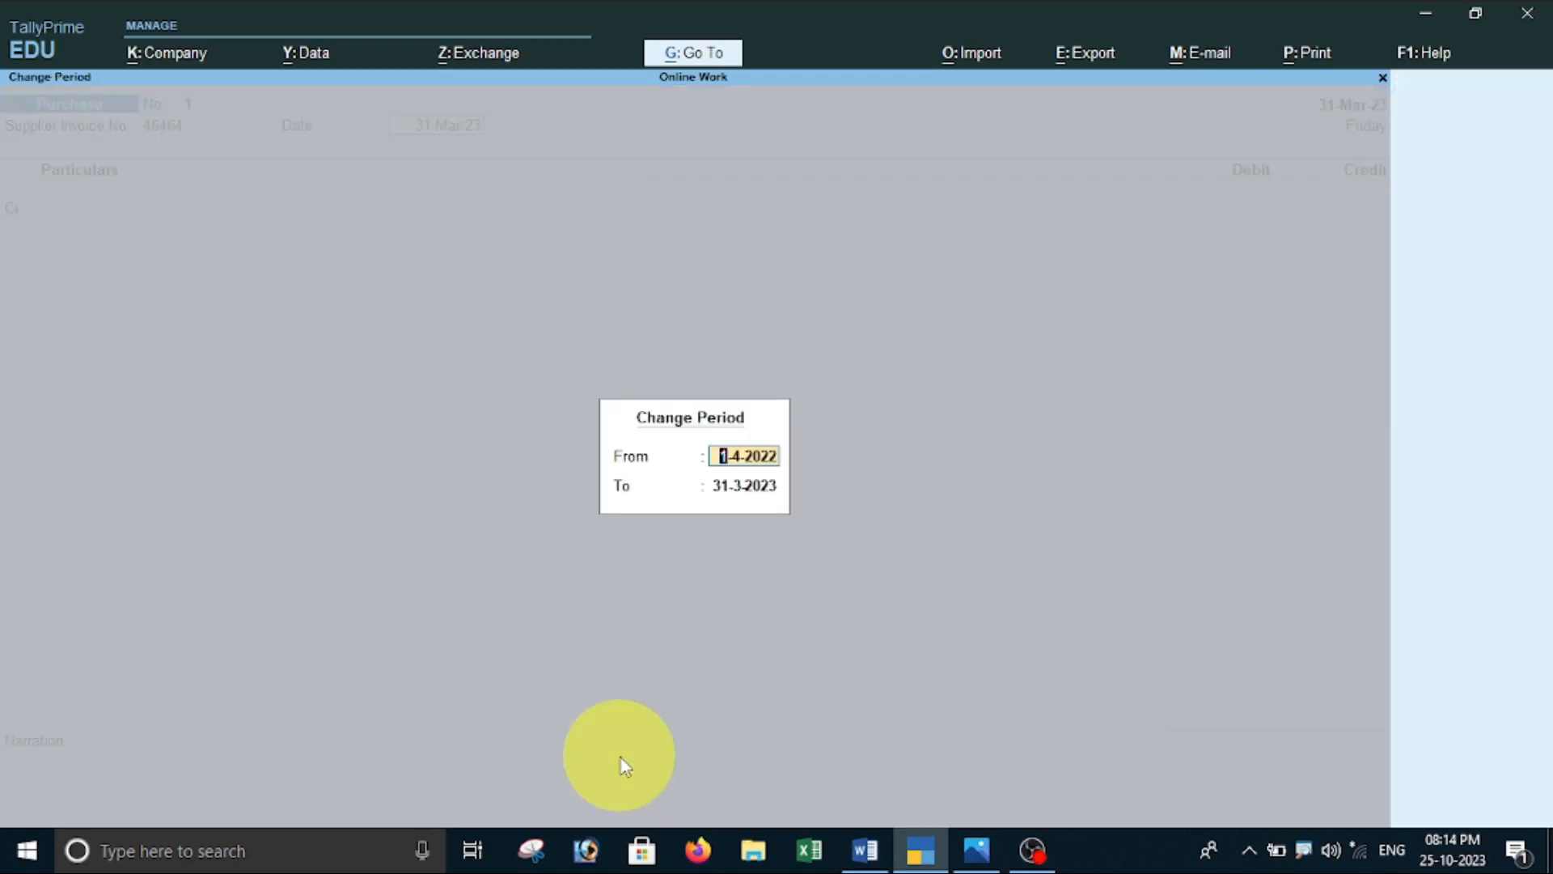
text(1-4-2023)
key(Return)
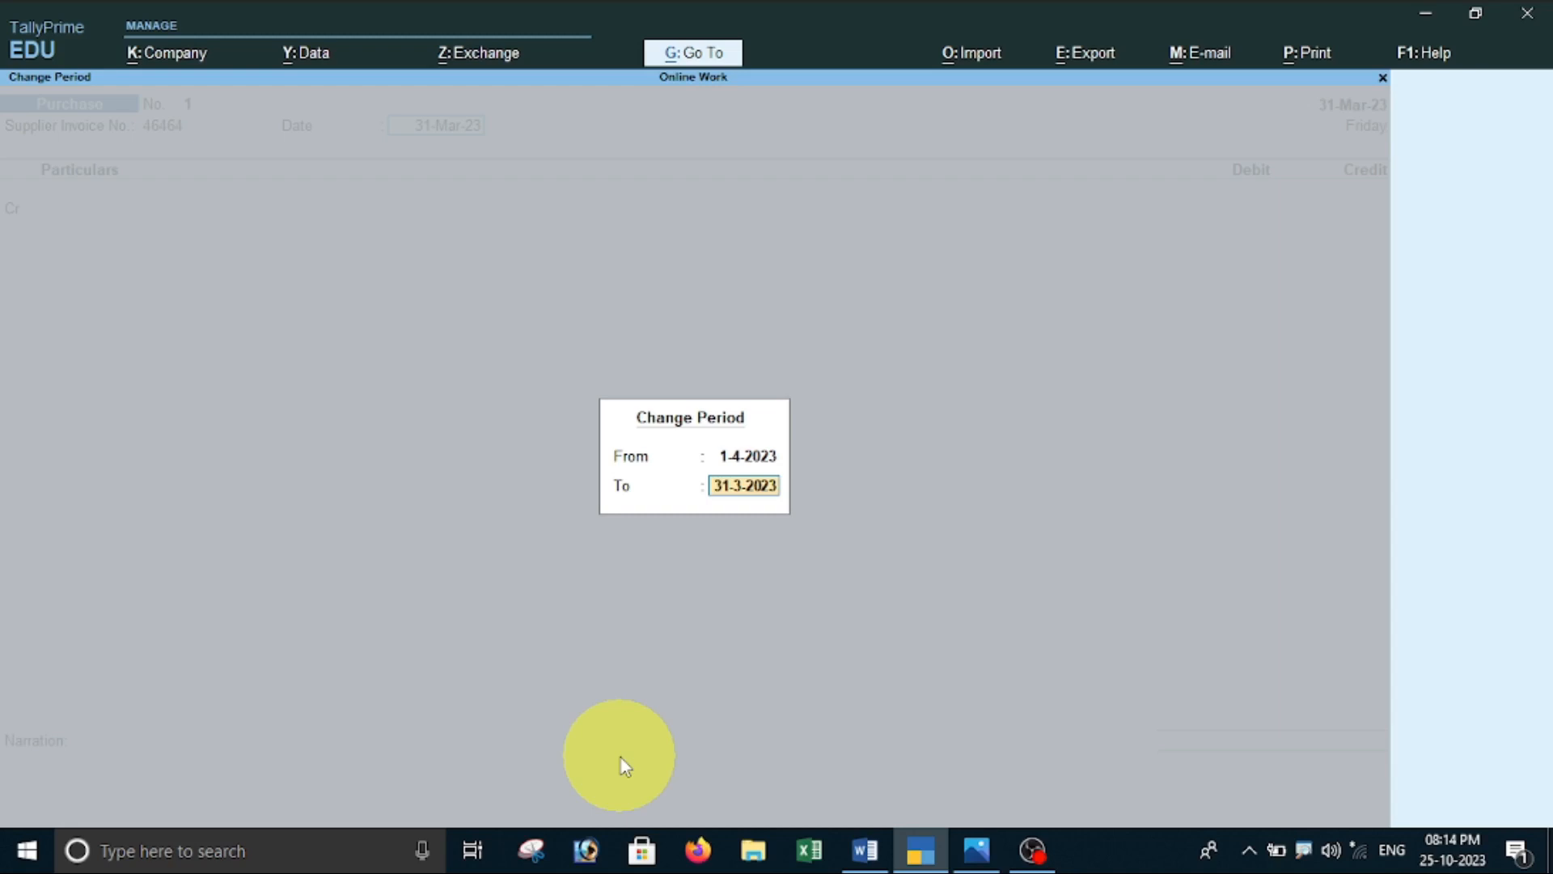
text(31-3-2024)
key(Return)
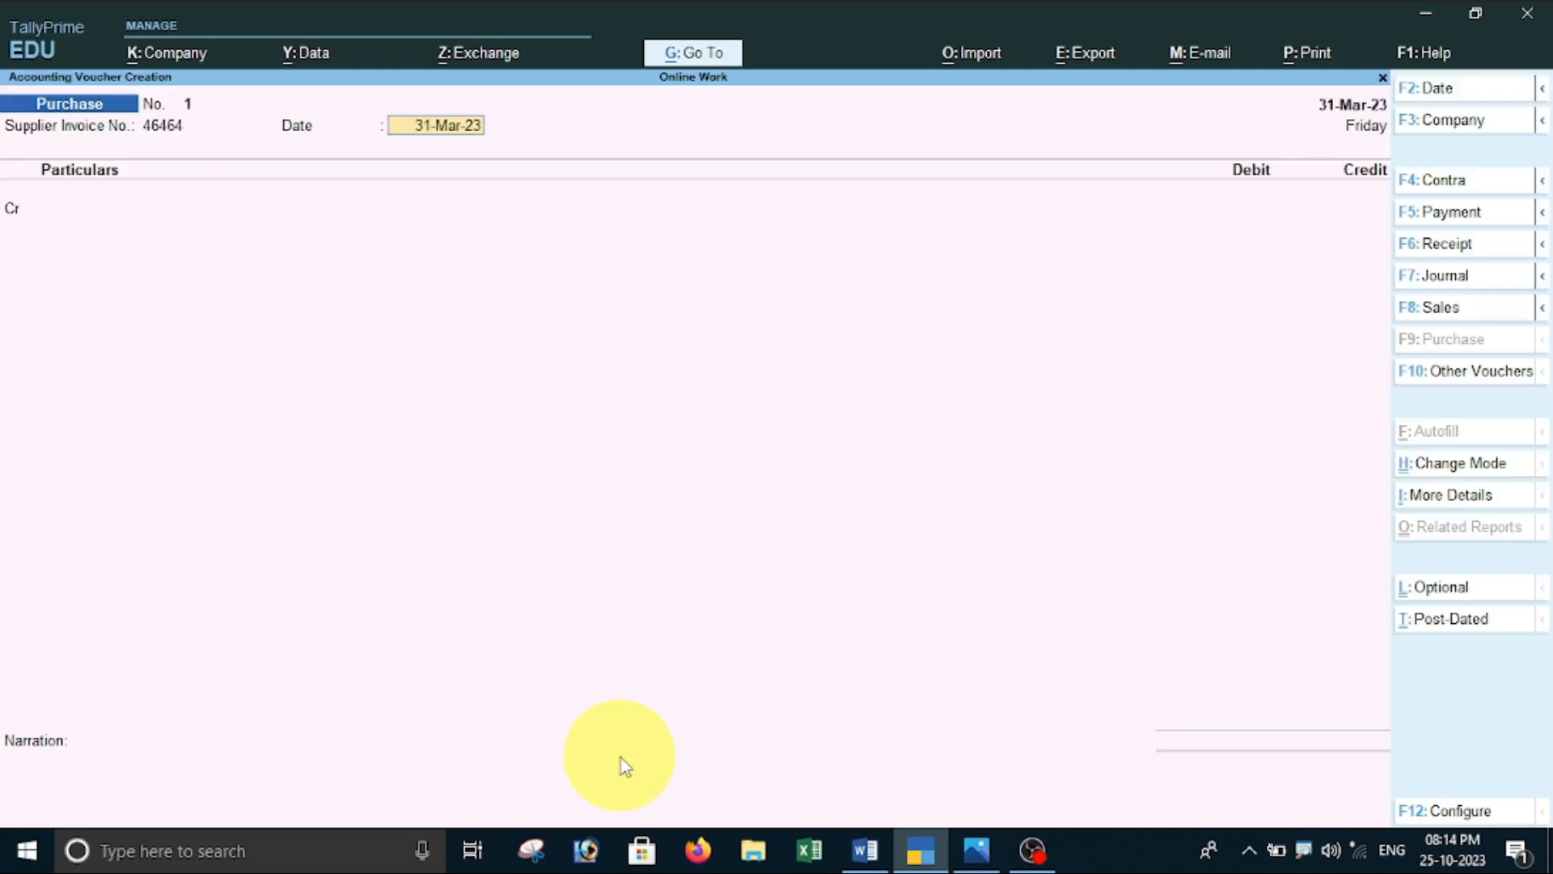
- Set both the voucher date and the supplier invoice date to 1-Aug-23
key(F2)
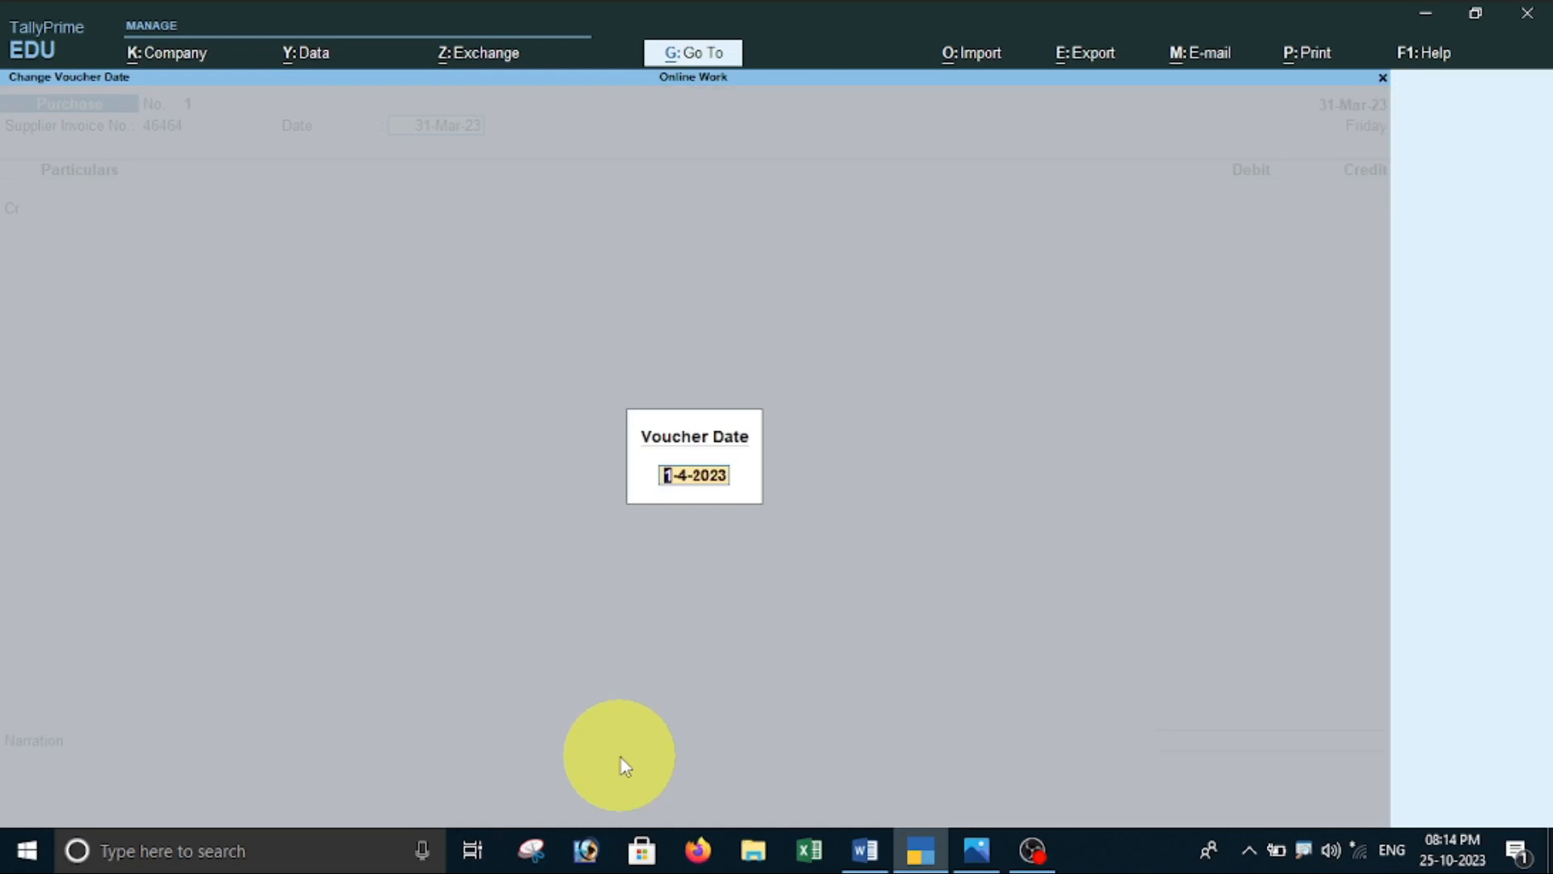
text(1-8)
key(Return)
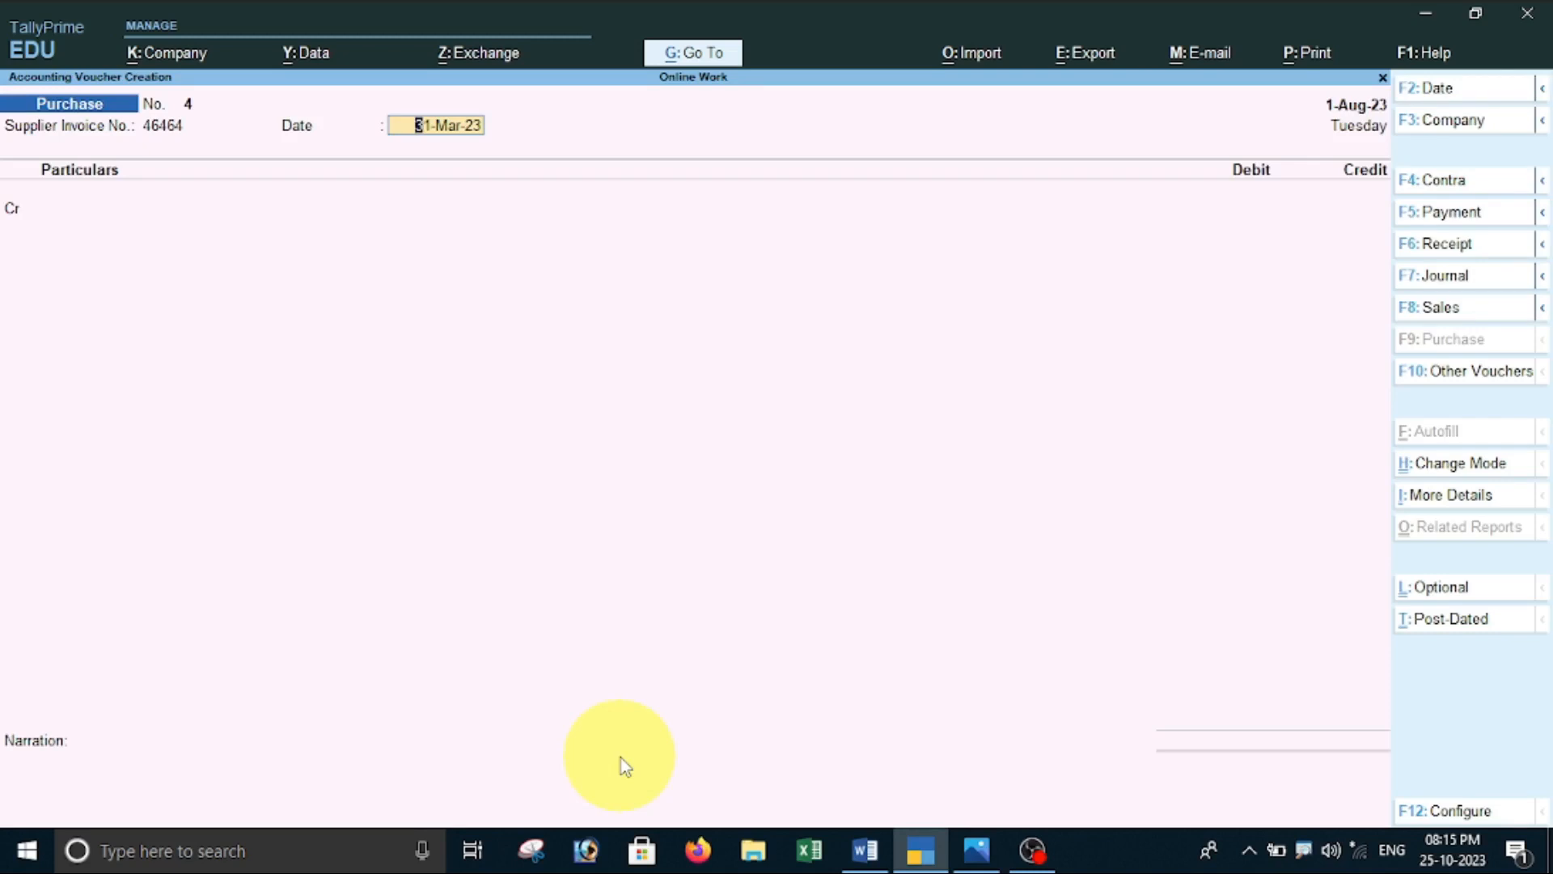
text(1-8)
key(Return)
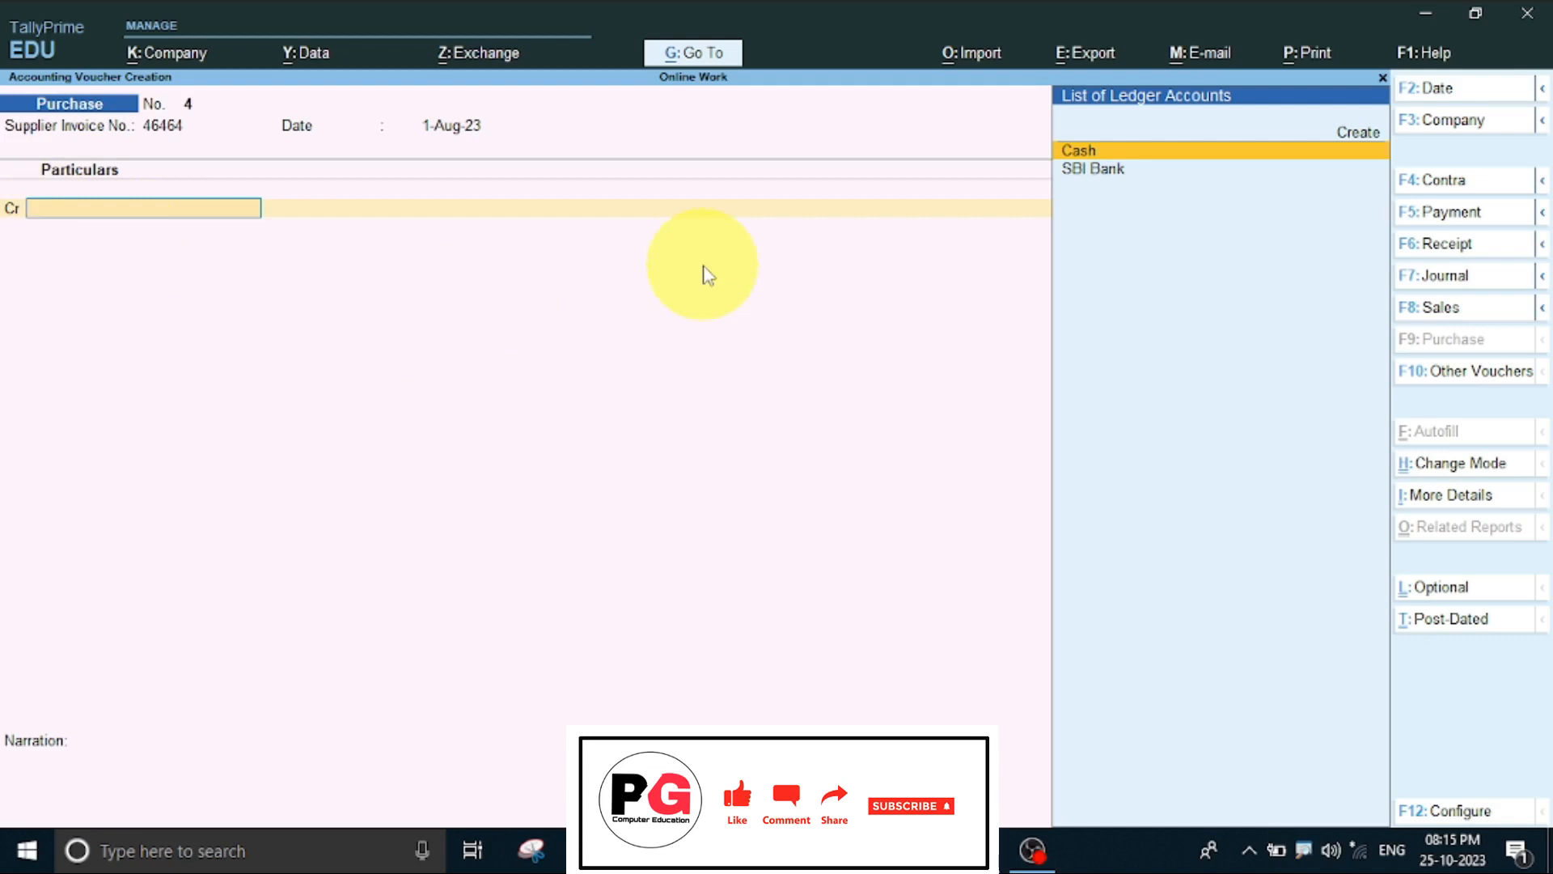
- Create a ledger from the voucher, named with the first supplier's name plus Cr, under the Sundry Creditors group
key(alt+c)
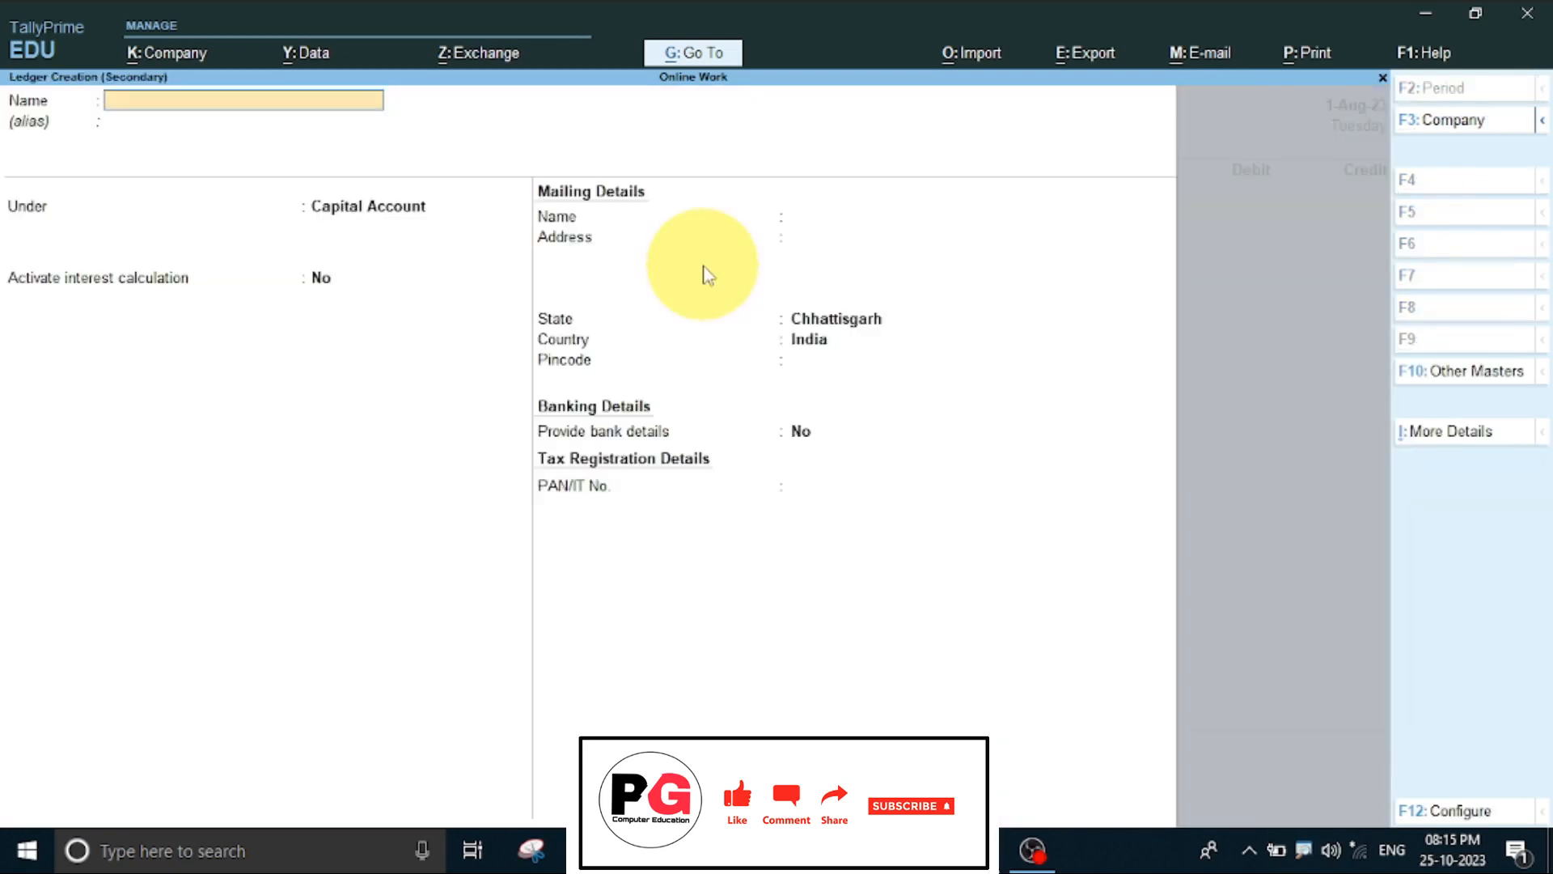
text(Rakesh Cr)
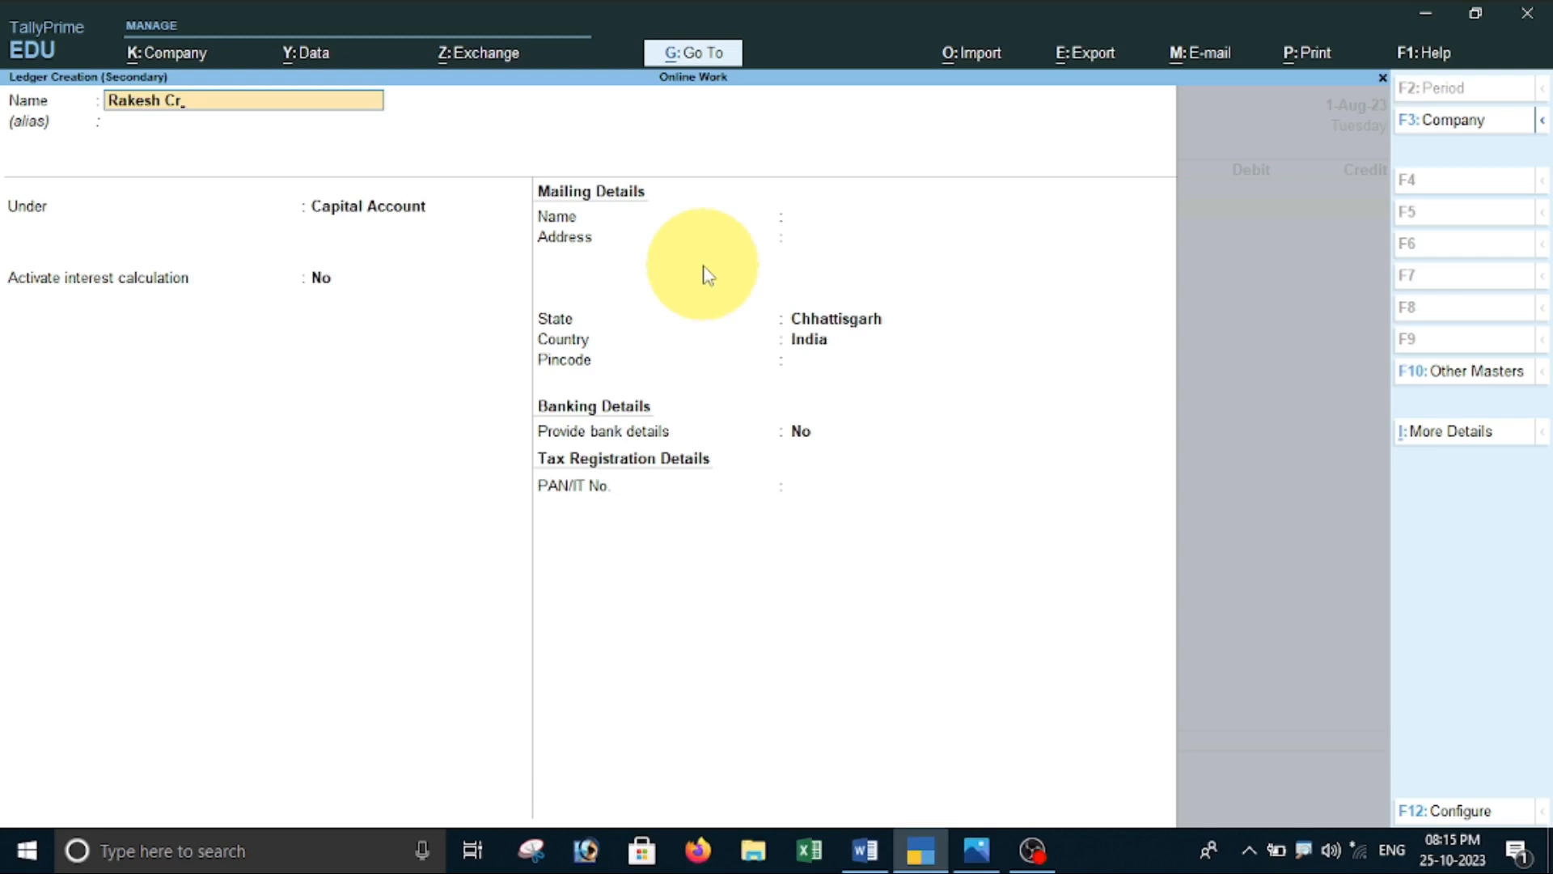
key(Return)
key(Return)
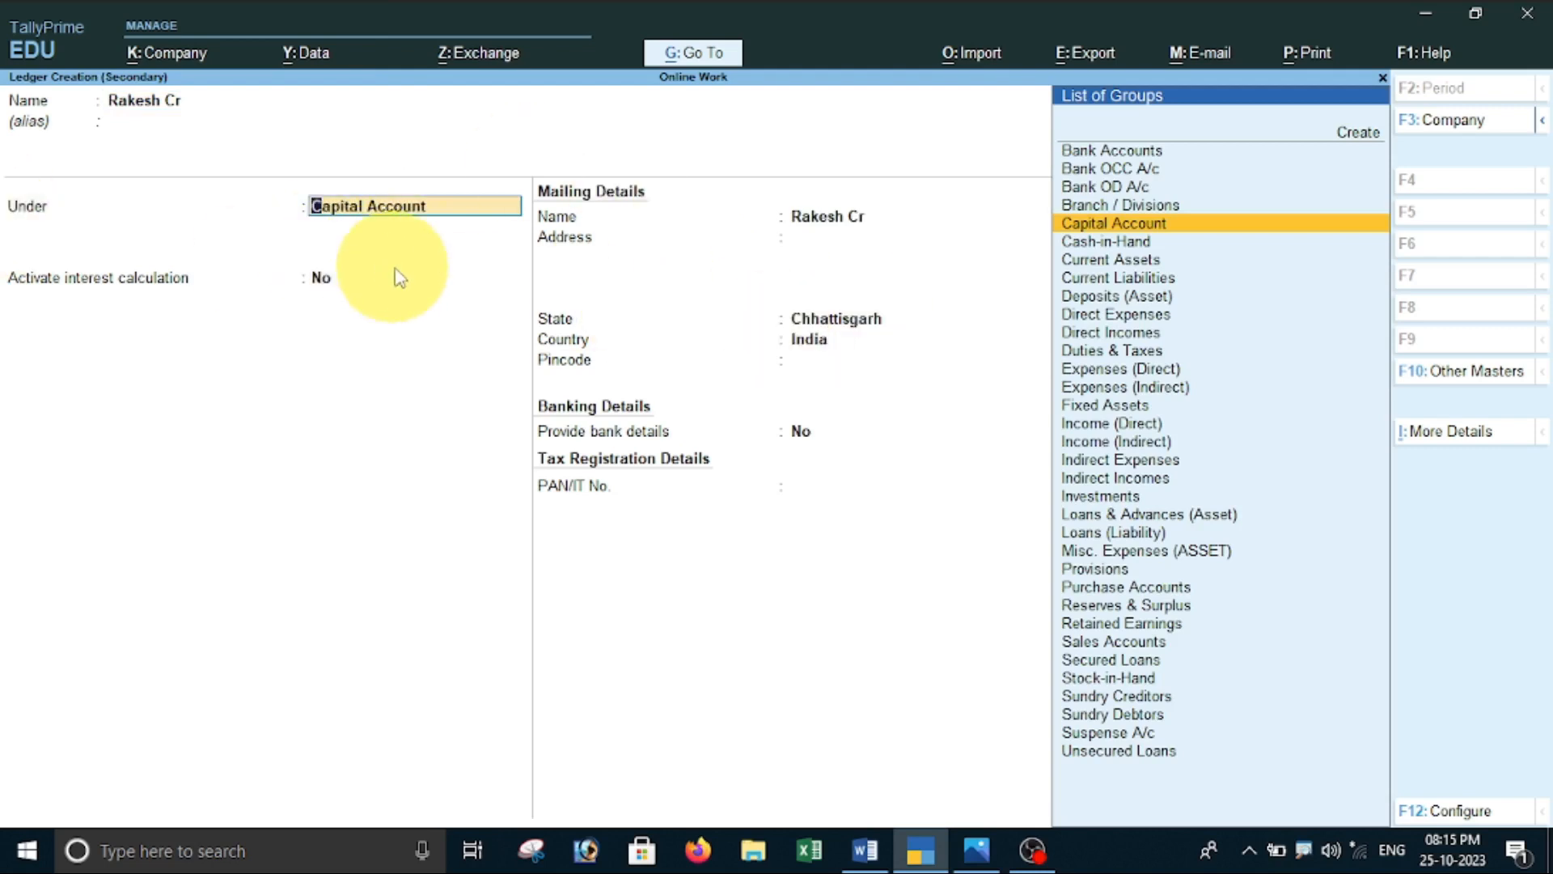
text(Sa)
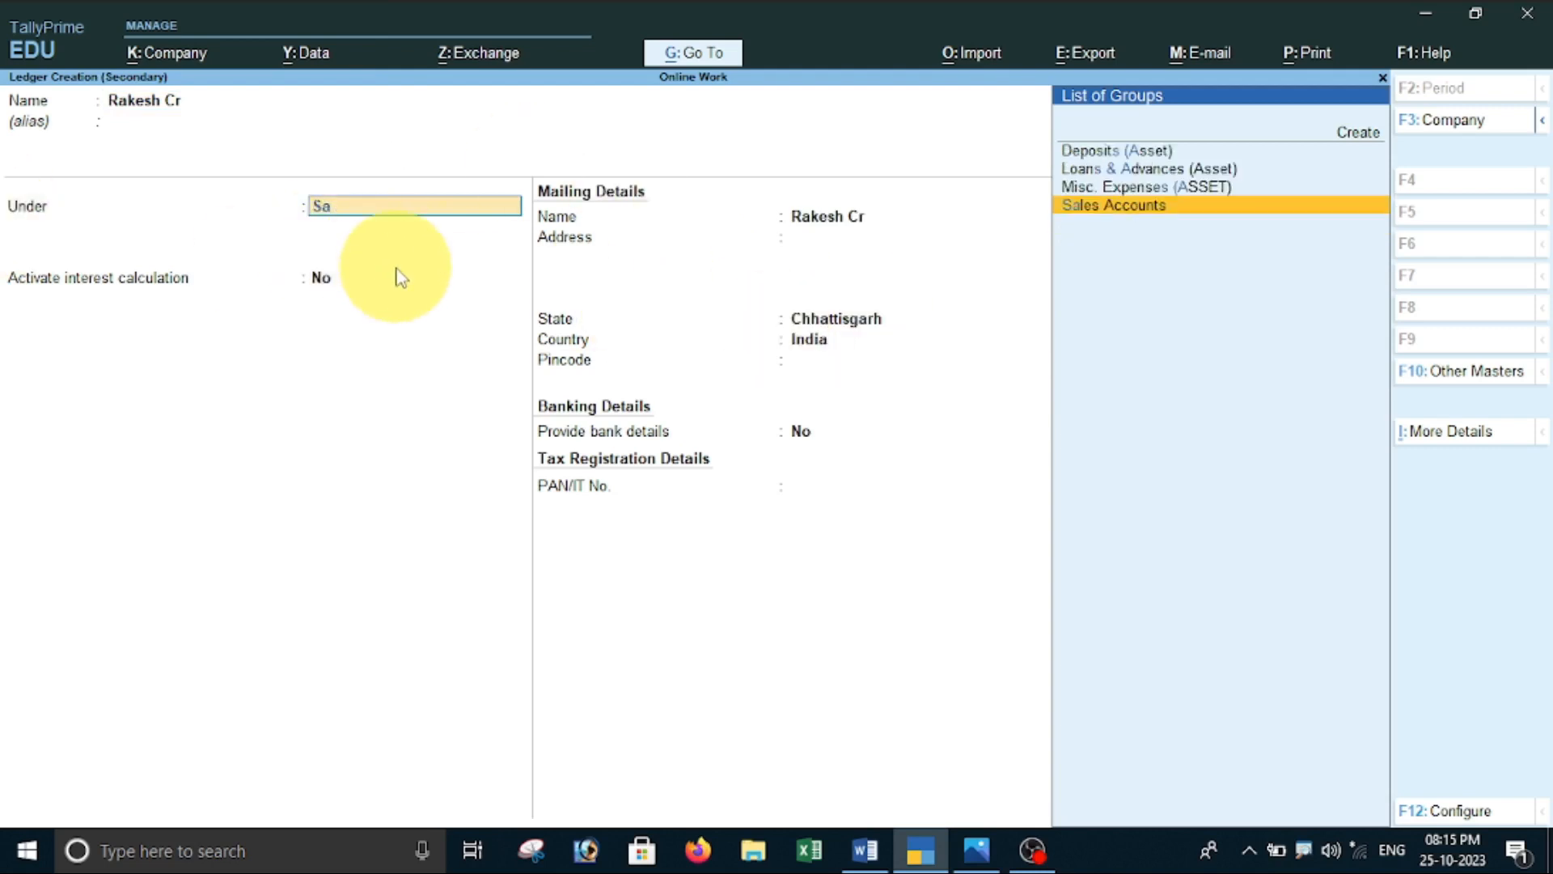
key(BackSpace)
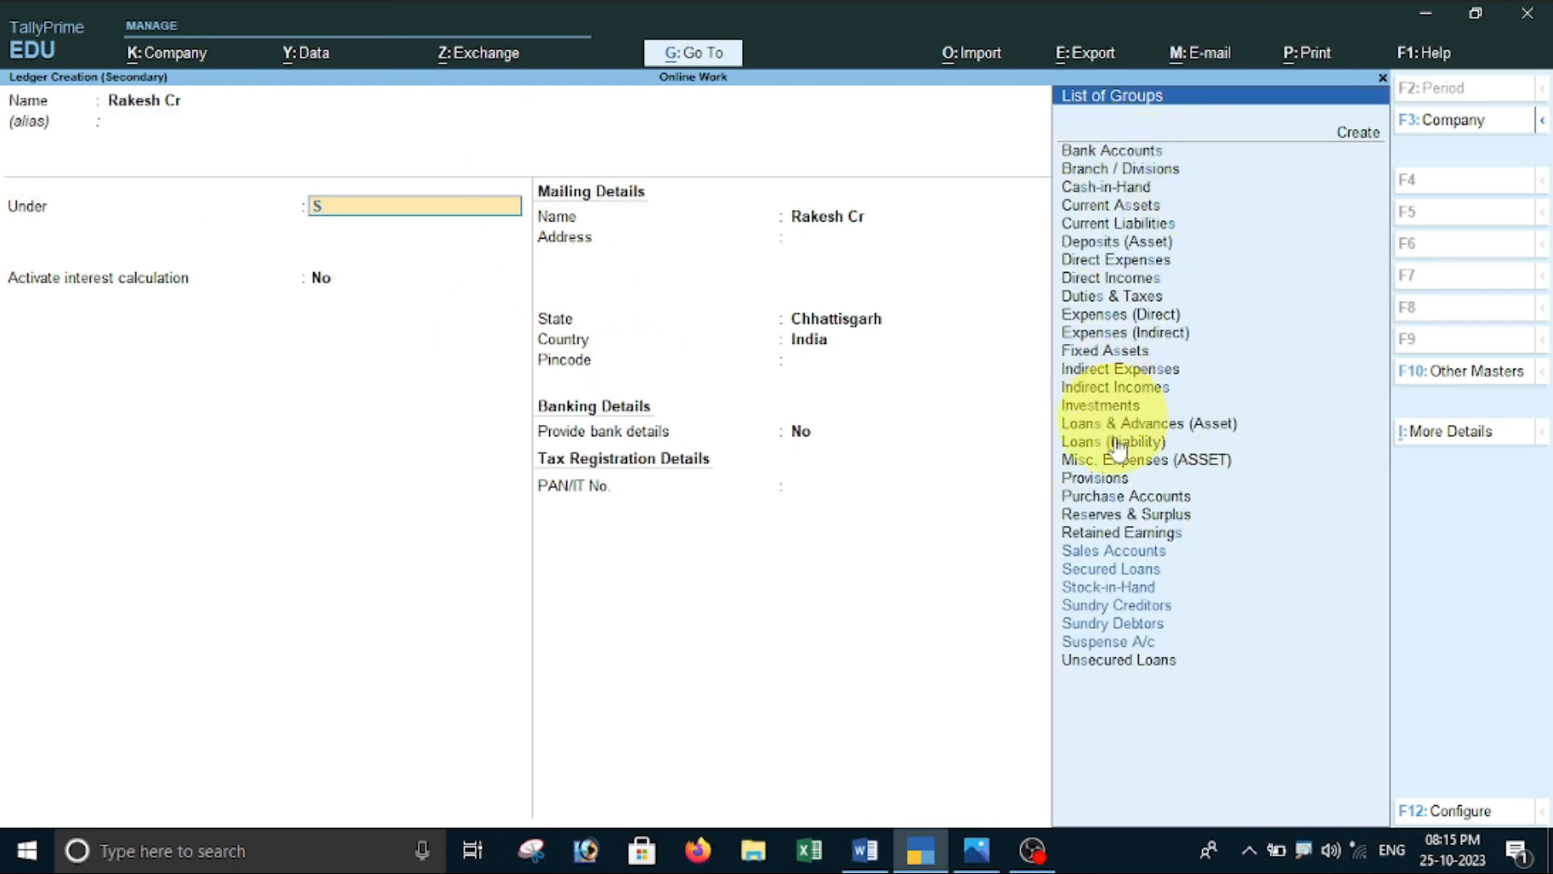
click(1128, 608)
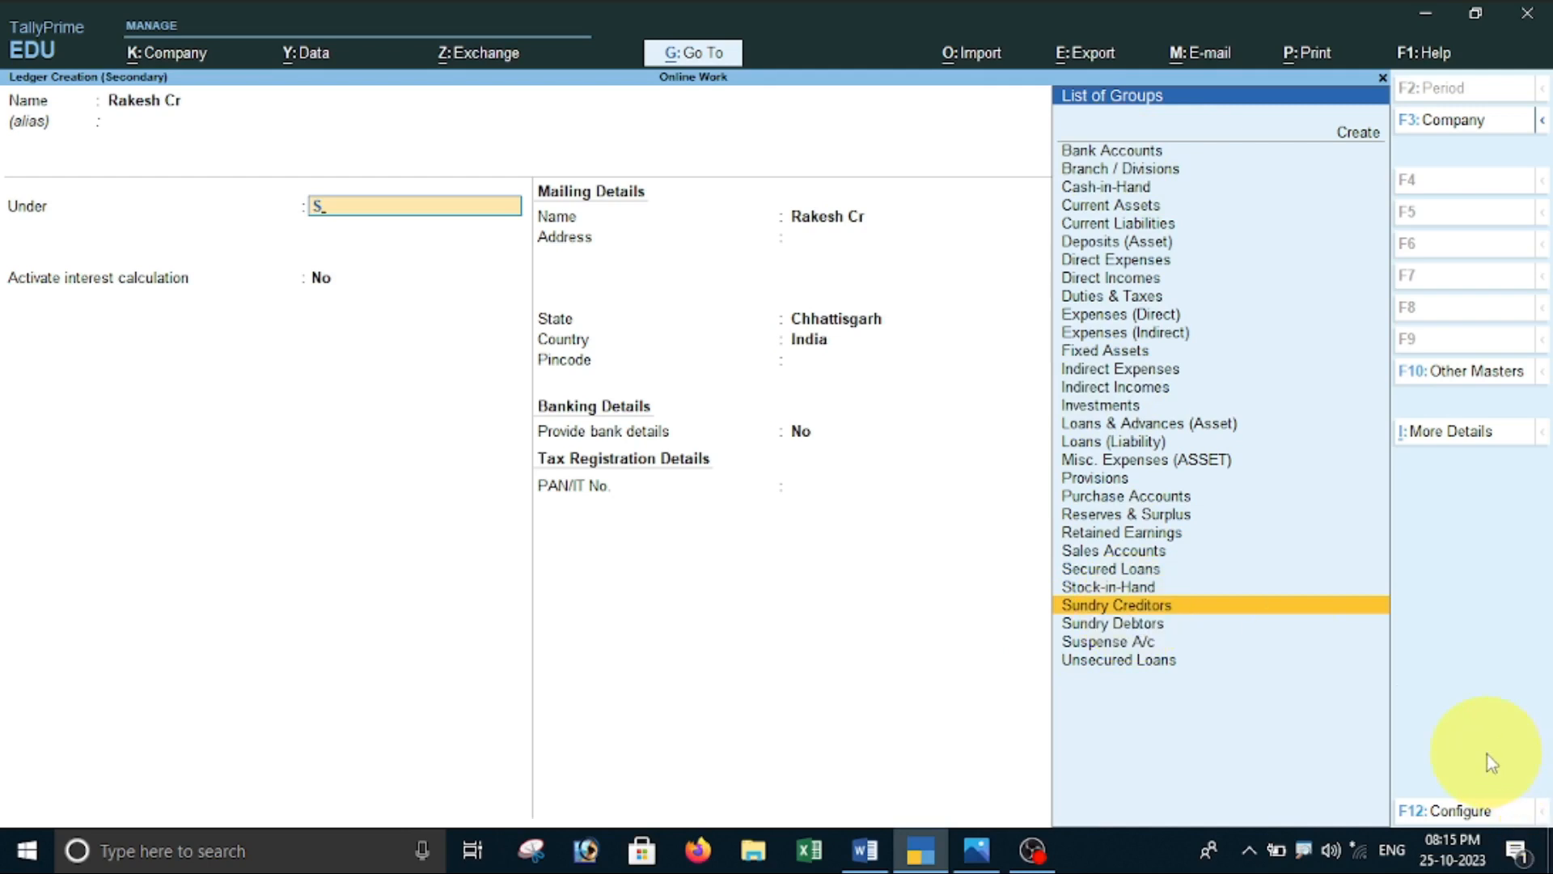
key(Return)
- Accept the default bill-by-bill, mailing, Chhattisgarh state and banking settings of the new creditor ledger and save it
key(Return)
key(Return)
key(Return)
key(Return)
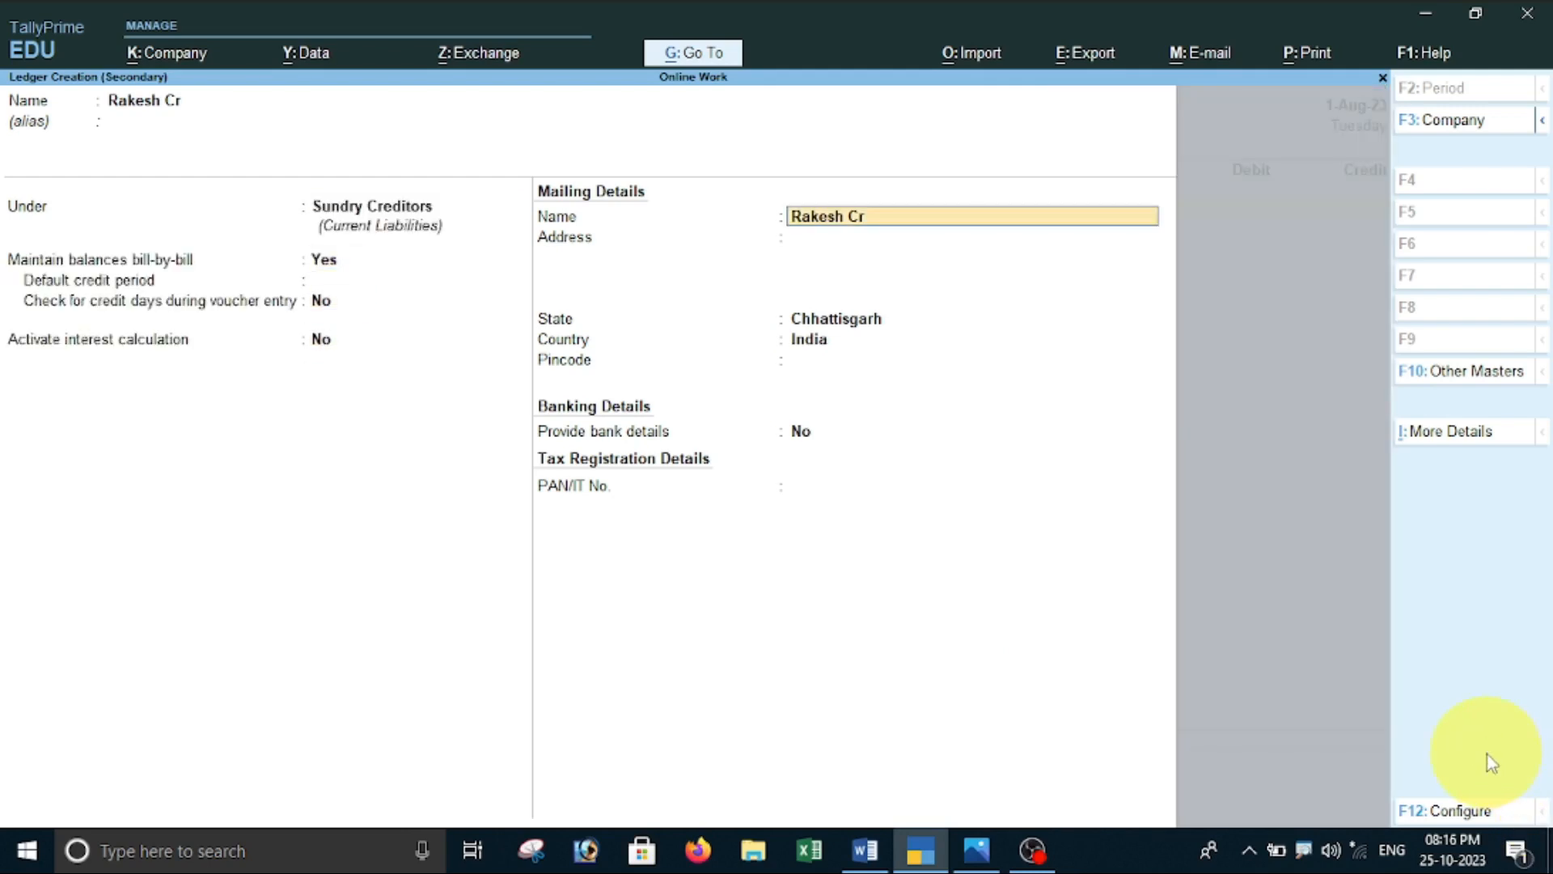
key(Return)
key(Return)
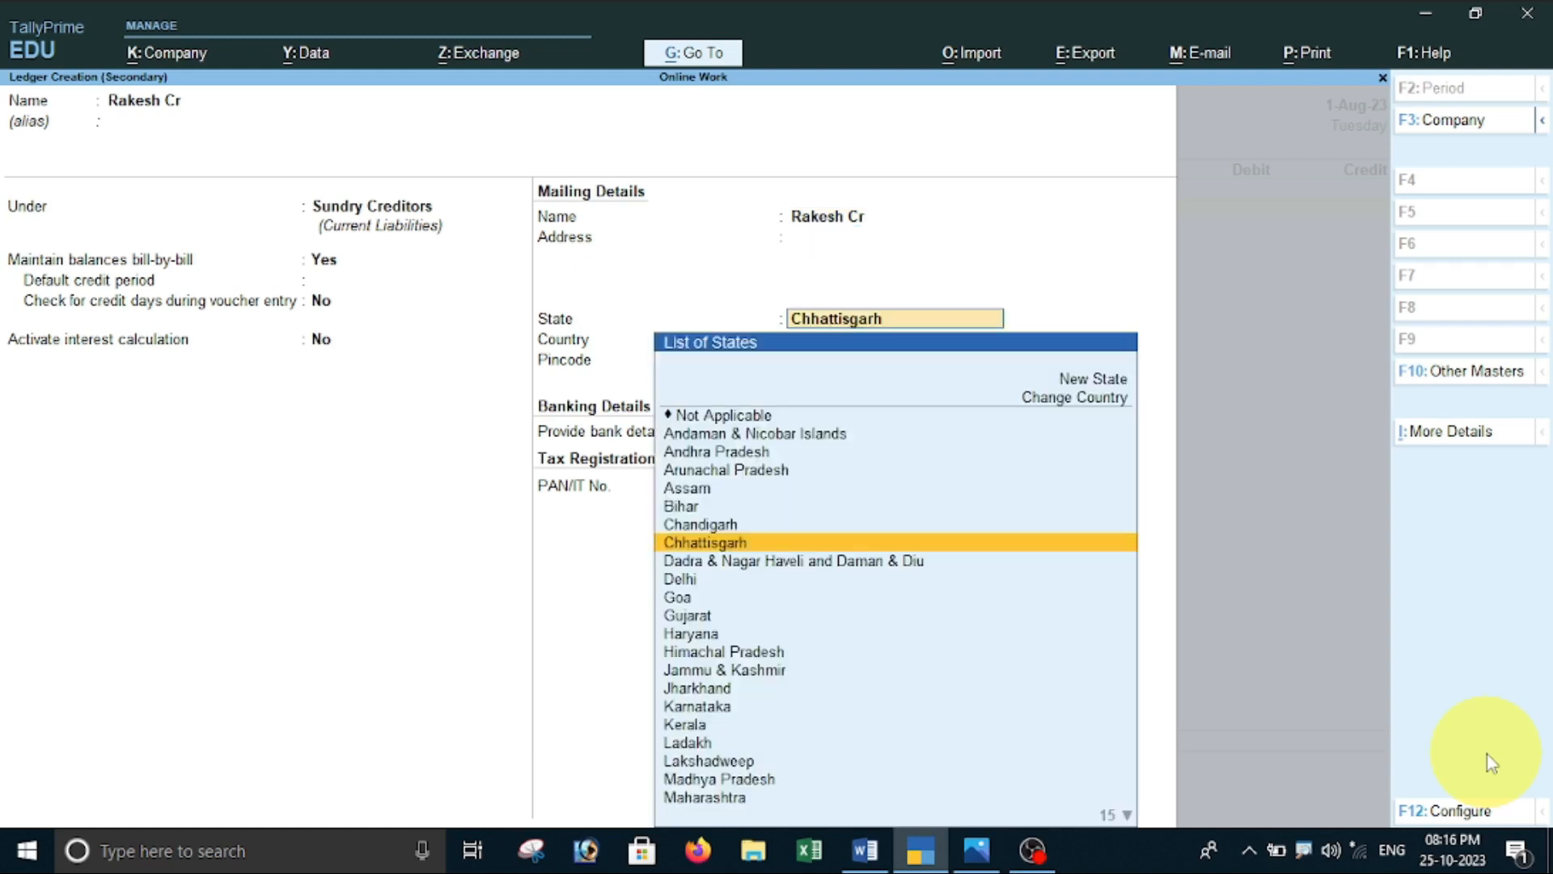
key(Return)
key(Return)
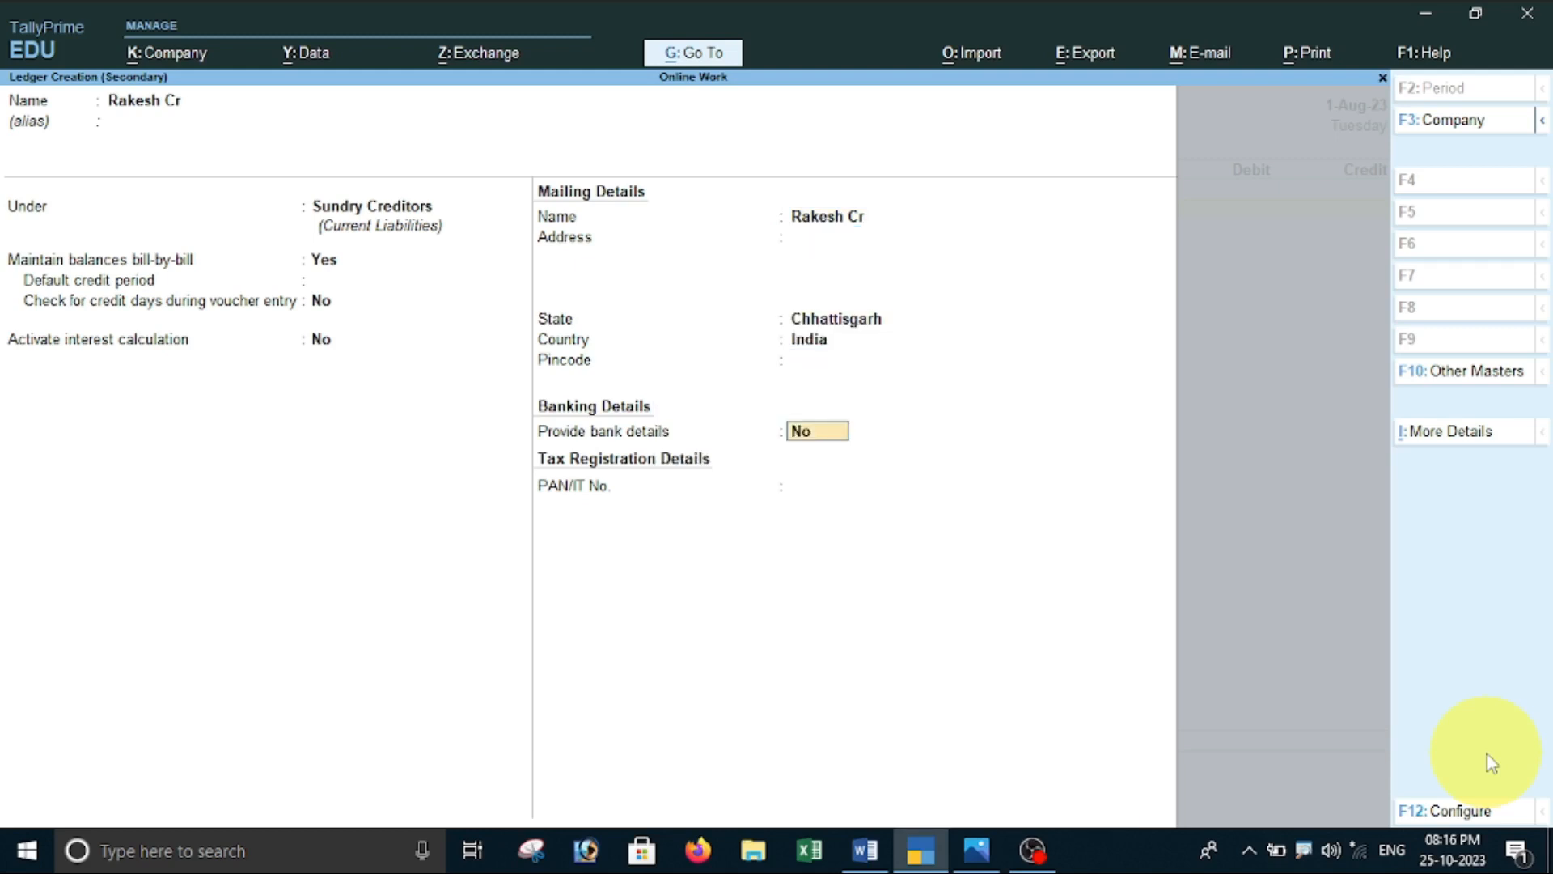
key(Return)
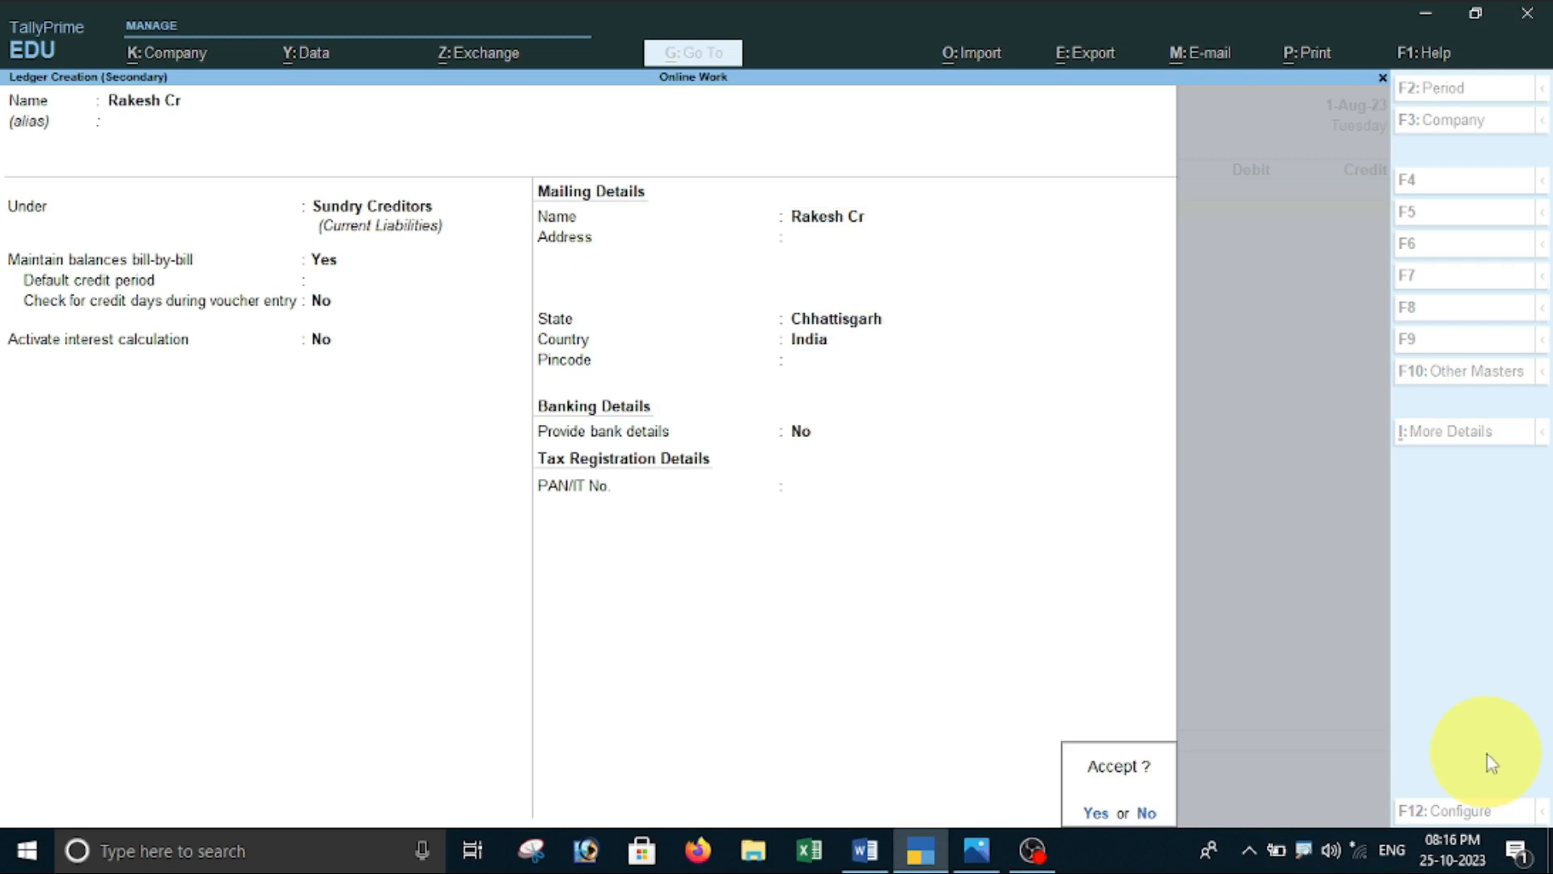
key(y)
- Leave the receipt details blank and accept the default party details for the creditor on the purchase voucher
key(Return)
key(Return)
key(Return)
key(Return)
key(Return)
key(Return)
key(Return)
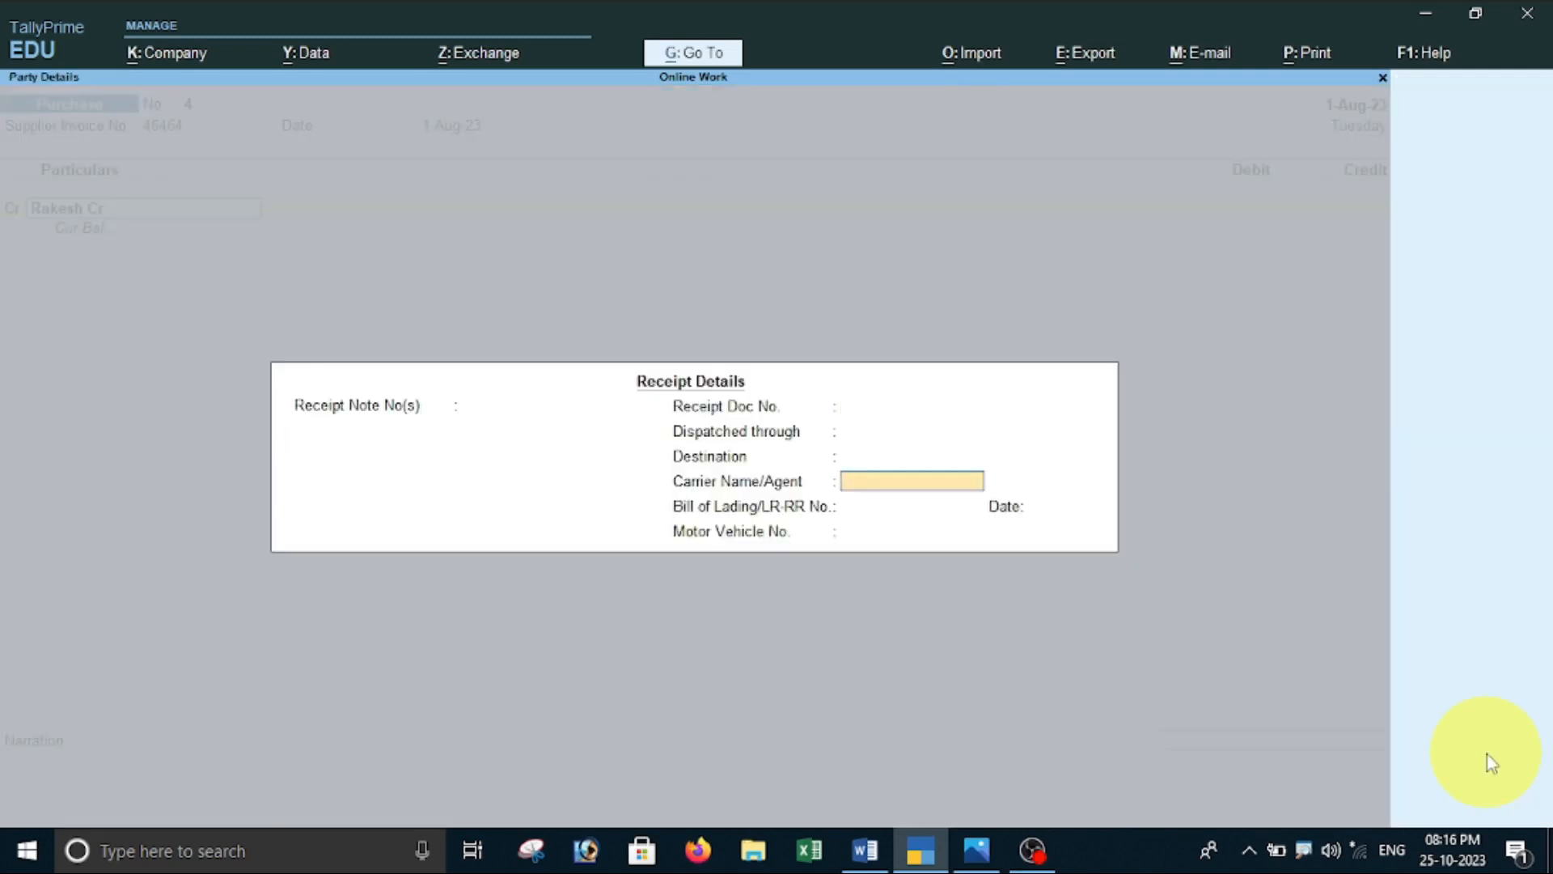
key(Return)
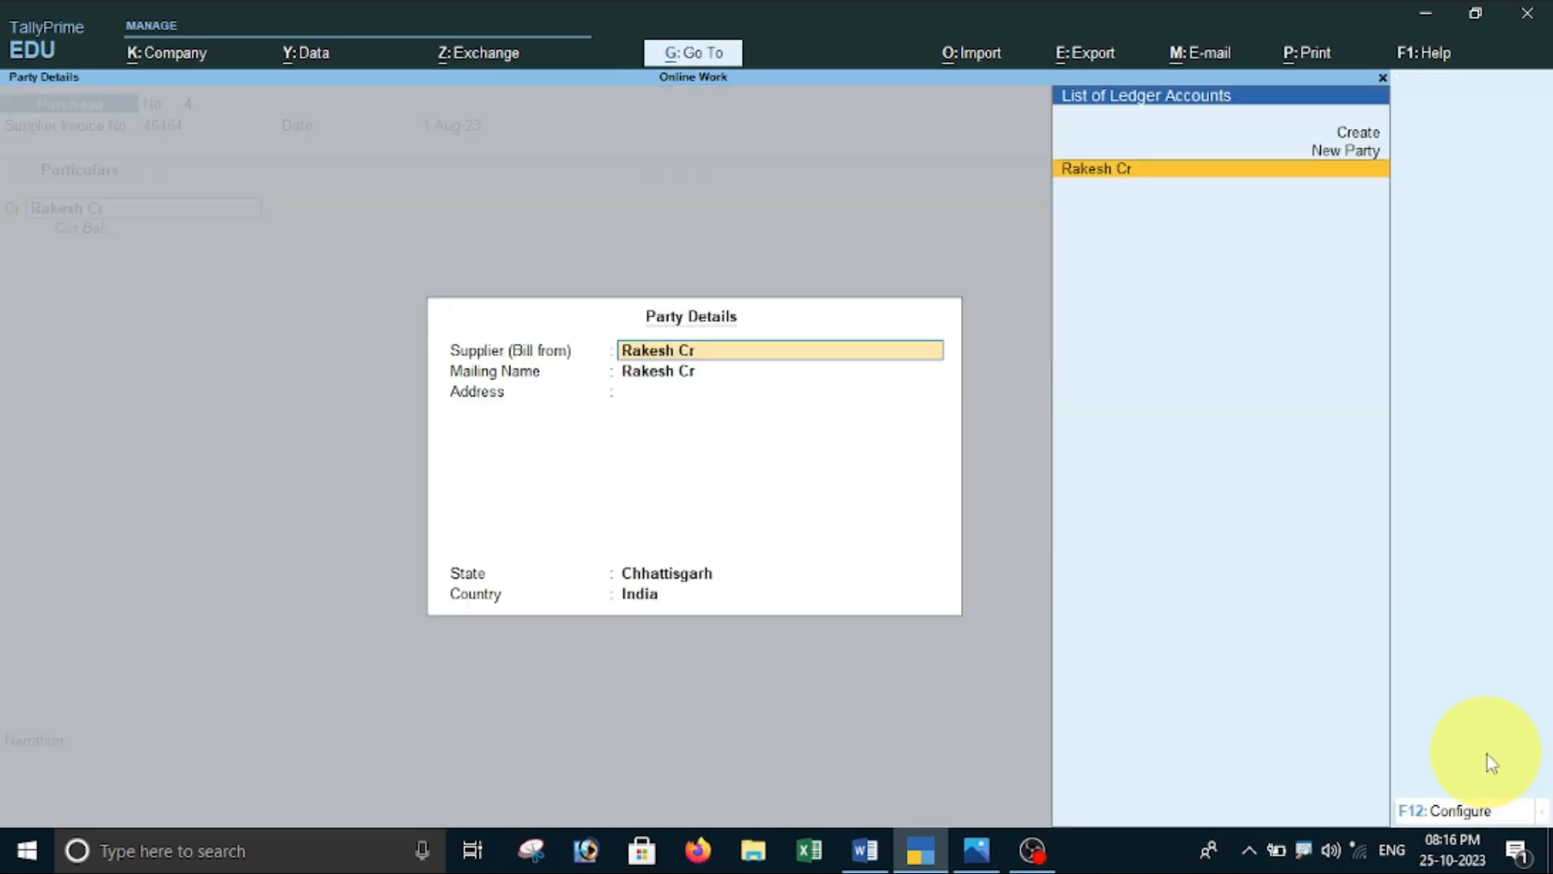
key(Return)
key(Return)
key(Return)
key(Return)
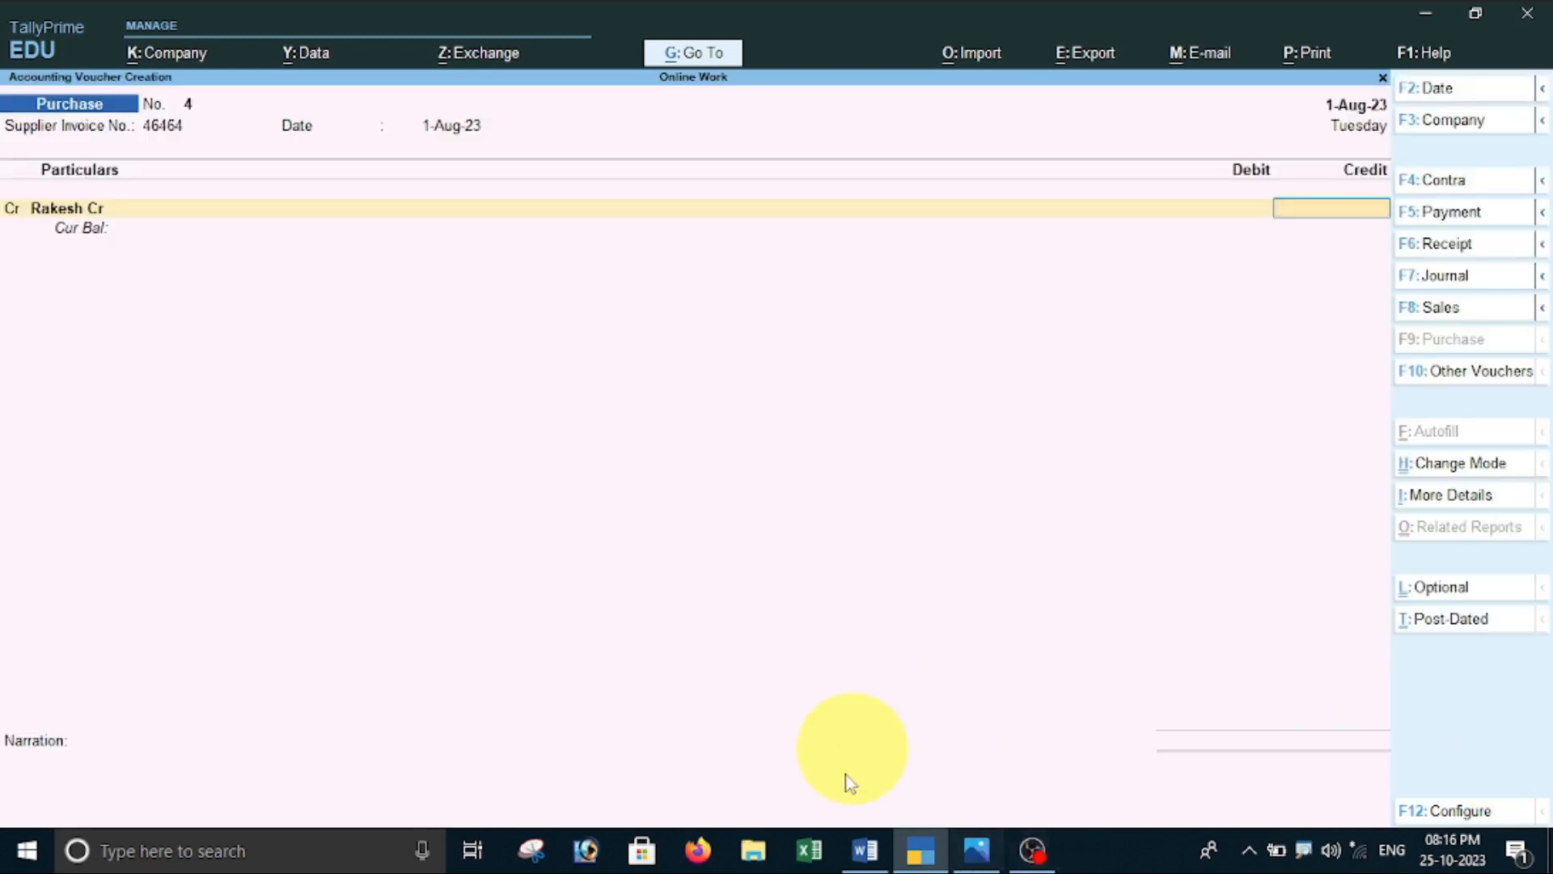
- Check the purchase amount in the Word document, credit the supplier with 2000, and record it as New Ref 46464 in the bill-wise details
click(912, 865)
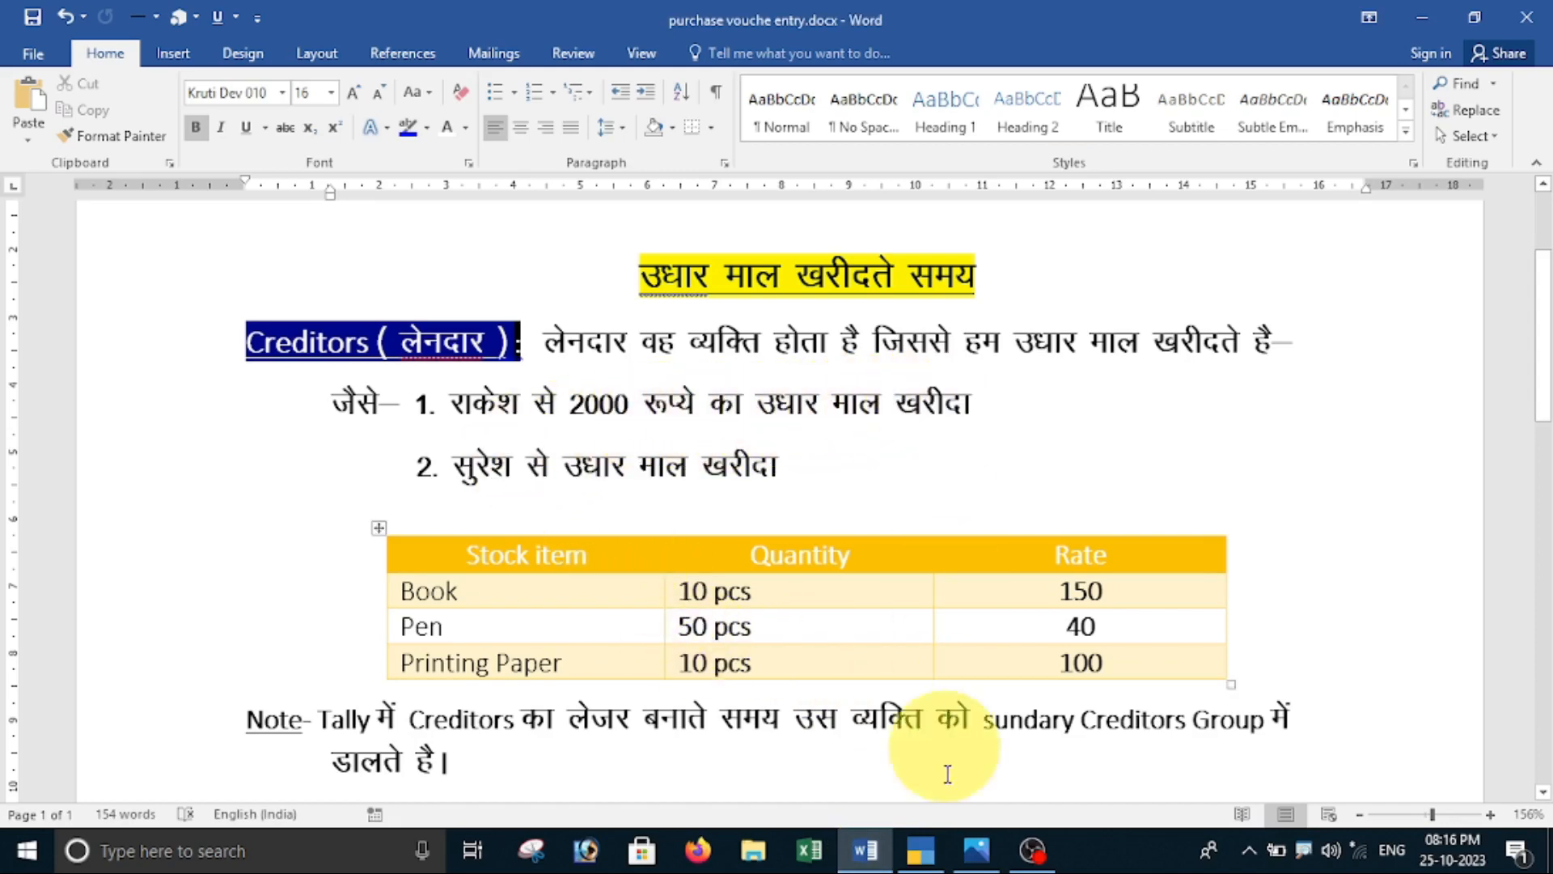
click(938, 842)
text(2000)
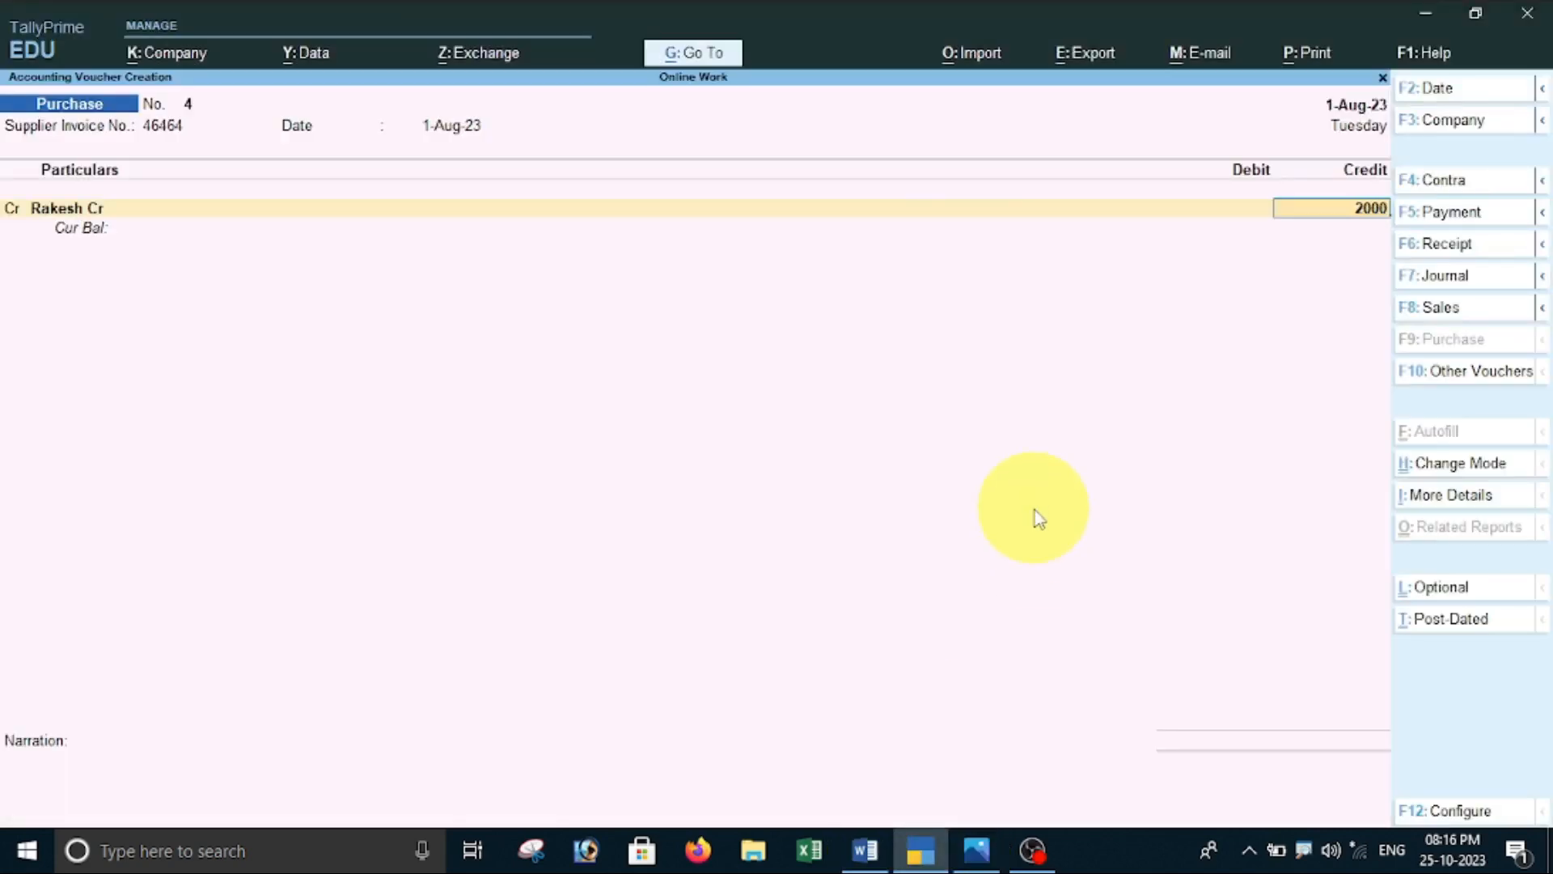
key(Return)
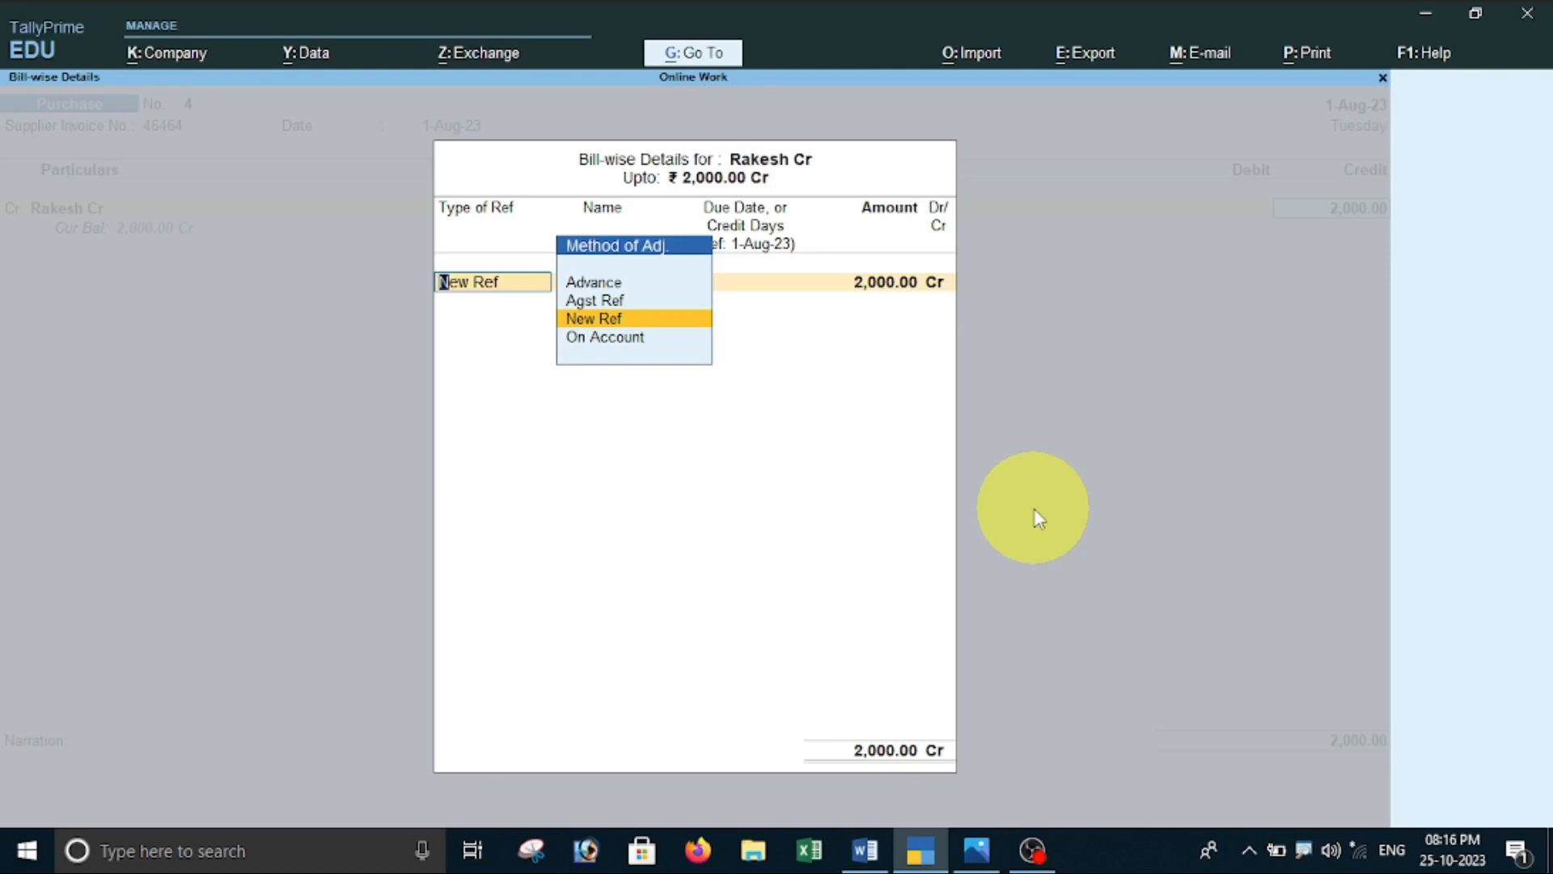
key(Return)
key(Return)
key(Return)
key(Return)
key(Return)
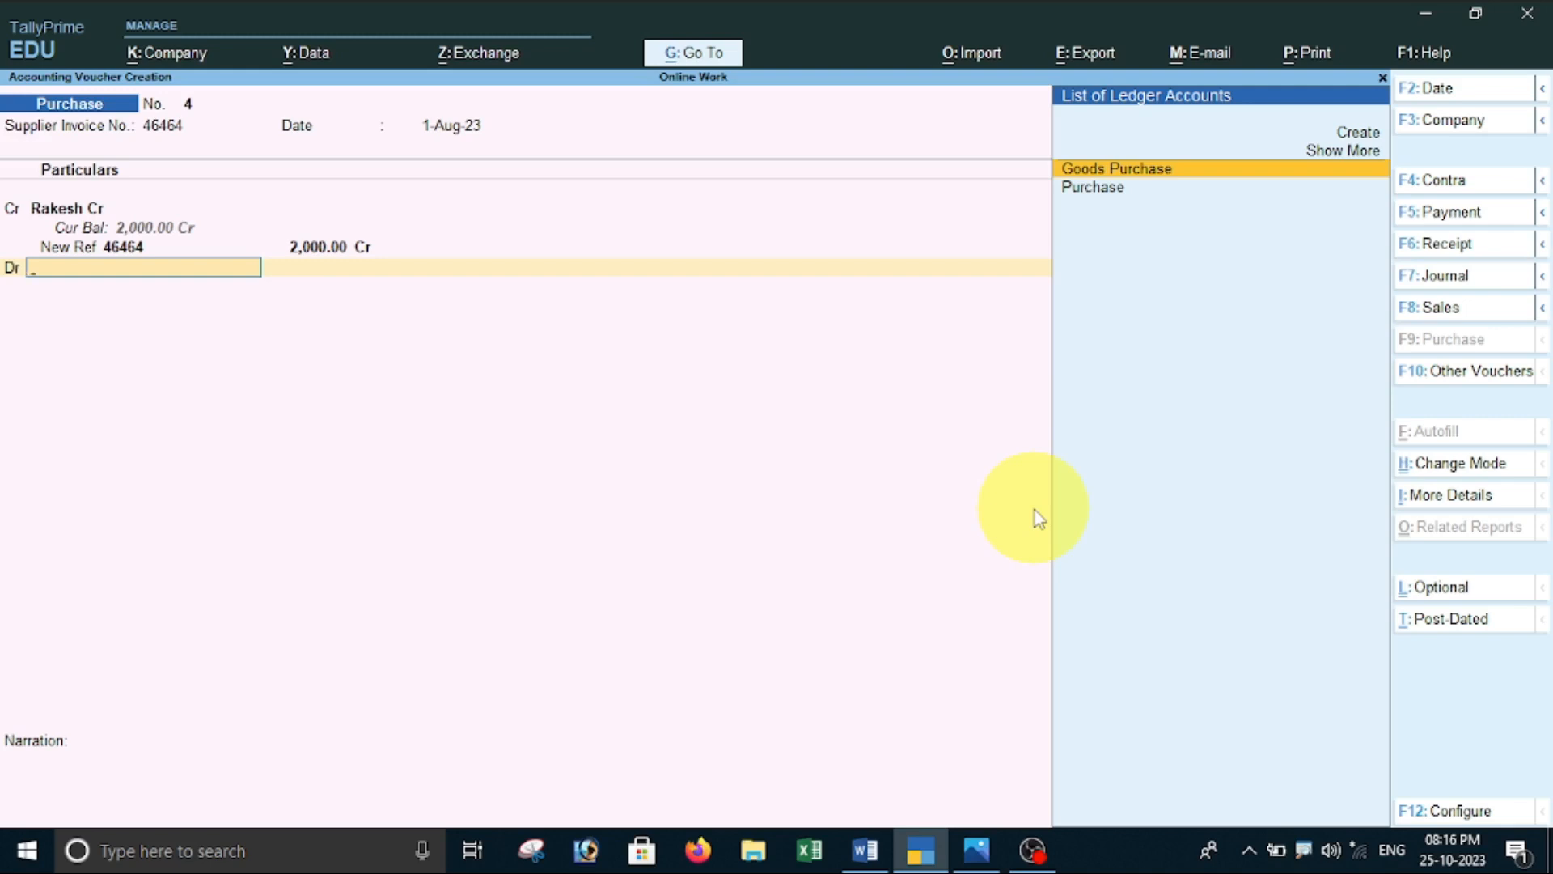
- Debit the Goods Purchase ledger with 2,000.00, leaving its inventory allocations empty
key(Return)
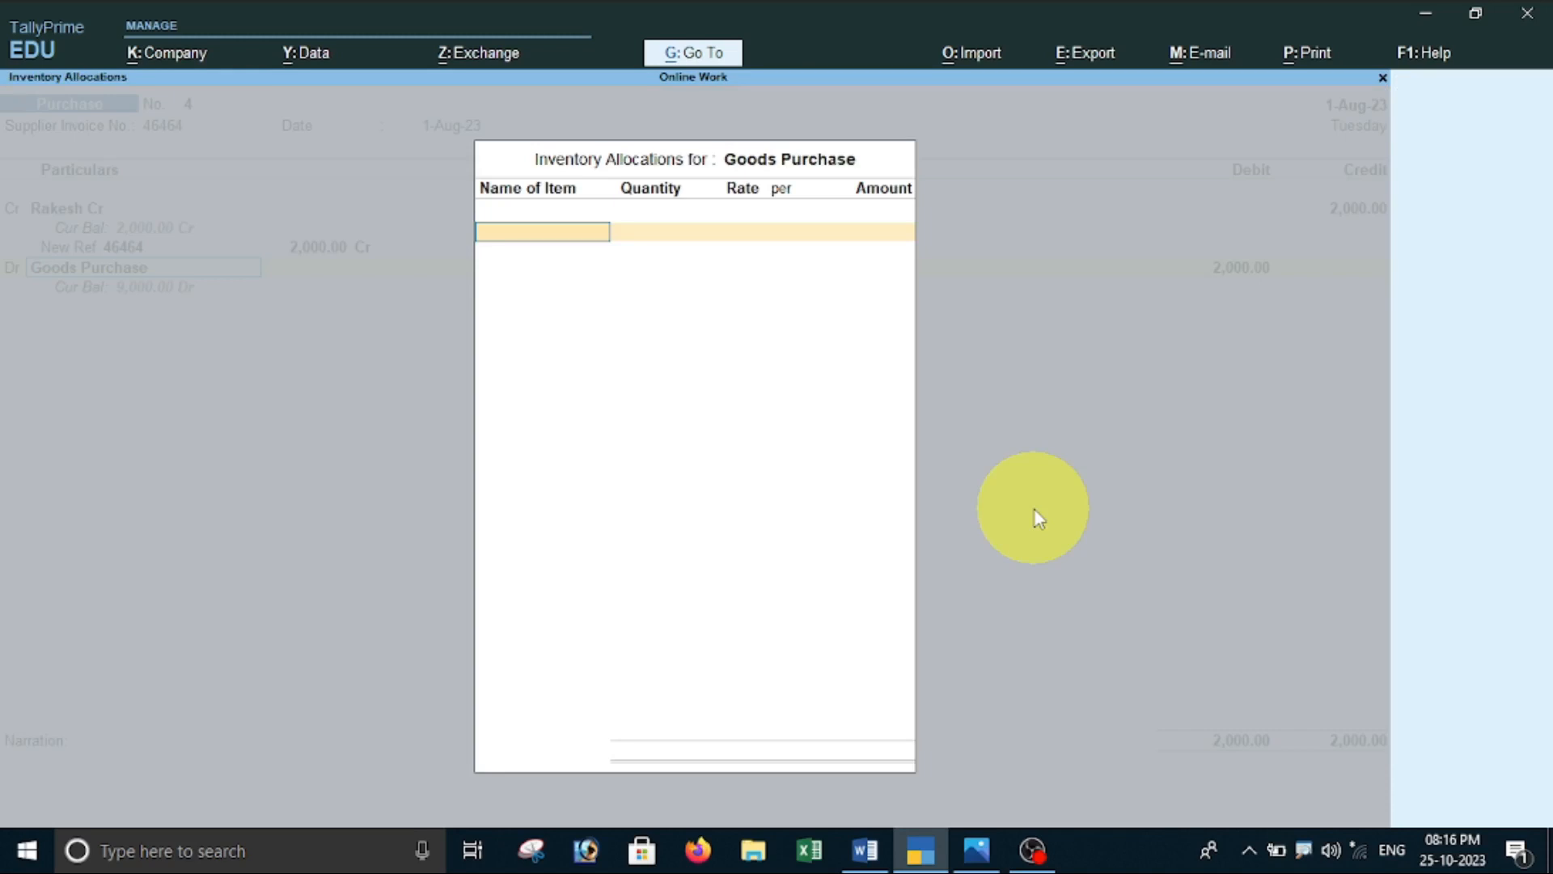
key(Escape)
key(Return)
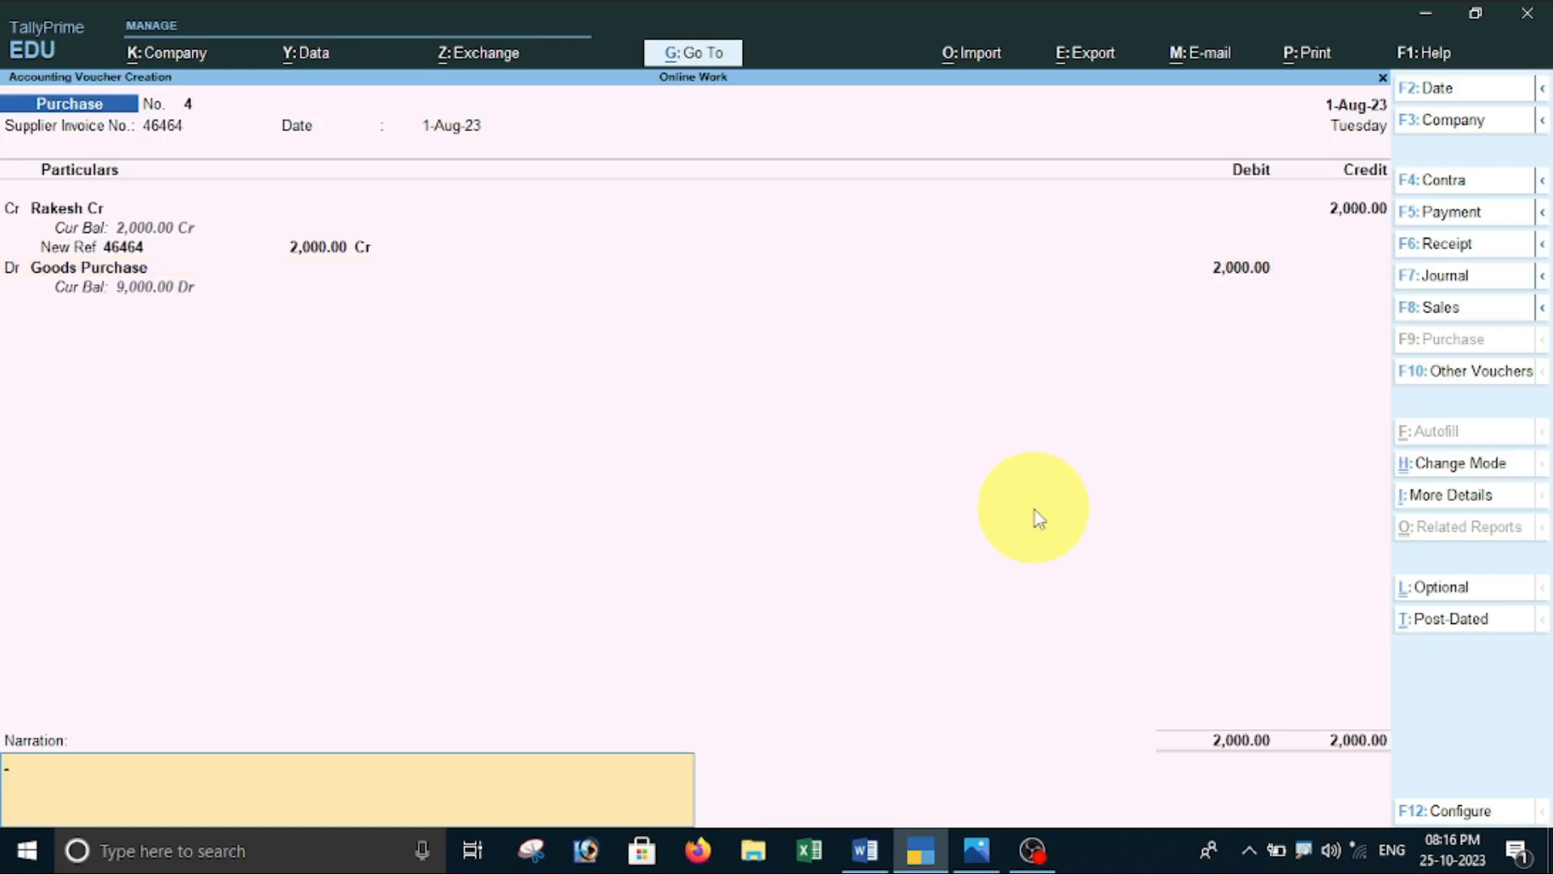
- Add a narration describing the goods purchase from the creditor's company and save the purchase voucher
text(goods purchase to rakesh company)
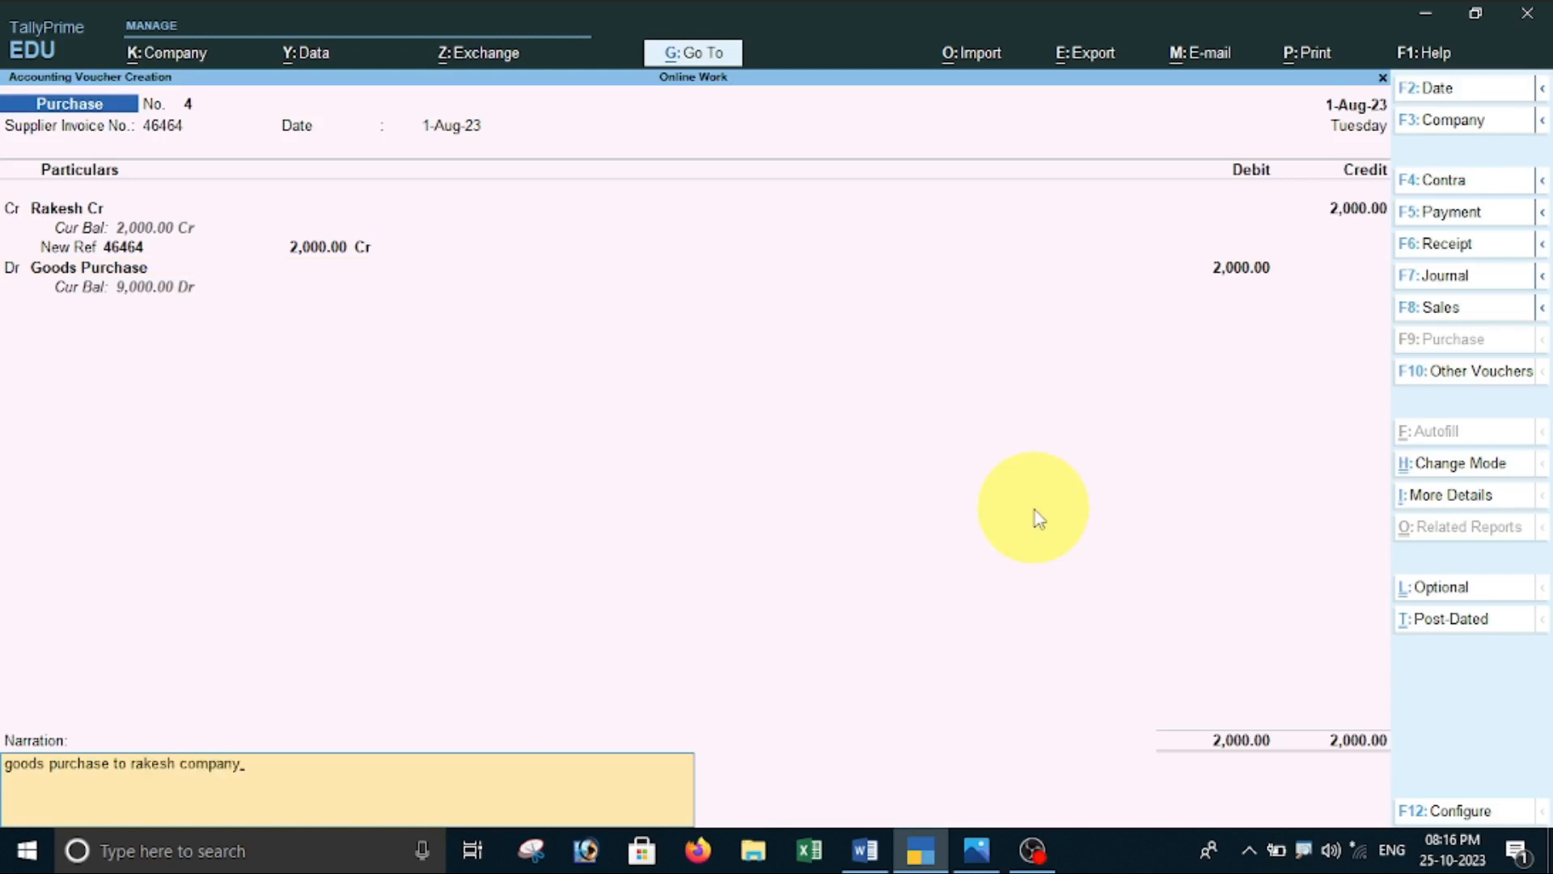
key(Return)
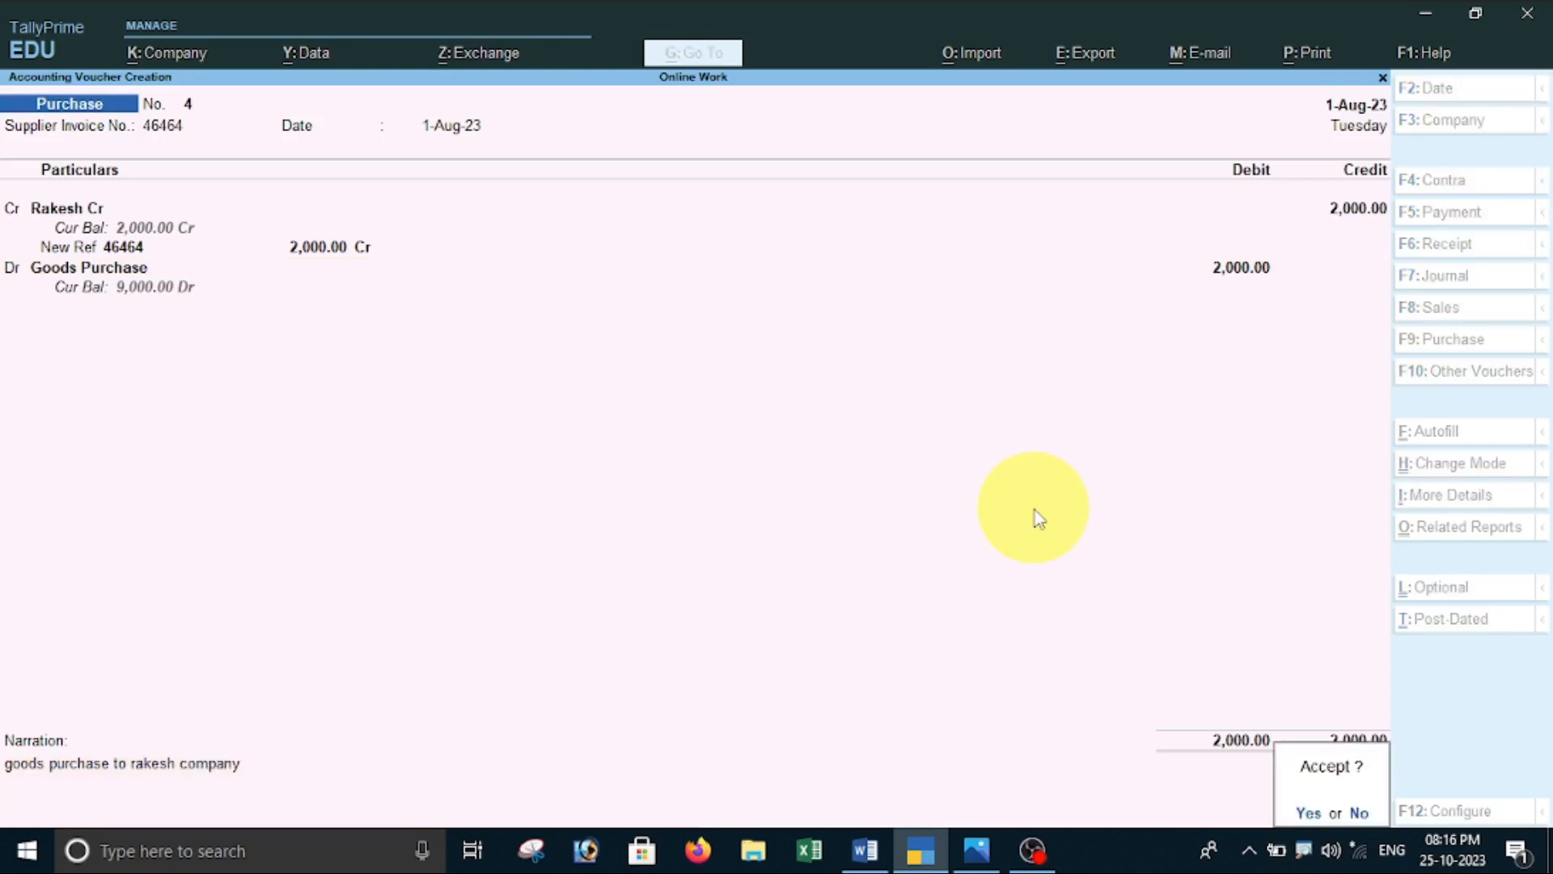
key(Return)
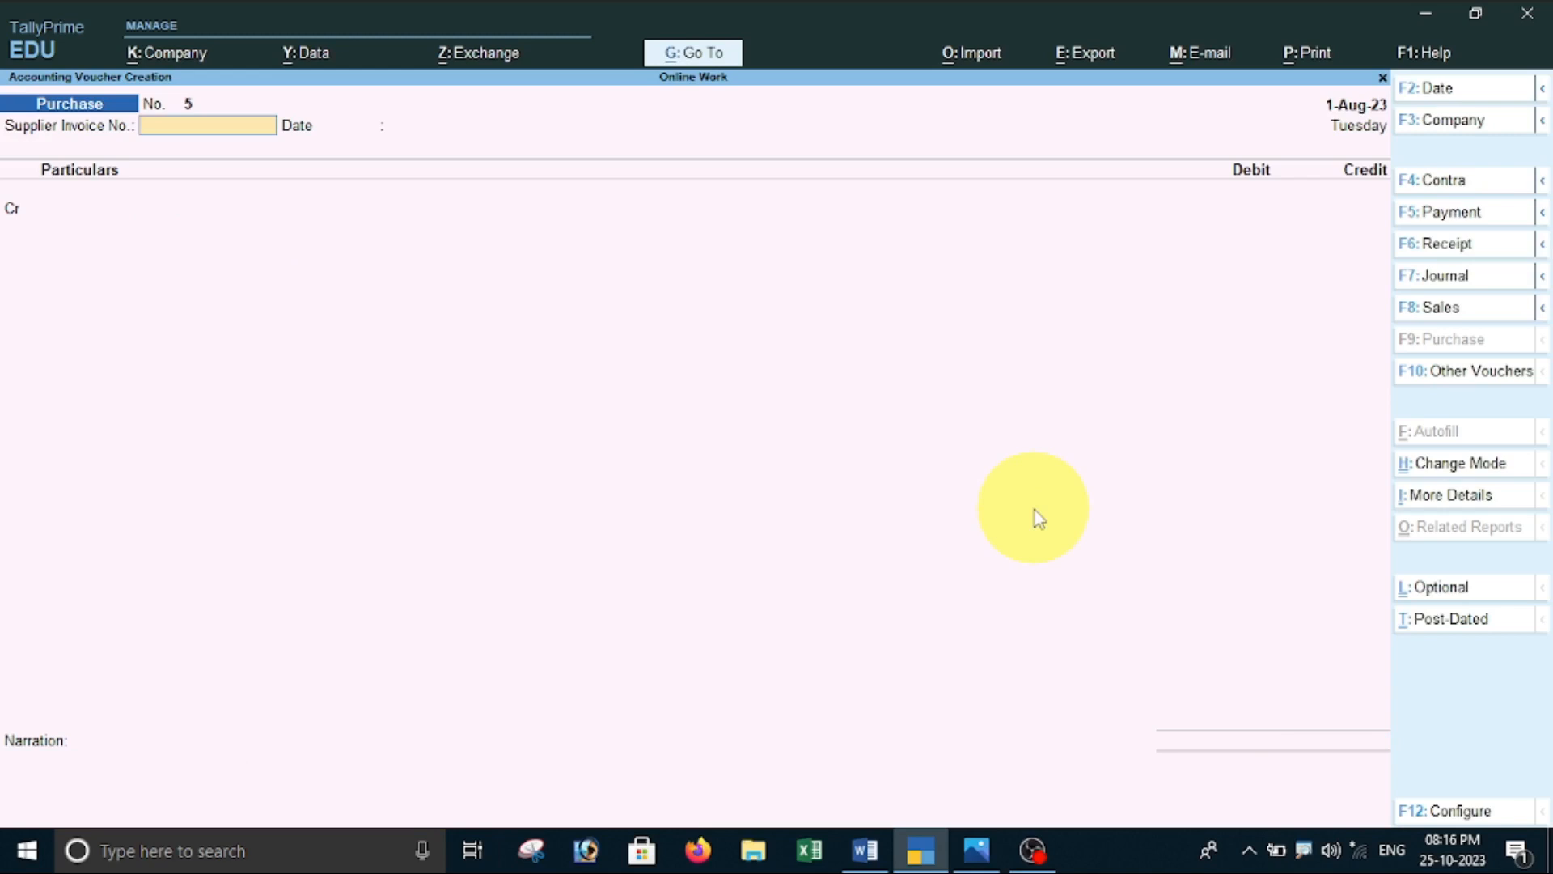
- Check the second purchase example in the Word document and change the new purchase voucher's mode to Item Invoice
click(867, 850)
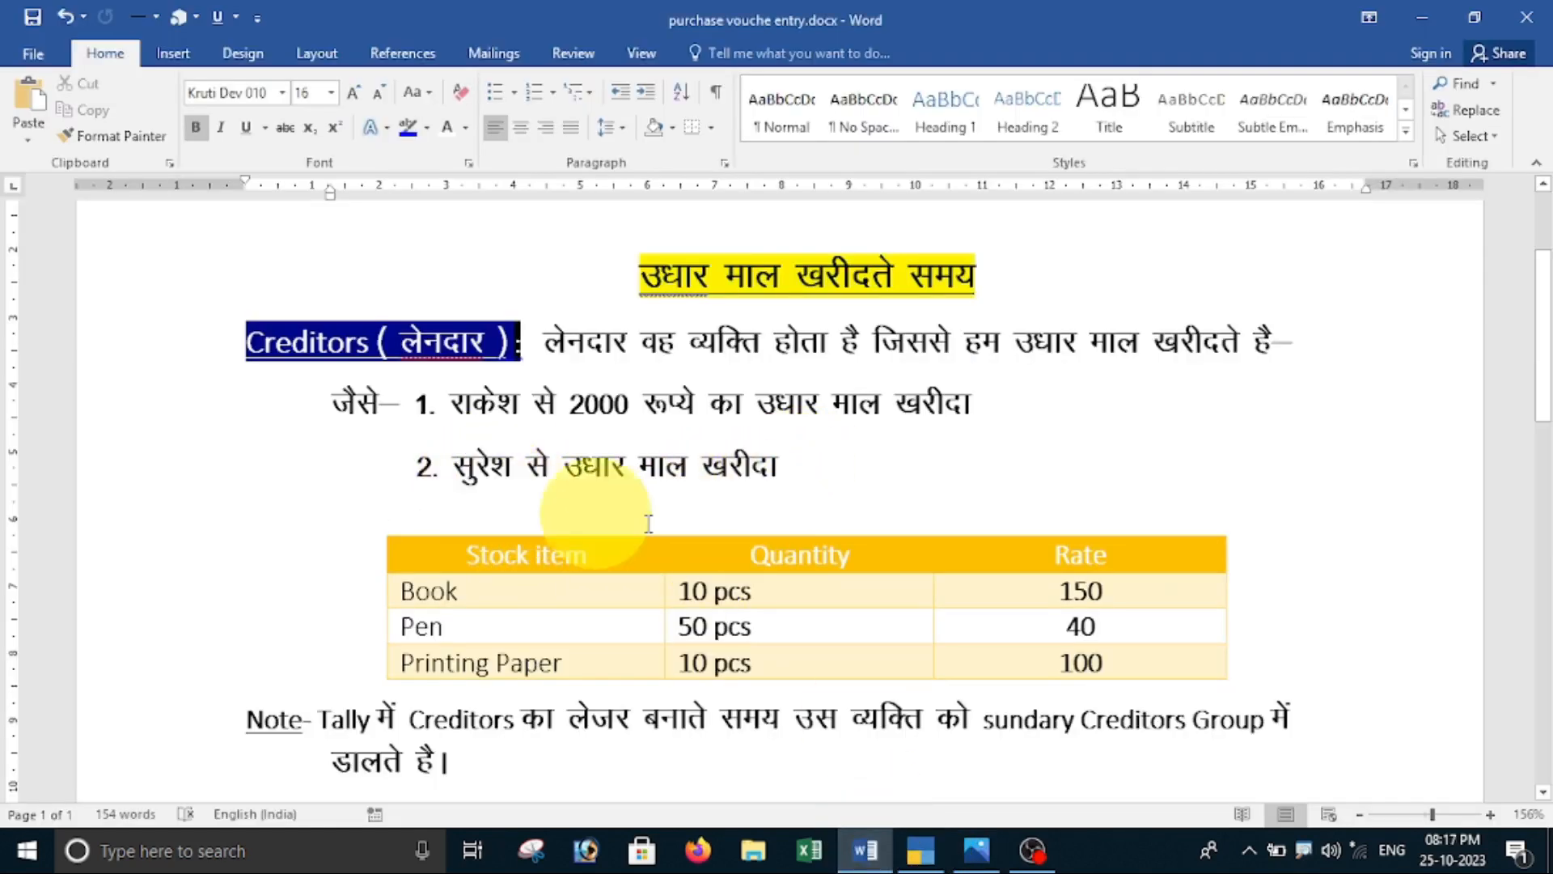
click(918, 850)
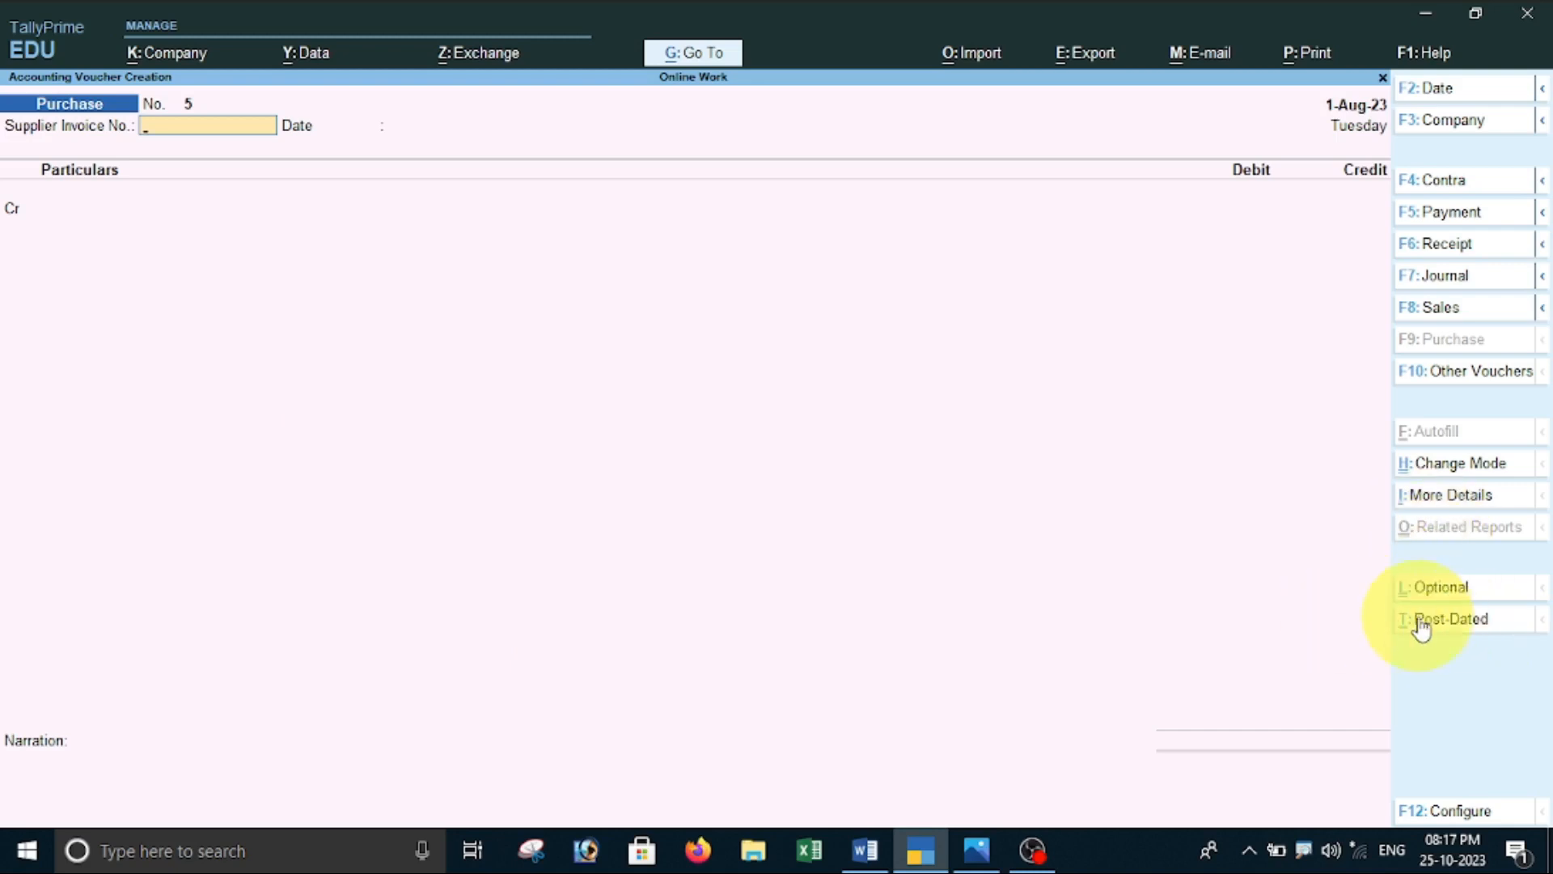
click(1476, 472)
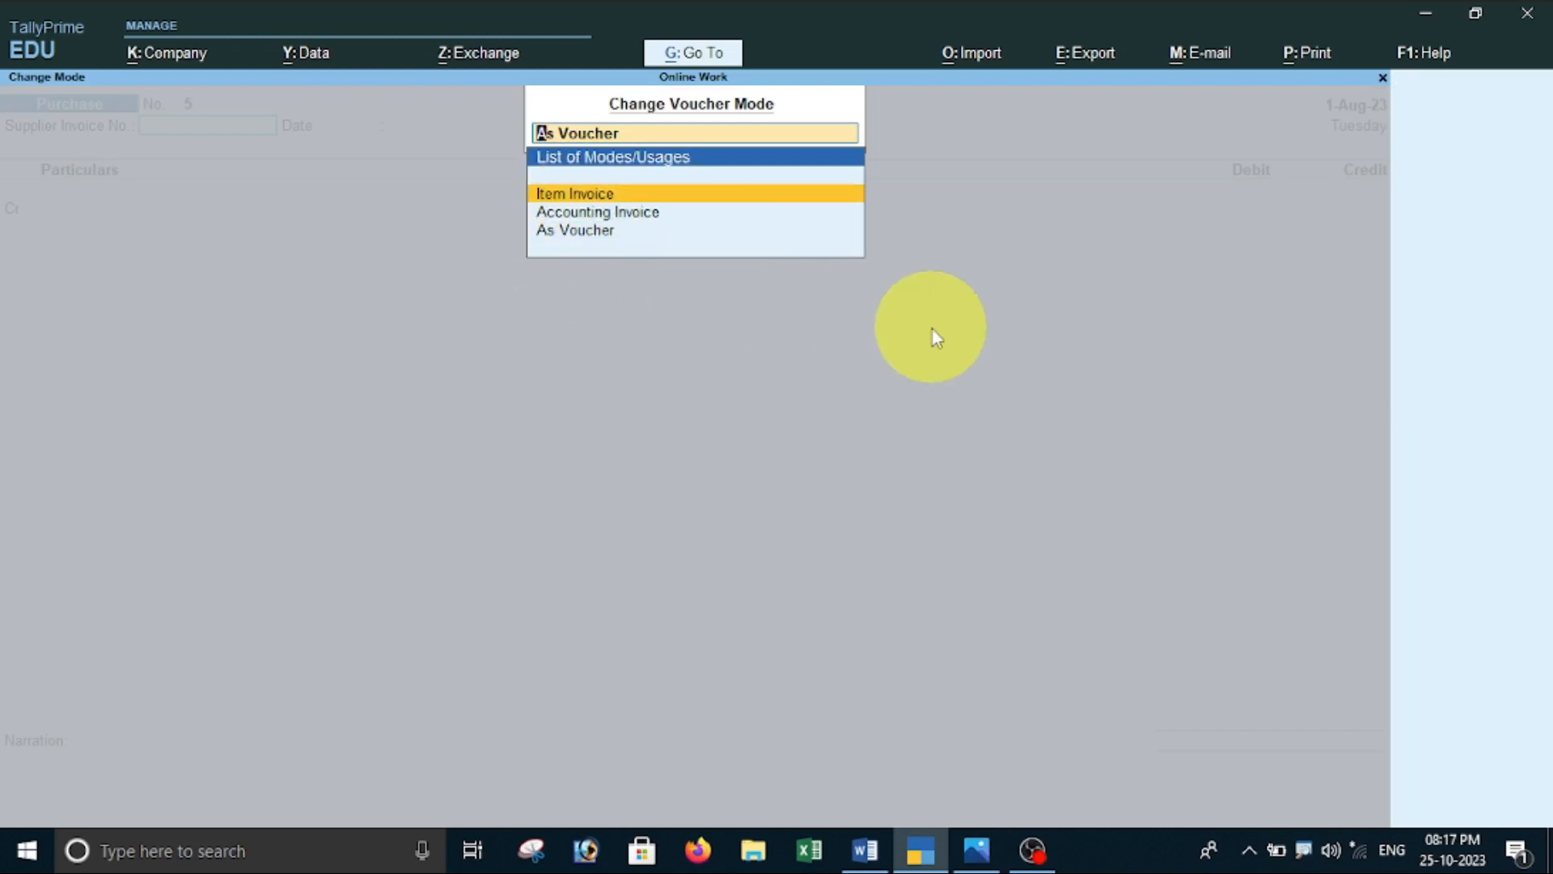
key(Return)
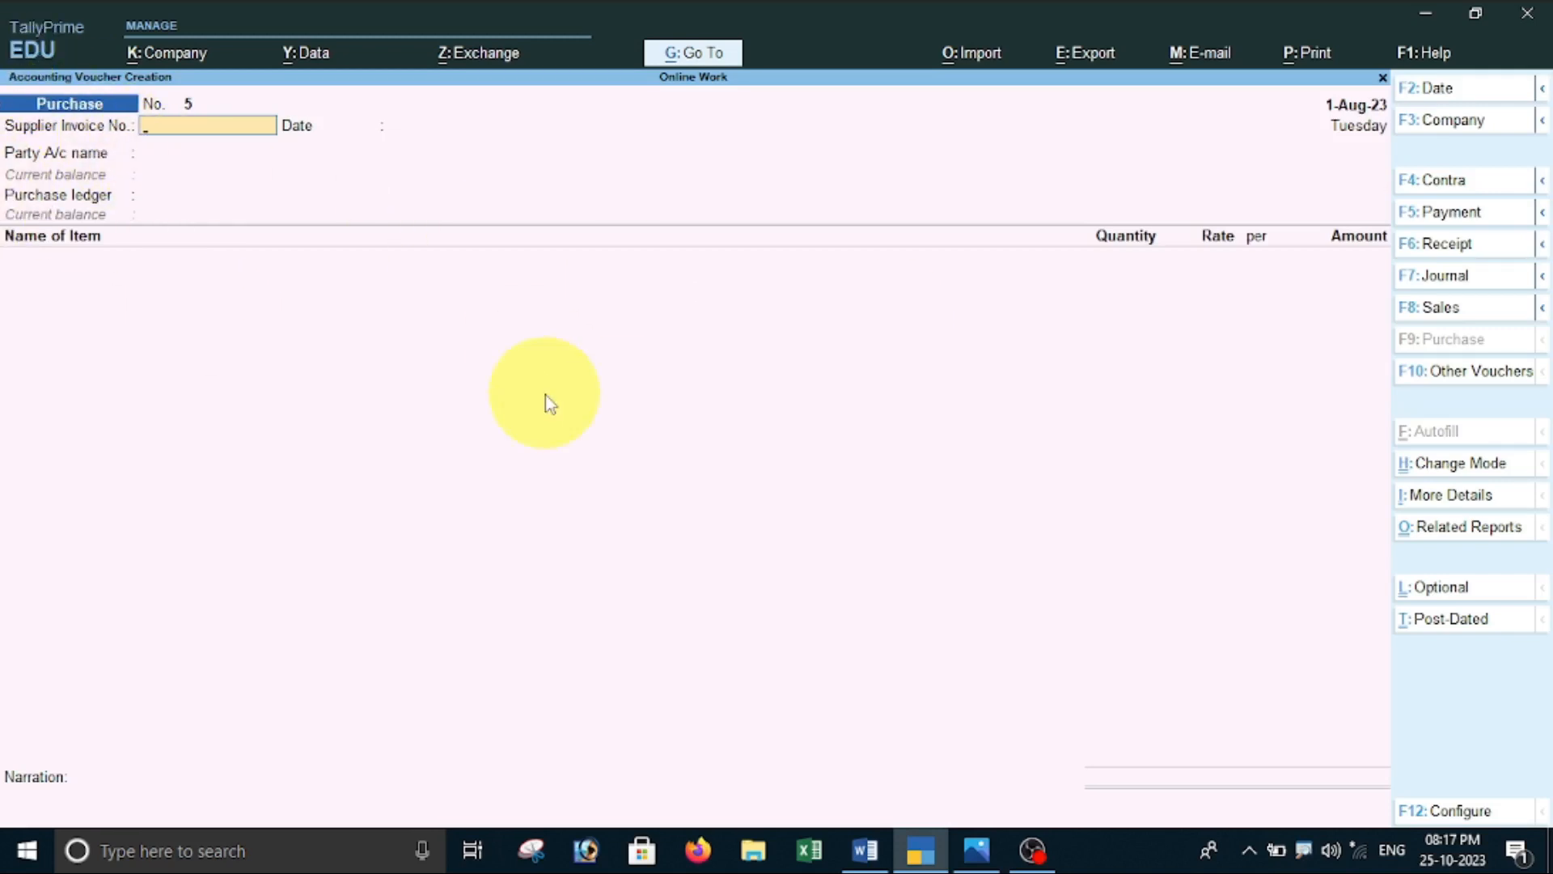
- Enter oku526 as the supplier invoice number and accept 1-Aug-23 as the invoice date
text(oku526)
key(Return)
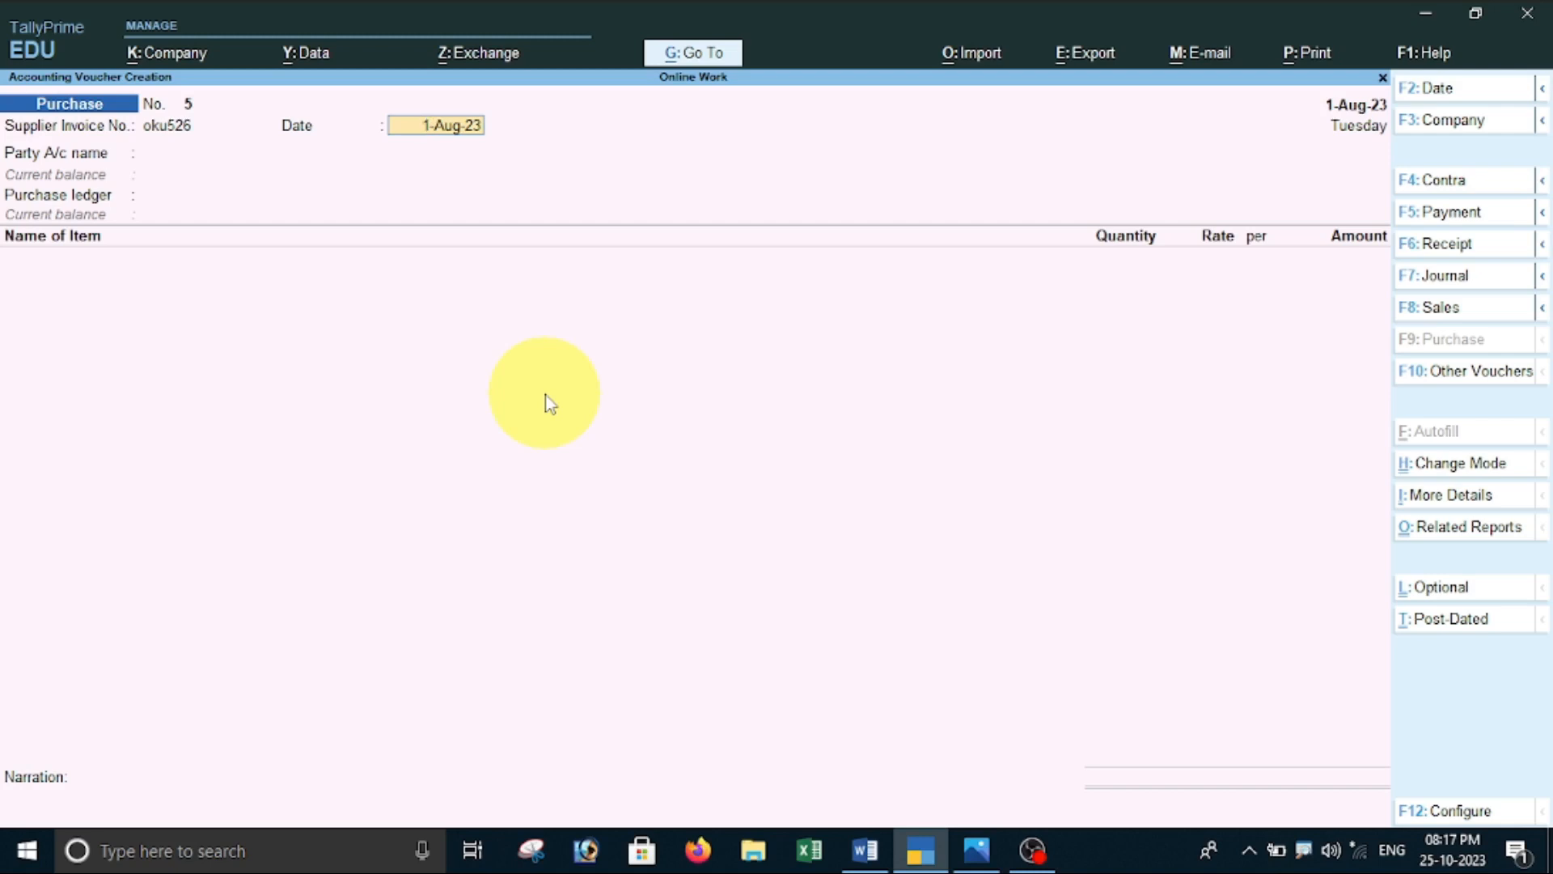
key(Return)
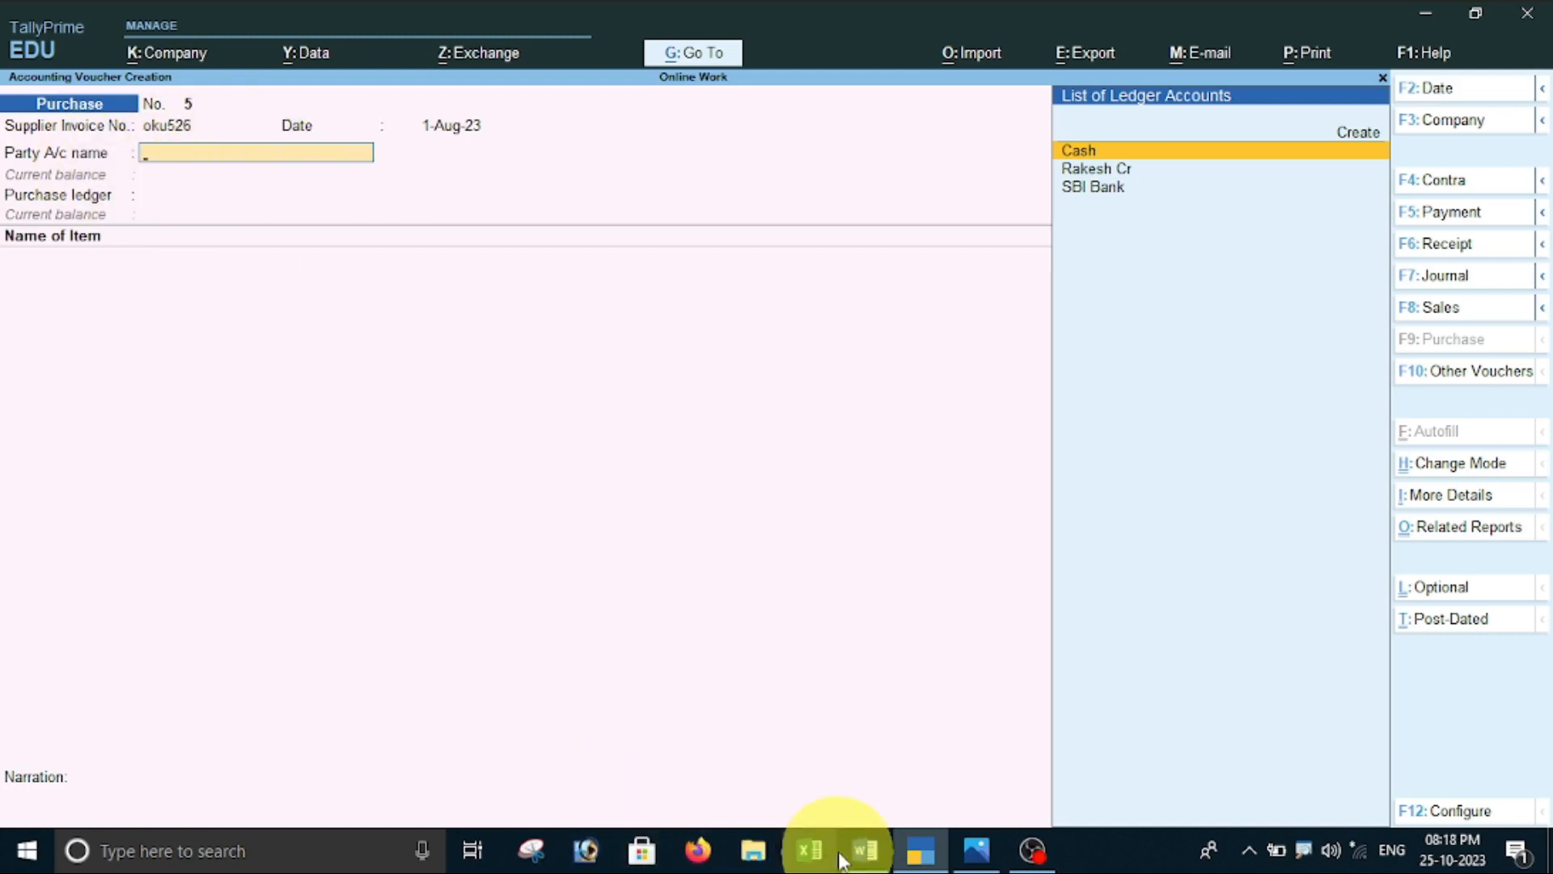
- Check the second supplier in the Word document and start a new party ledger named with that supplier's name plus Cr
click(866, 859)
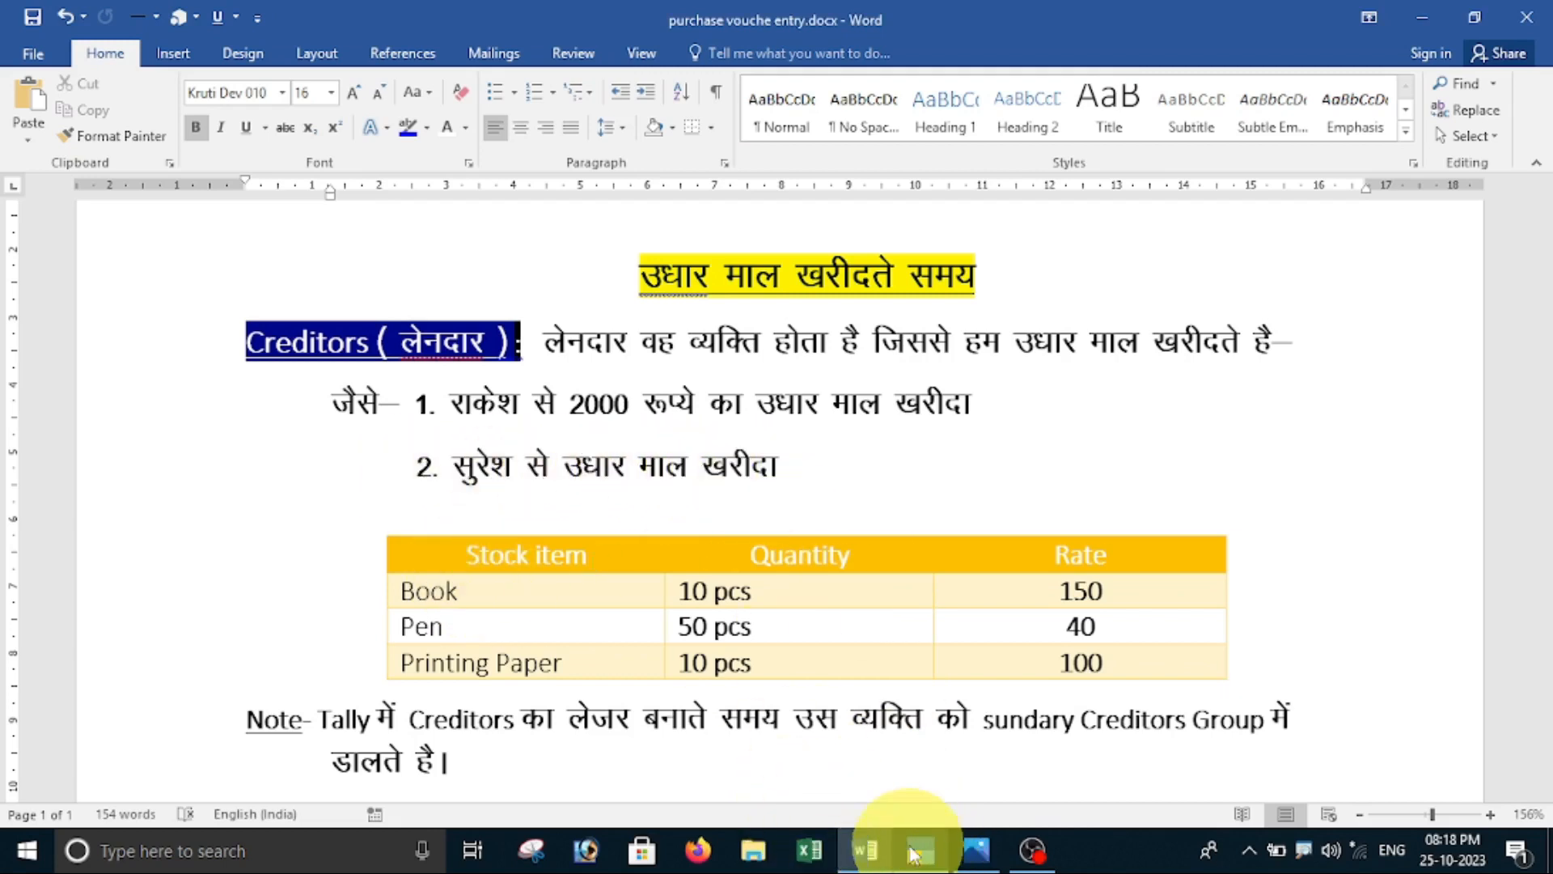
click(920, 851)
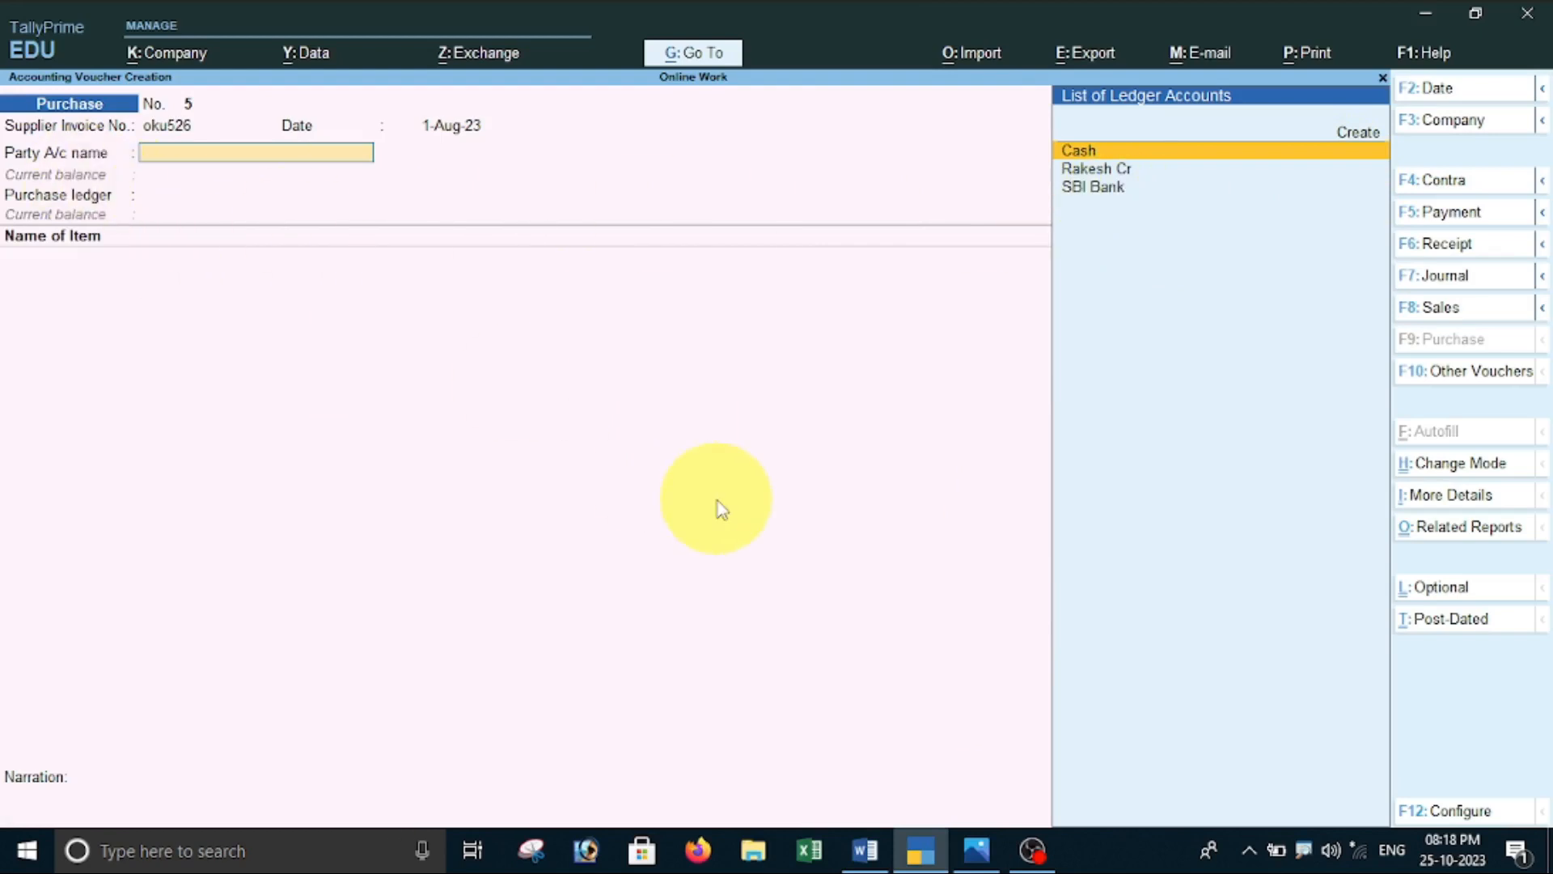
key(alt+c)
text(Suresh)
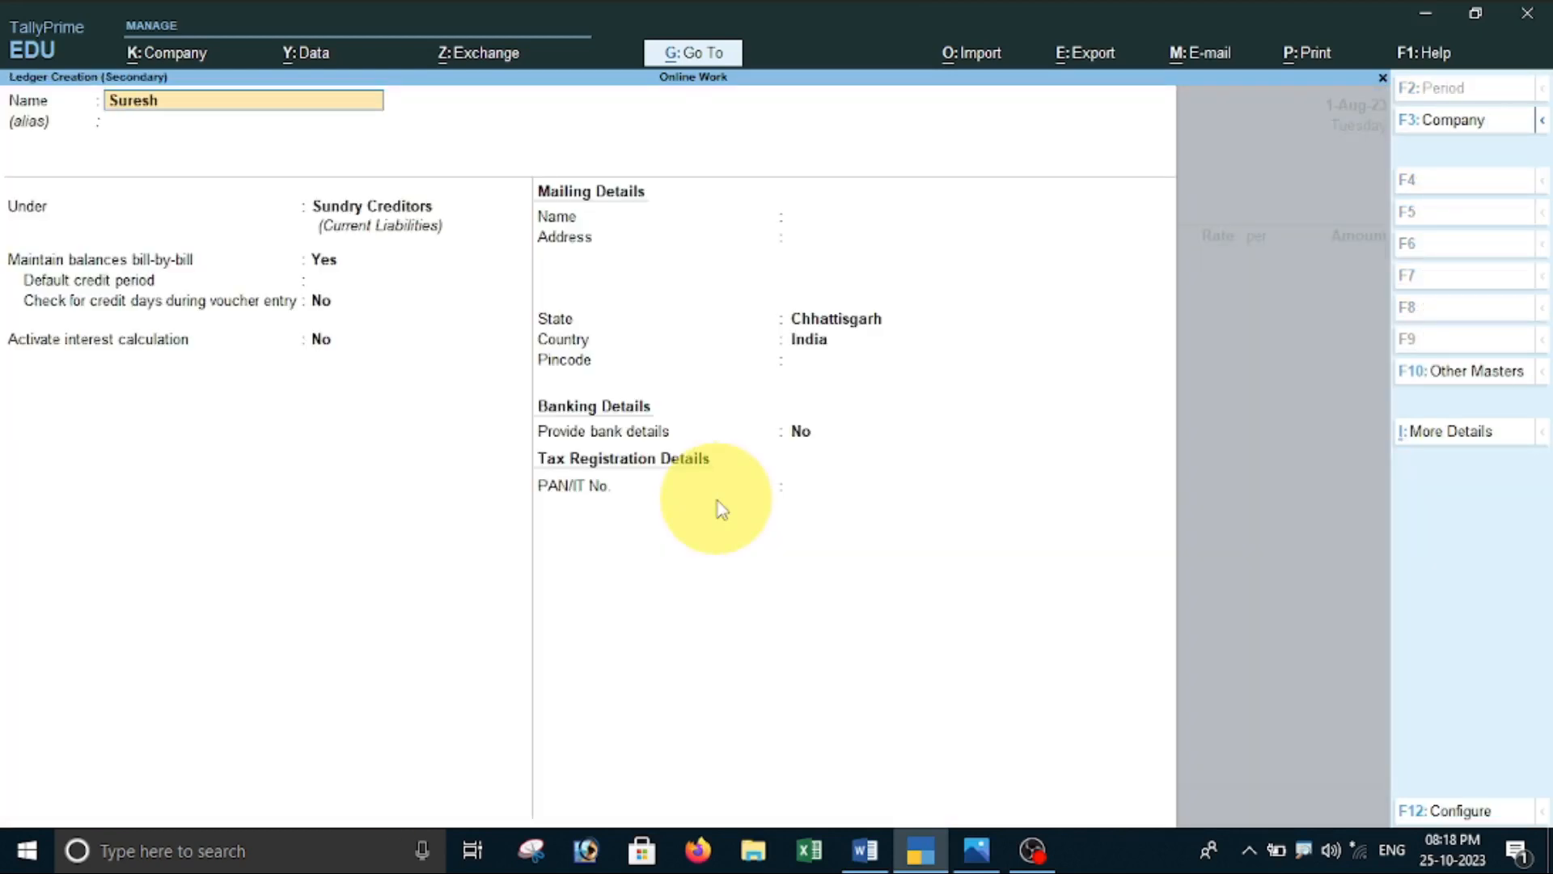
text( cr)
key(Return)
key(Return)
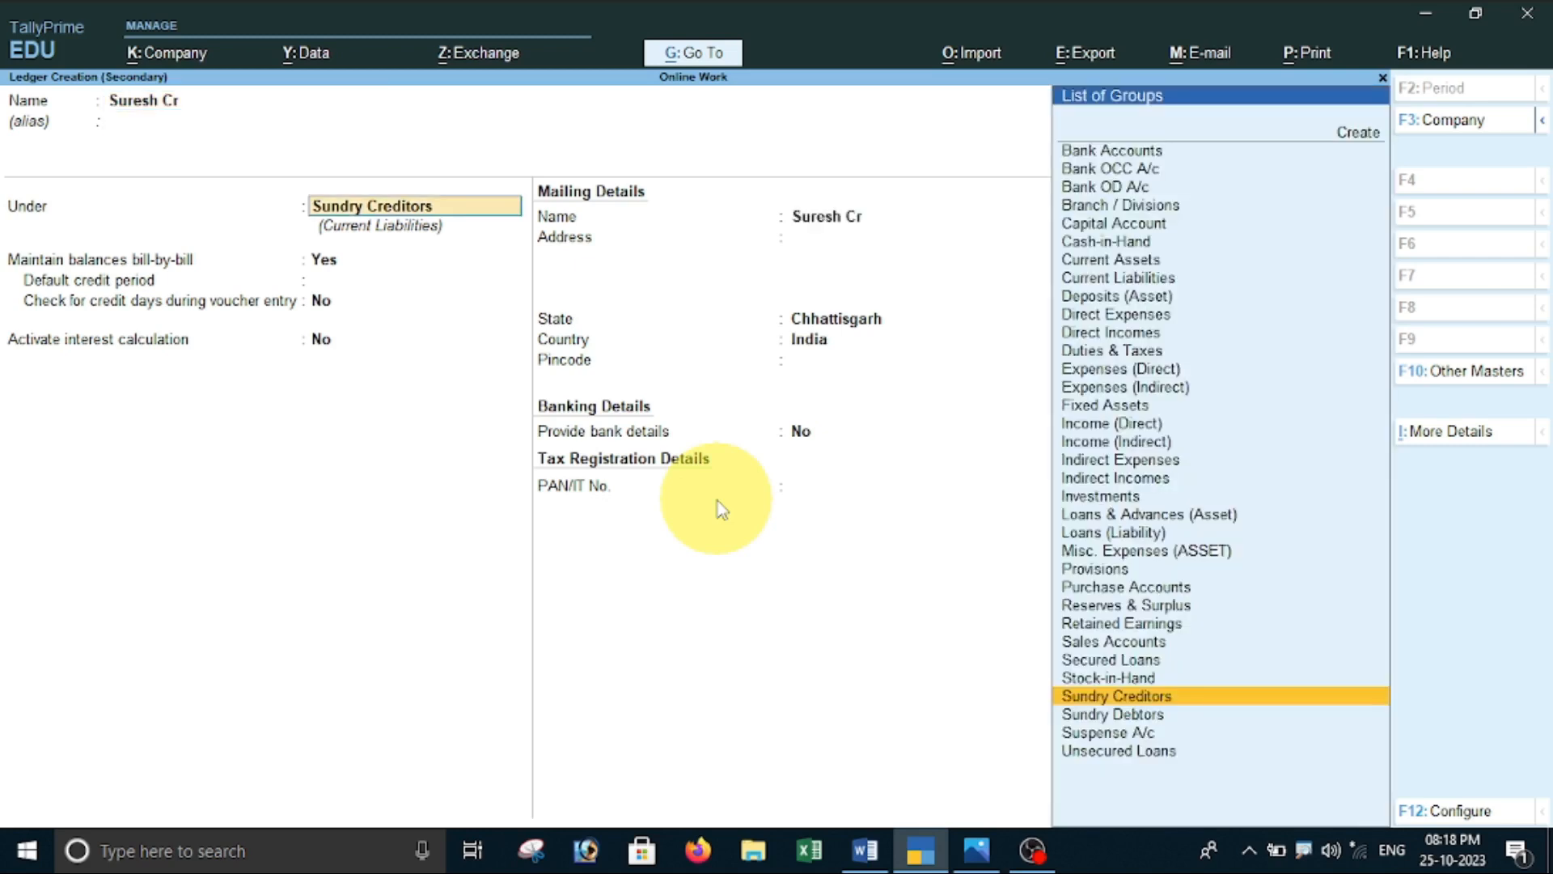
- Place the new supplier ledger under Sundry Creditors with bill-by-bill balances and save it with the remaining defaults
text(S)
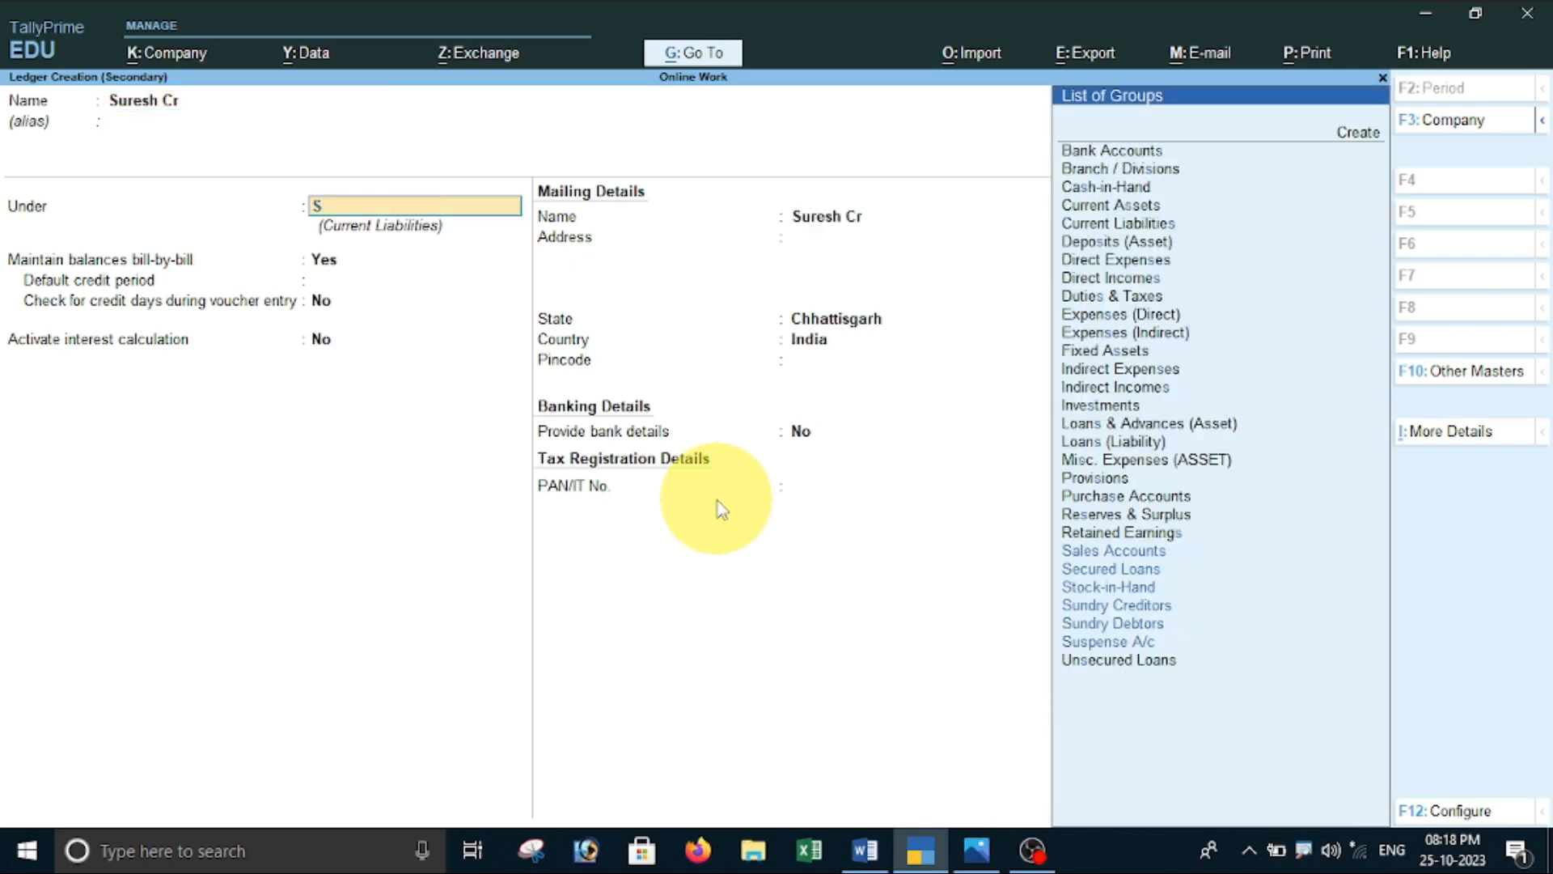
key(Down)
key(Down)
key(Down)
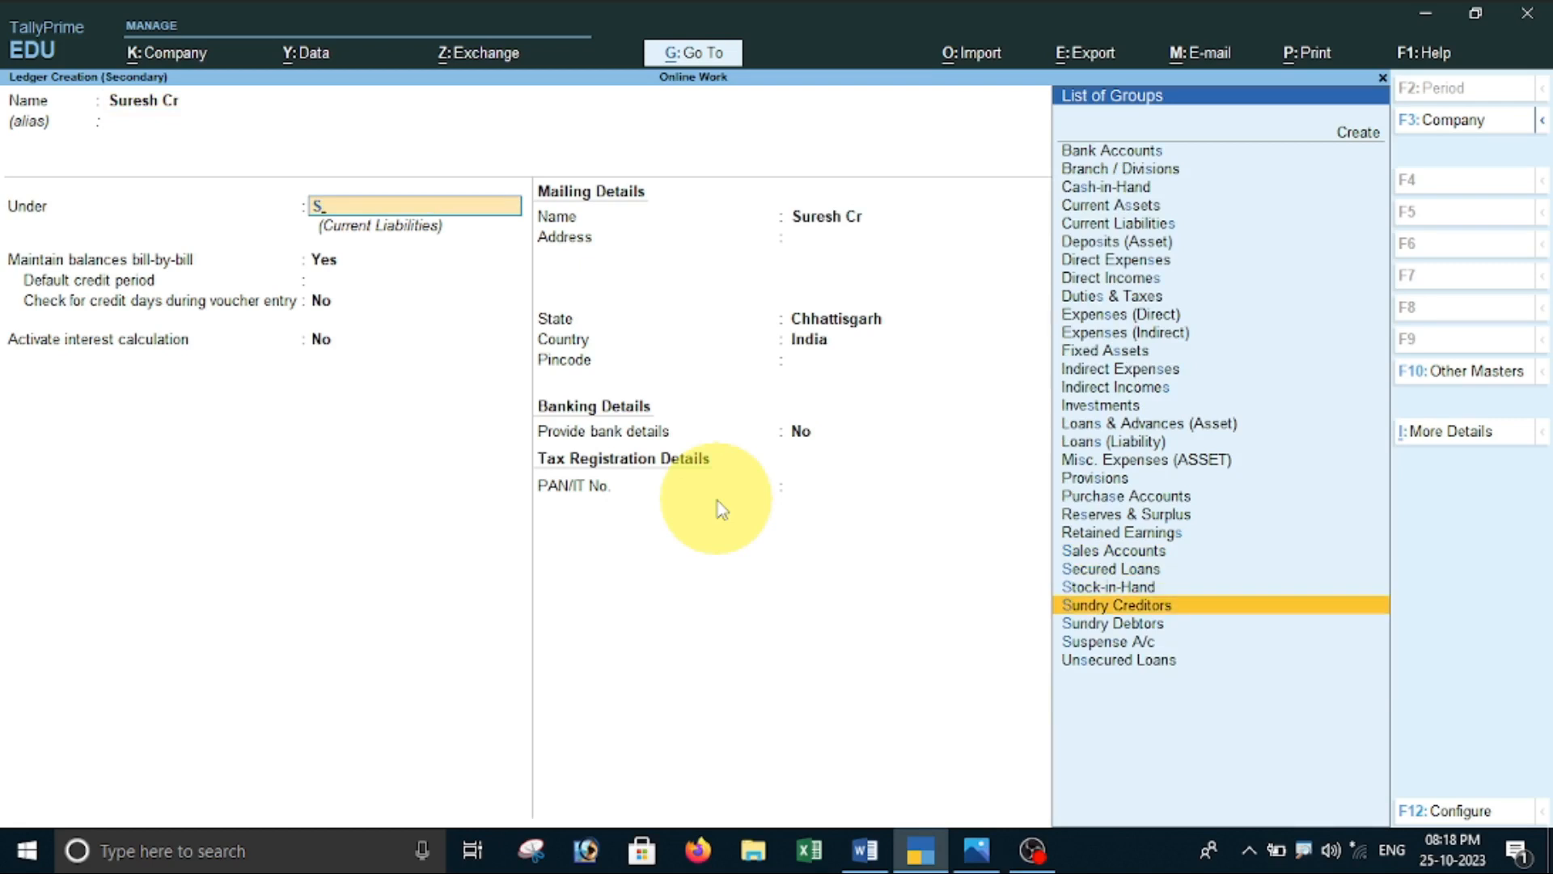
key(Return)
key(Return)
key(Return)
key(Return)
key(Return)
key(Return)
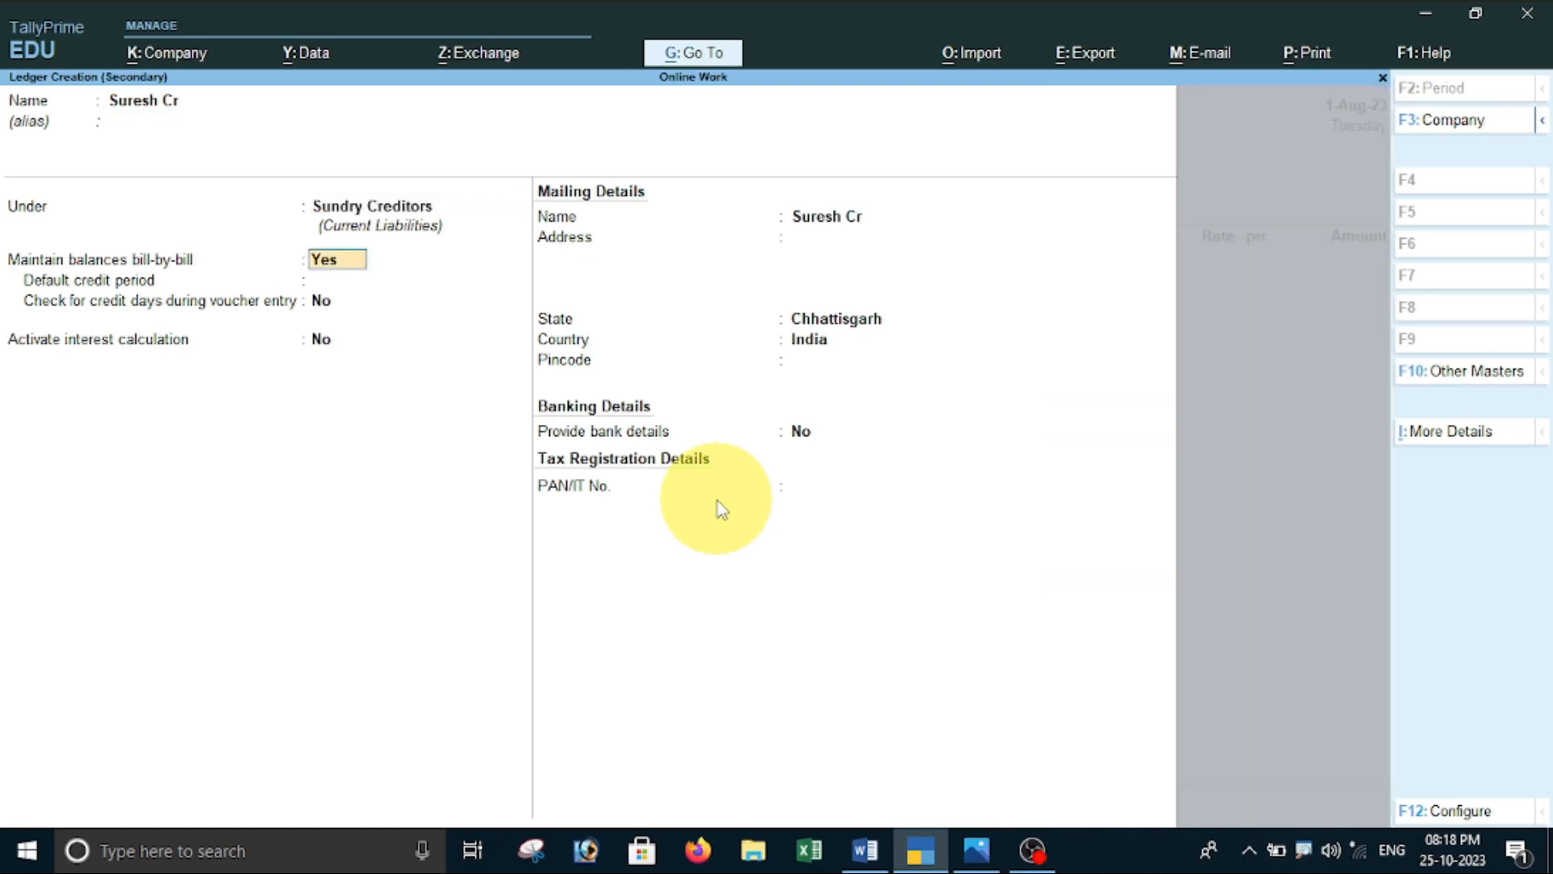
key(Return)
key(Return)
key(Return)
key(Return)
key(Return)
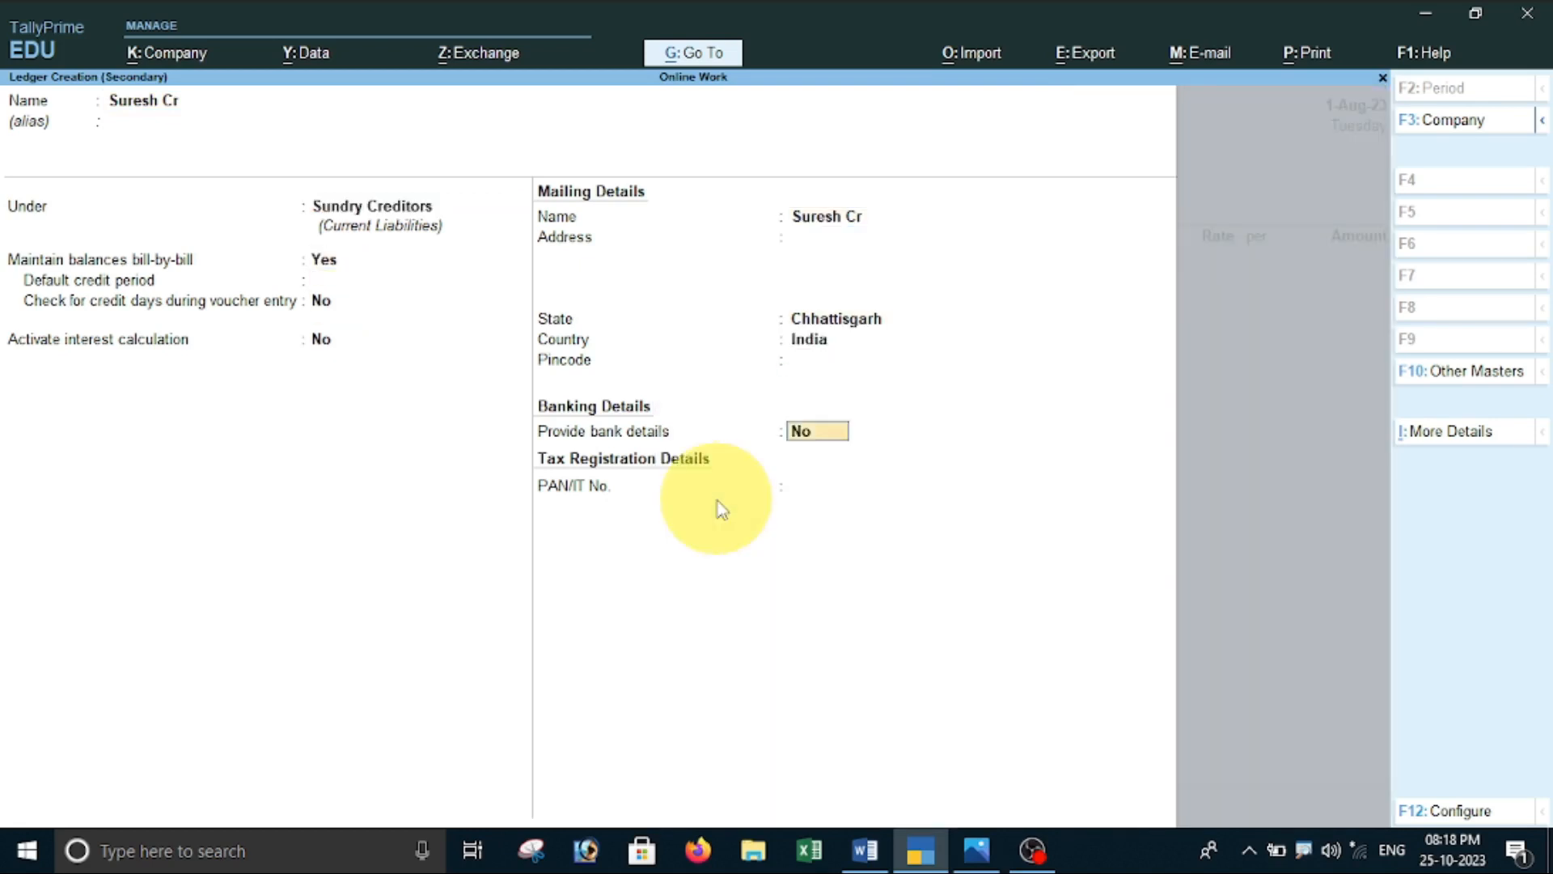
key(Return)
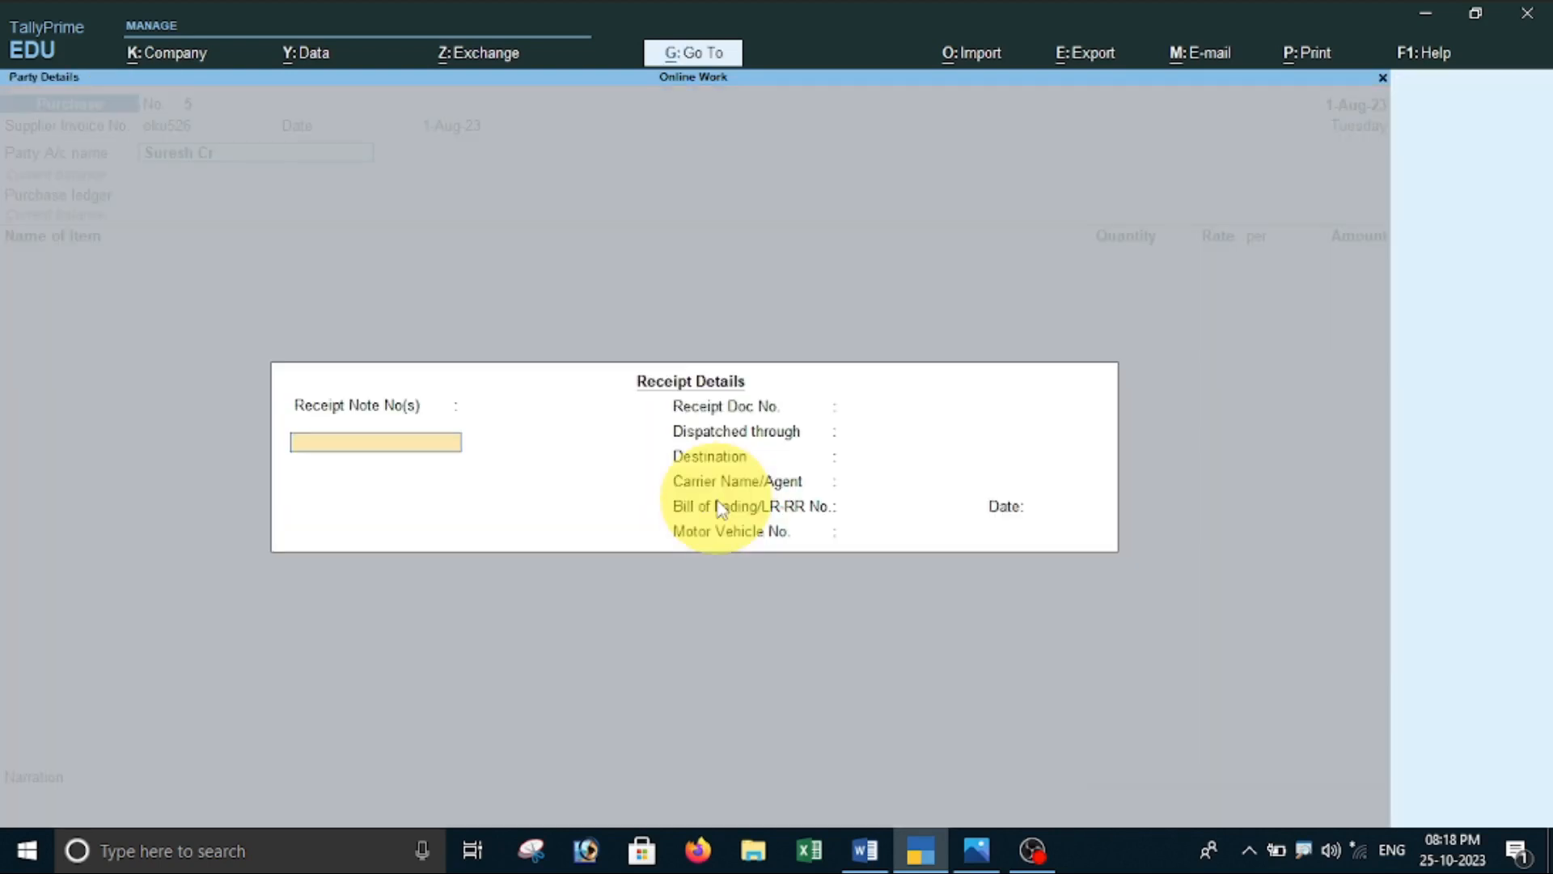
- Leave the receipt details blank and accept the supplier's default party details
key(Return)
key(Return)
key(Return)
key(Return)
key(Return)
key(Return)
key(Return)
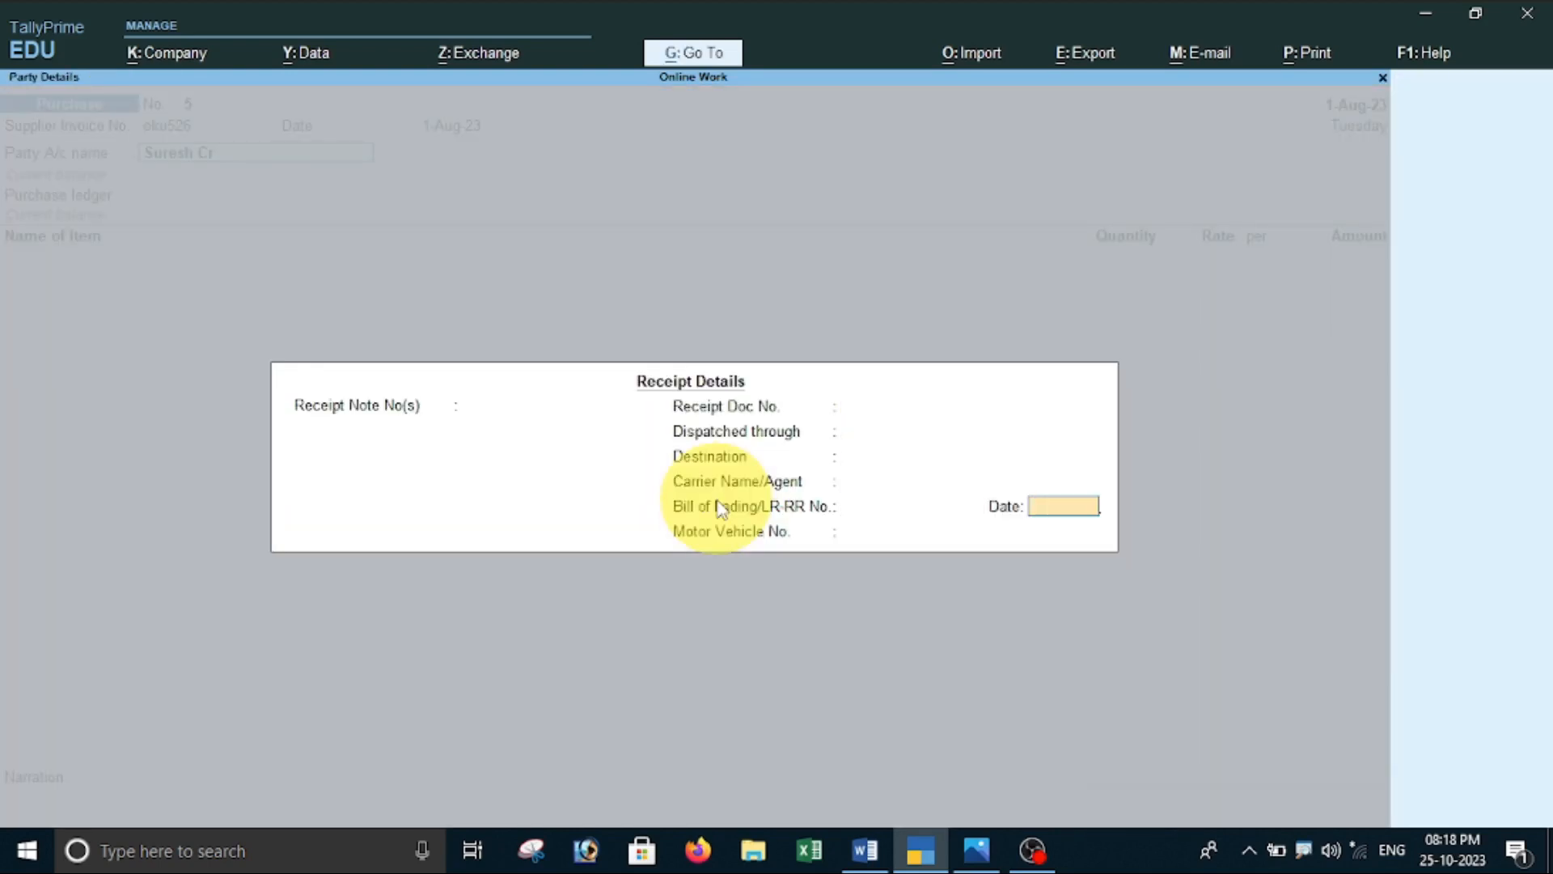
key(Return)
key(Return)
key(Return)
key(Return)
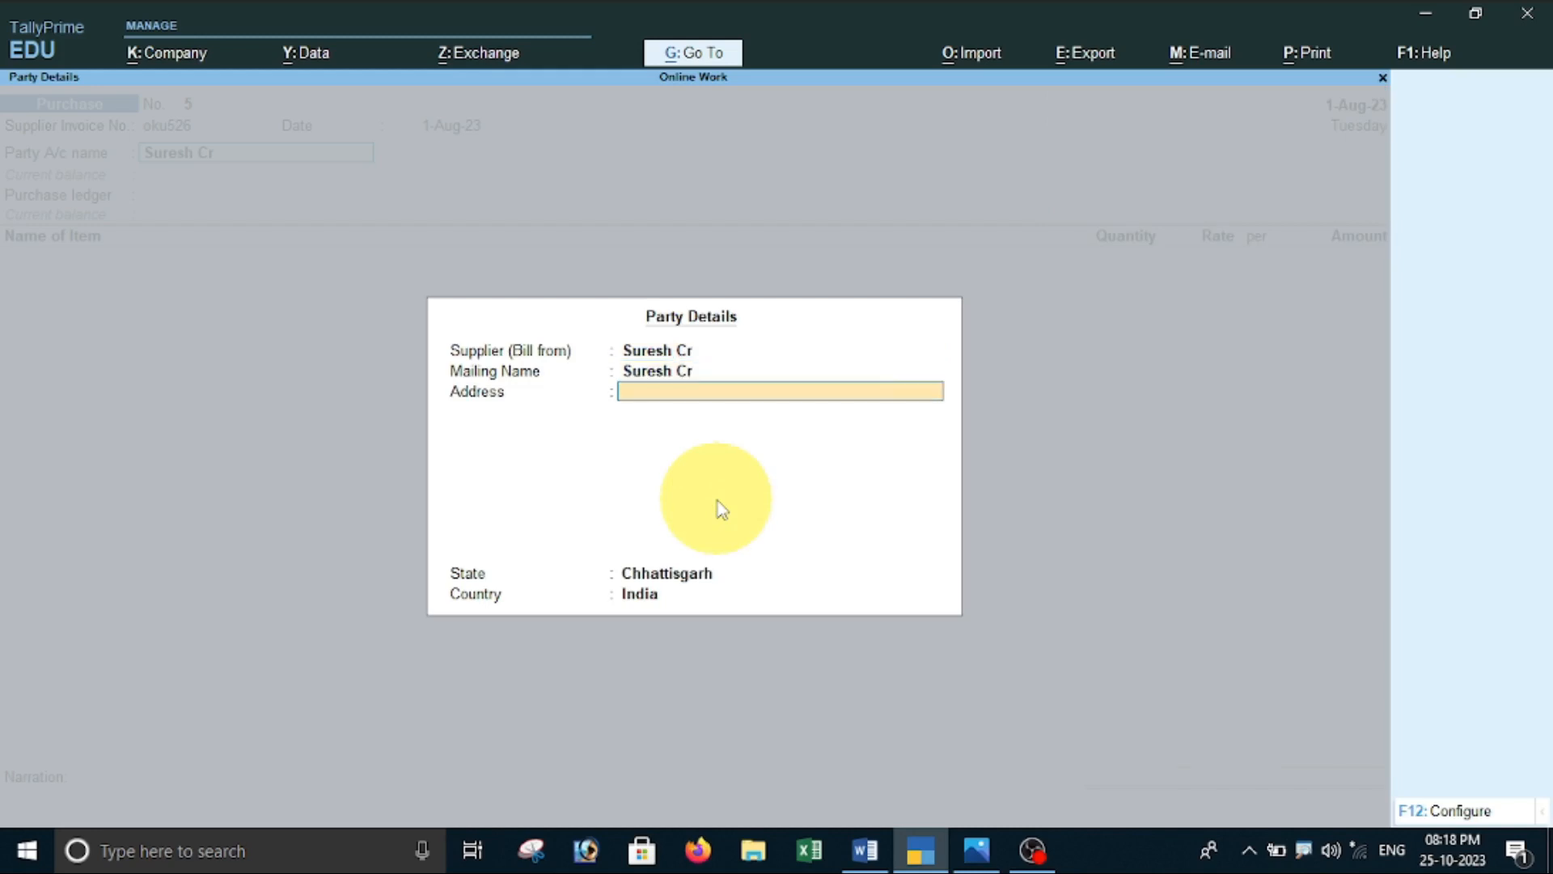
key(Return)
key(Return)
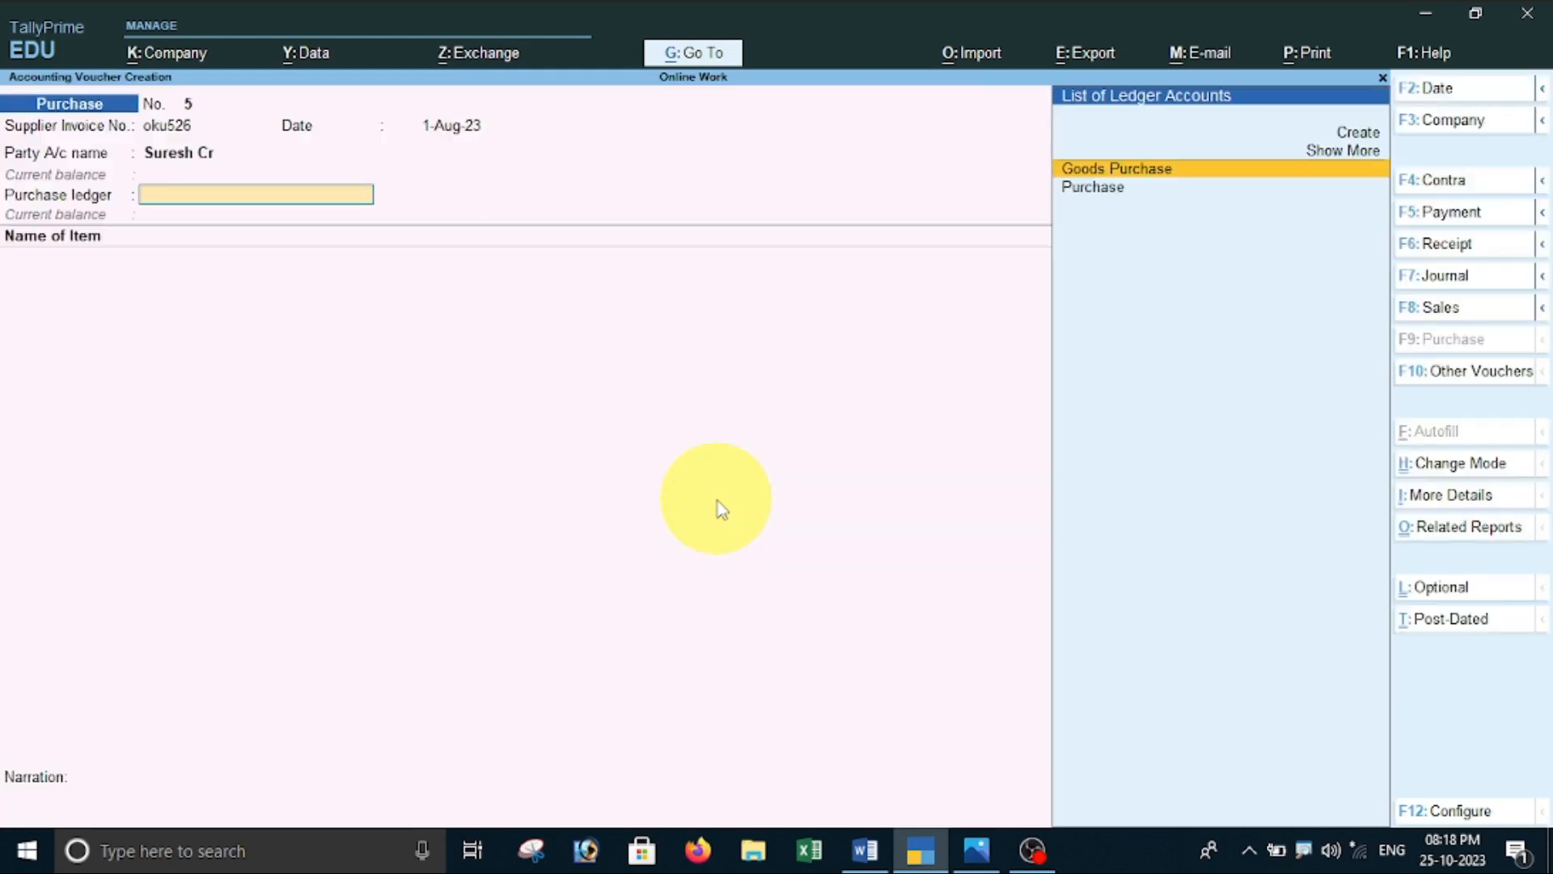
- Choose Goods Purchase as the purchase ledger and check the stock item table in the Word document
key(Return)
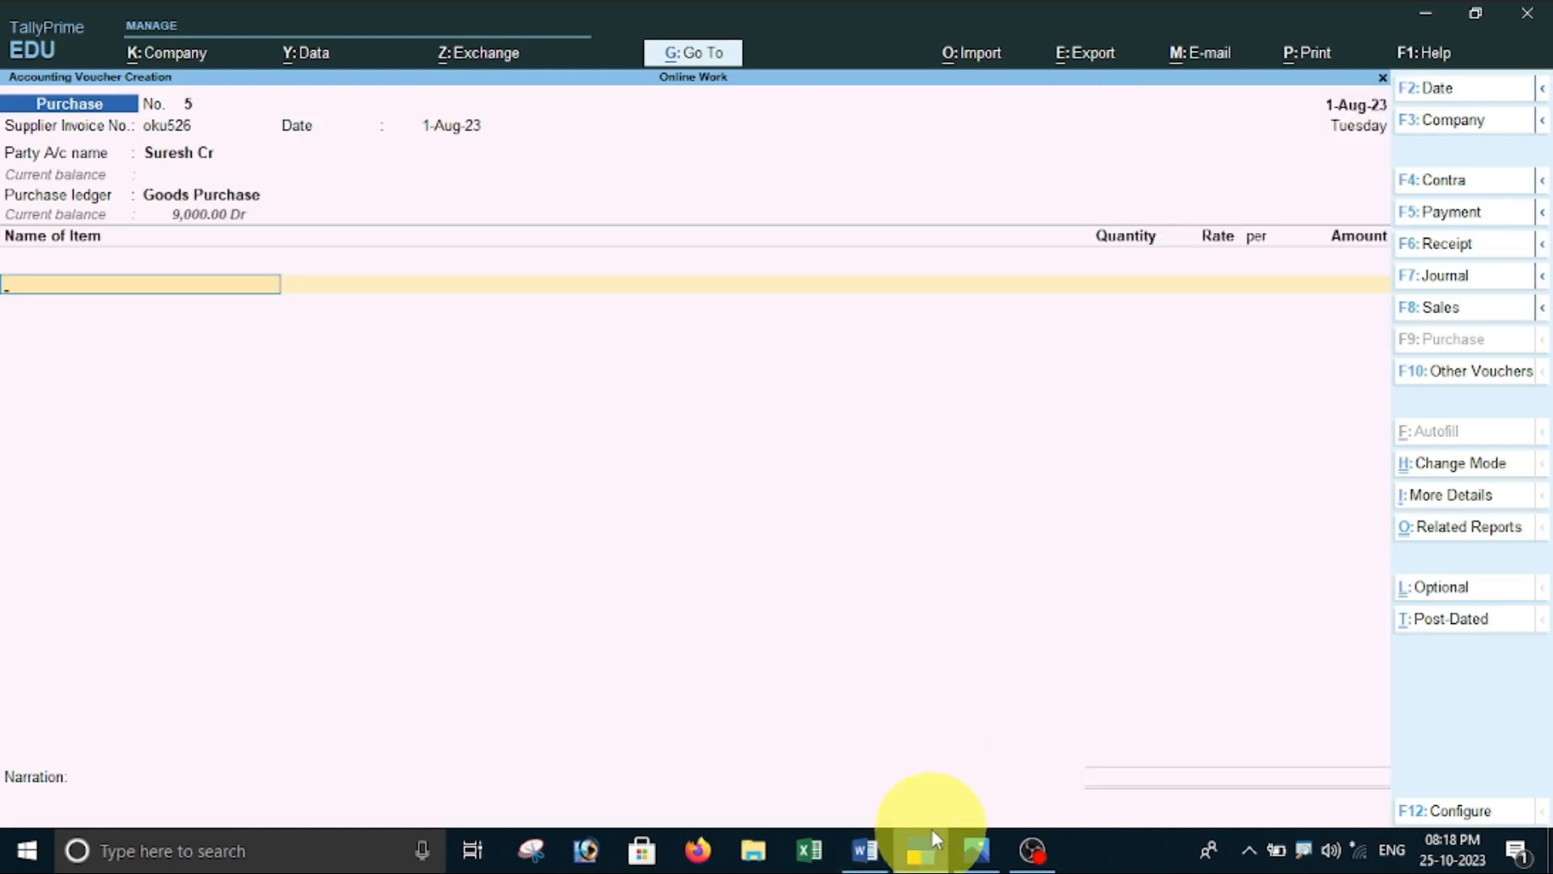
click(867, 850)
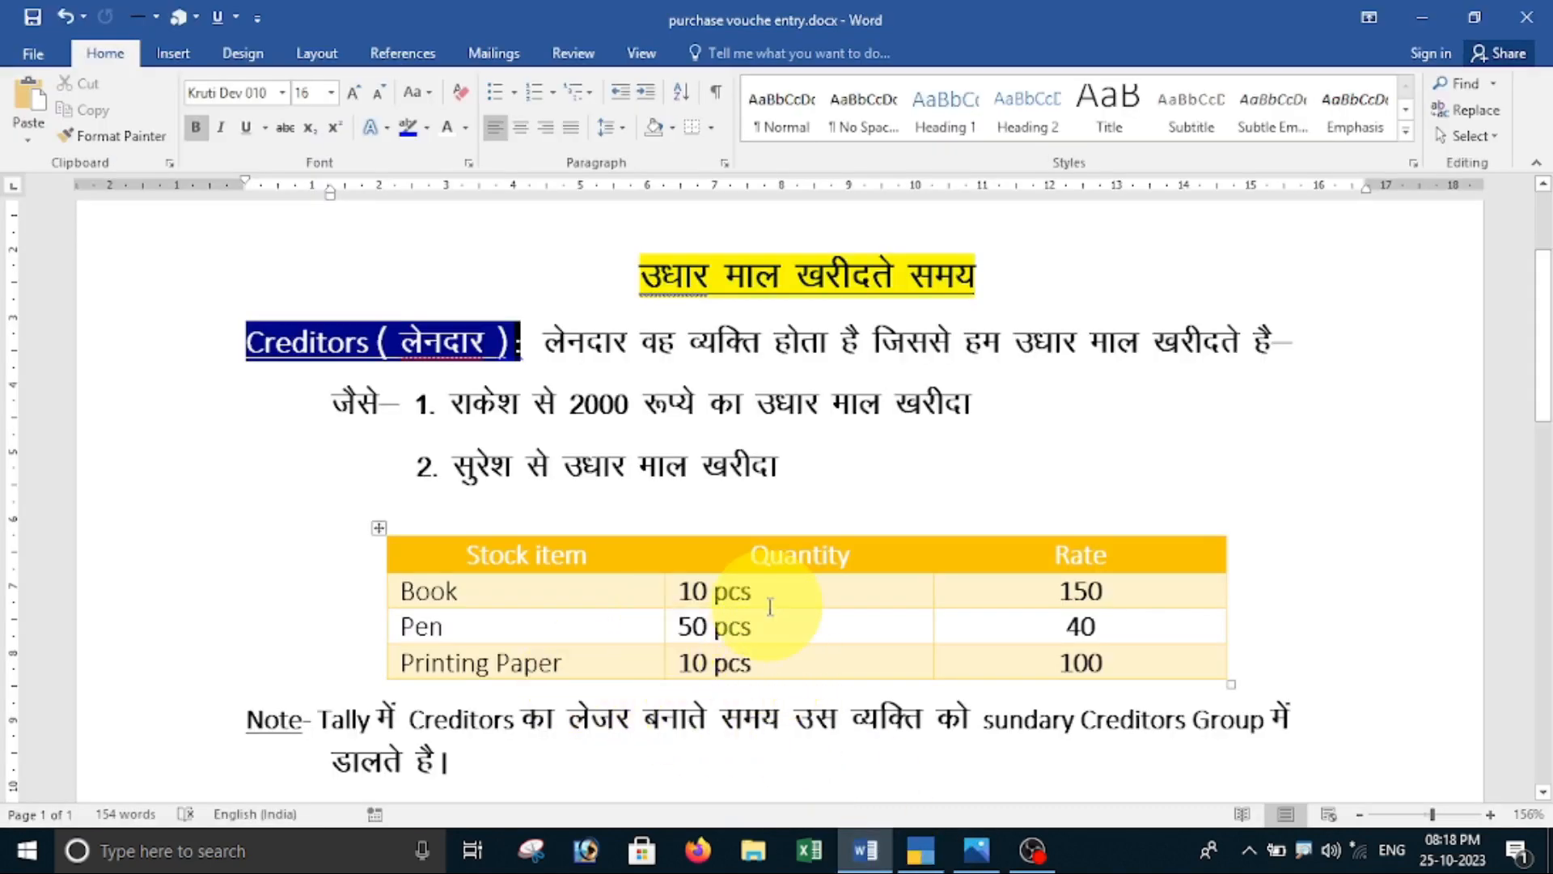
click(866, 851)
- Add the BOOK stock item with a quantity of 10 pcs at a rate of 150
text(B)
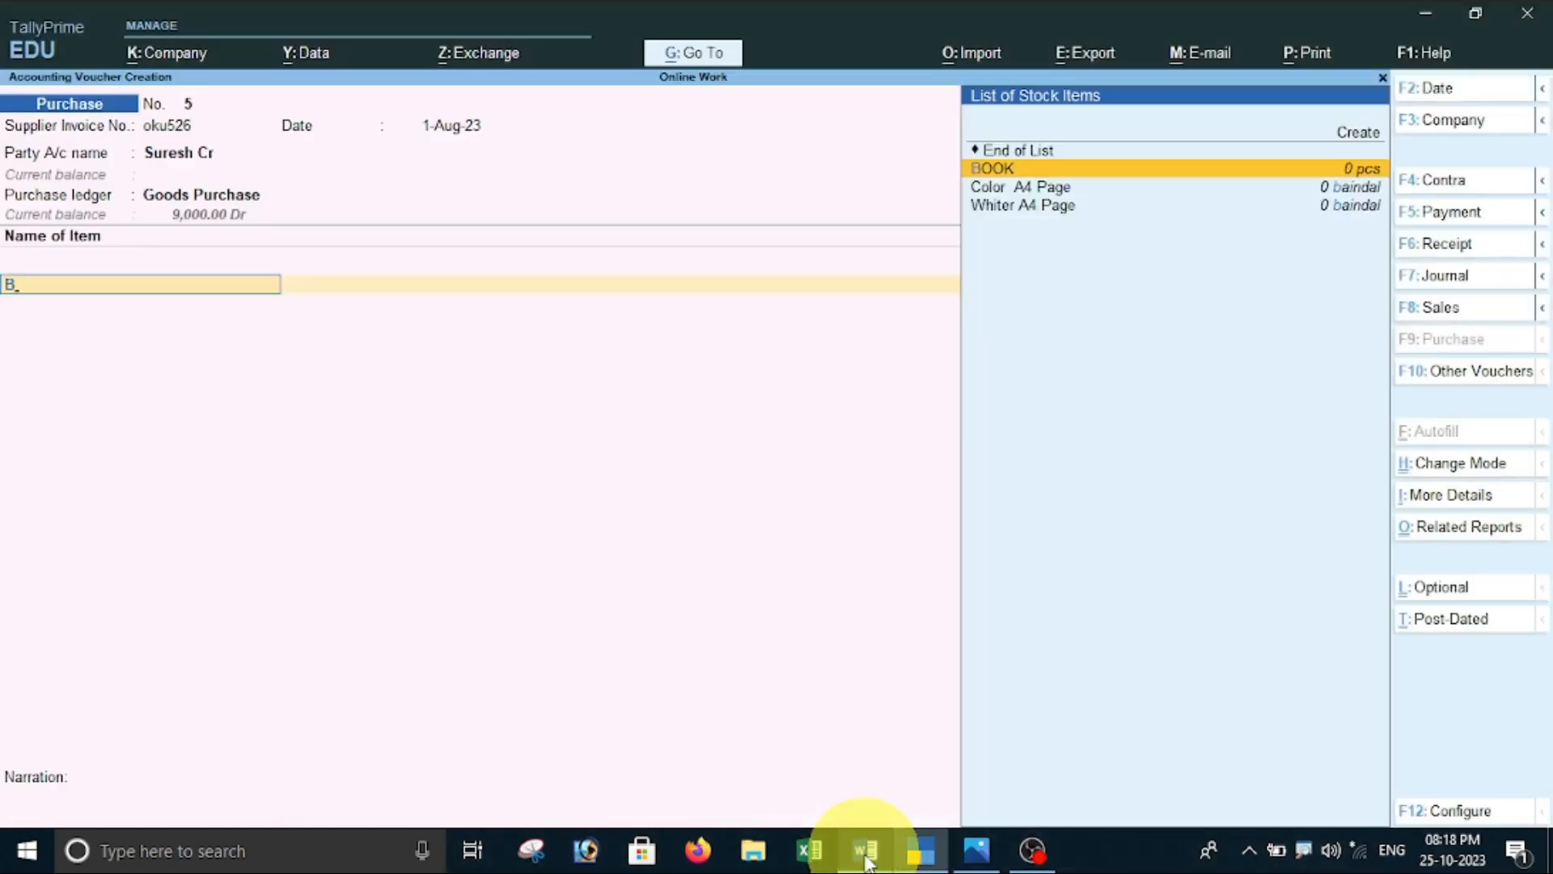
key(Return)
text(10)
key(Return)
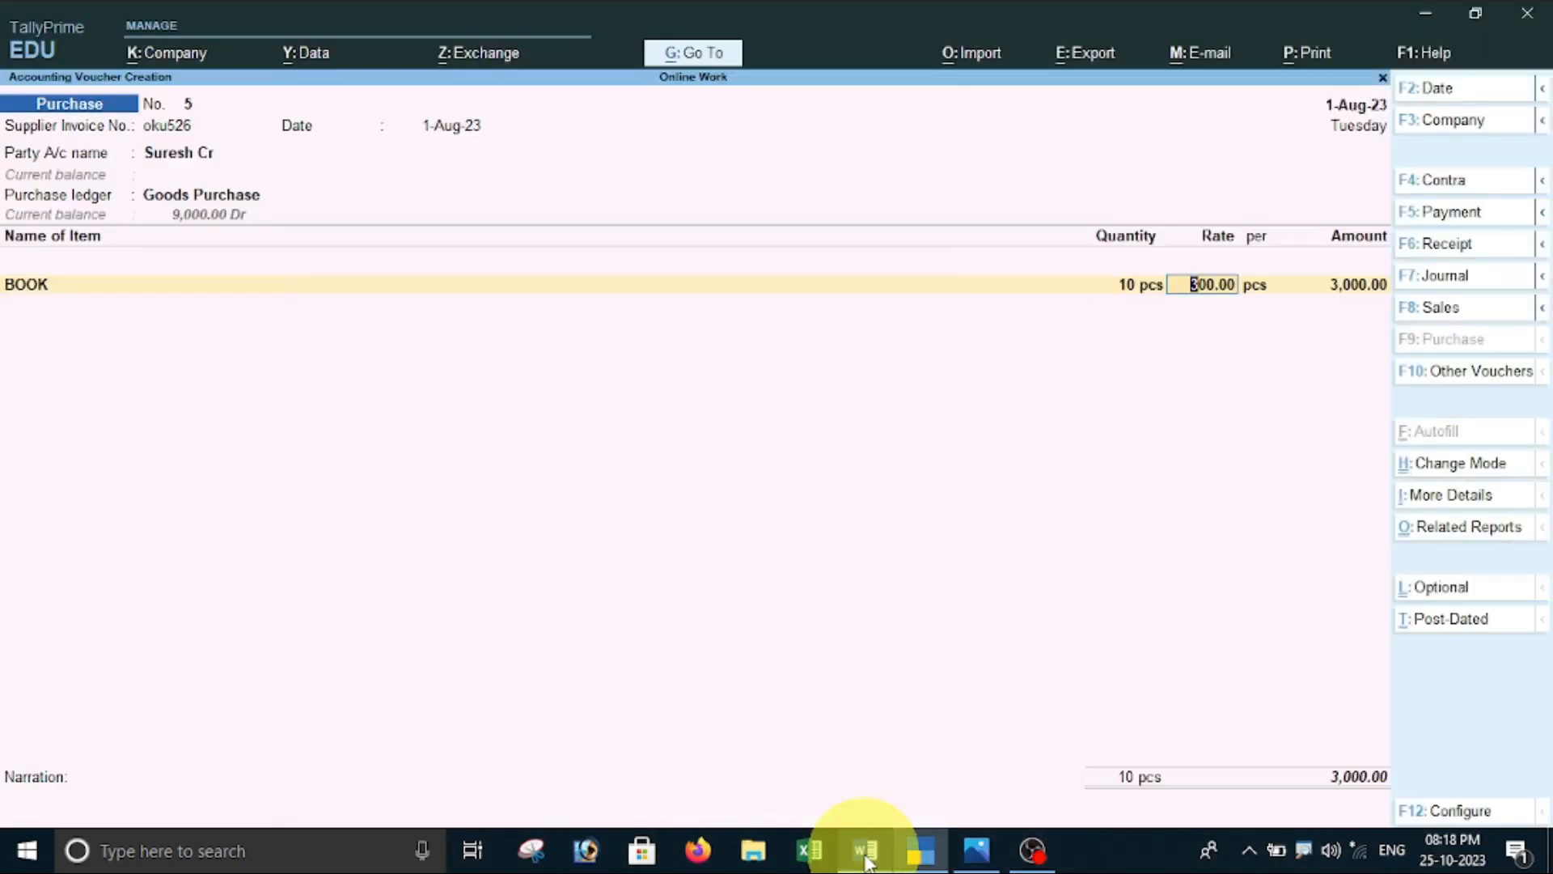
text(150)
key(Return)
key(Return)
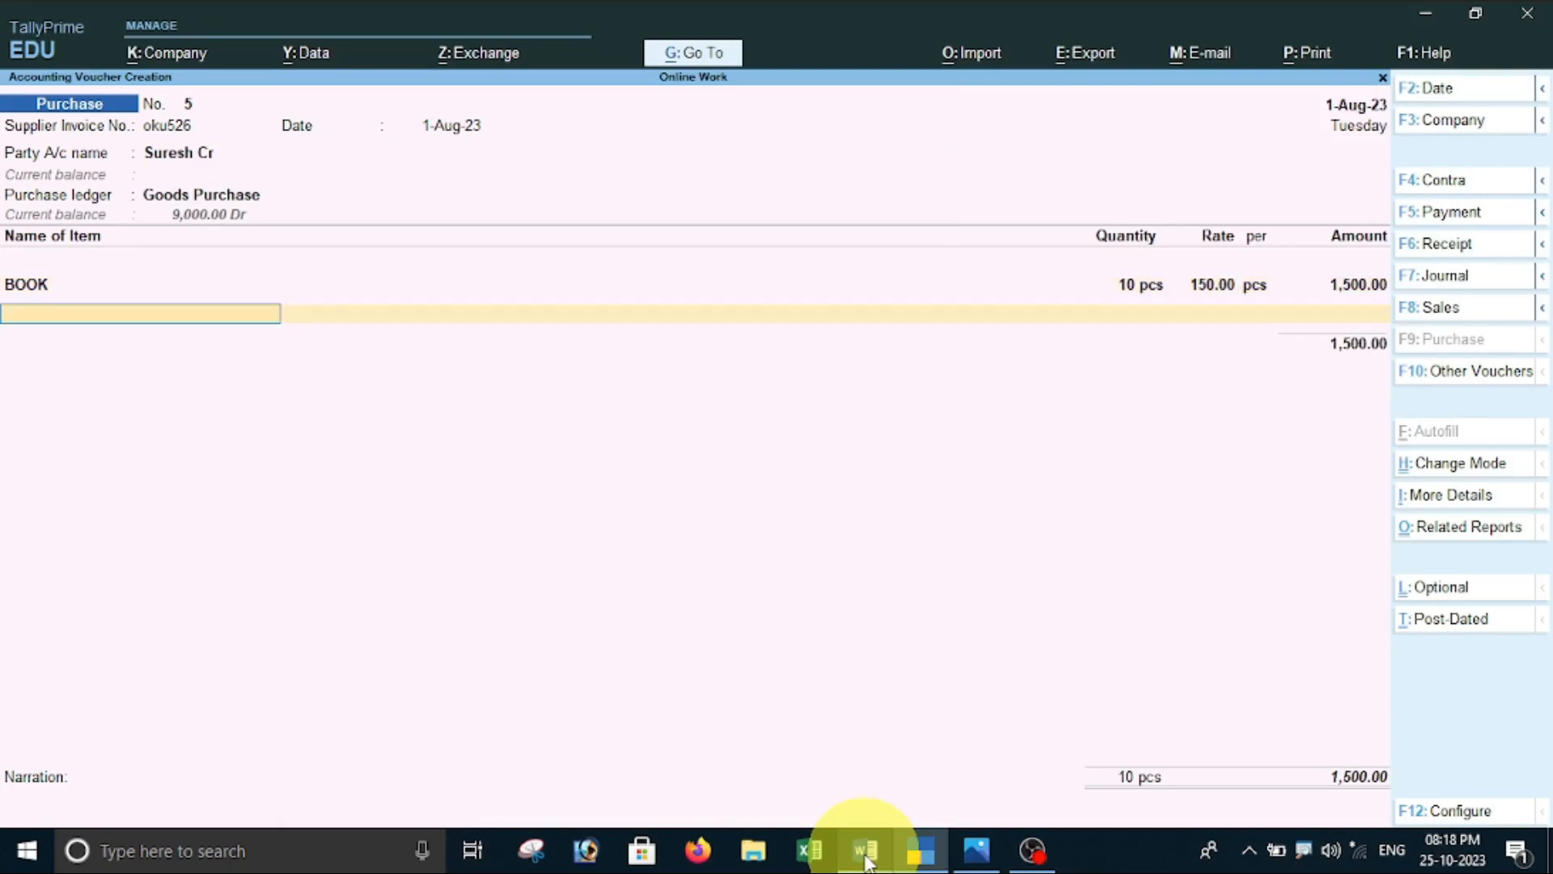
- Check the second item in the Word table and add Pen with a quantity of 40 pcs at a rate of 50
click(865, 861)
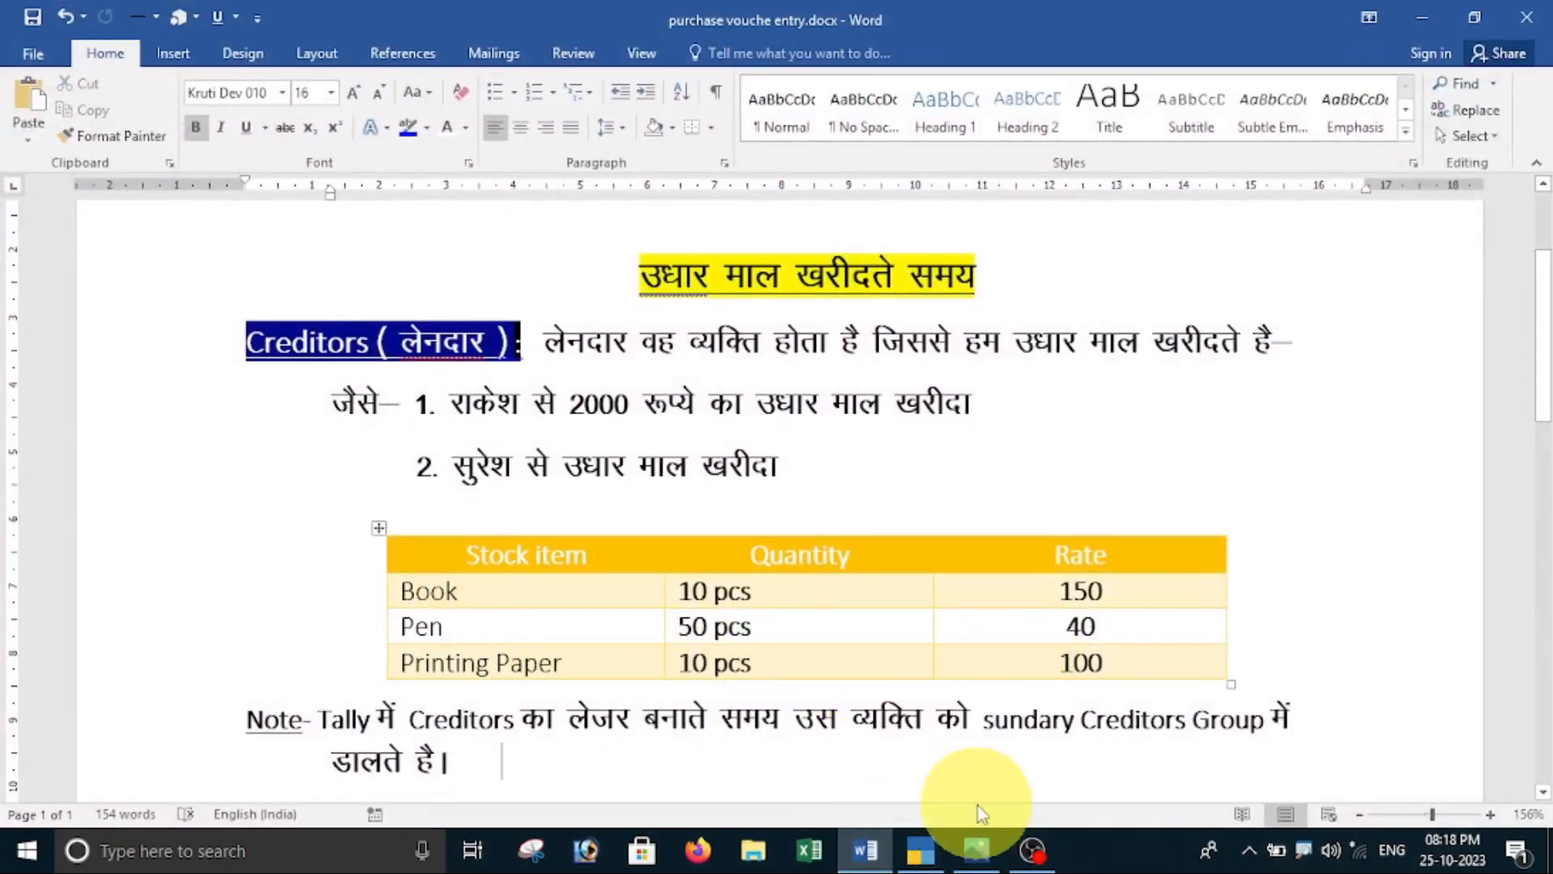
click(878, 853)
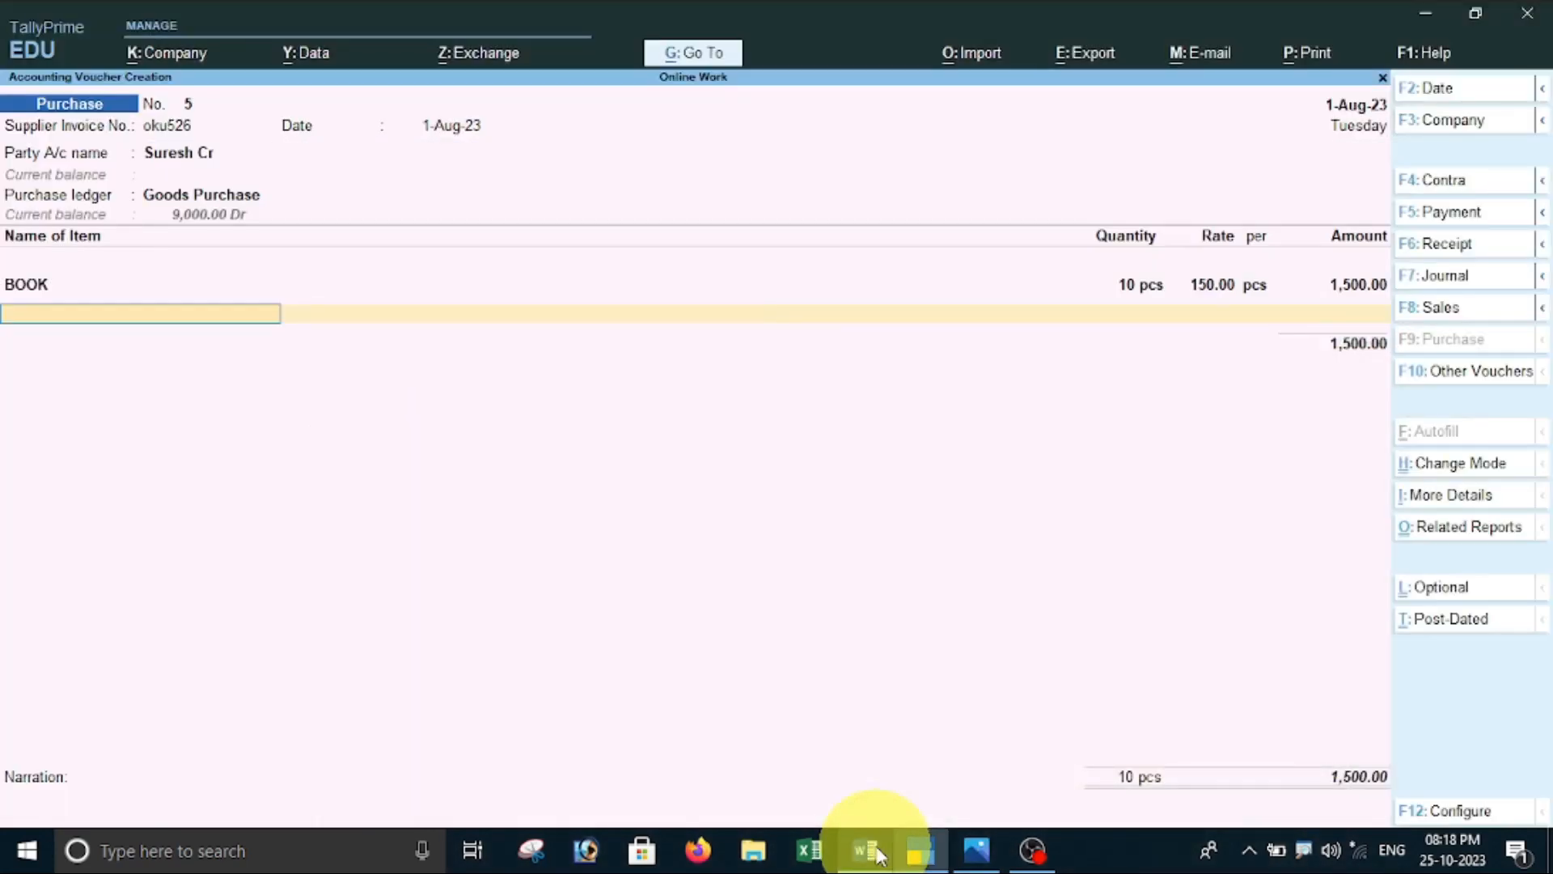
text(P)
key(Down)
key(Down)
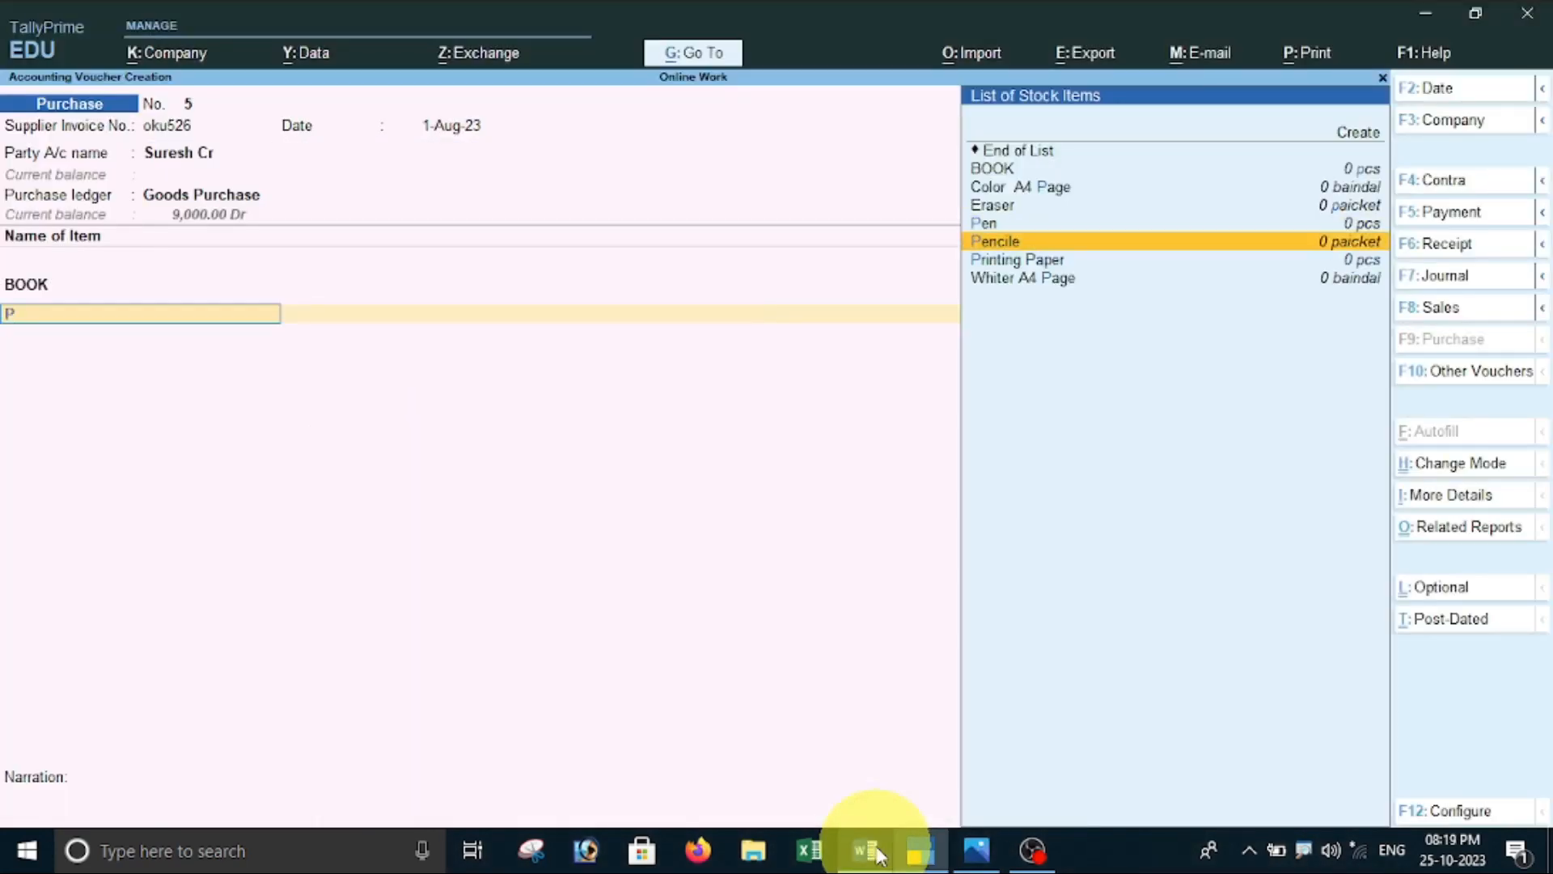
key(Up)
key(Return)
text(40)
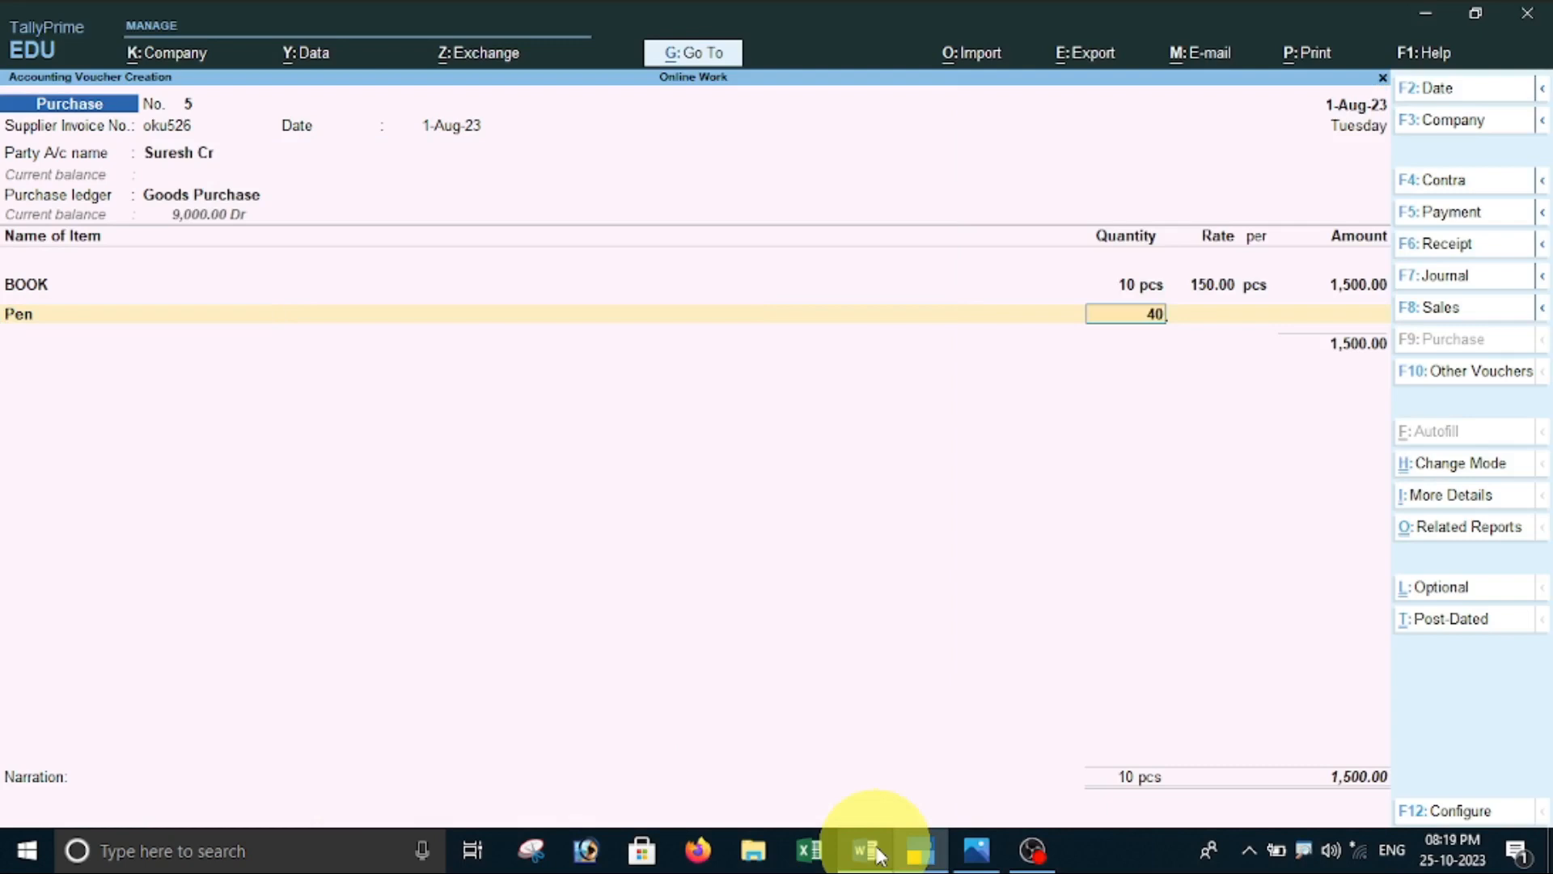
key(Return)
text(50)
key(Return)
key(Return)
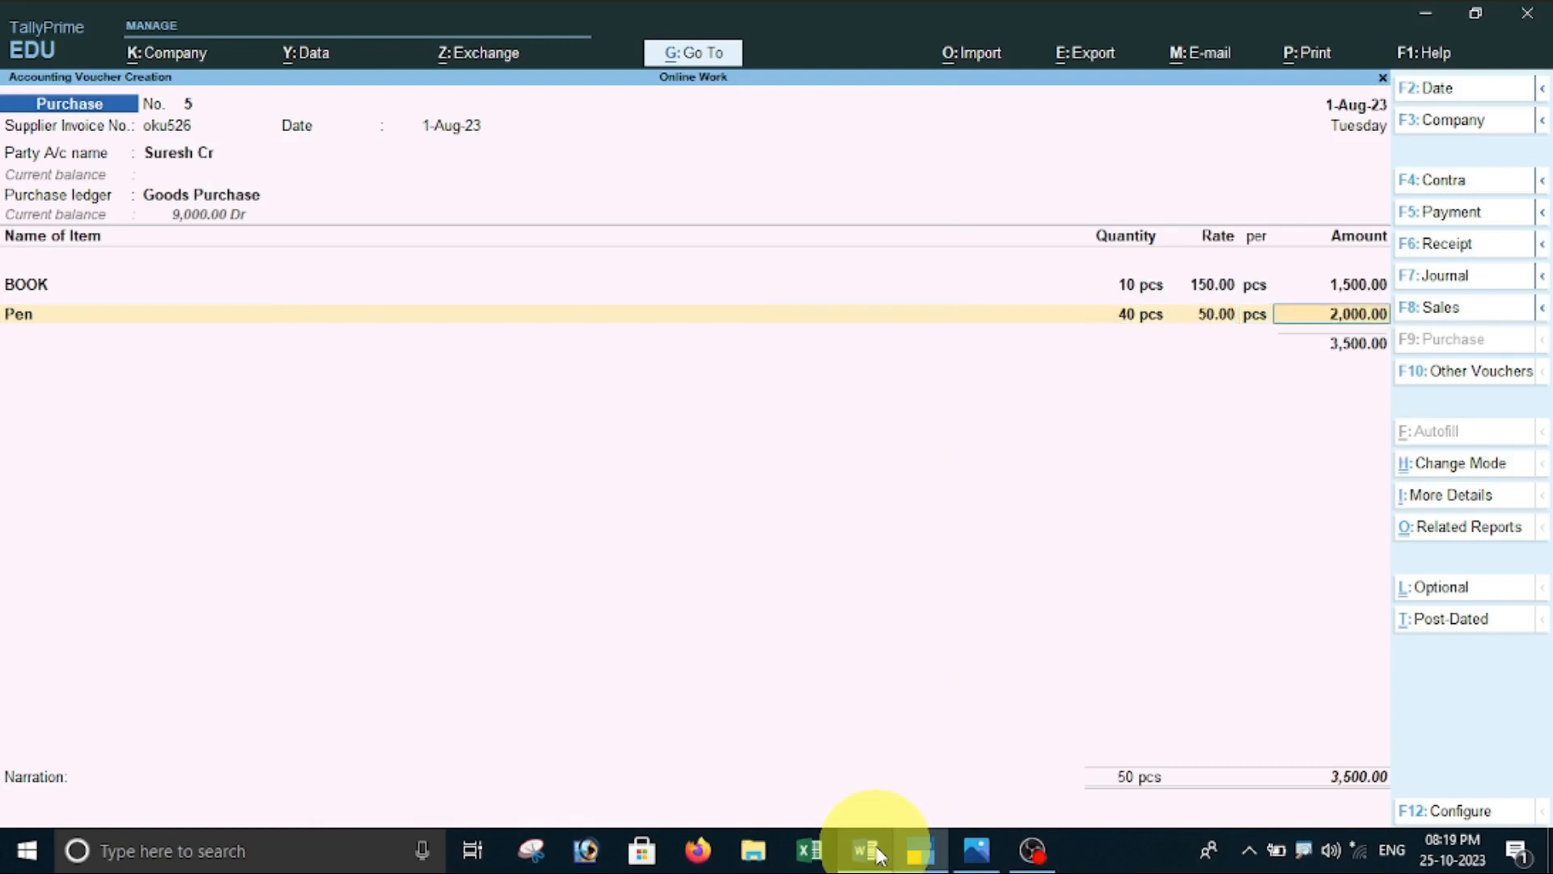
key(Return)
- Recheck the Word table and correct the Pen line to 50 pcs at a rate of 40
click(879, 855)
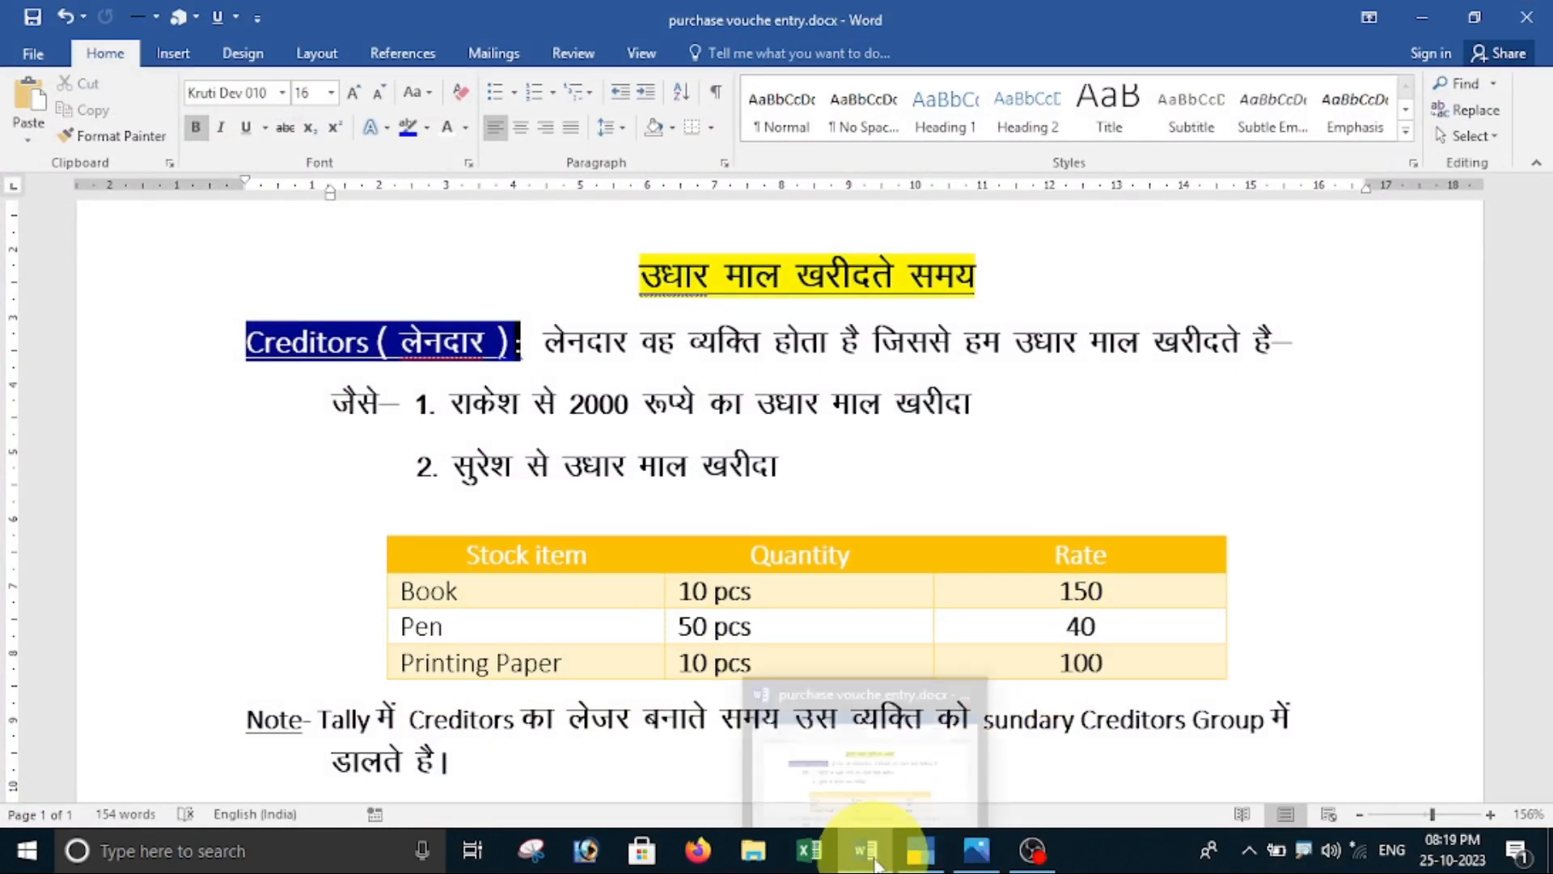
click(847, 857)
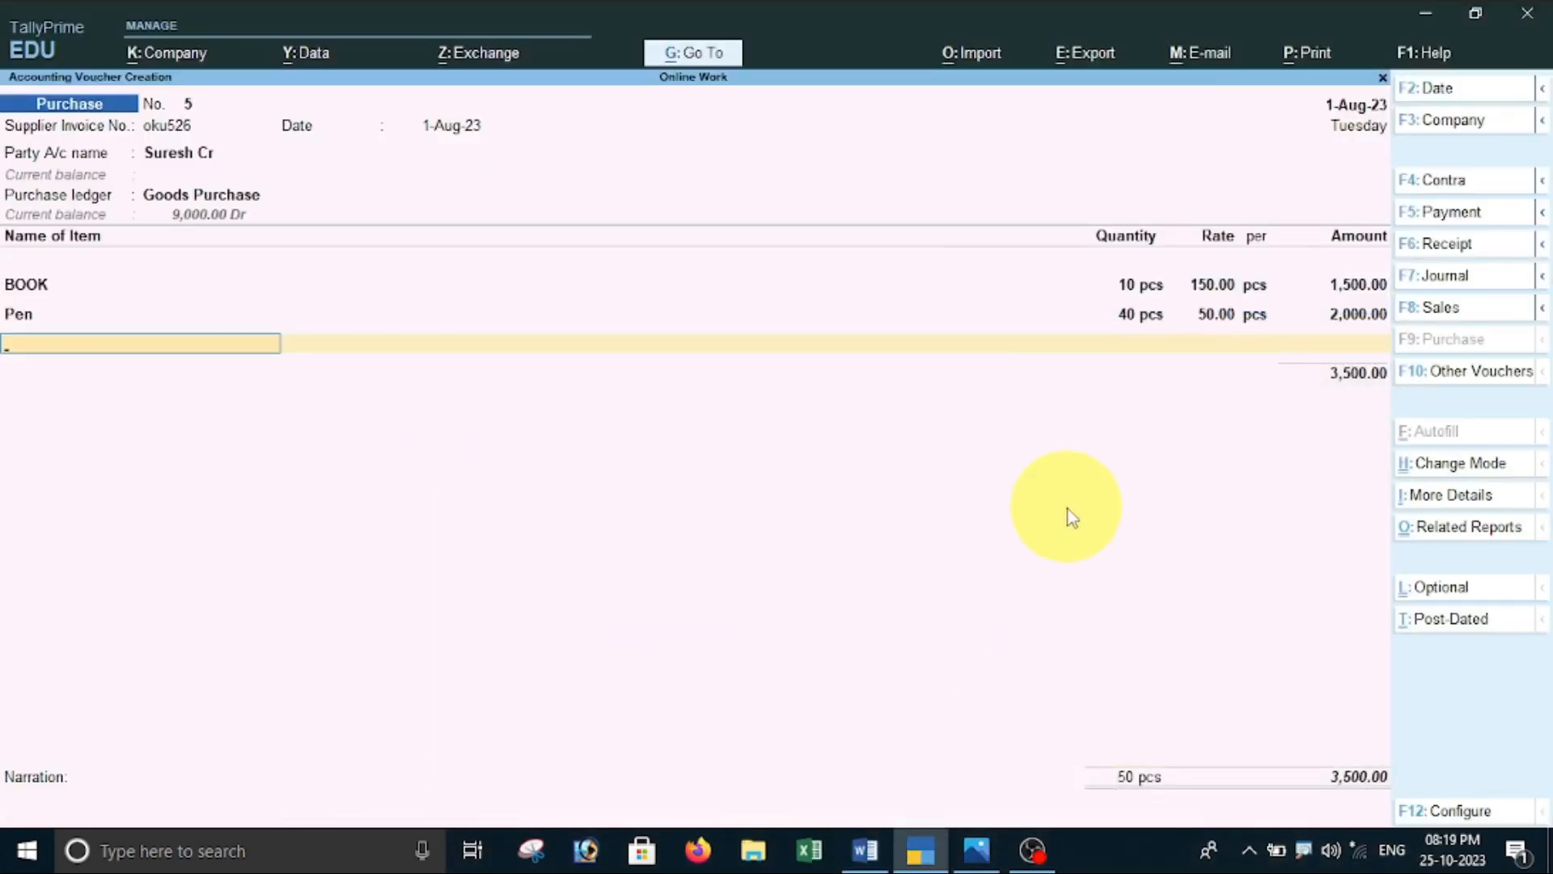
key(BackSpace)
key(BackSpace)
key(BackSpace)
key(BackSpace)
text(50)
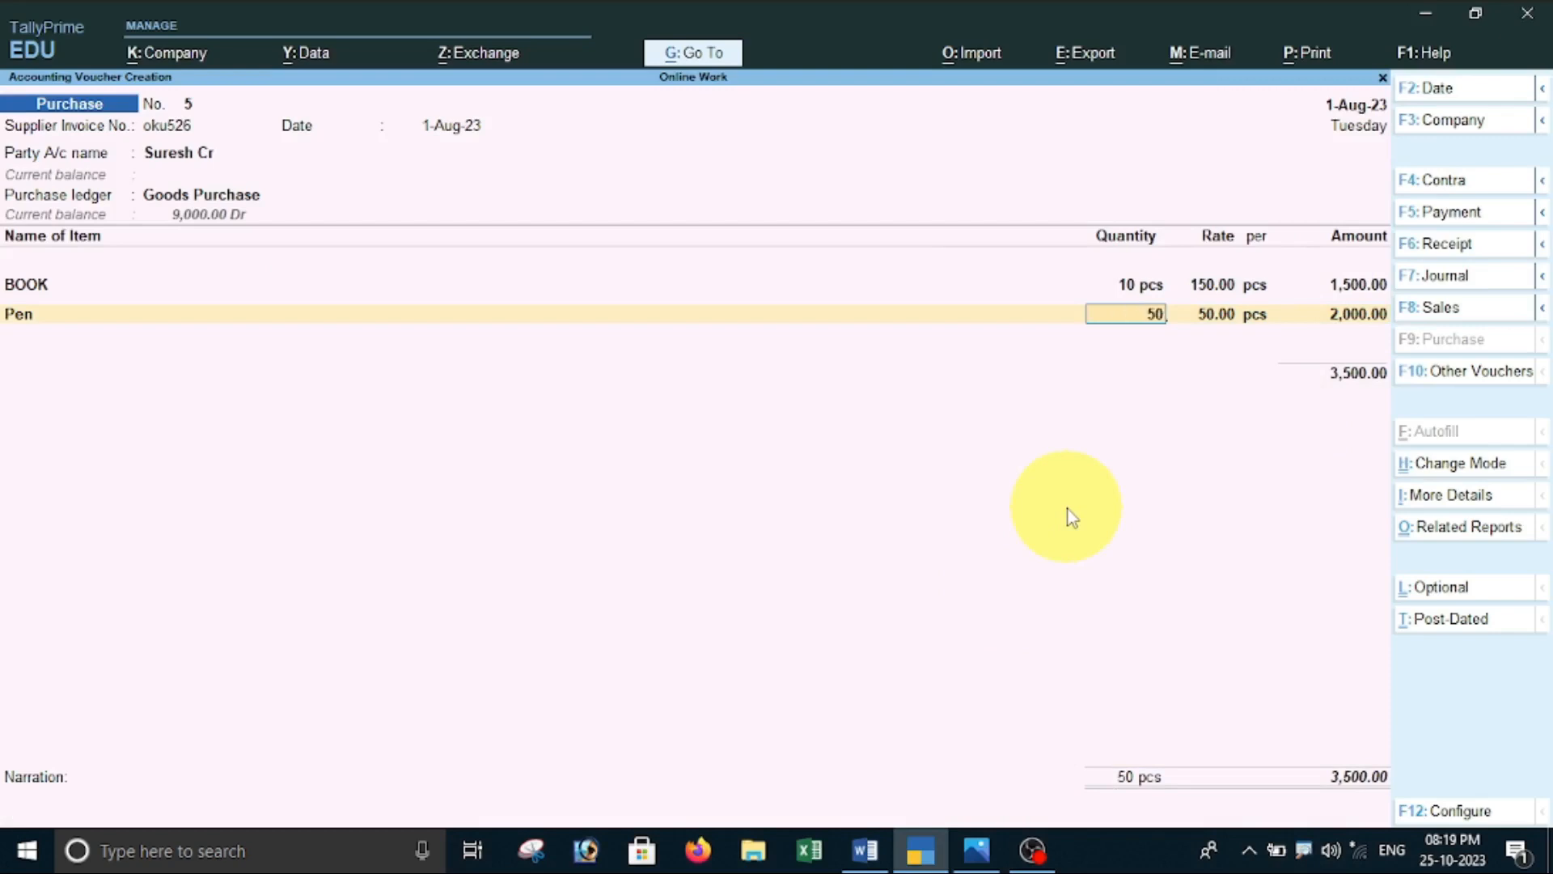
key(Return)
text(40)
key(Return)
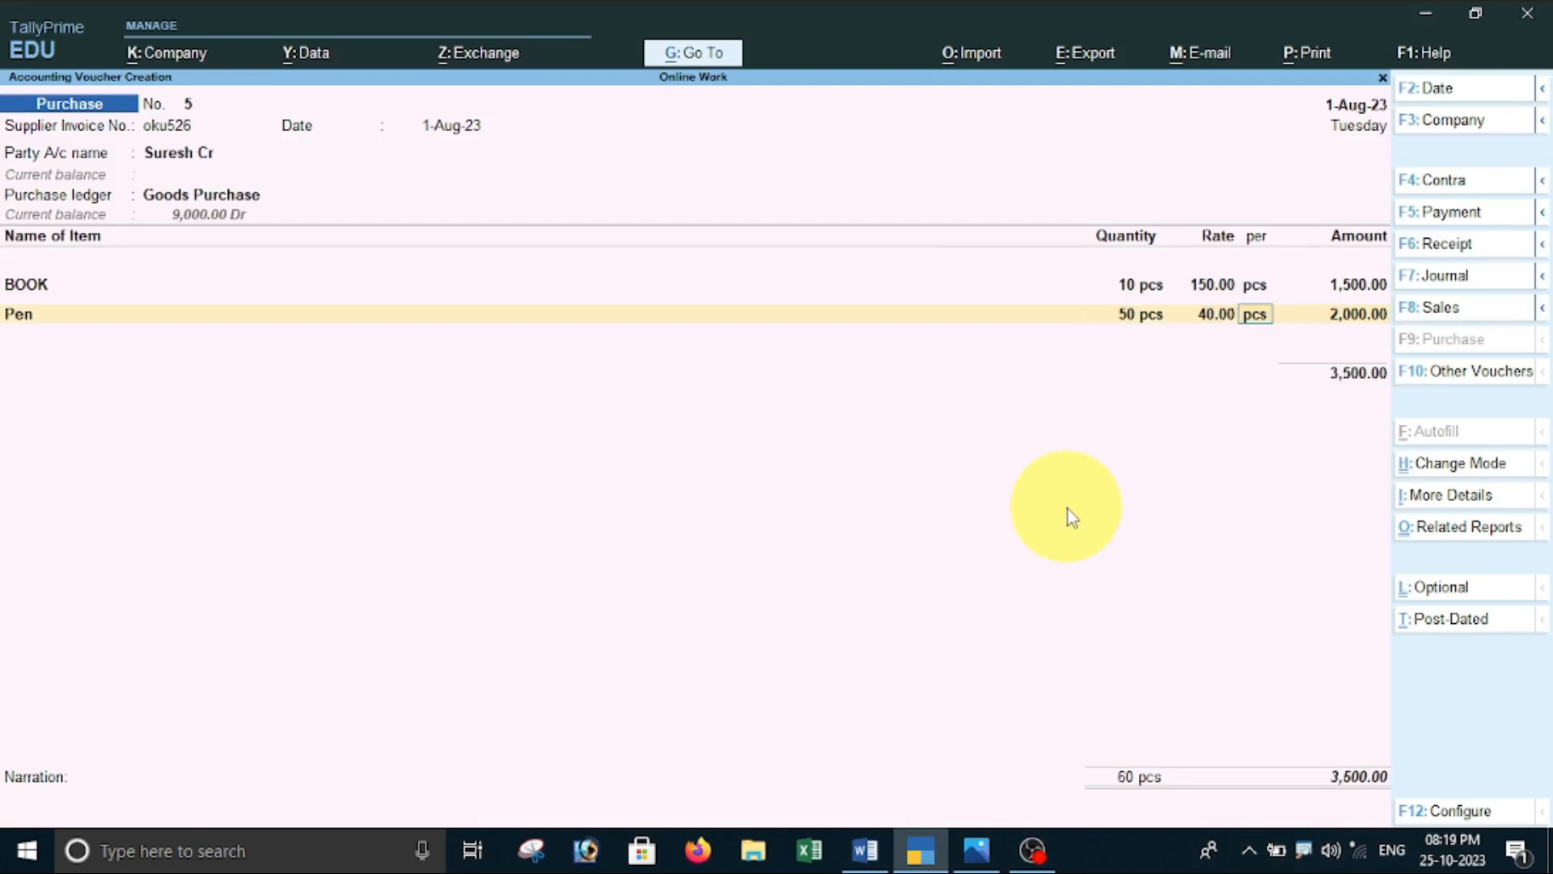
key(Return)
key(Return)
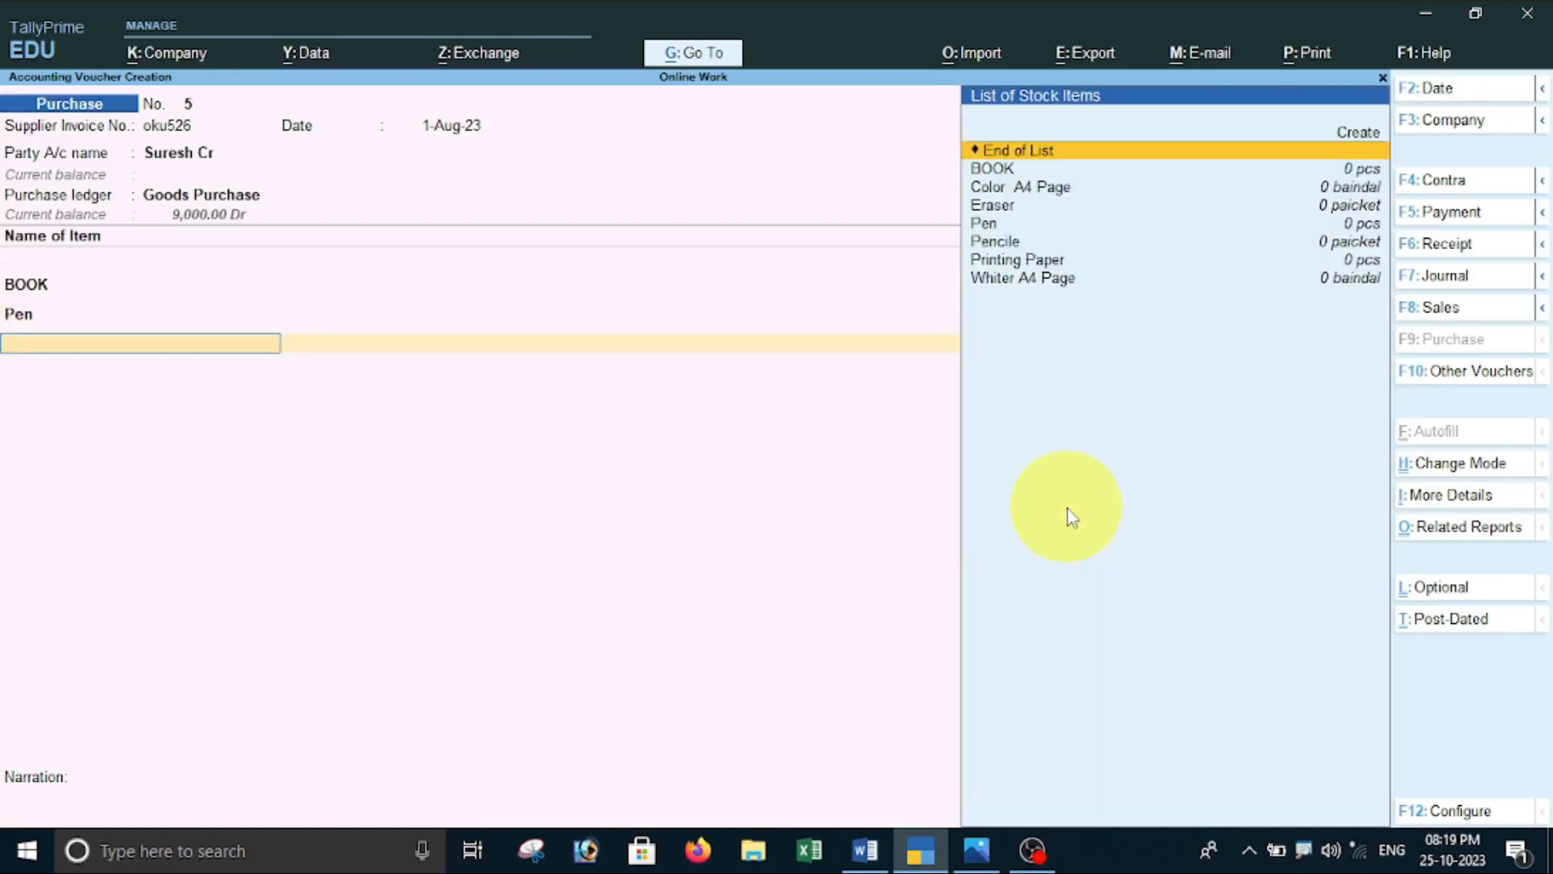
- Check the third item in the Word table and add Printing Paper with 10 pcs at a rate of 100
click(870, 847)
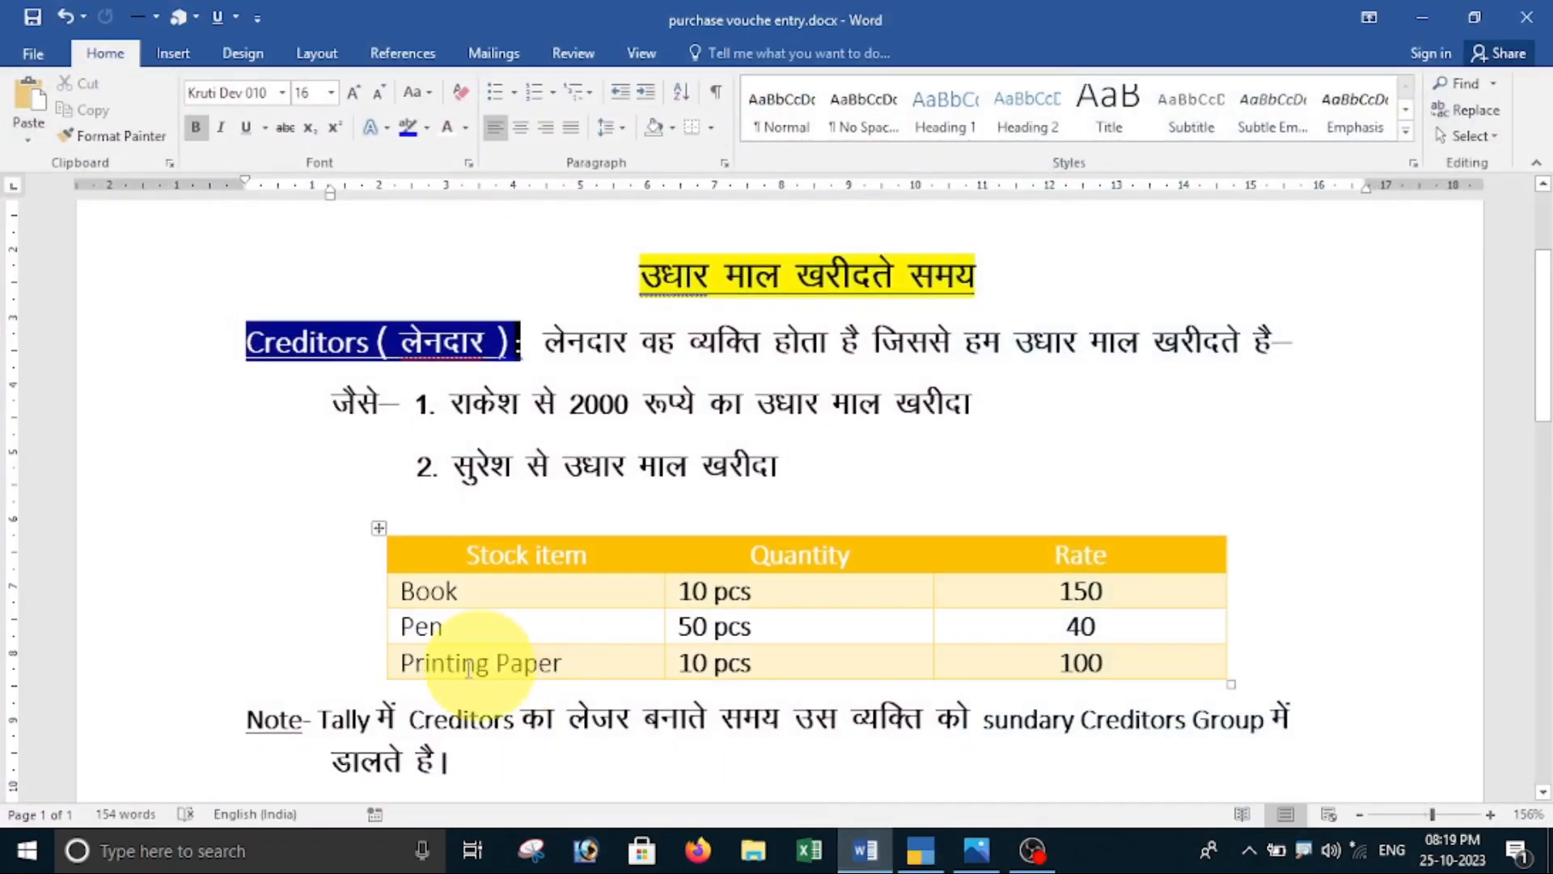
click(865, 853)
text(Pr)
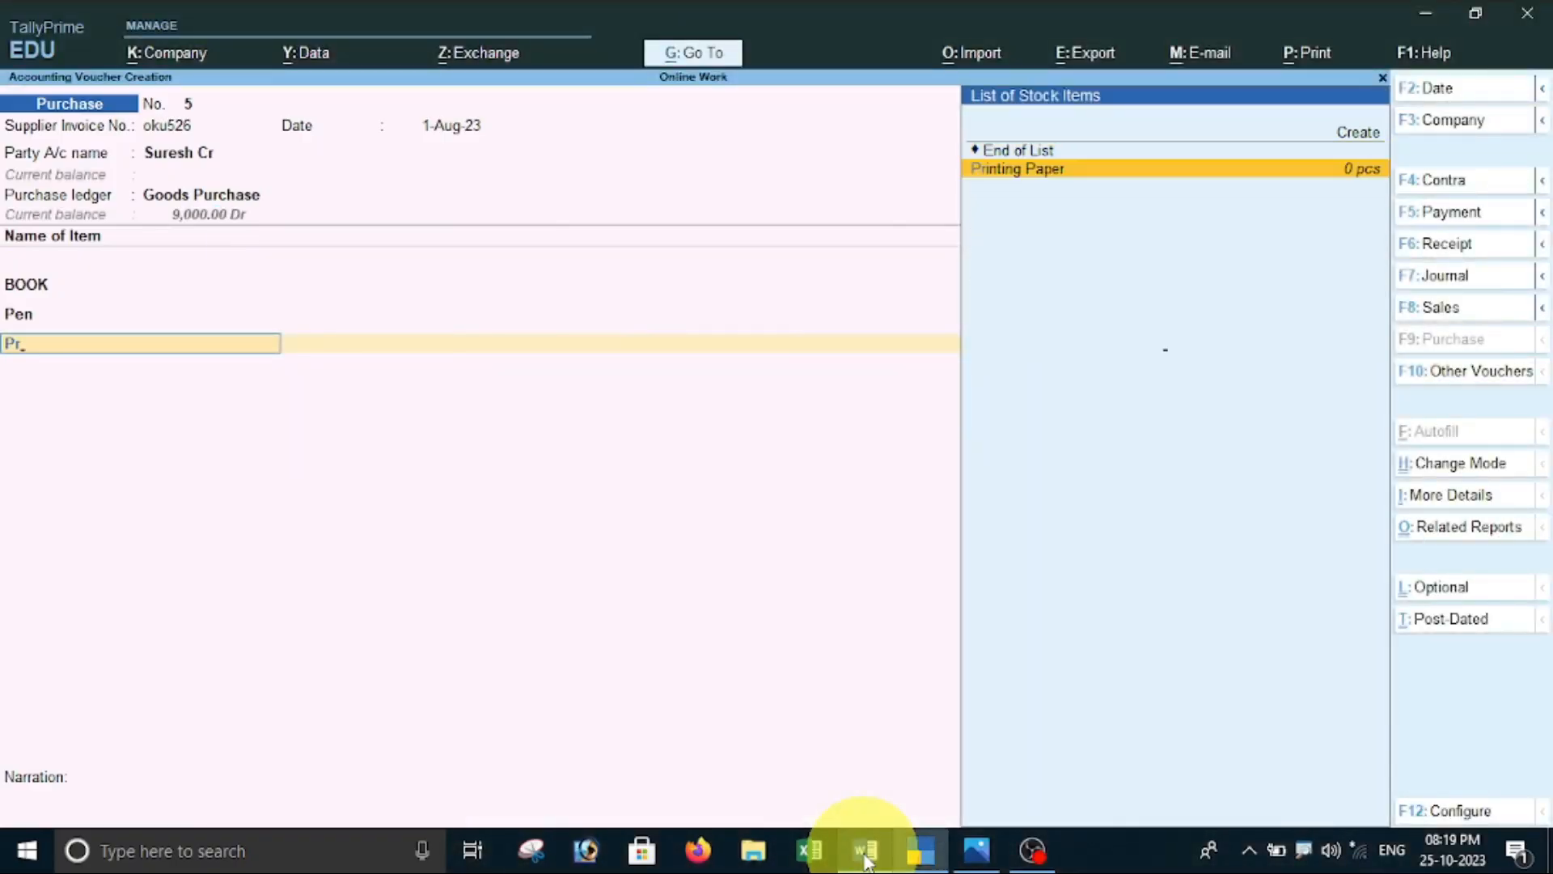
key(Return)
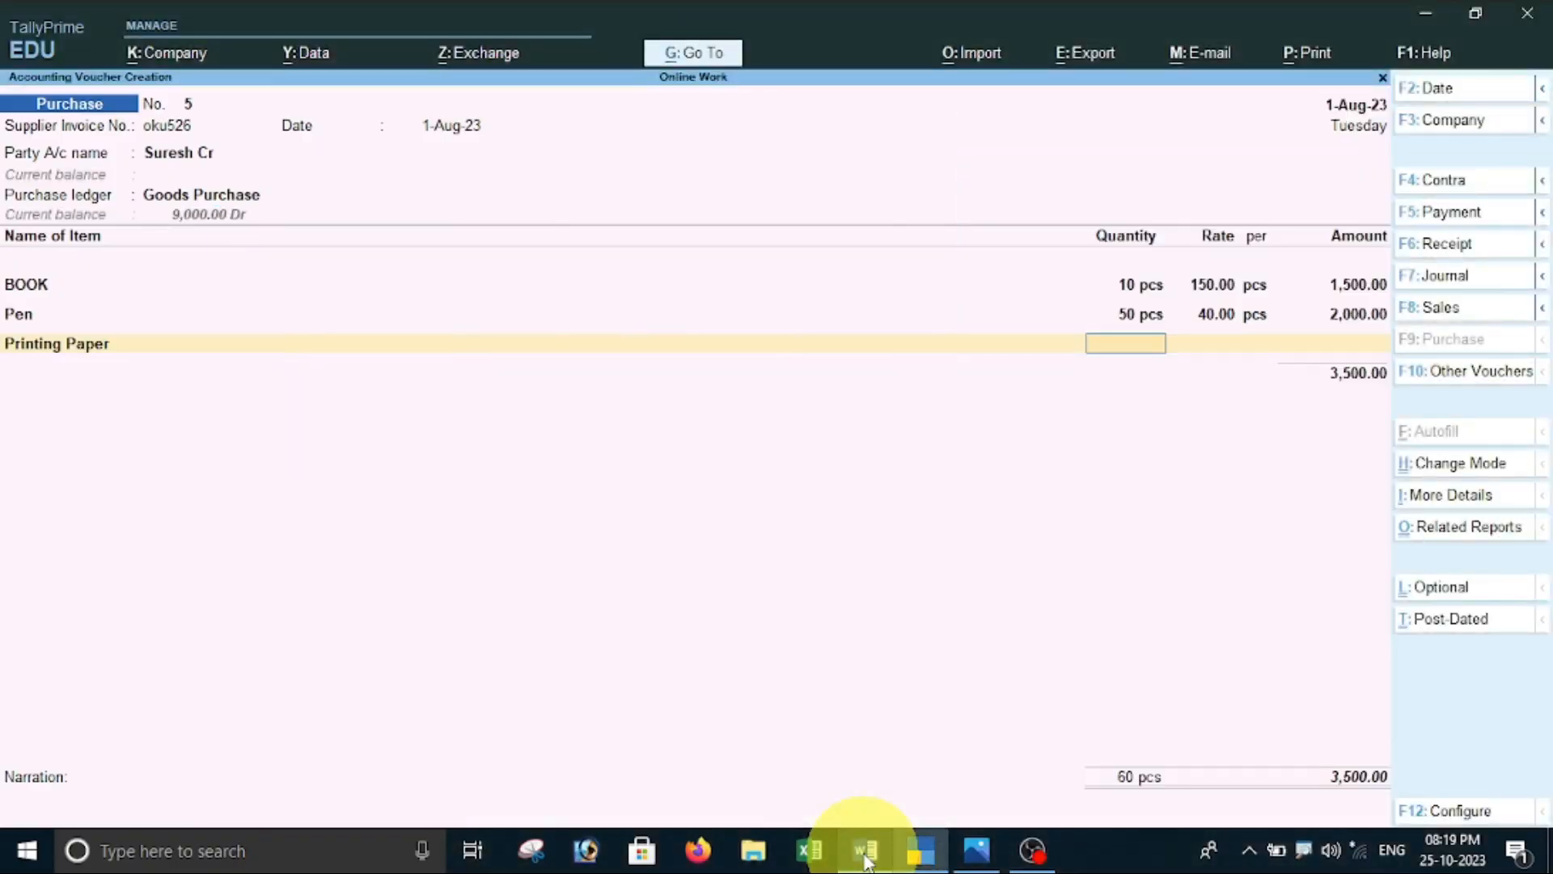
key(Return)
text(10 pcs)
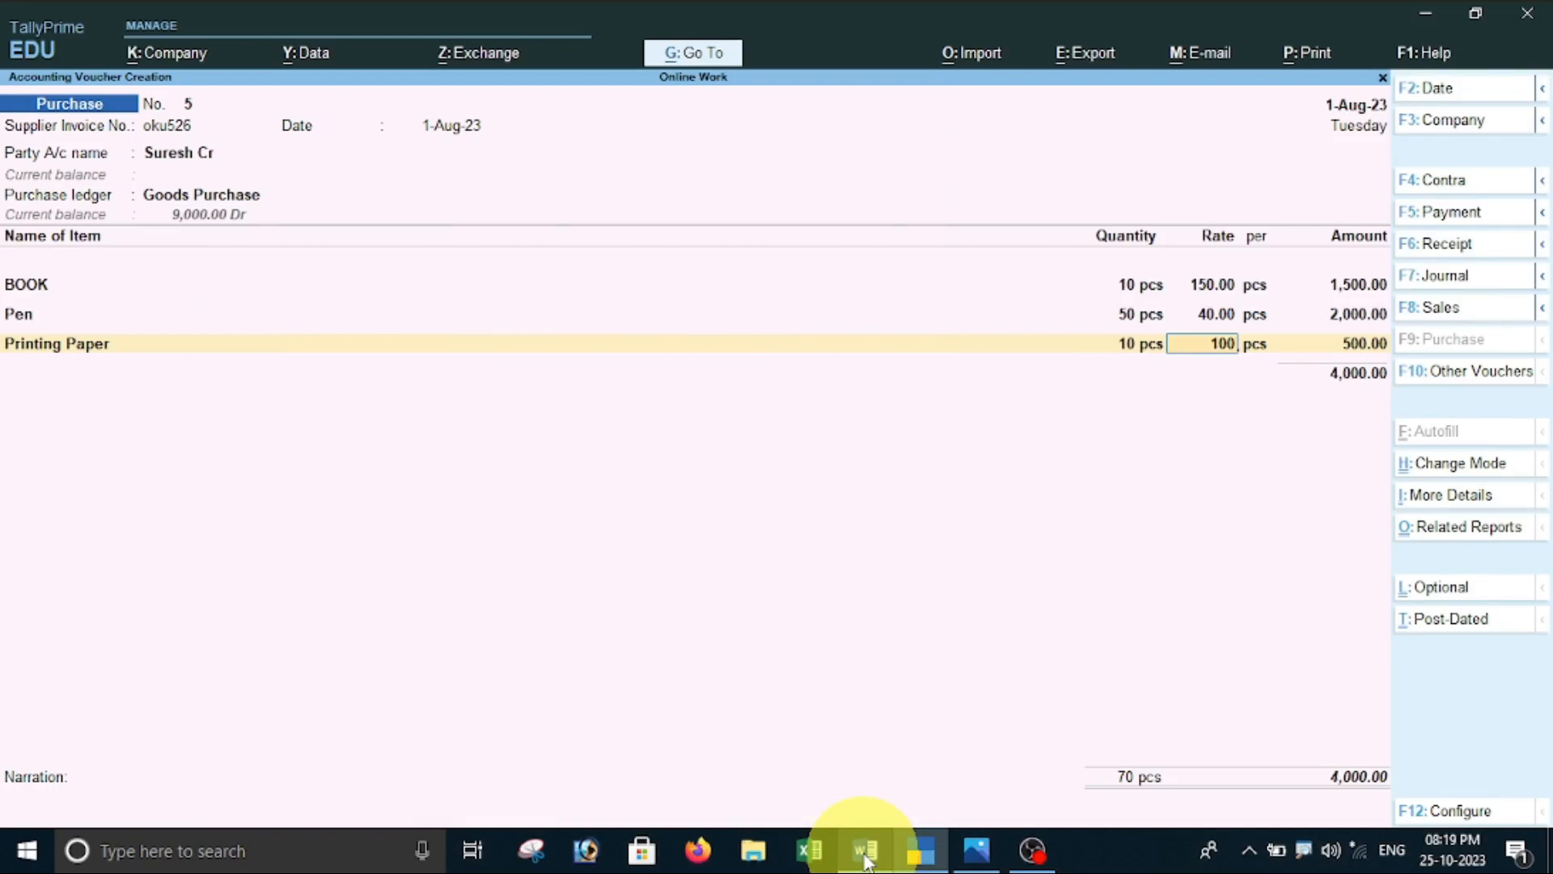
key(Return)
key(Return)
key(Return)
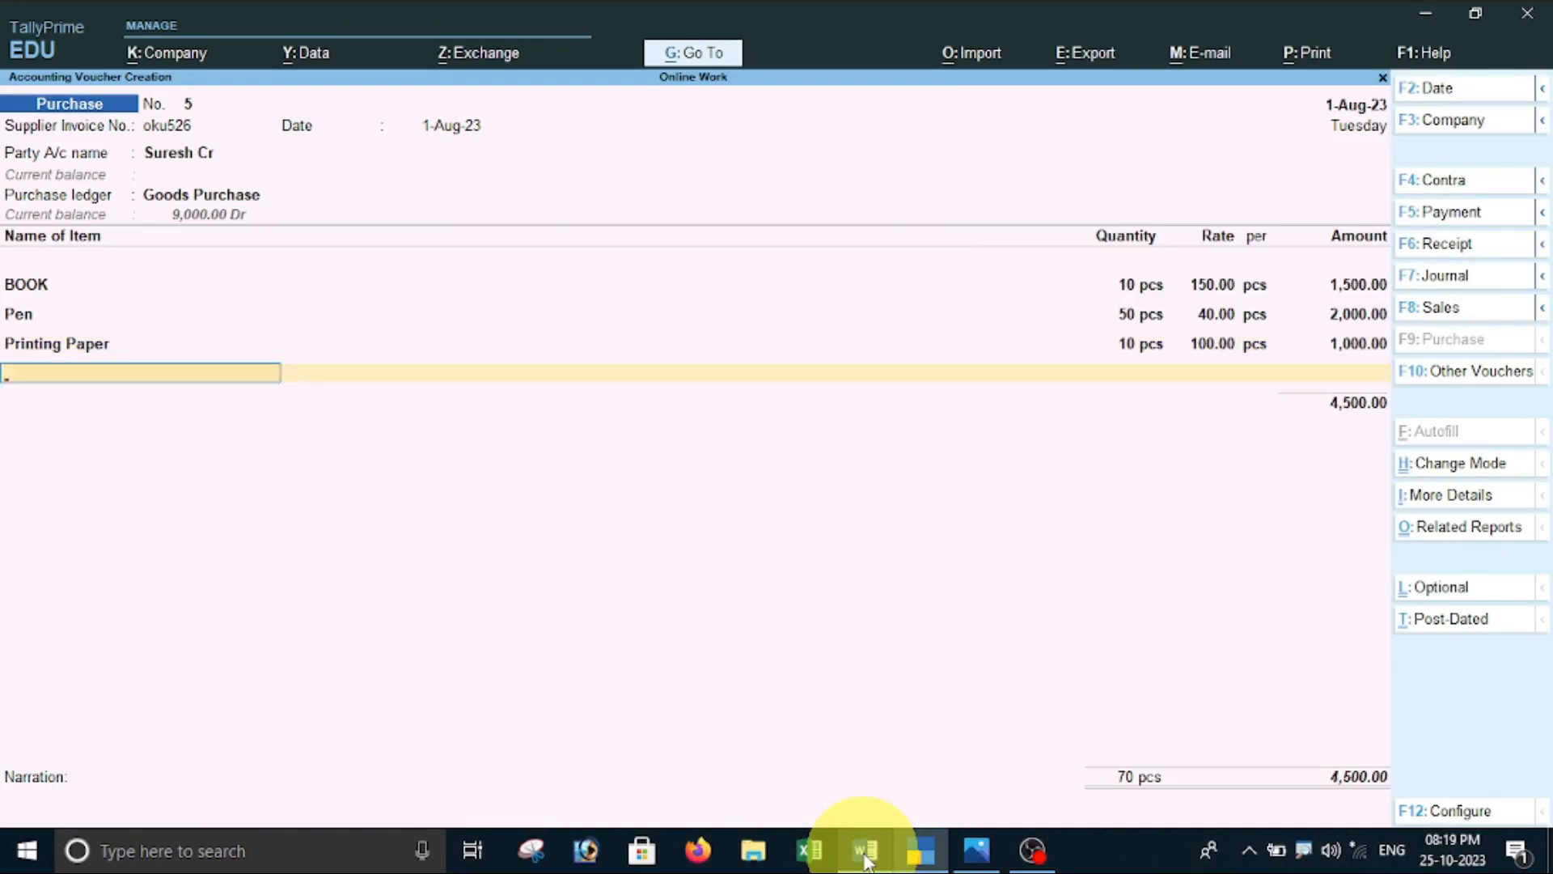
- Compare the entered items with the Word table and end the voucher's item list
click(815, 859)
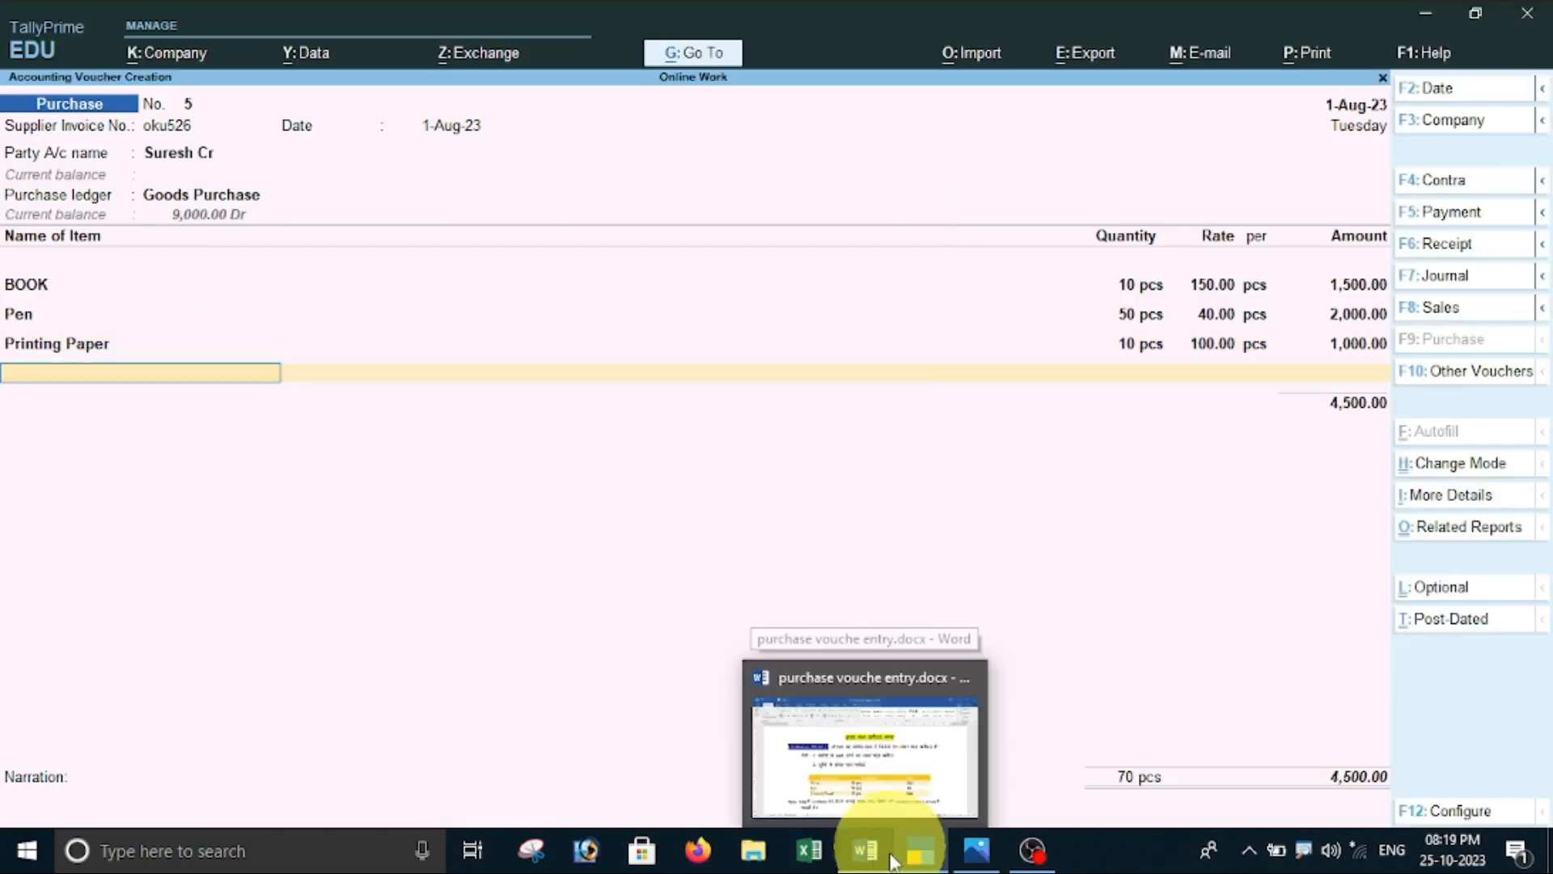
click(869, 854)
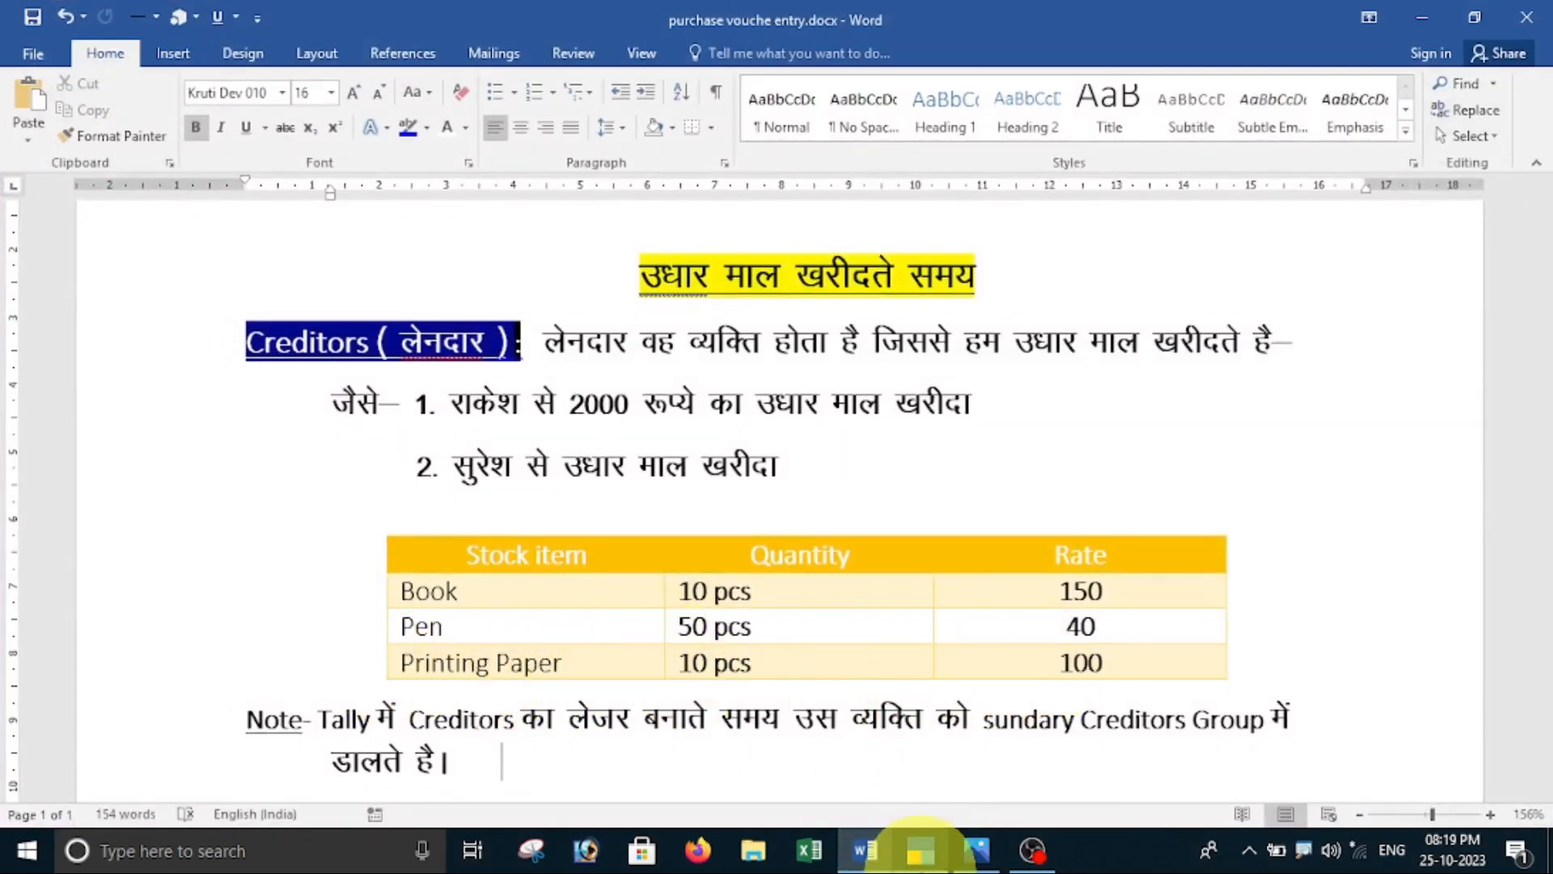
click(920, 851)
key(Return)
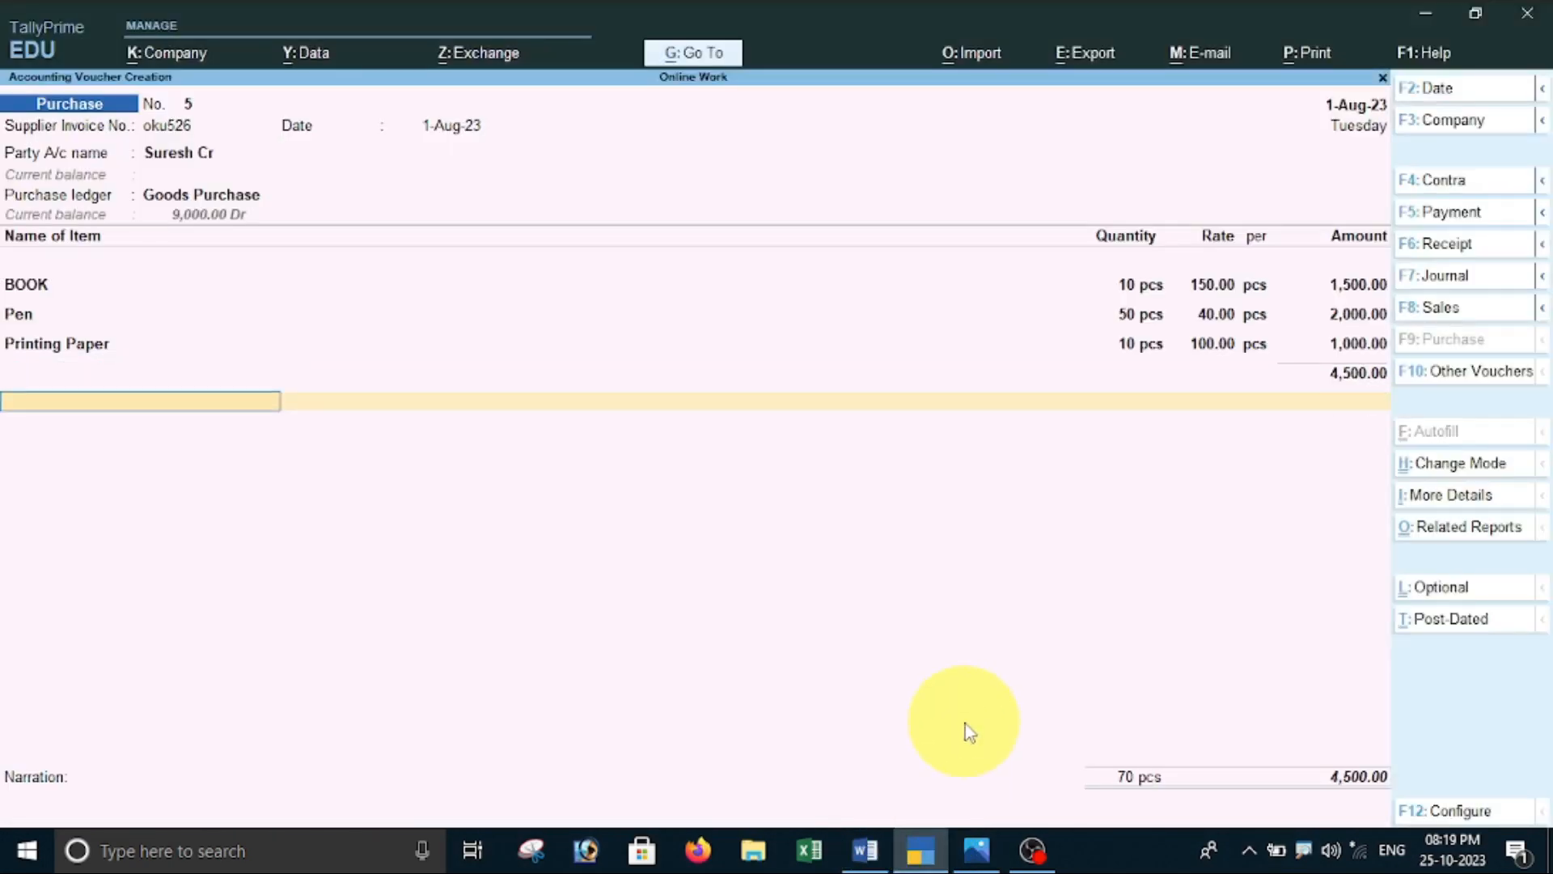
key(Return)
key(Return)
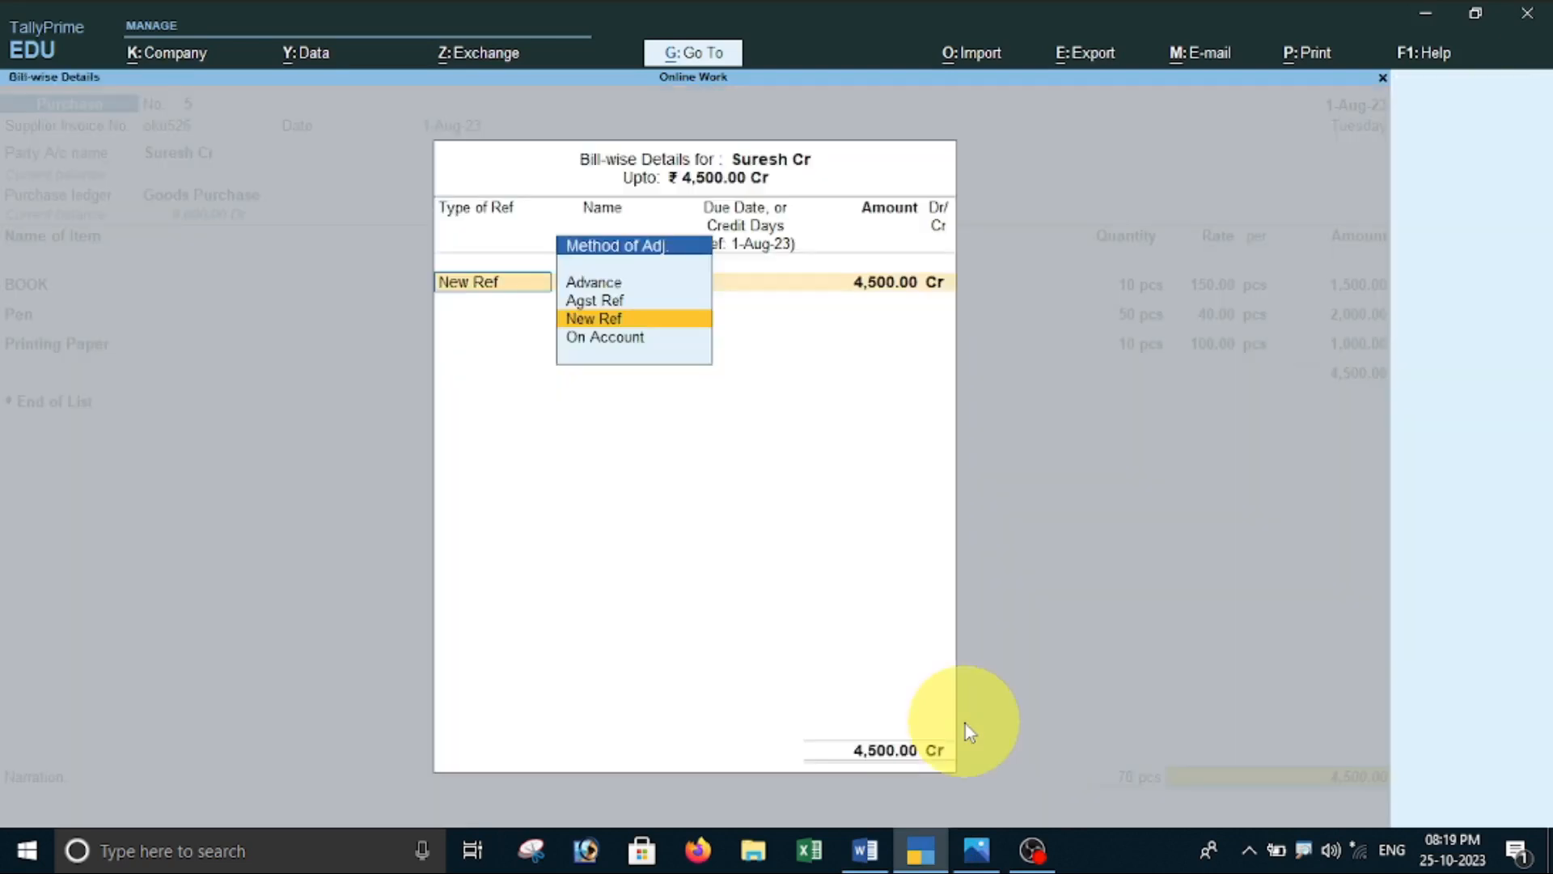
- Record the supplier's bill-wise details as New Ref for the full 4,500 Cr
key(Return)
key(Return)
key(Return)
key(Return)
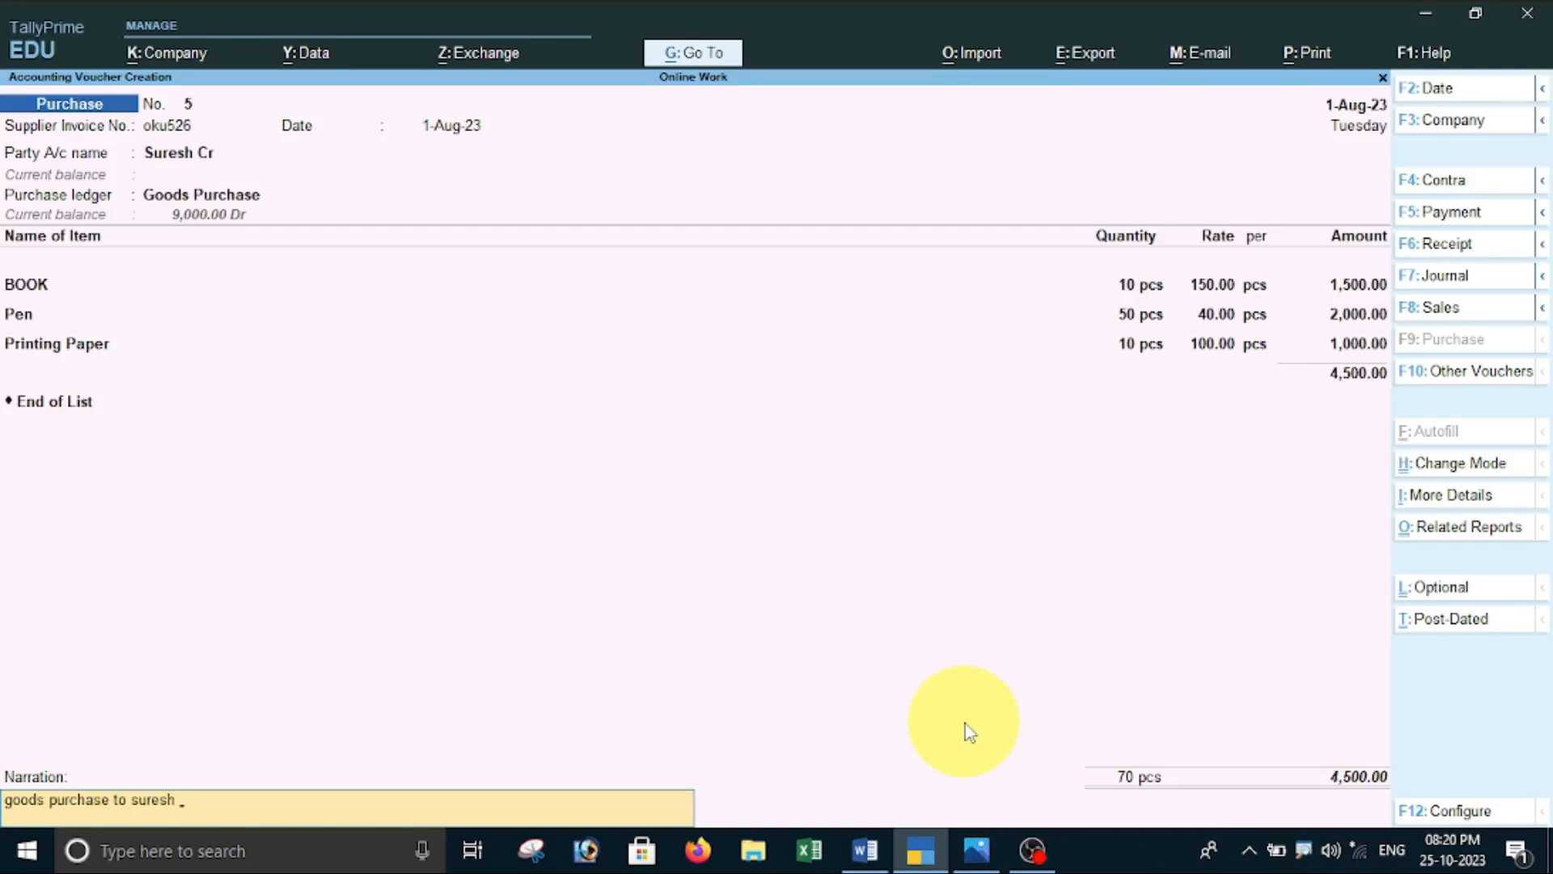
- Add a narration stating the goods purchase and the supplier's name, and save the purchase voucher
key(Return)
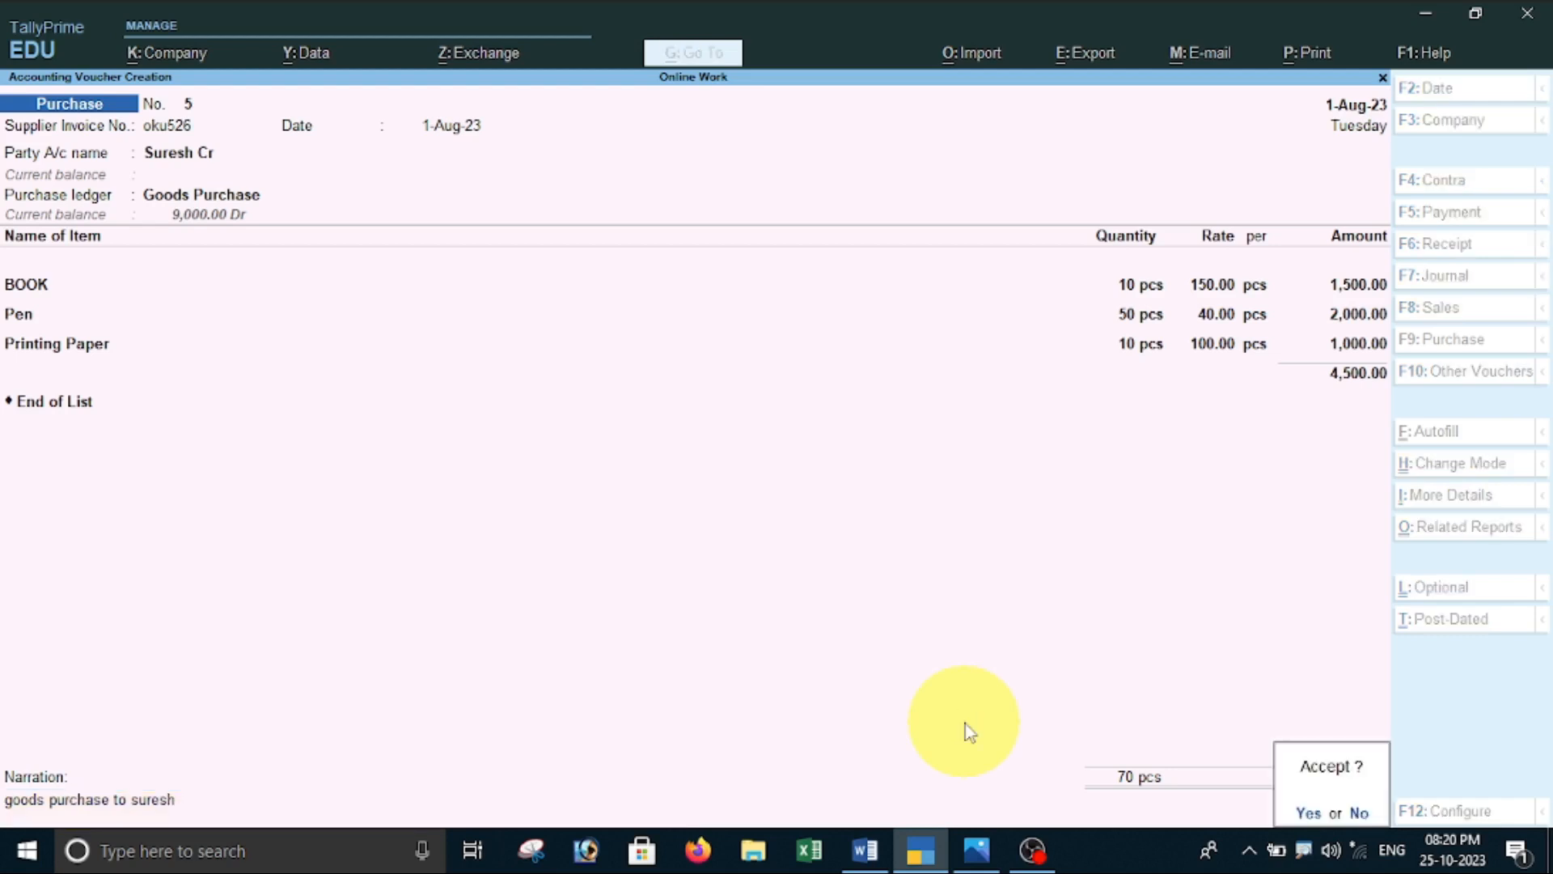
key(Return)
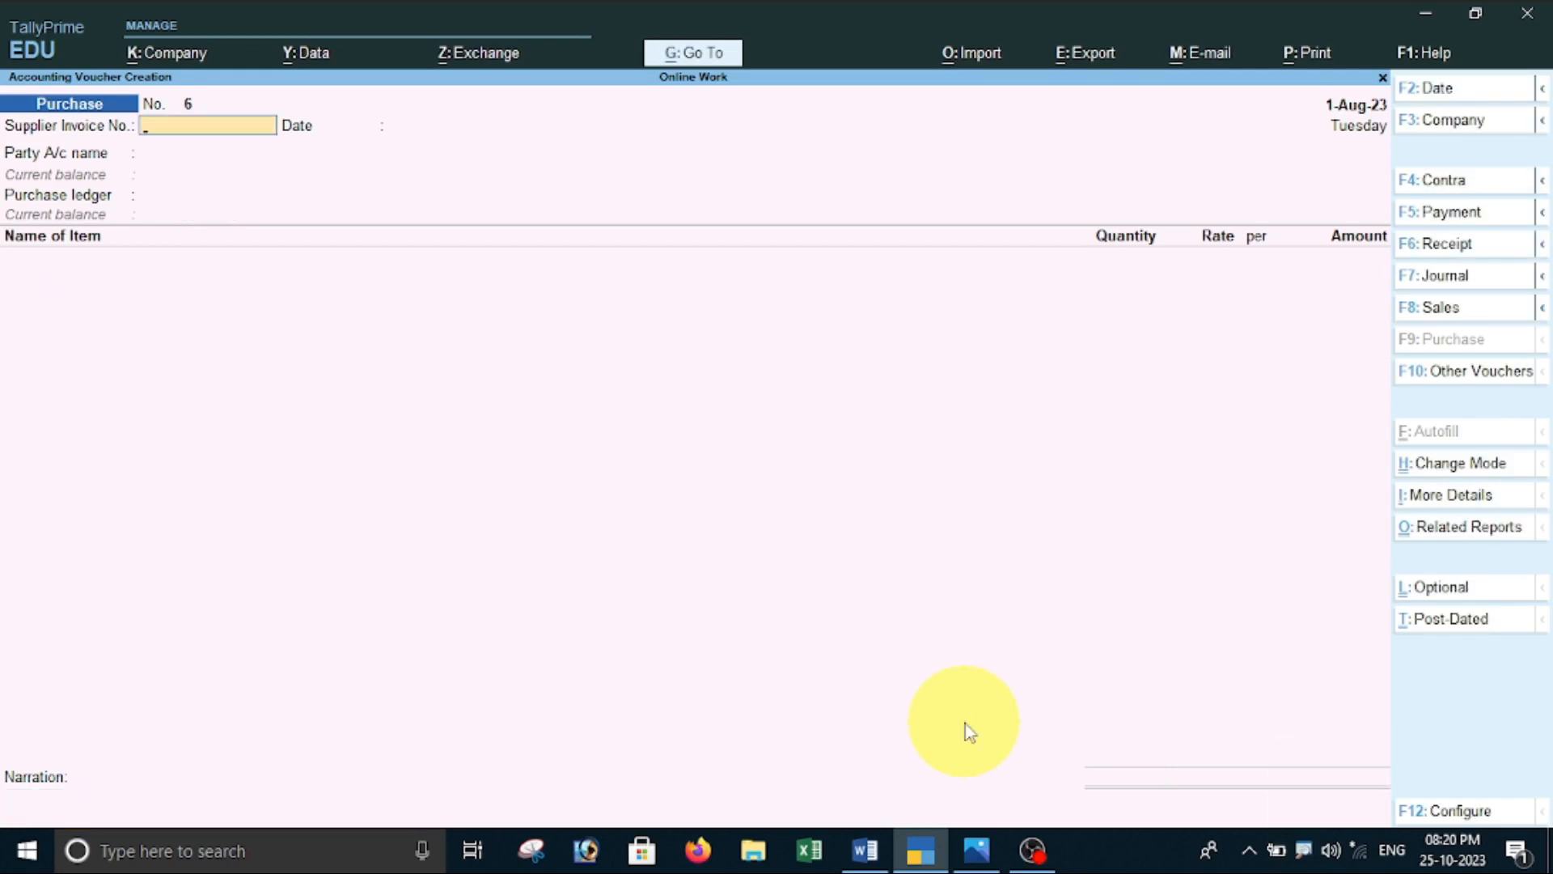
- Review the Debtors credit-sale examples and note in the Word document, and open the image of debit and credit rules
click(863, 851)
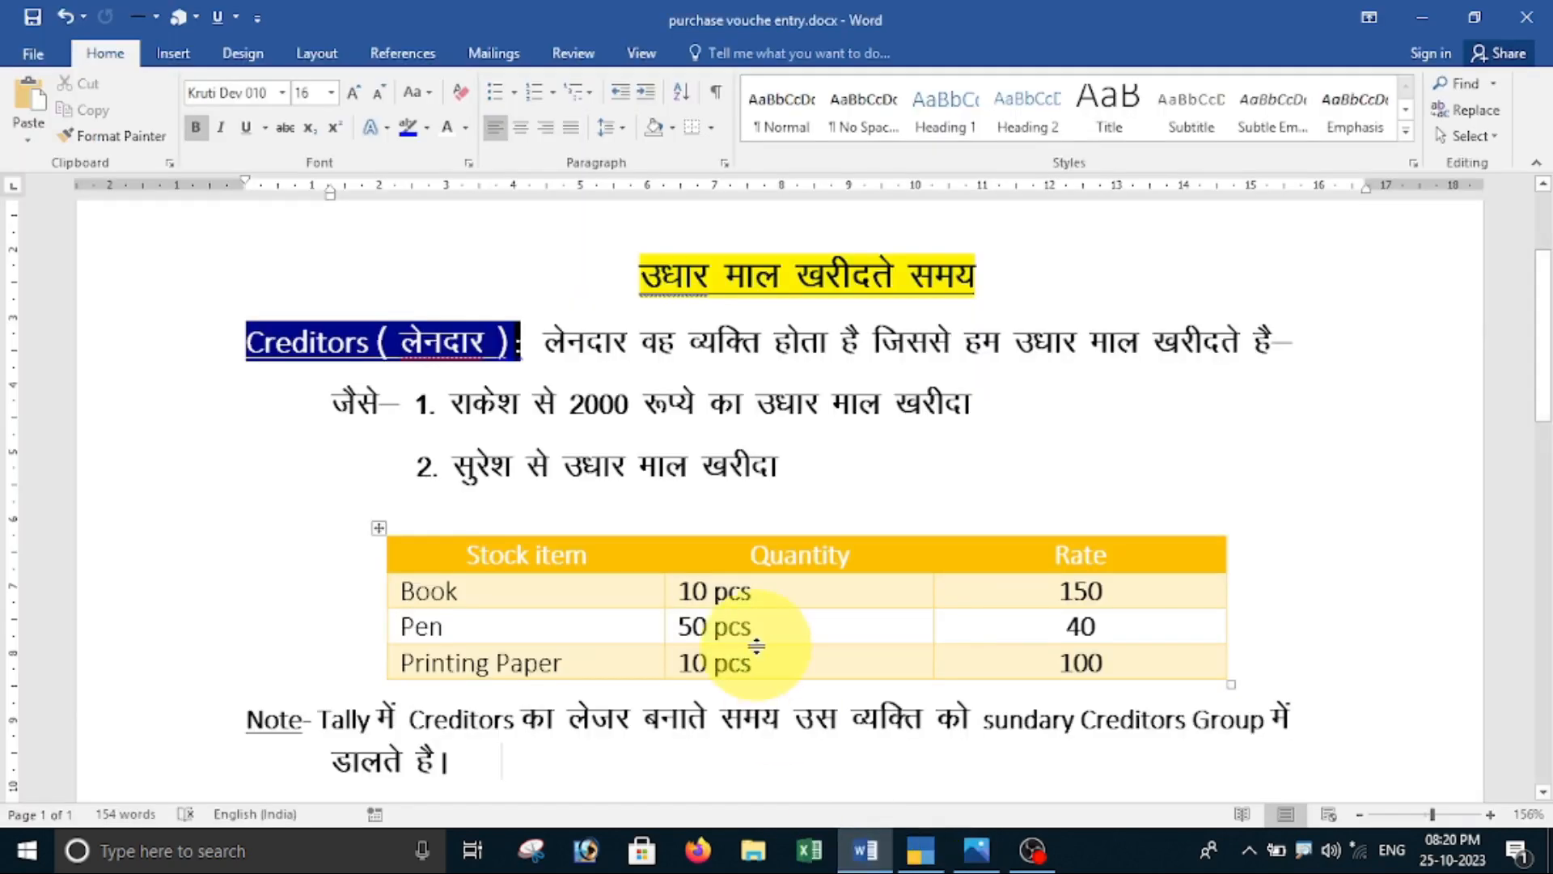
scroll(756, 645, down, 5)
scroll(760, 655, down, 5)
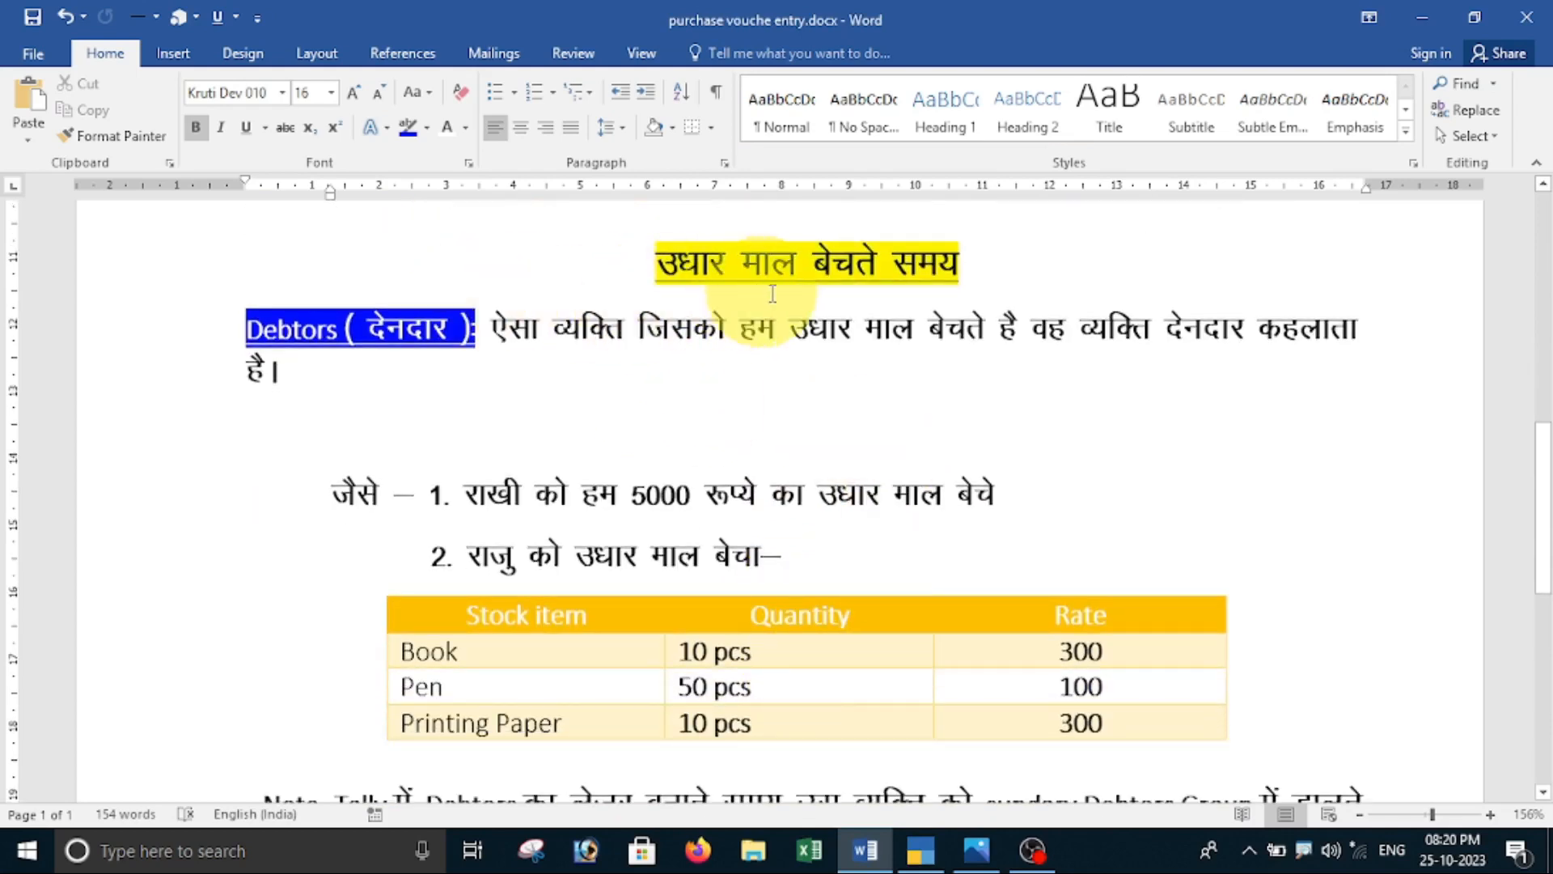
scroll(727, 388, down, 5)
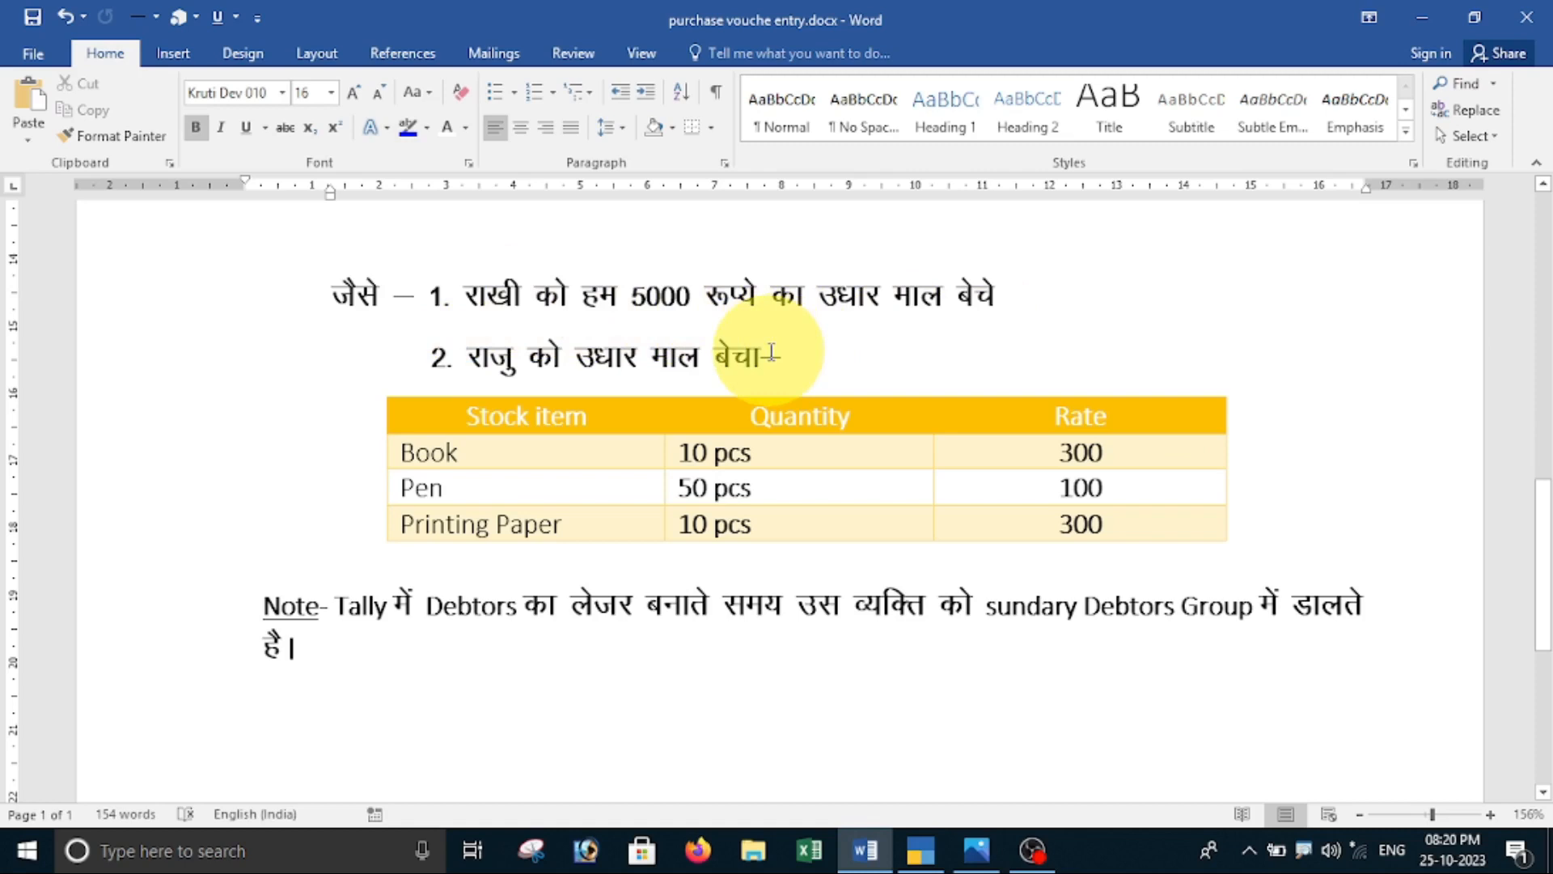
scroll(771, 354, up, 3)
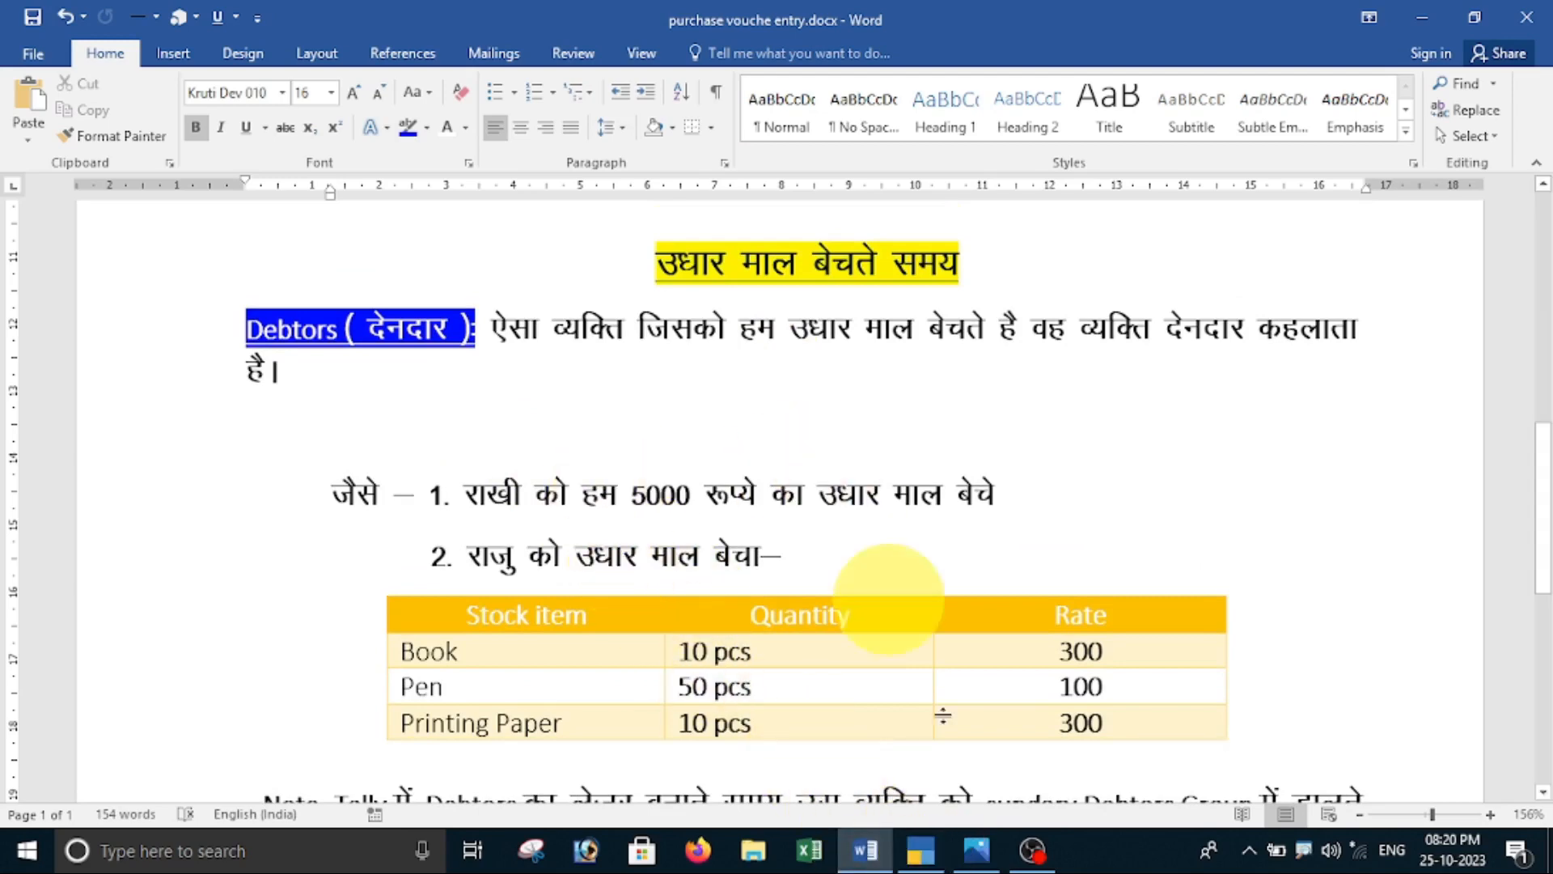
click(976, 849)
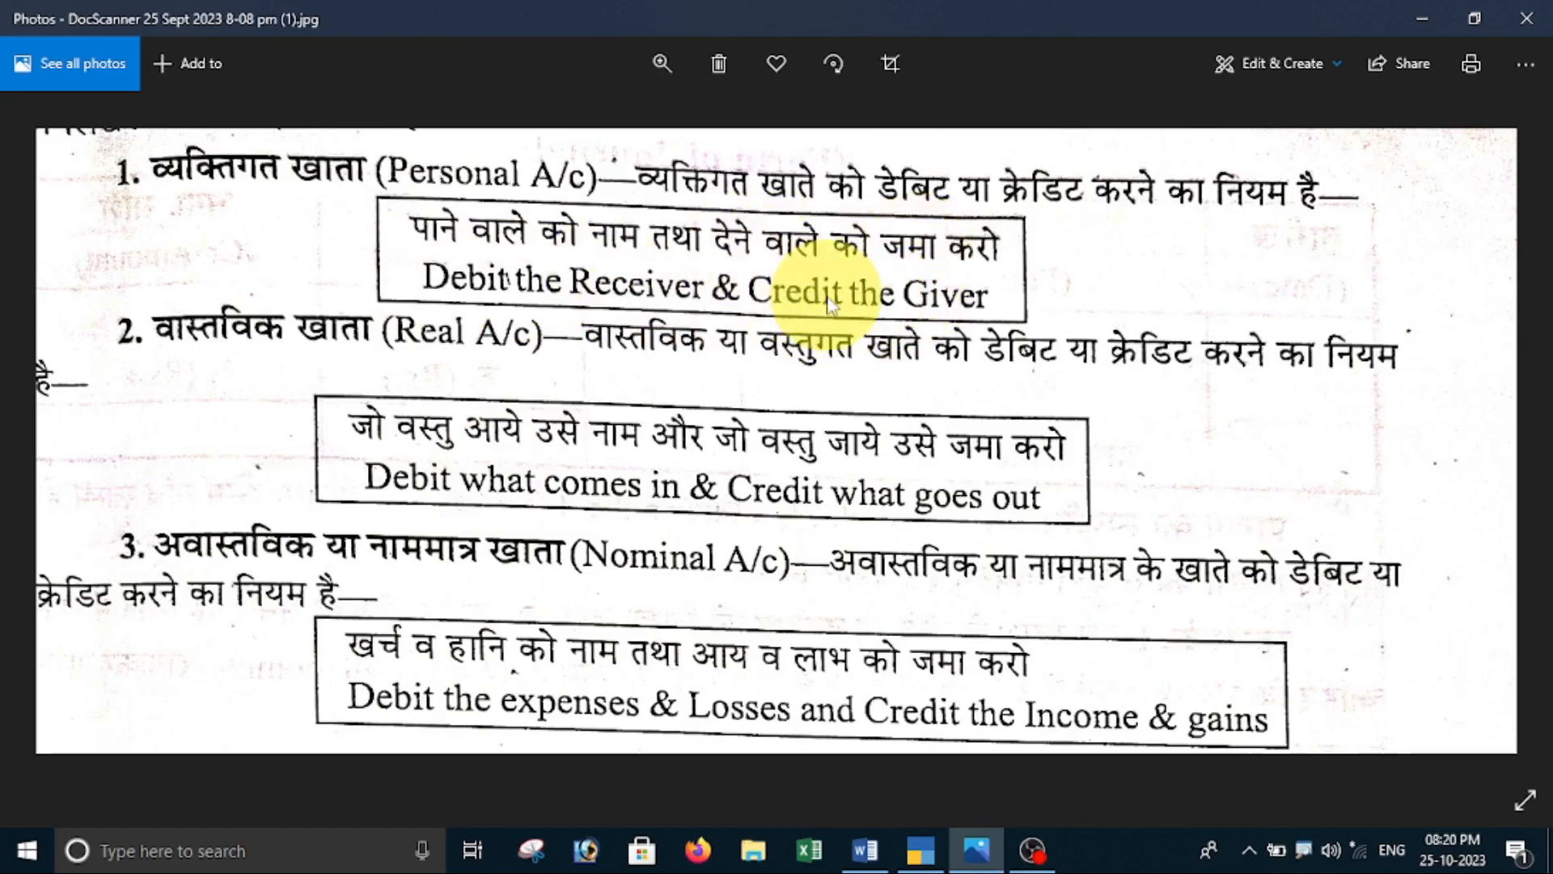
- Switch to TallyPrime and start a sales voucher in As Voucher mode
click(930, 849)
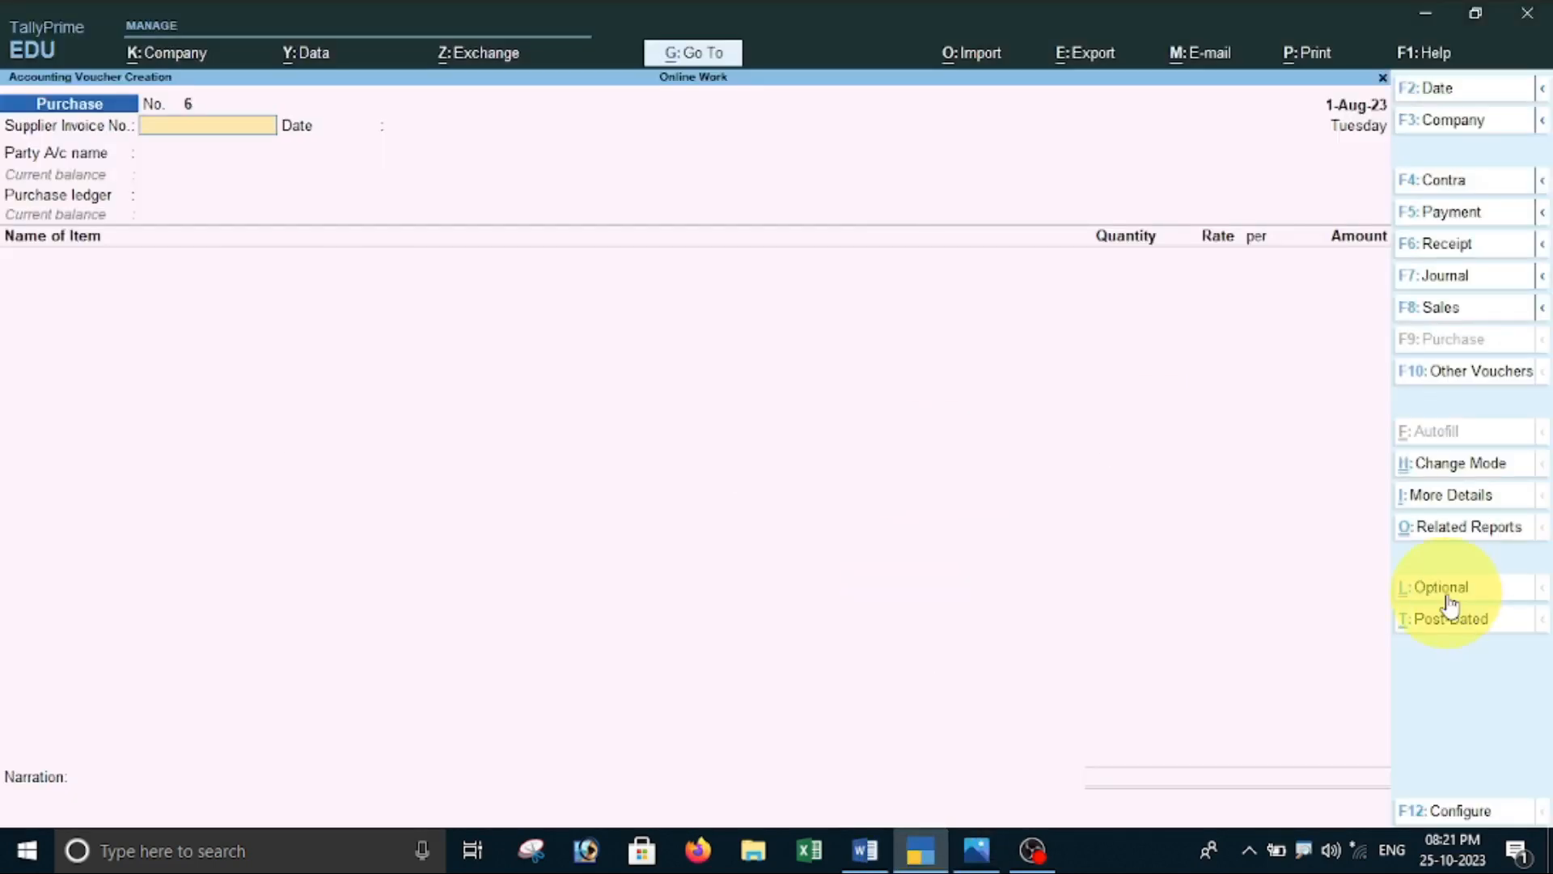
click(1432, 311)
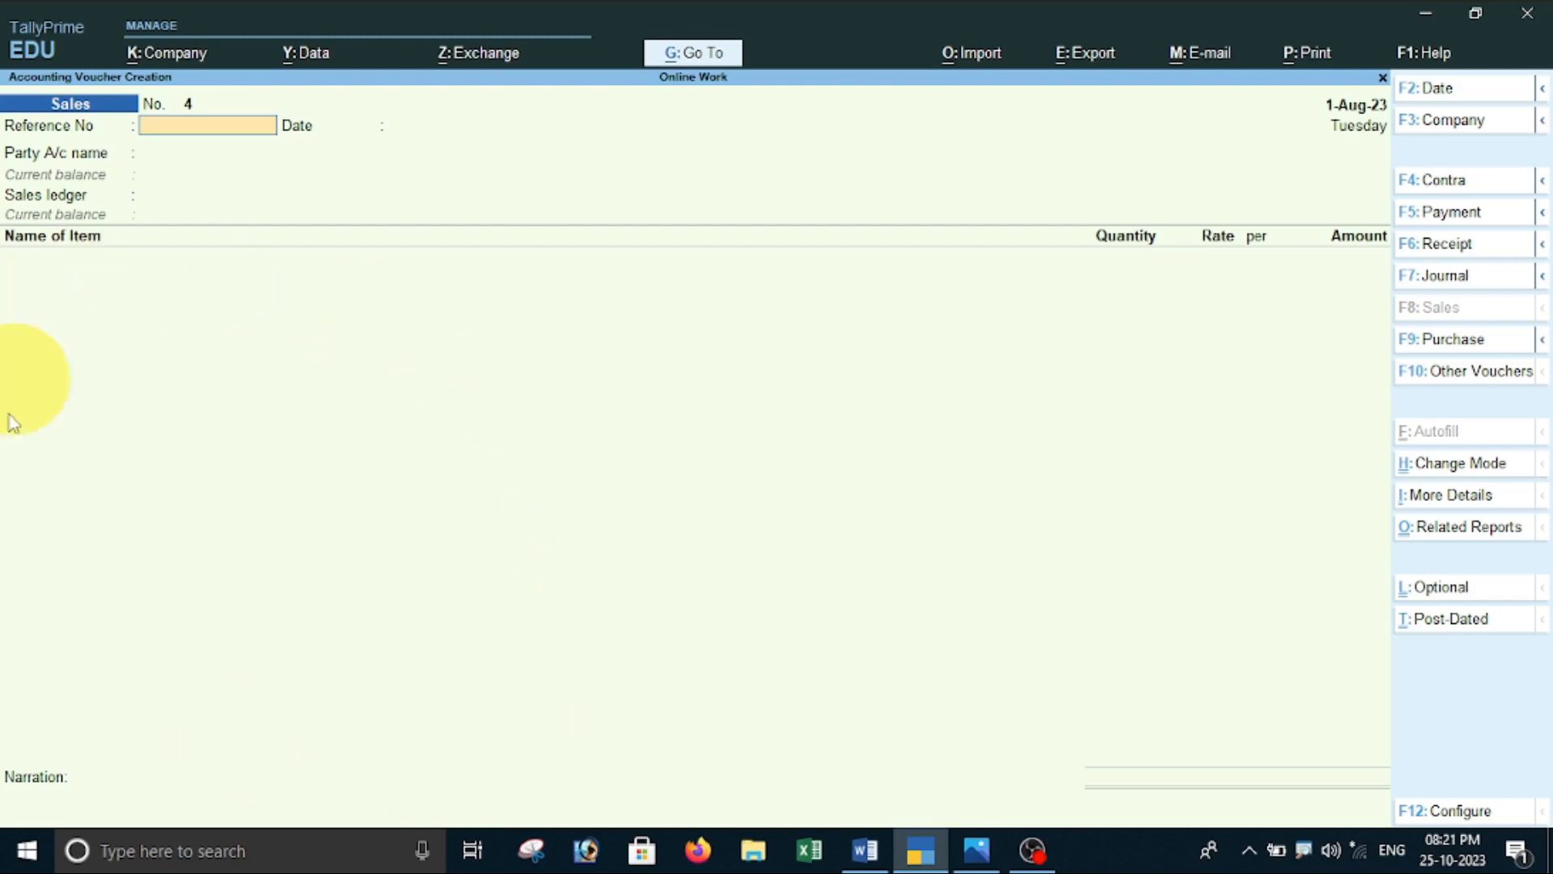
click(1477, 467)
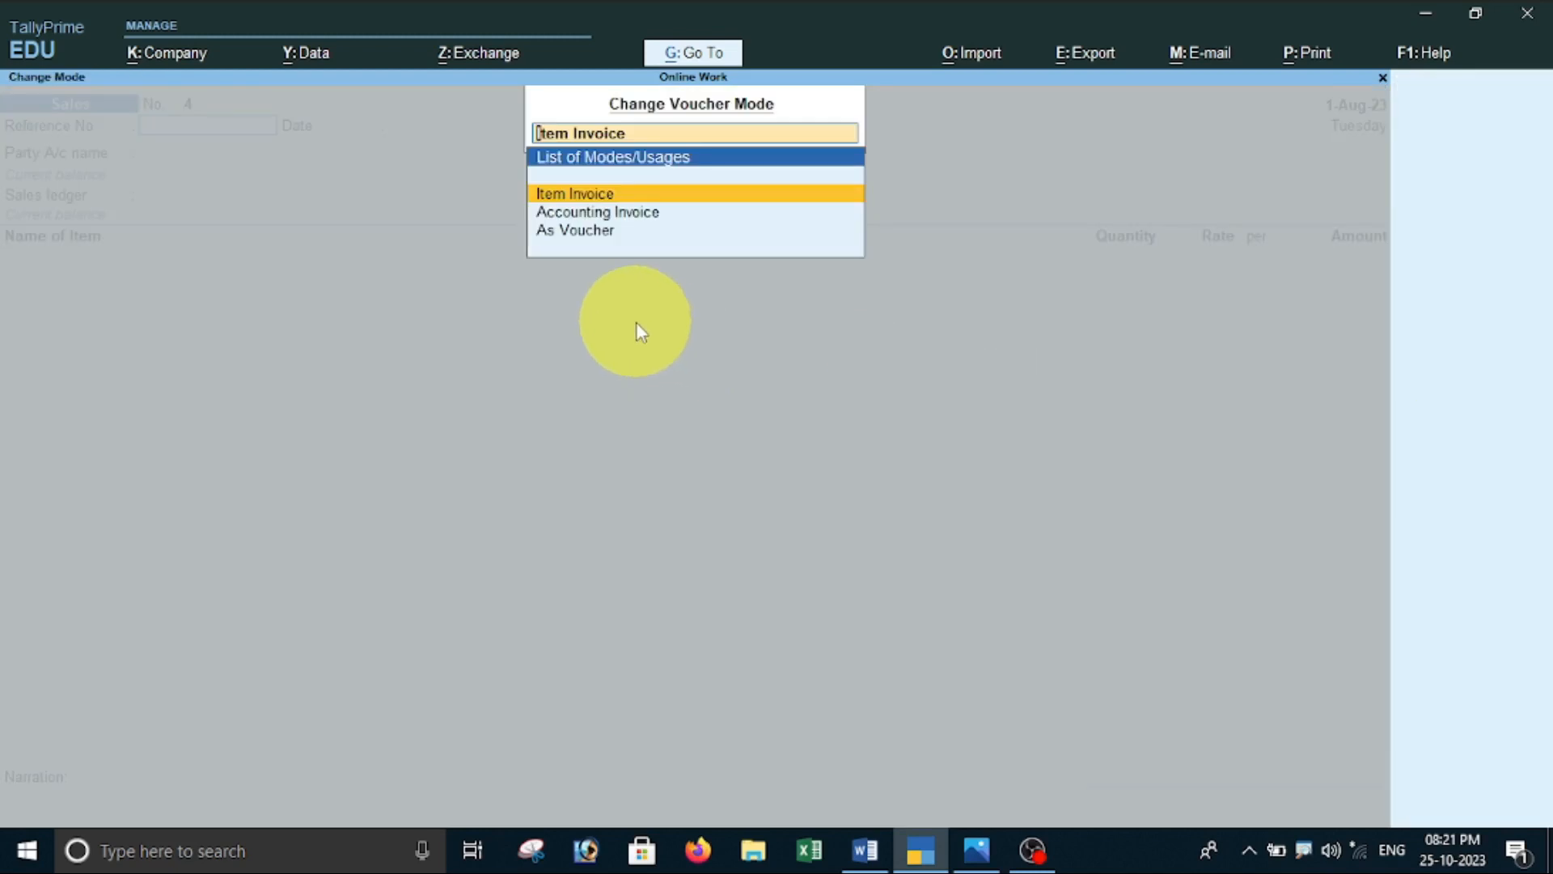
click(611, 235)
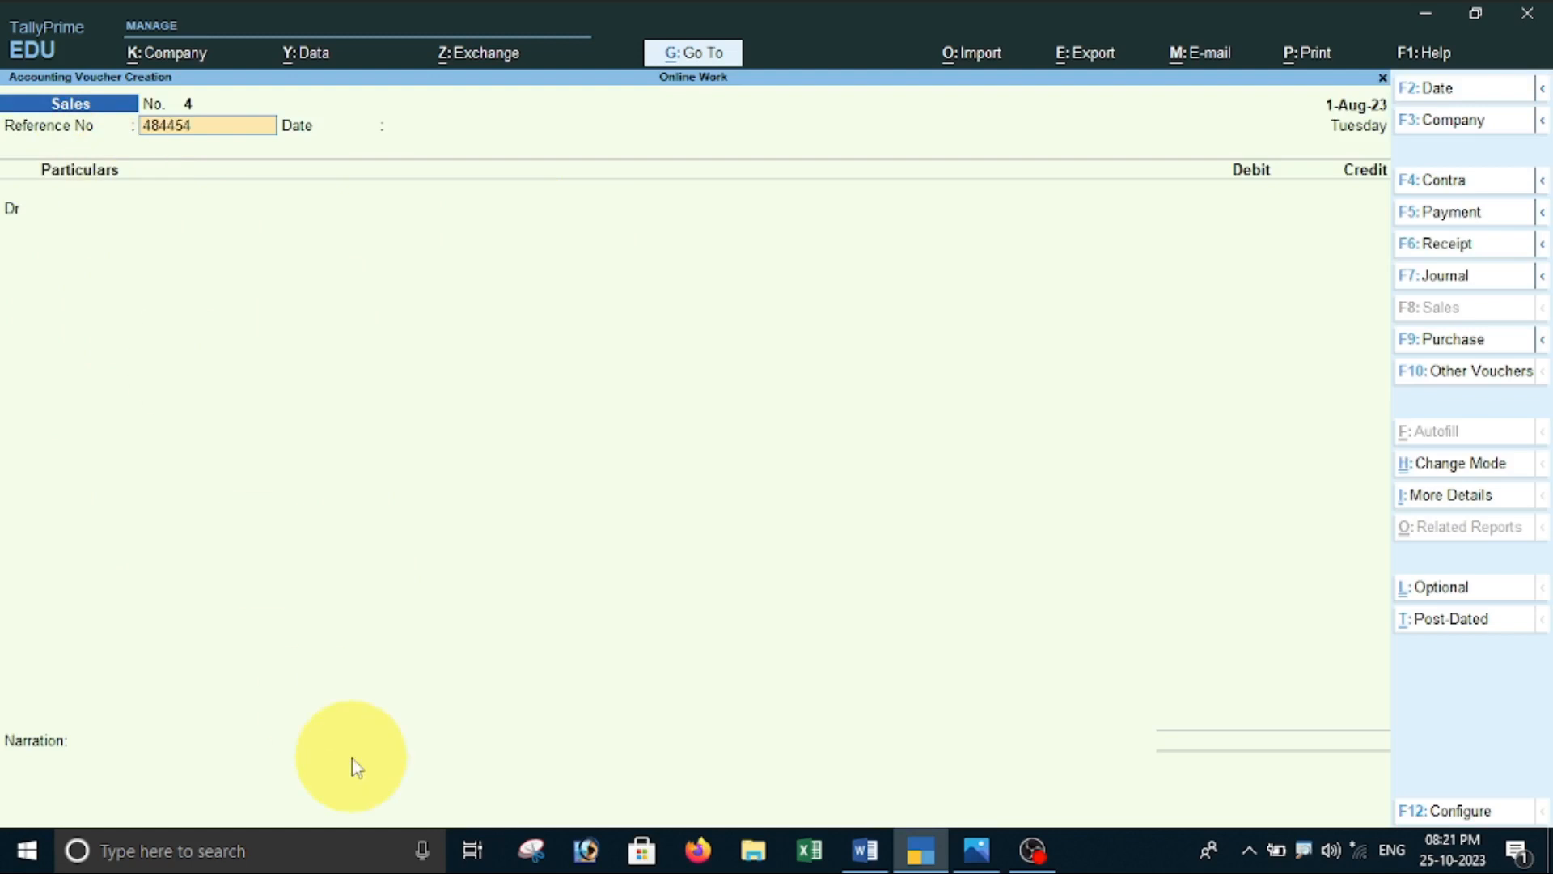
- Enter the sales reference number and set both the reference date and the voucher date to 2-Aug-23
text(484454)
key(Return)
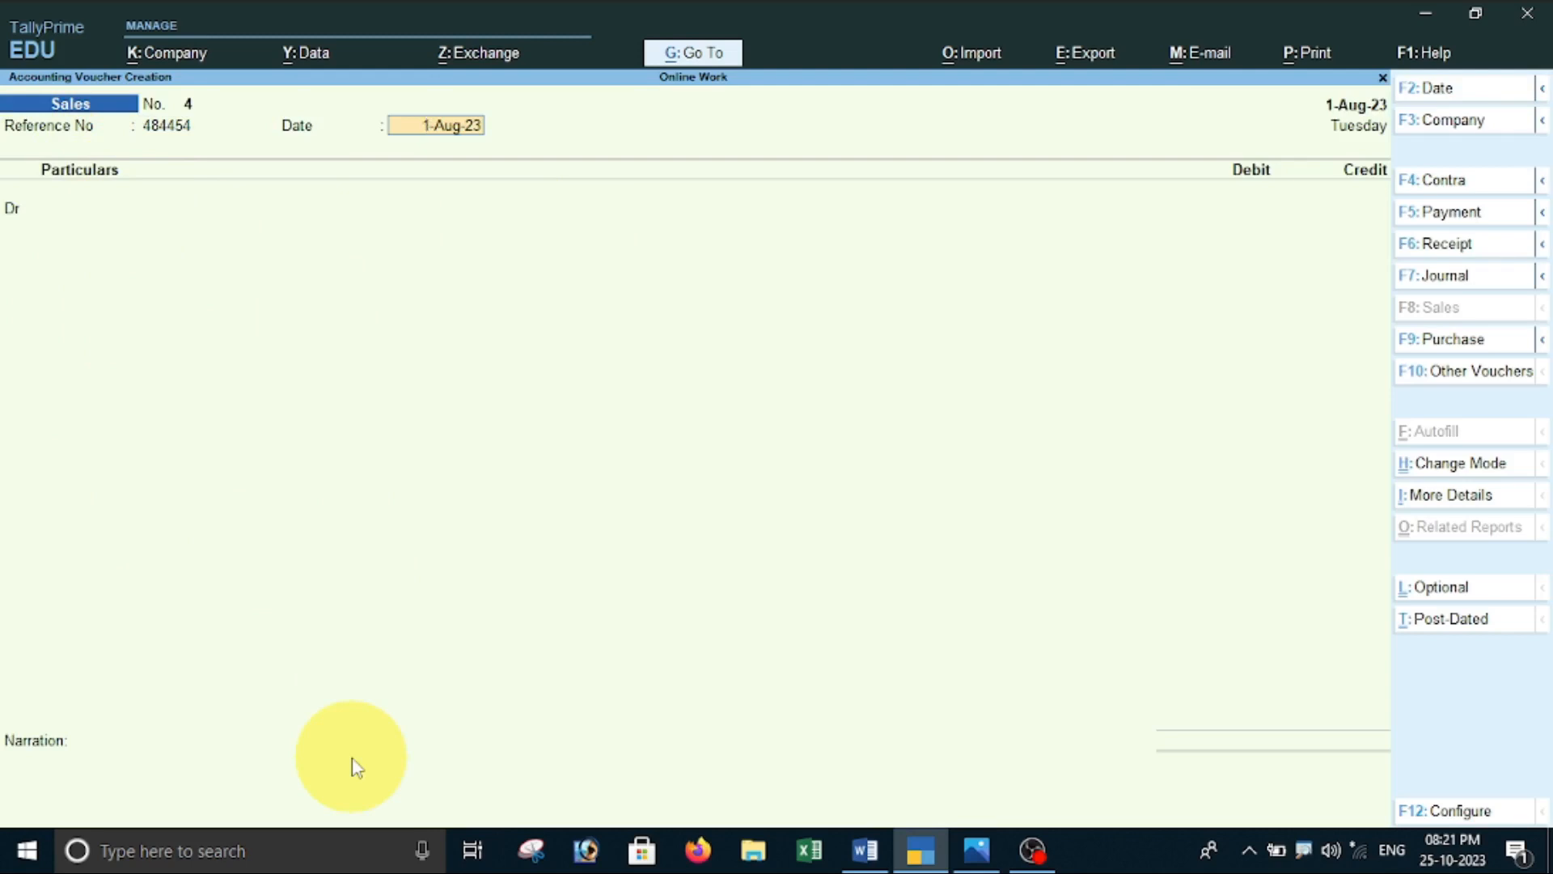
text(2-8)
key(Return)
key(F2)
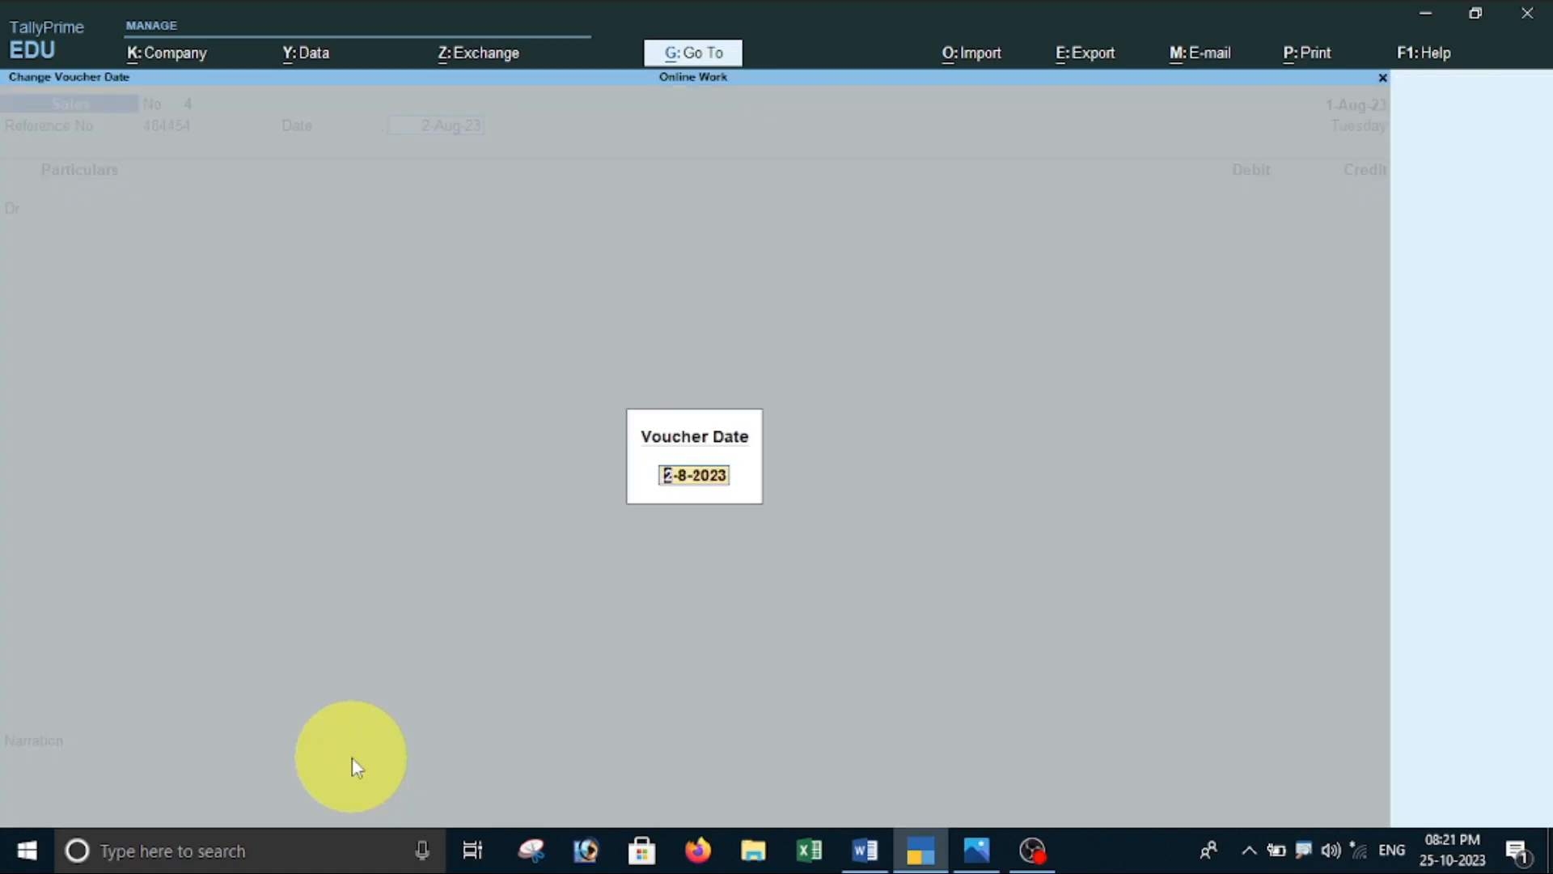
key(Return)
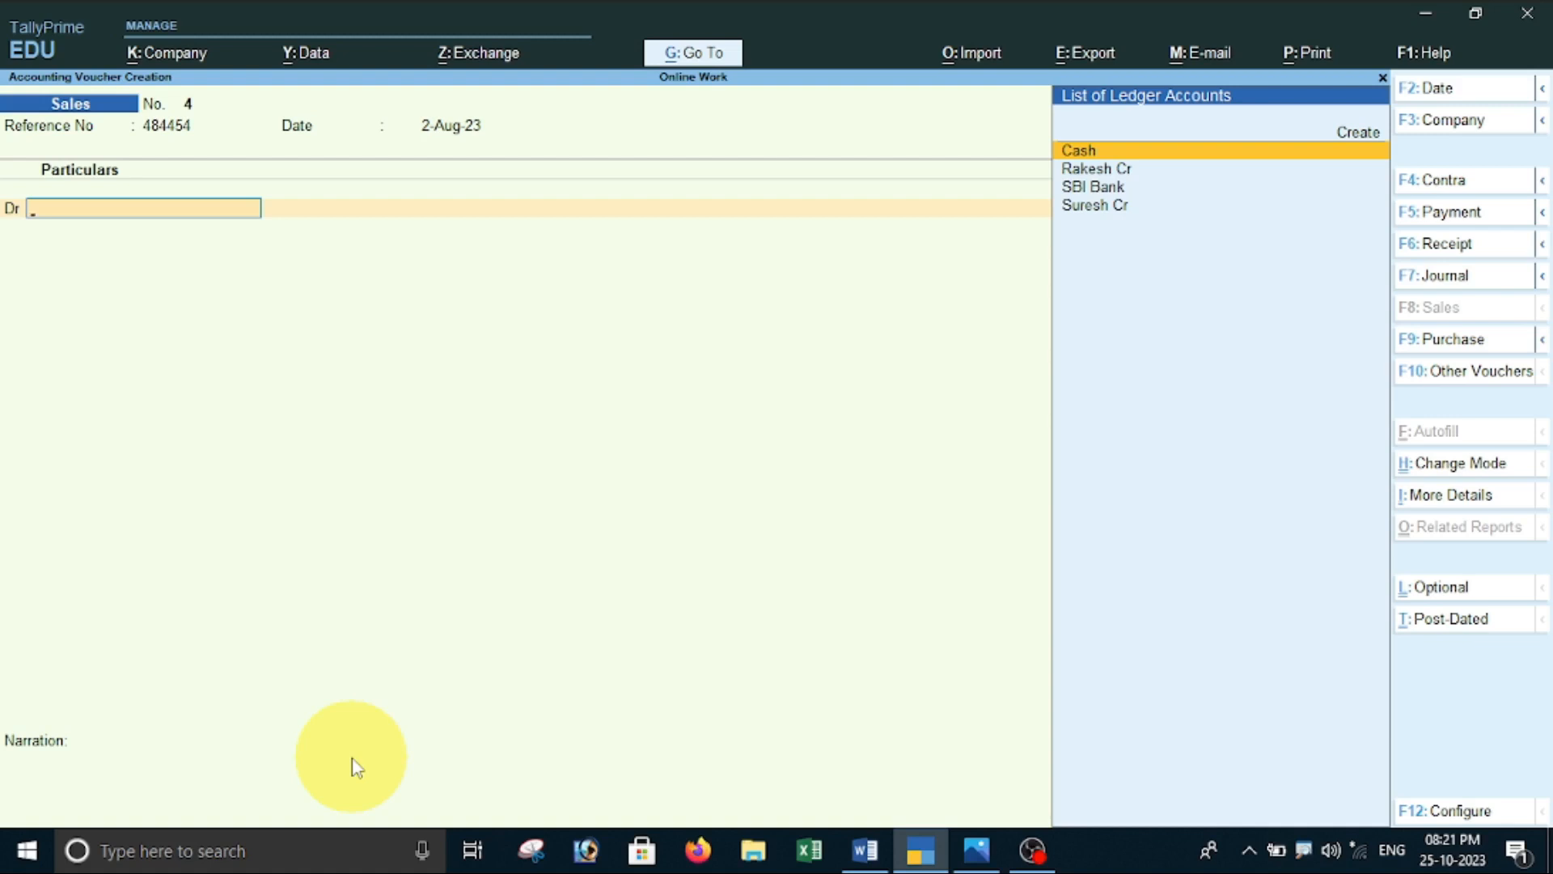
- Check the first credit sale in the Word document and start a new ledger in TallyPrime with the customer's name followed by Dr
click(864, 851)
scroll(863, 776, down, 6)
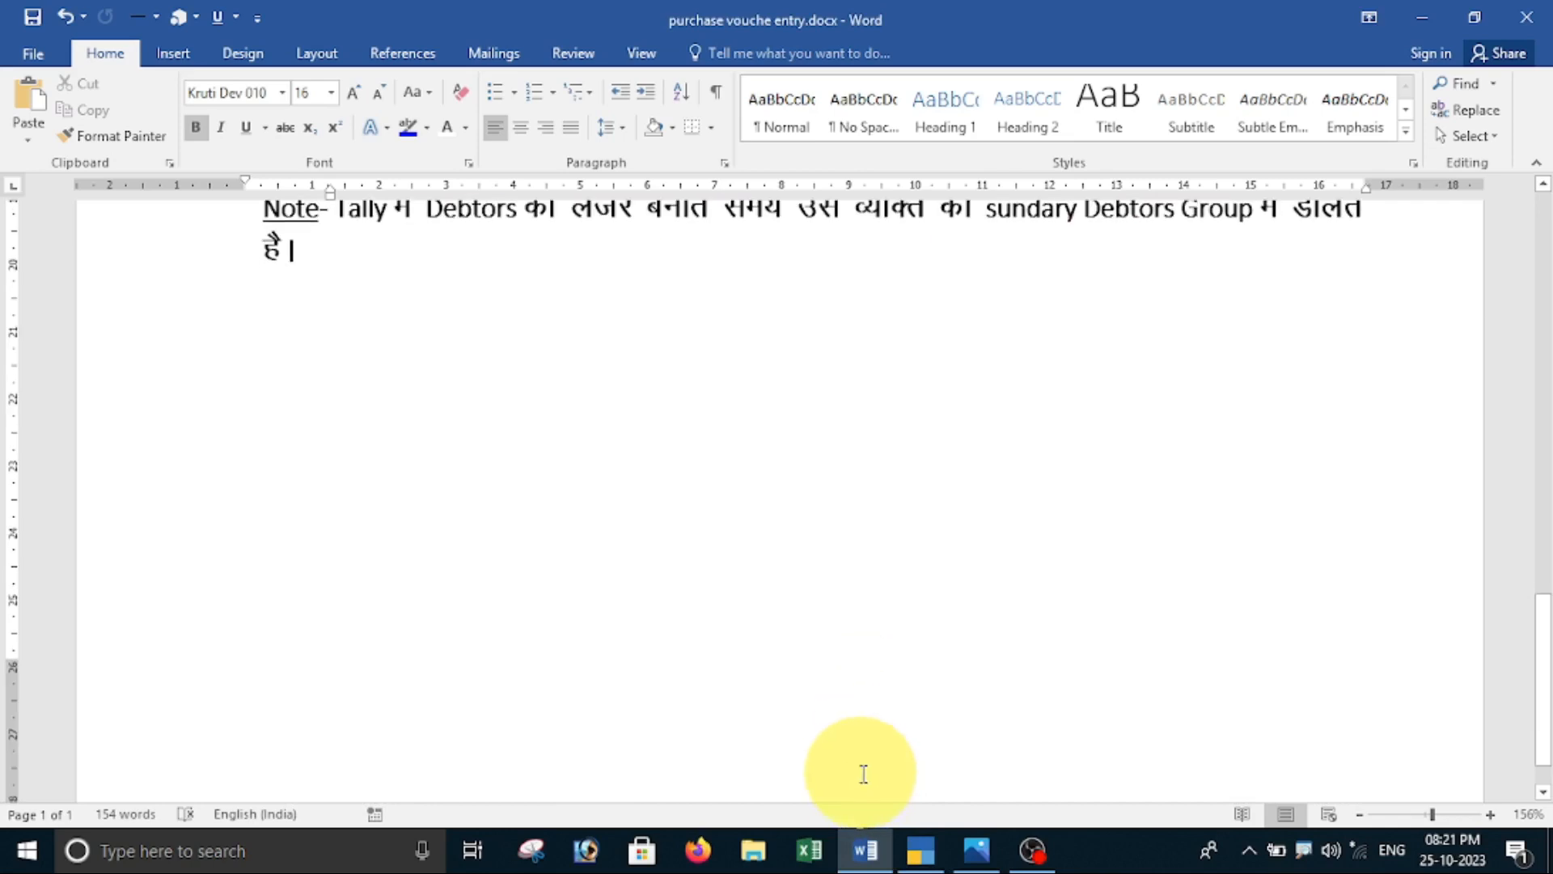
scroll(862, 775, up, 10)
scroll(860, 773, down, 2)
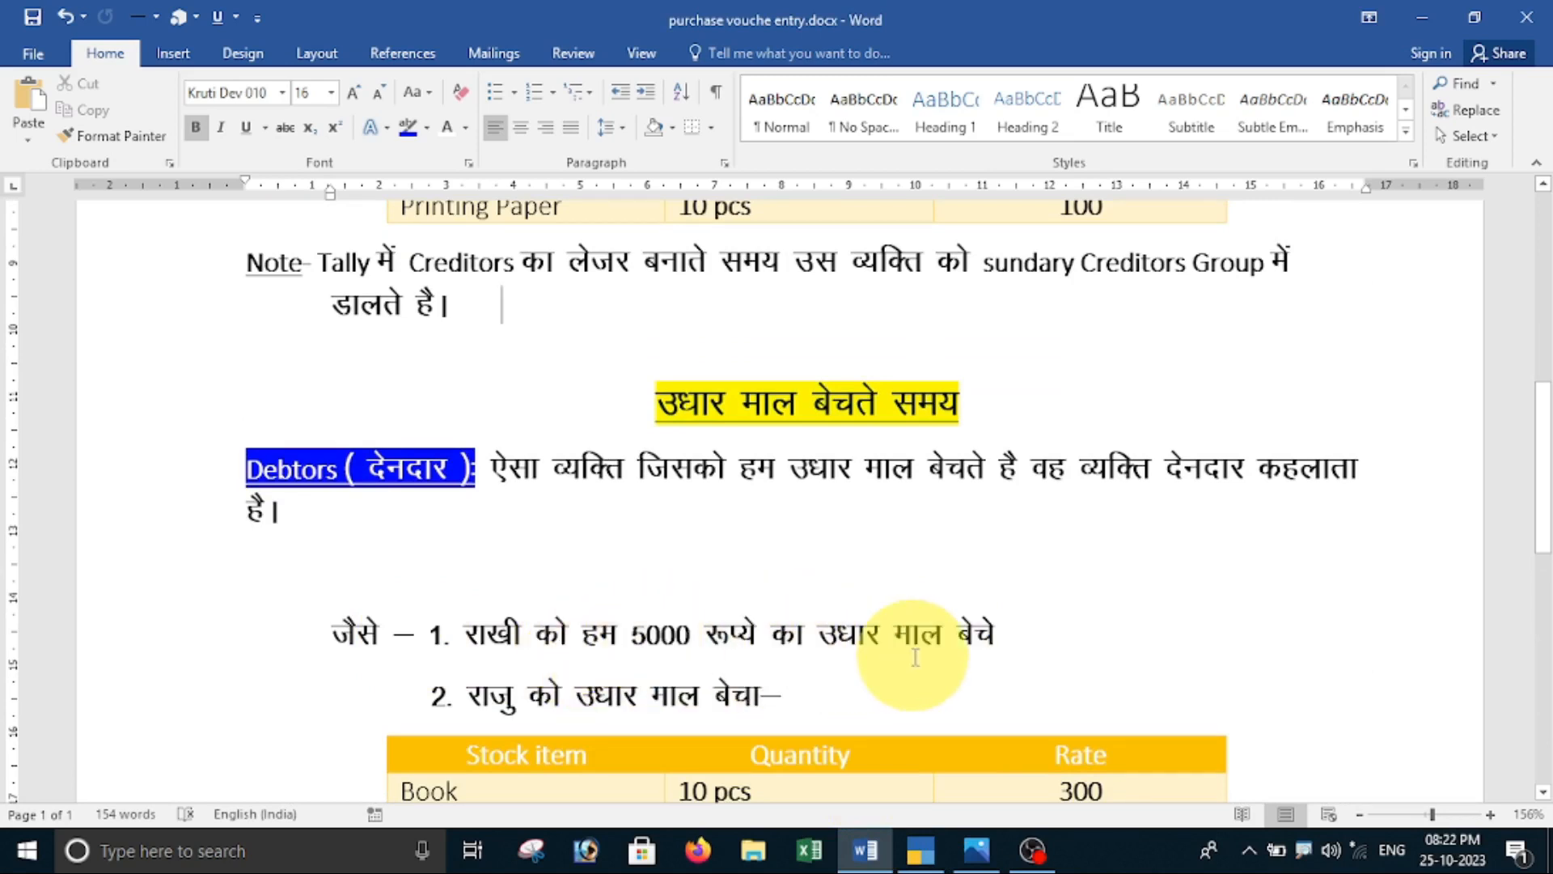
click(920, 850)
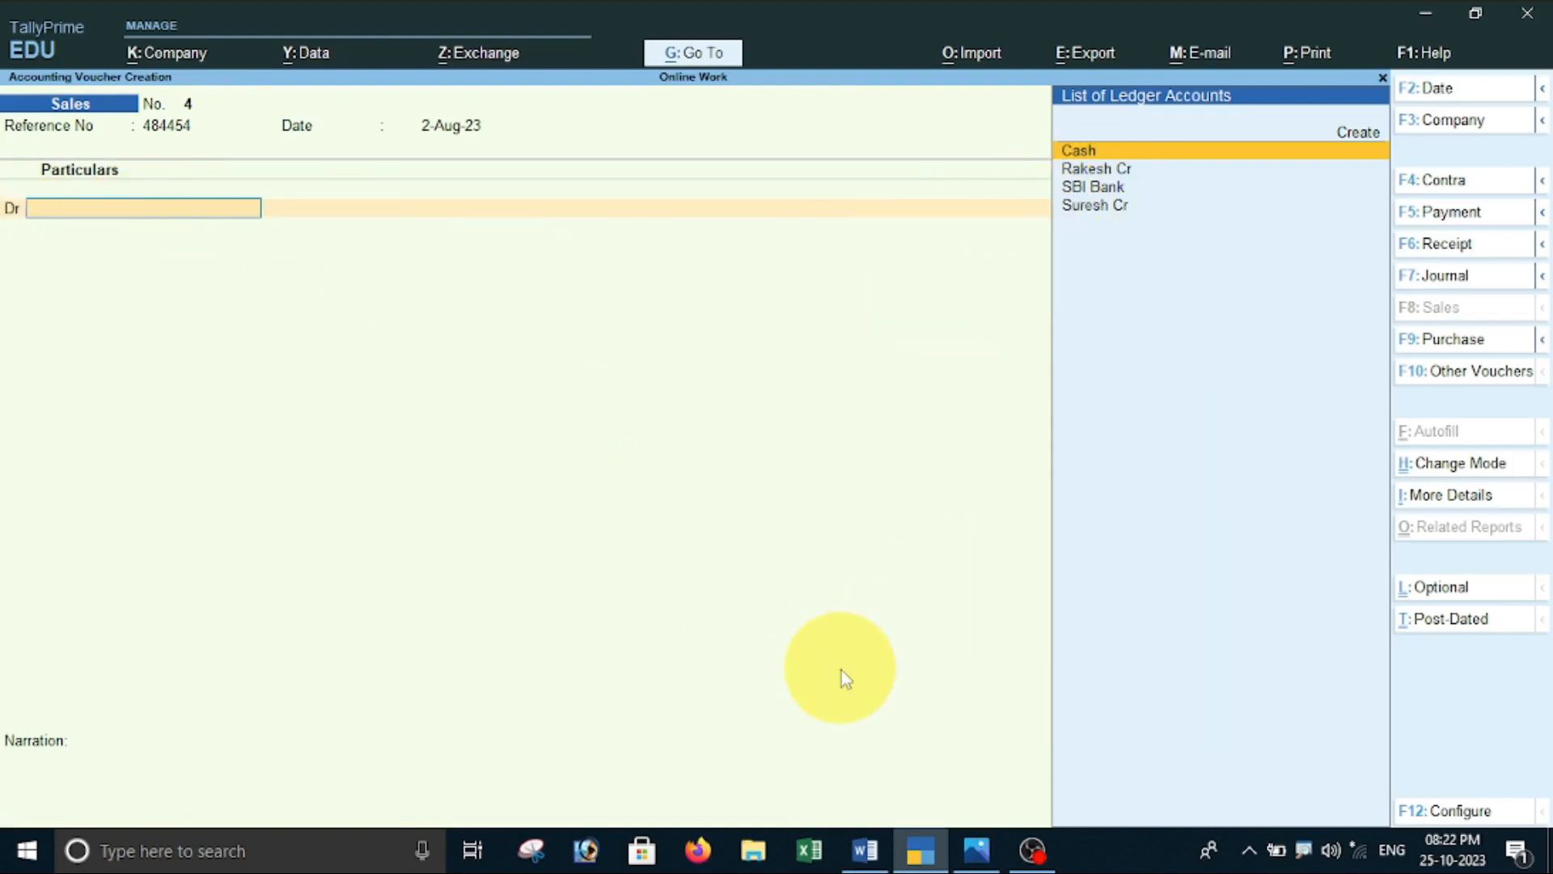
key(alt+c)
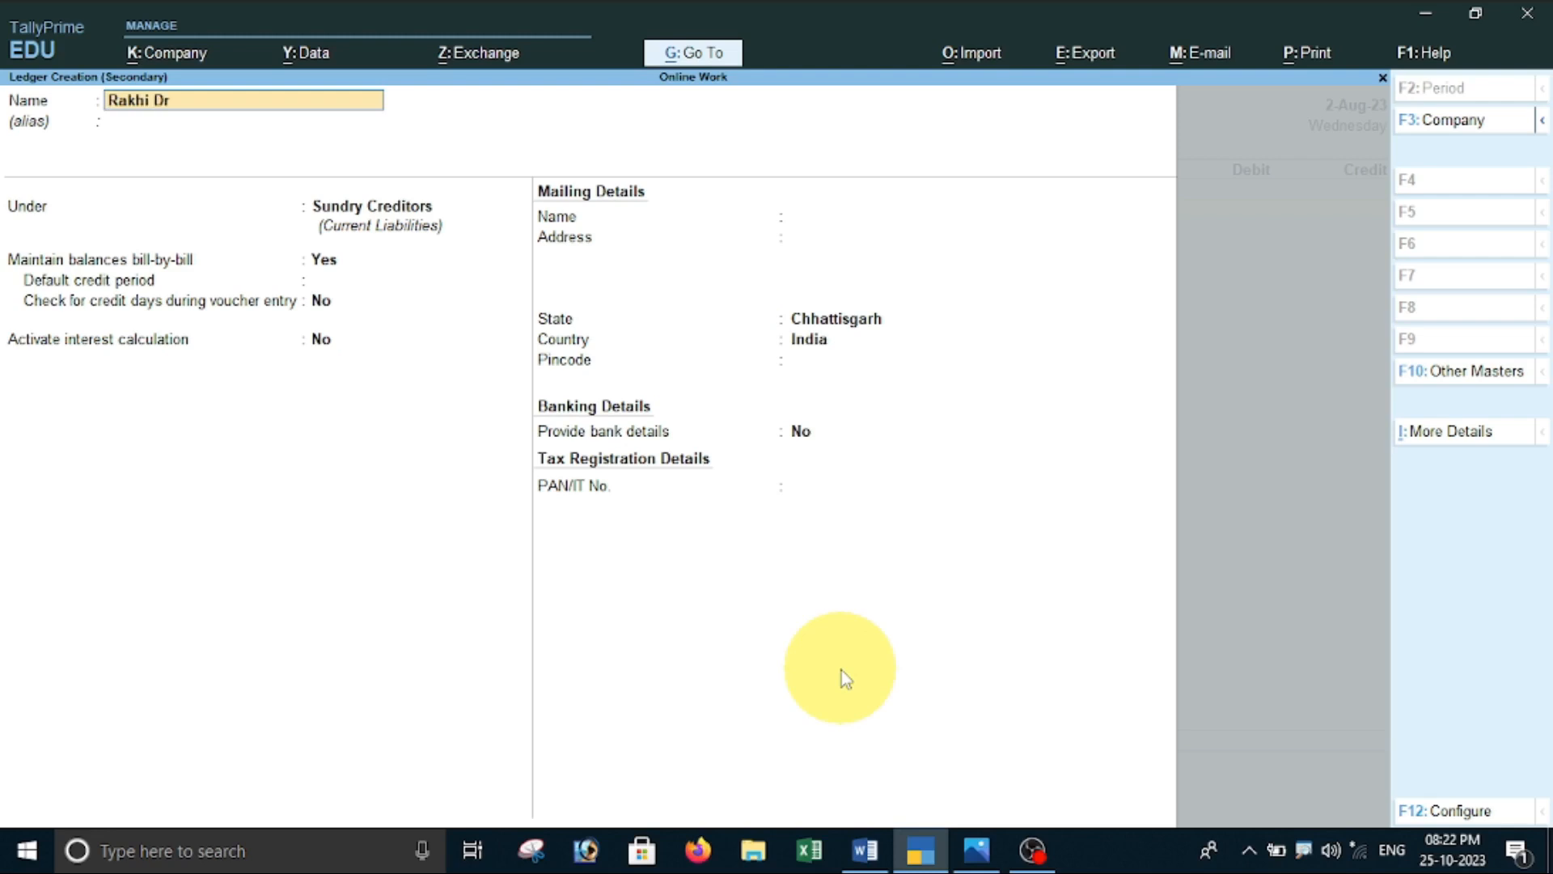
key(Return)
key(Return)
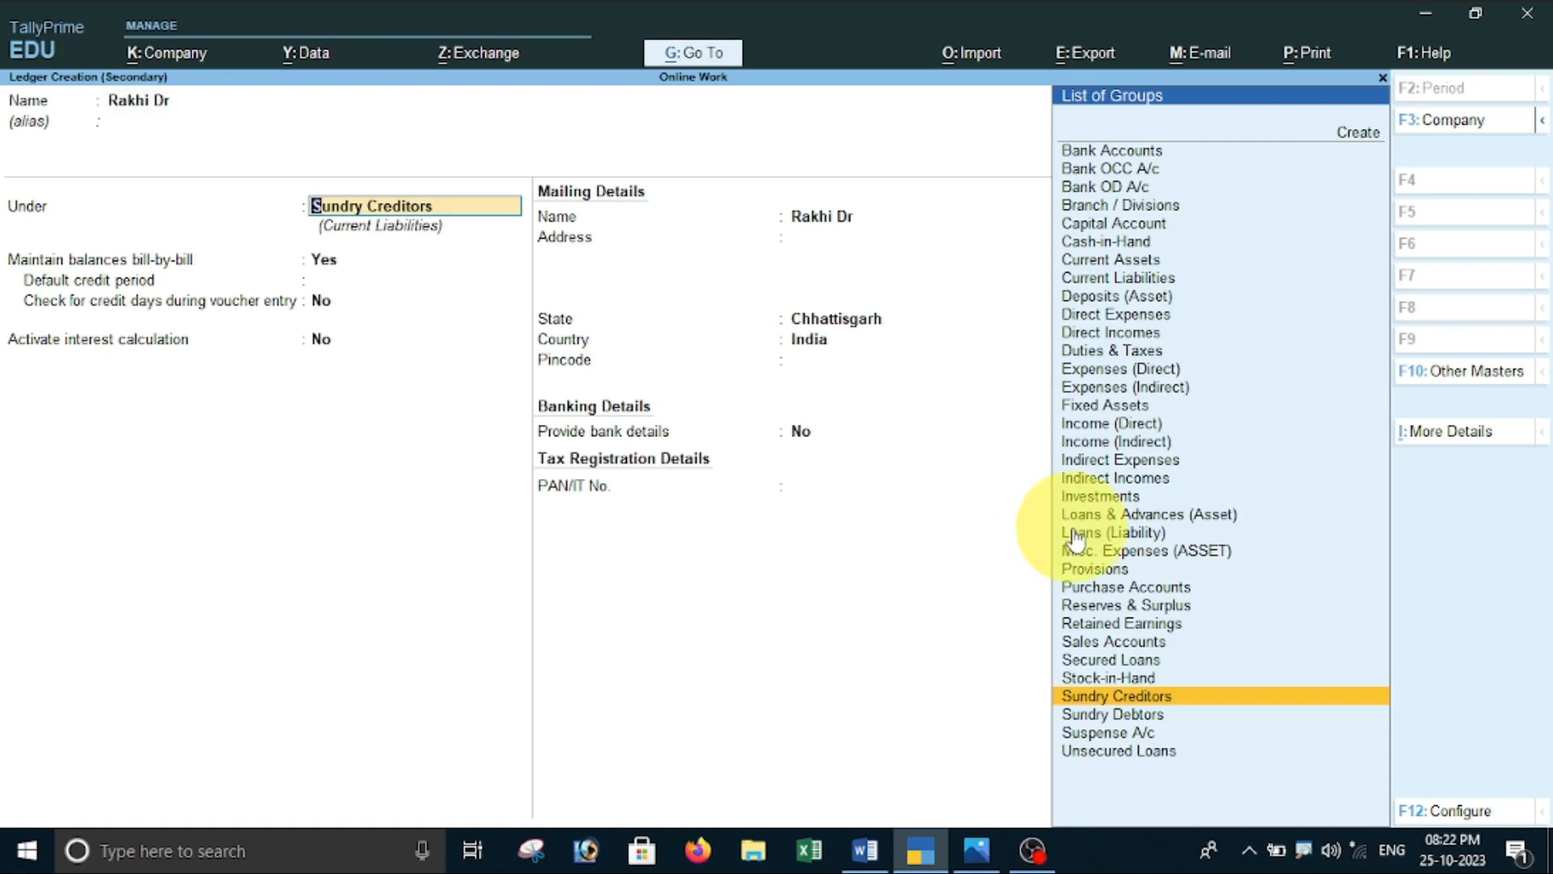
- Place the customer's ledger under Sundry Debtors, keep bill-by-bill balances at Yes, and save it with the remaining defaults
text(S)
key(Down)
key(Down)
key(Down)
key(Down)
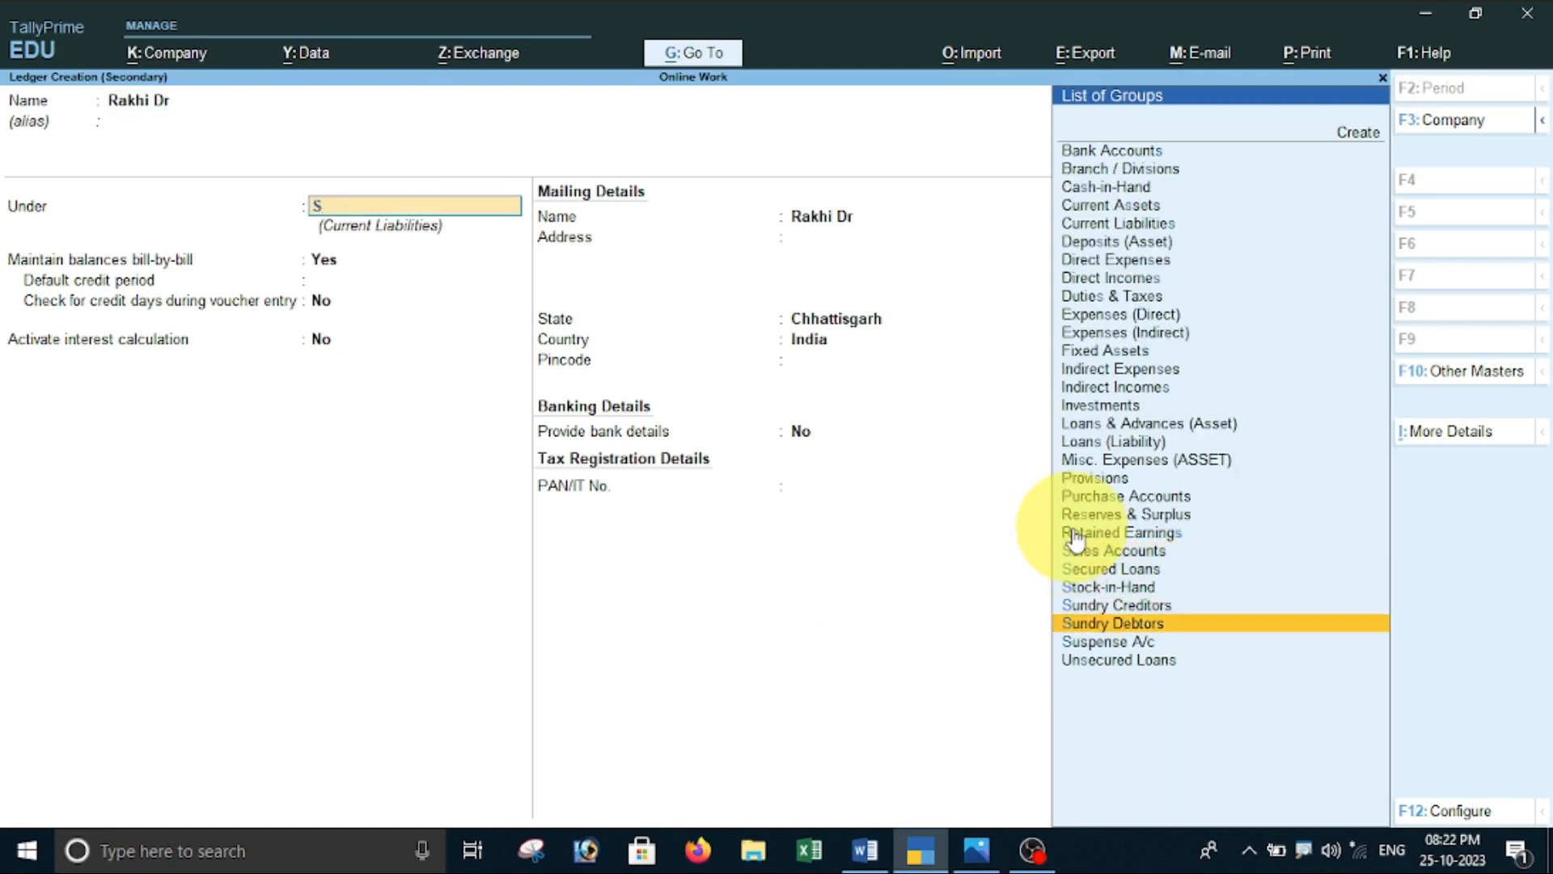
key(Return)
key(Return)
key(Return)
key(Return)
key(Return)
key(Return)
key(Return)
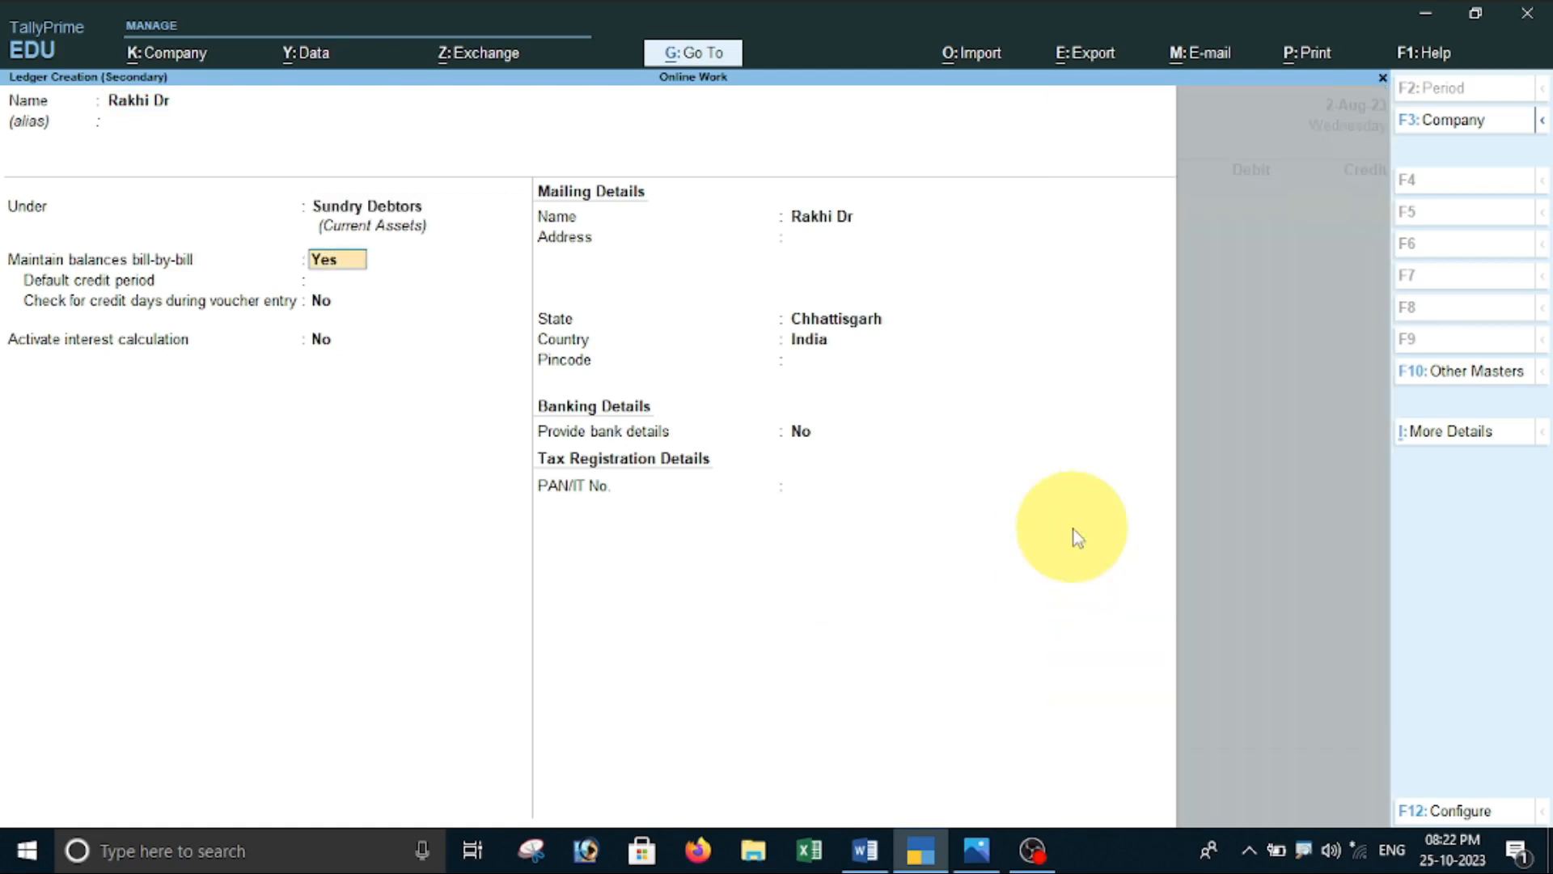
key(Return)
key(Return)
key(Return)
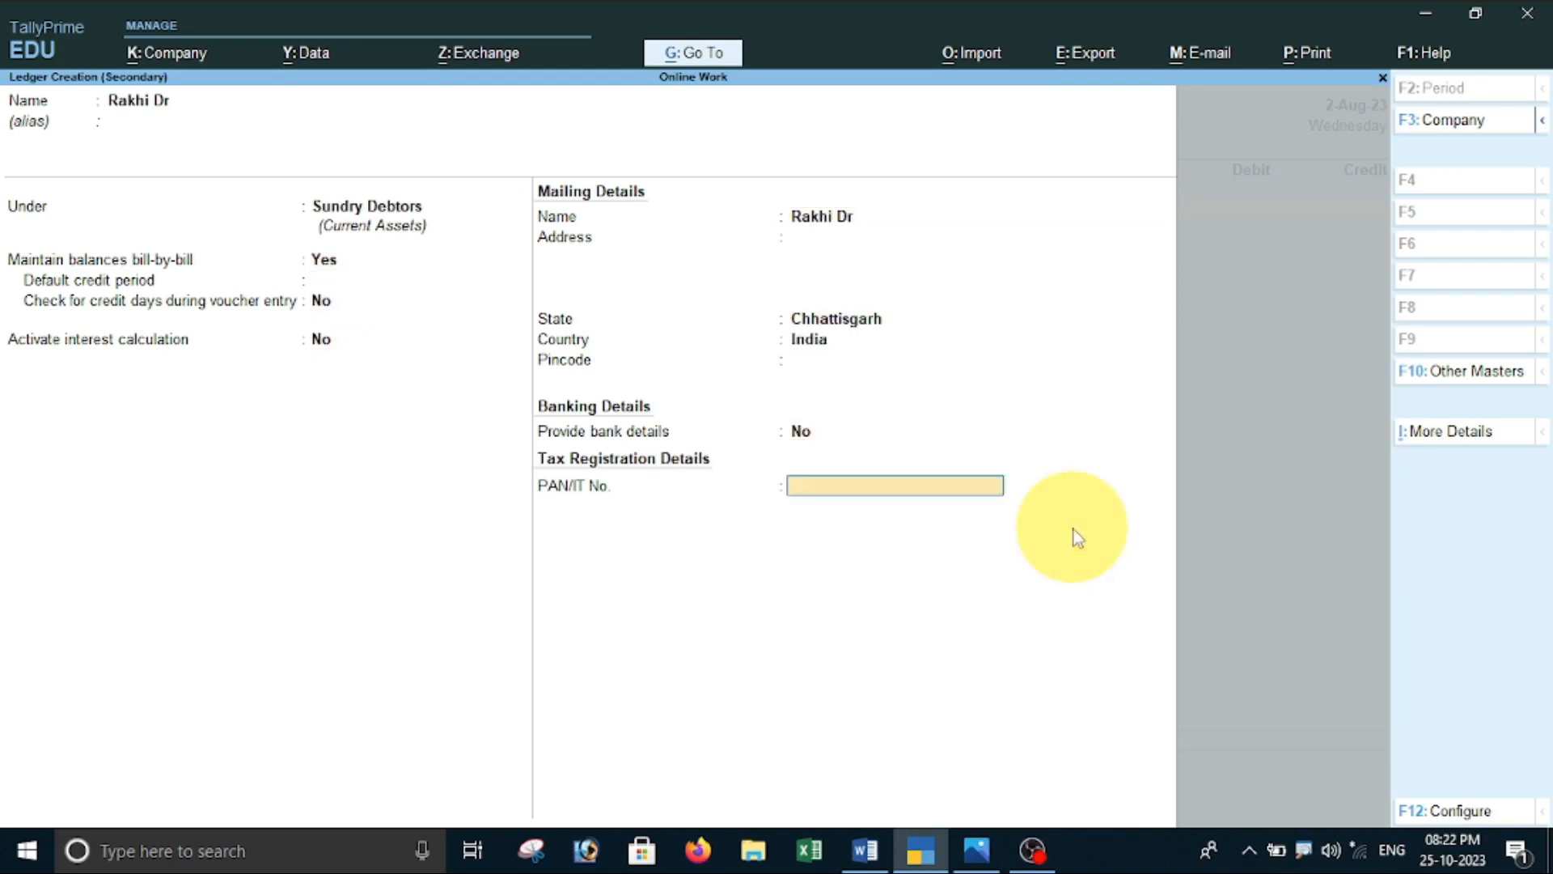
key(Return)
key(Return)
- Leave the dispatch details blank and accept the new debtor's party details for the sales voucher
key(Return)
key(Return)
key(Return)
key(Return)
key(Return)
key(Return)
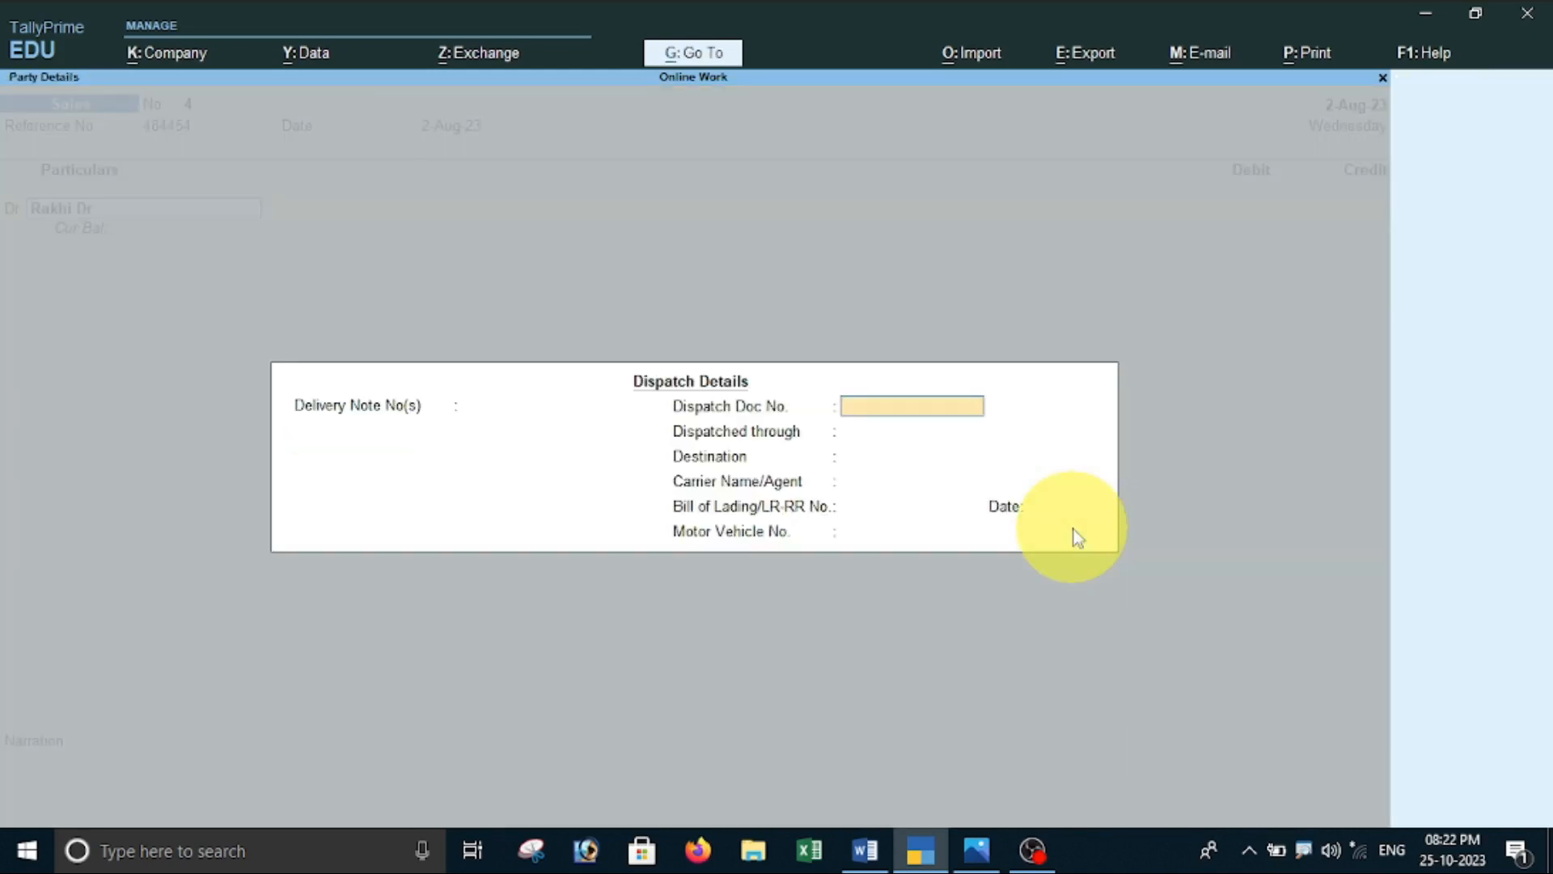
key(Return)
key(Return)
key(Return)
key(Return)
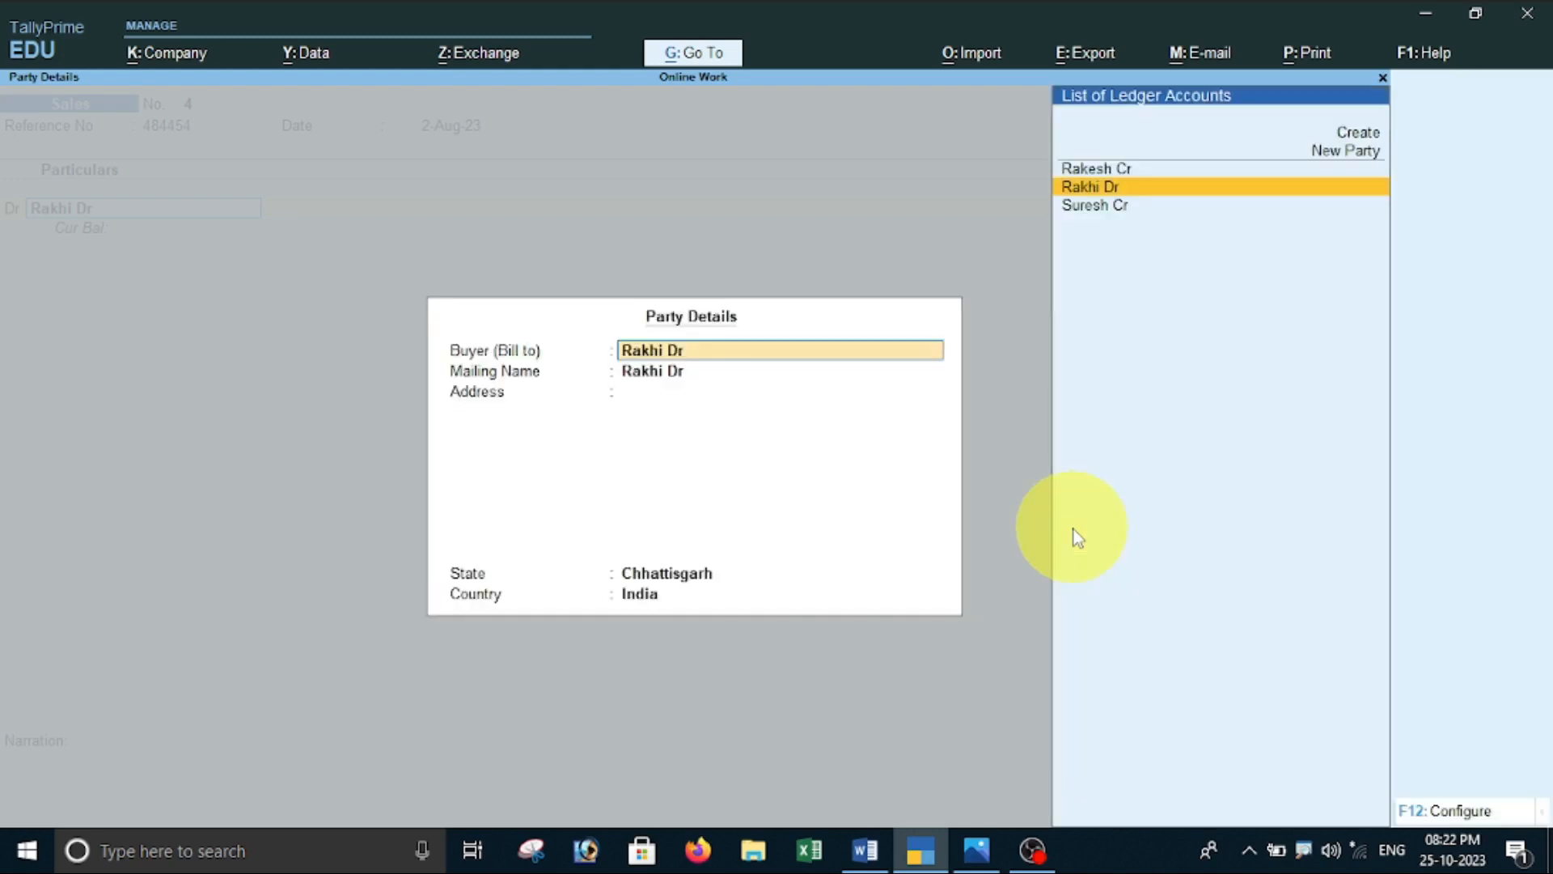
key(Return)
key(Return)
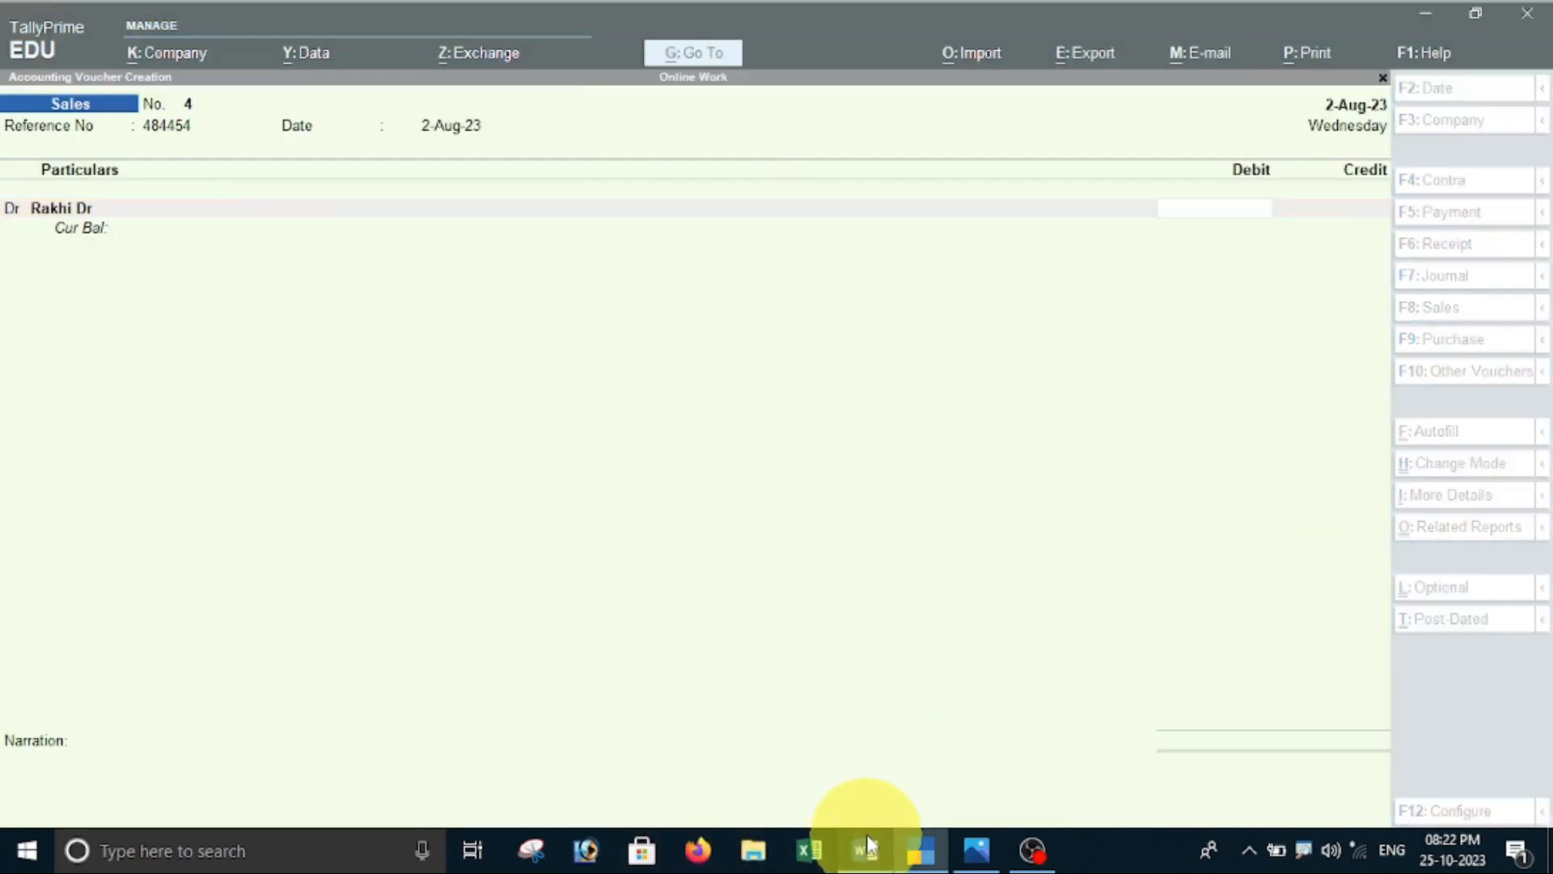
- Check the first sale's amount in Word, debit the customer 5,000, and record it bill-wise as New Ref 4
click(865, 850)
scroll(938, 671, down, 5)
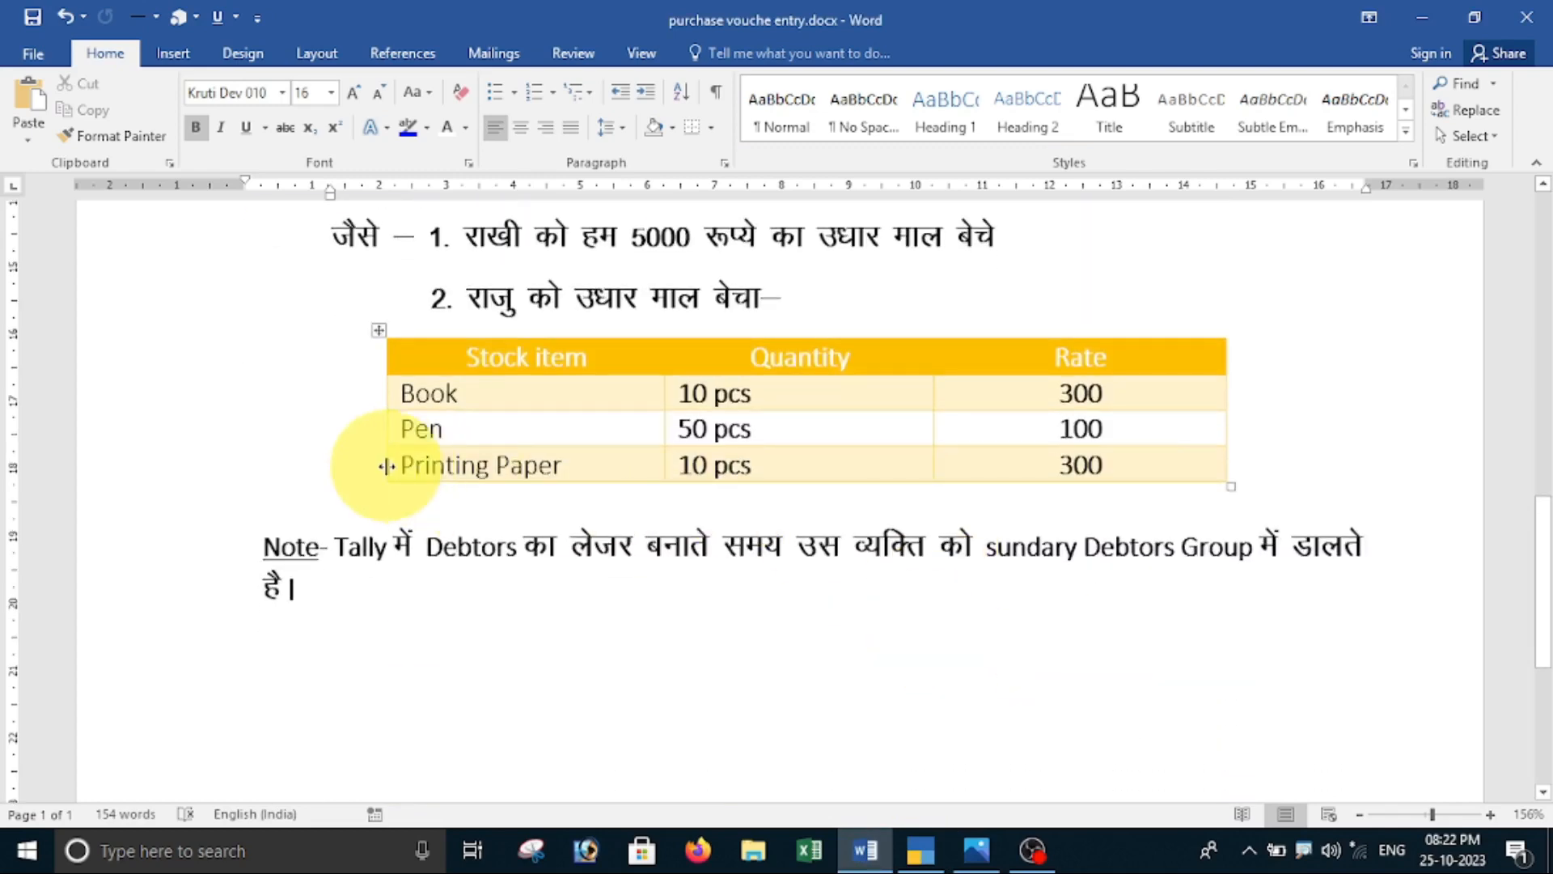
scroll(732, 526, up, 3)
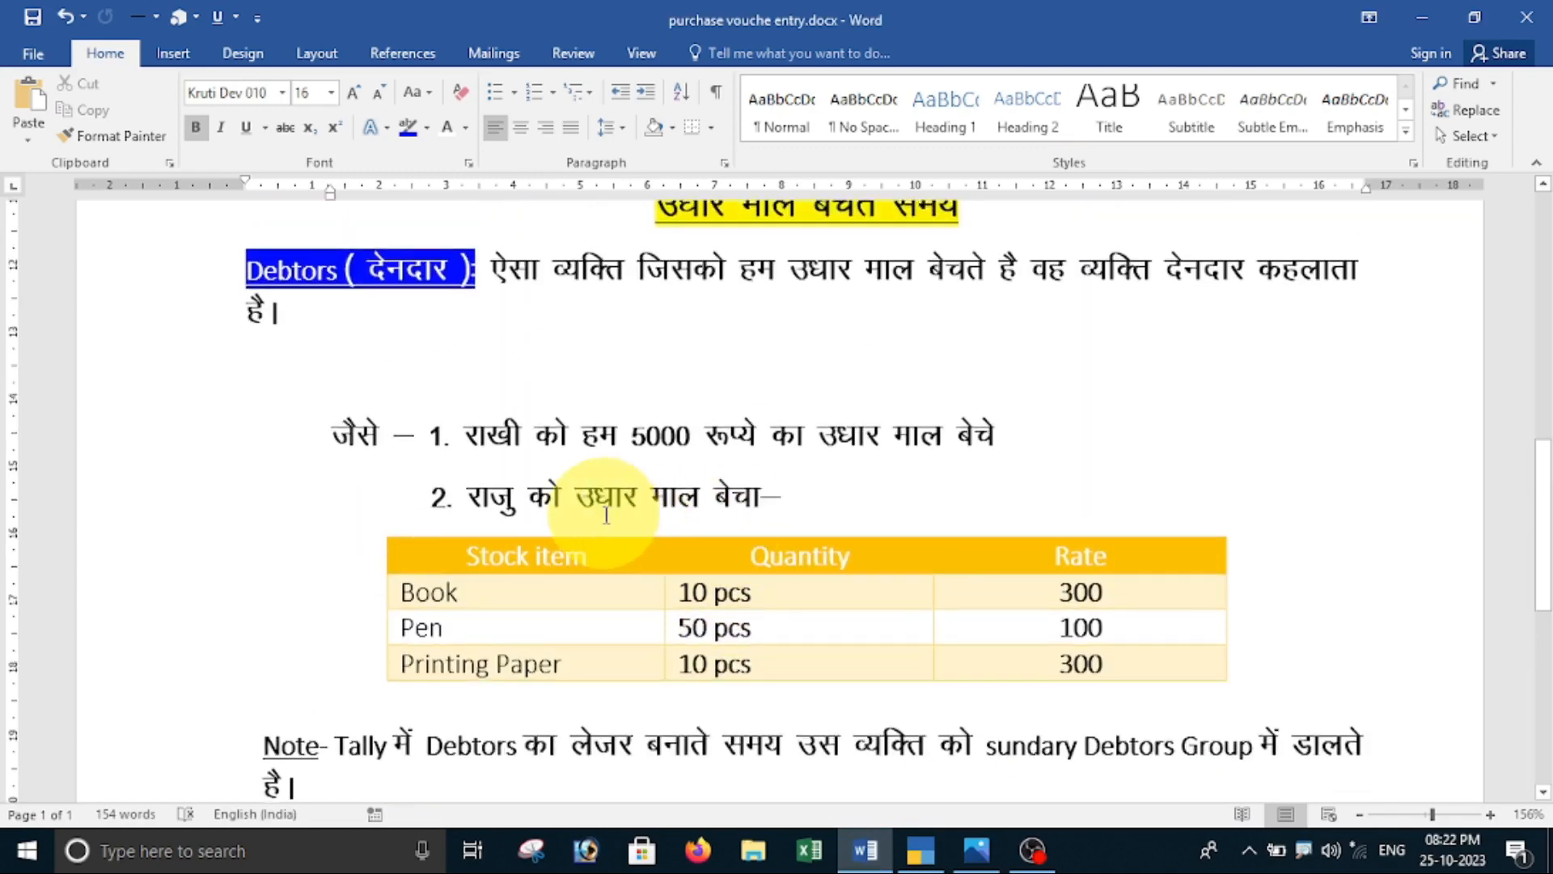
click(875, 857)
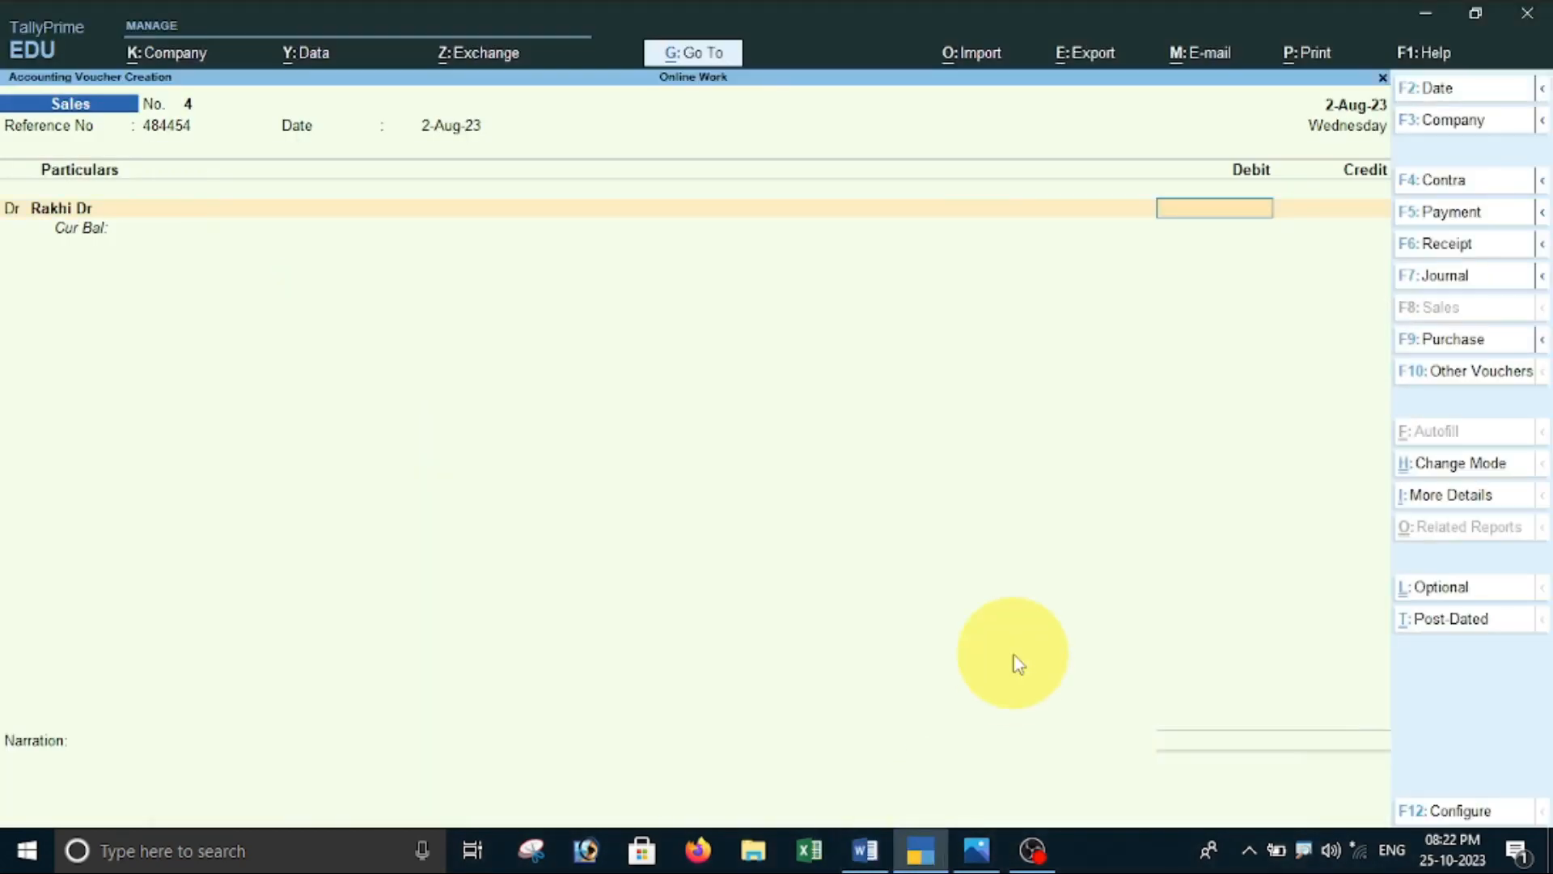
key(Return)
key(Return)
key(Return)
key(Return)
key(Return)
key(Return)
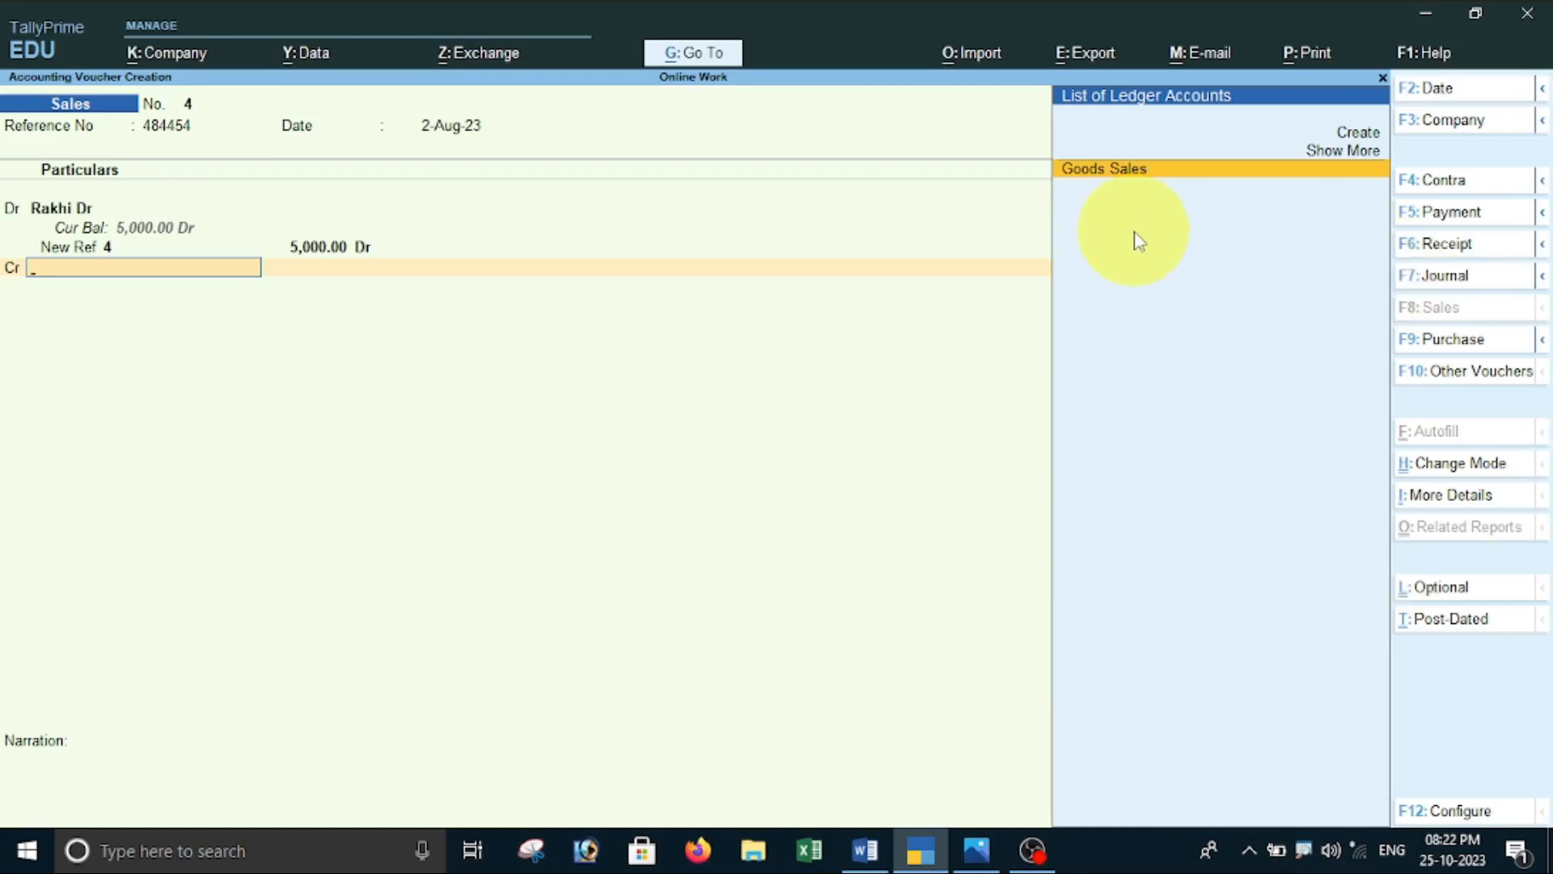
- Credit Goods Sales with 5,000 without inventory items and save the voucher with a narration stating the goods sale and customer's name
key(Return)
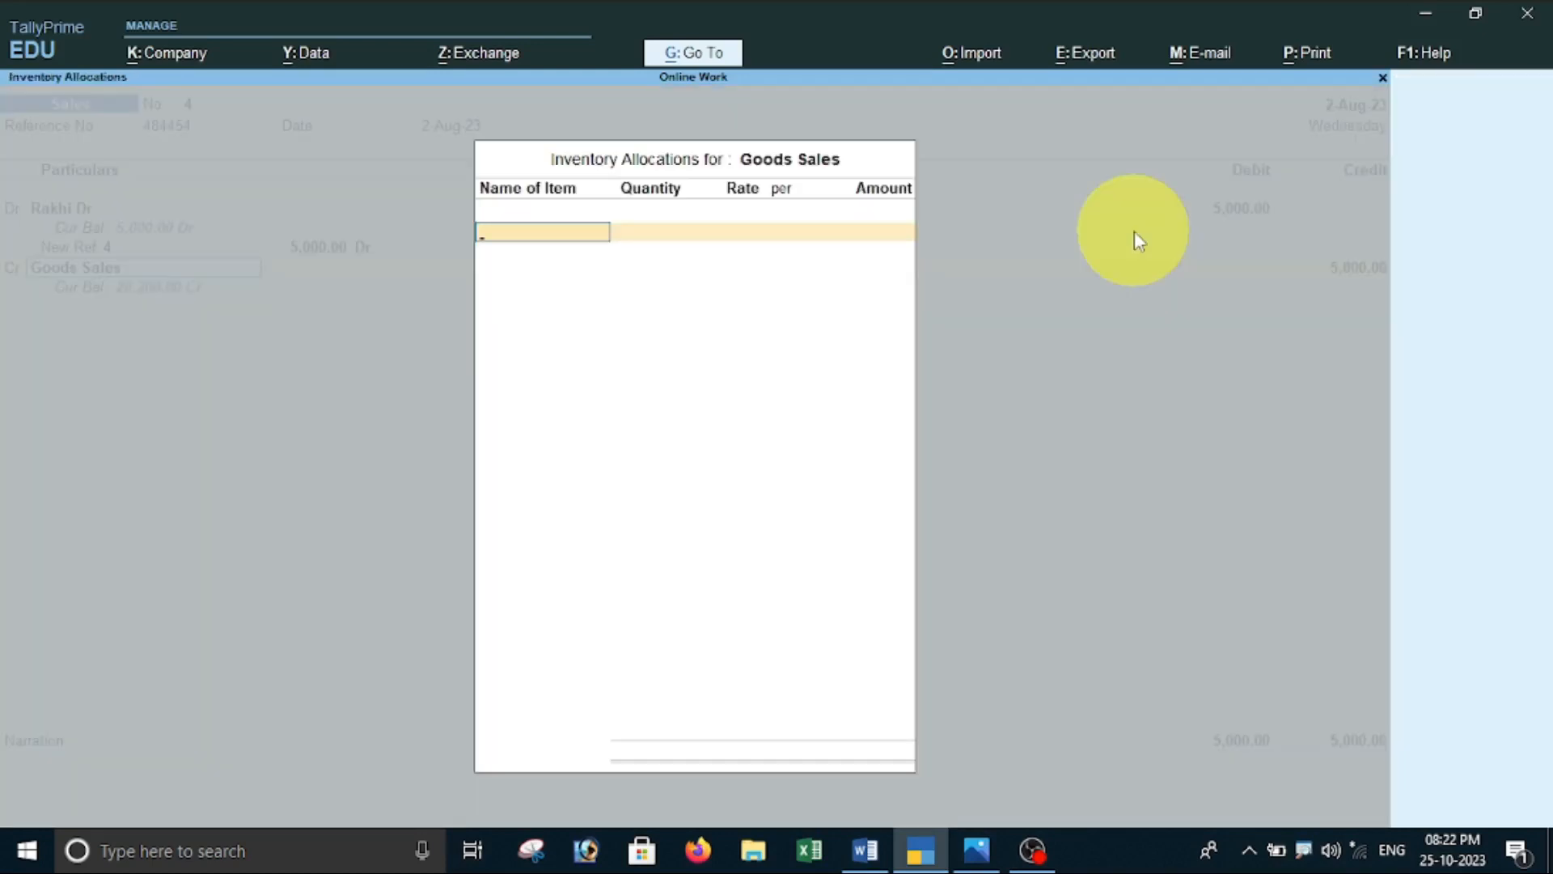
key(Return)
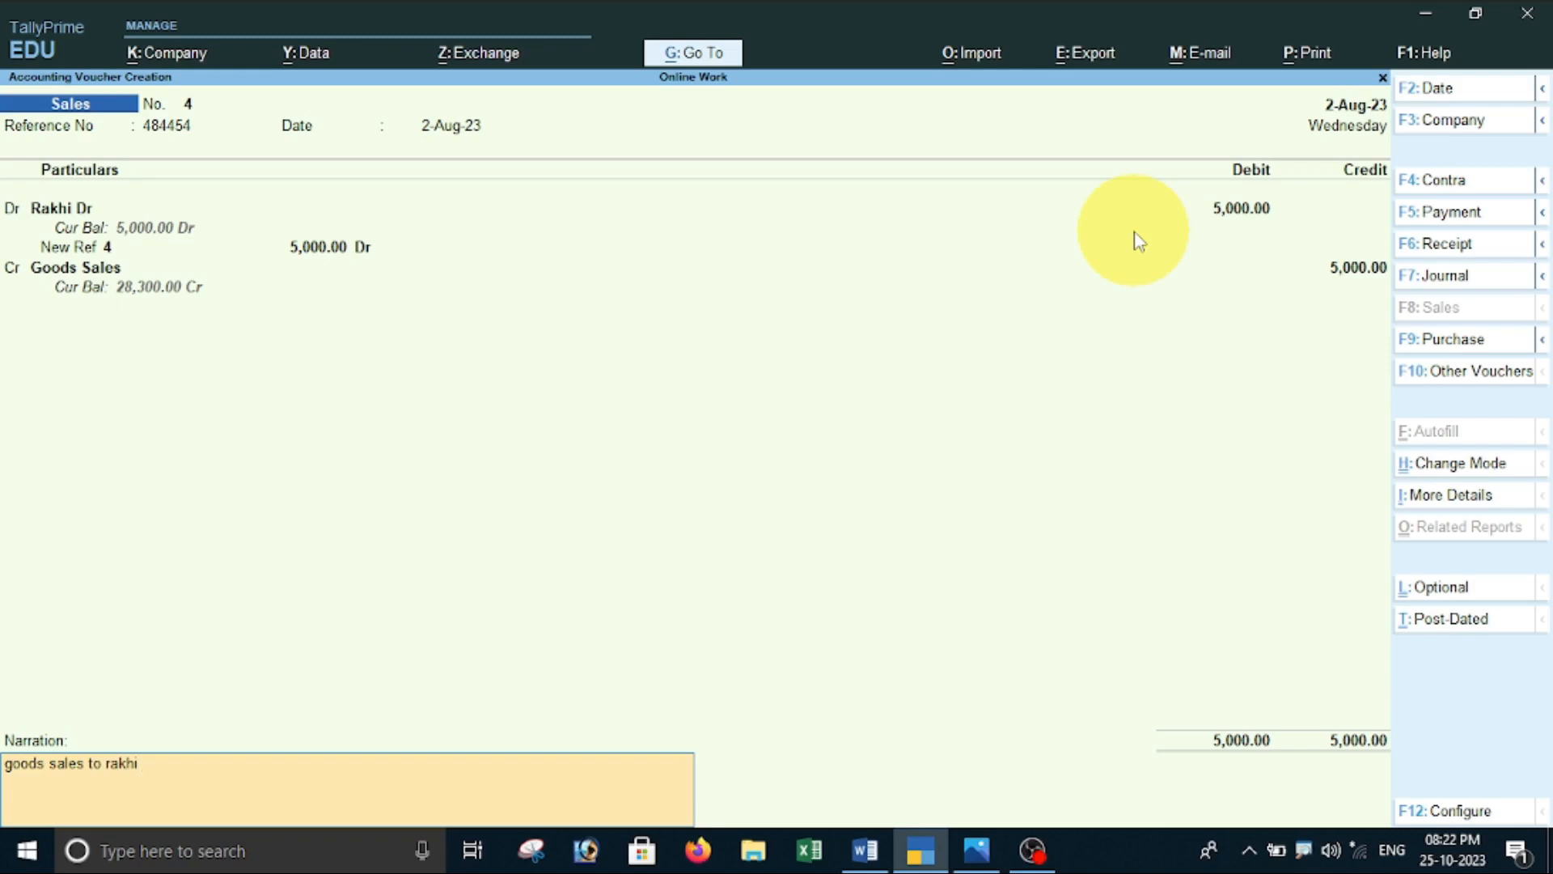
key(Return)
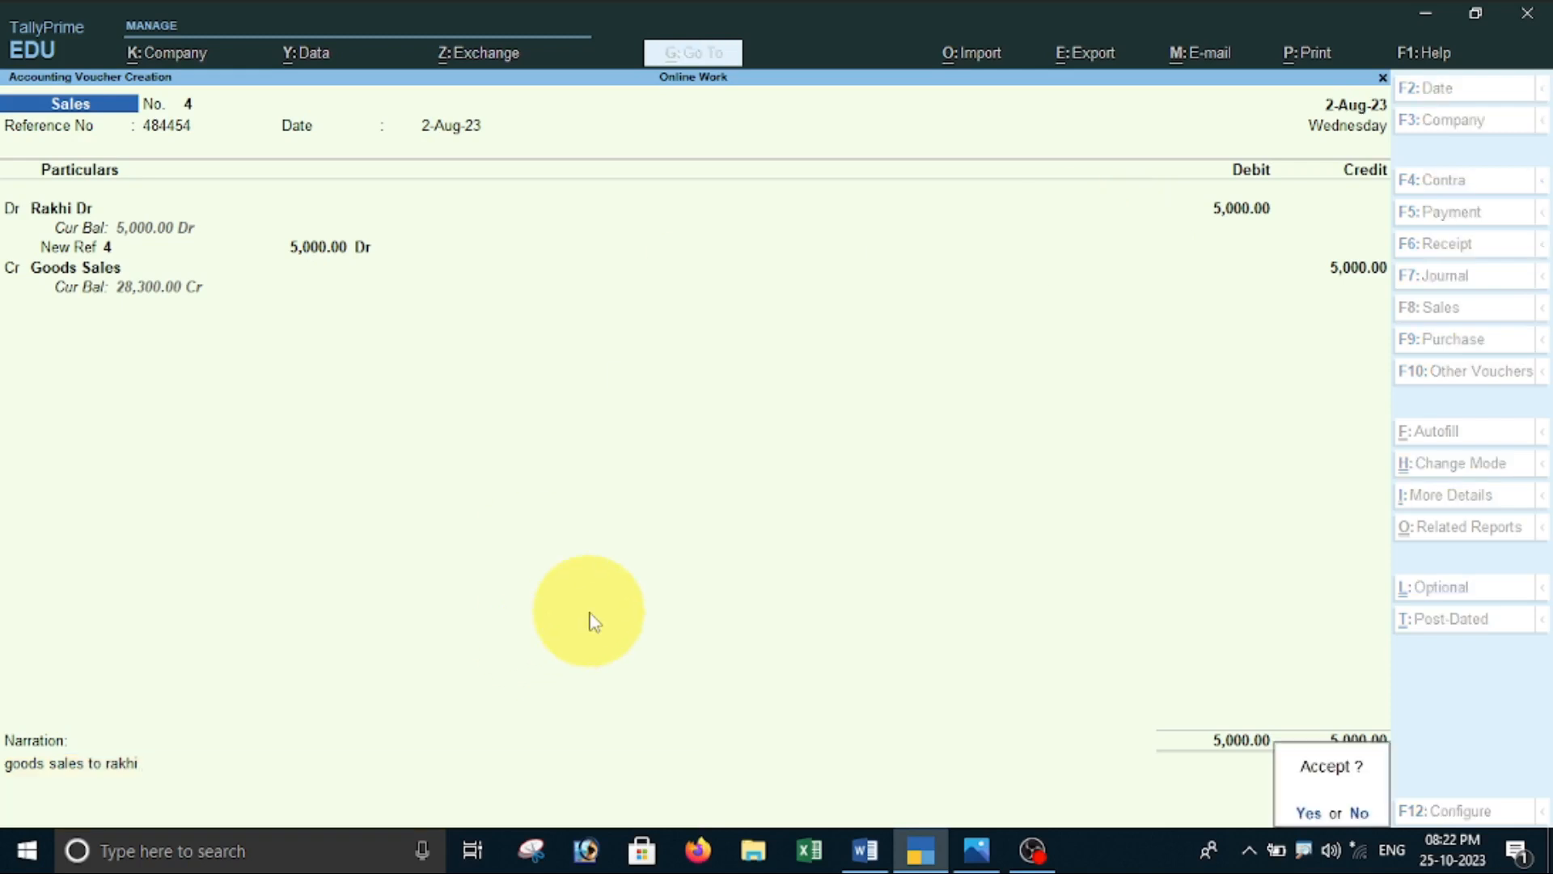
key(Return)
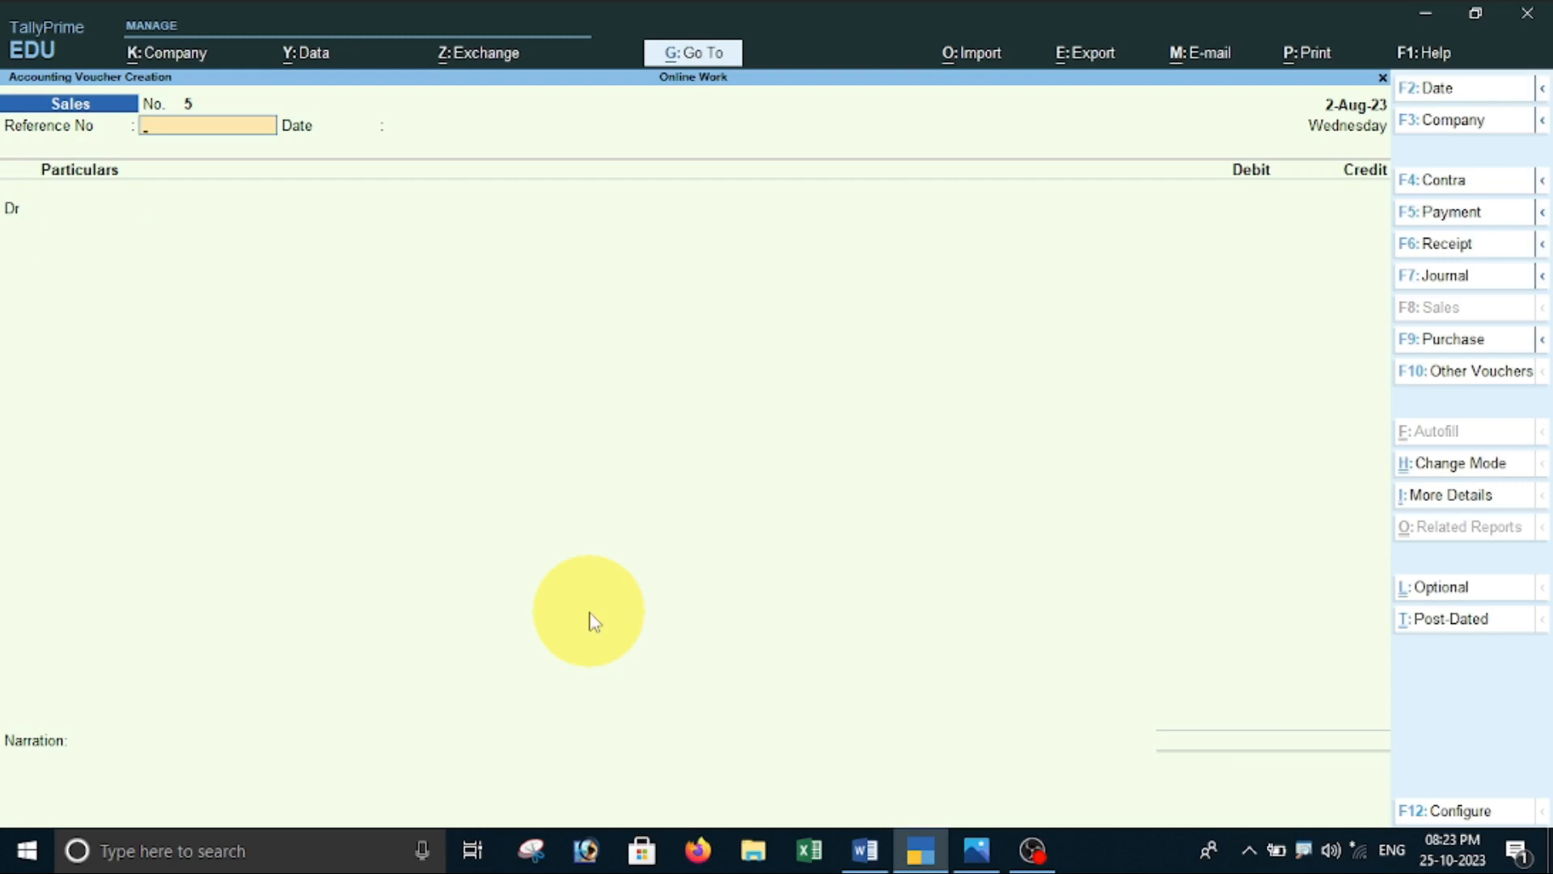
- Review the second credit sale's item table in Word and switch the new sales voucher in TallyPrime to Item Invoice mode
click(872, 849)
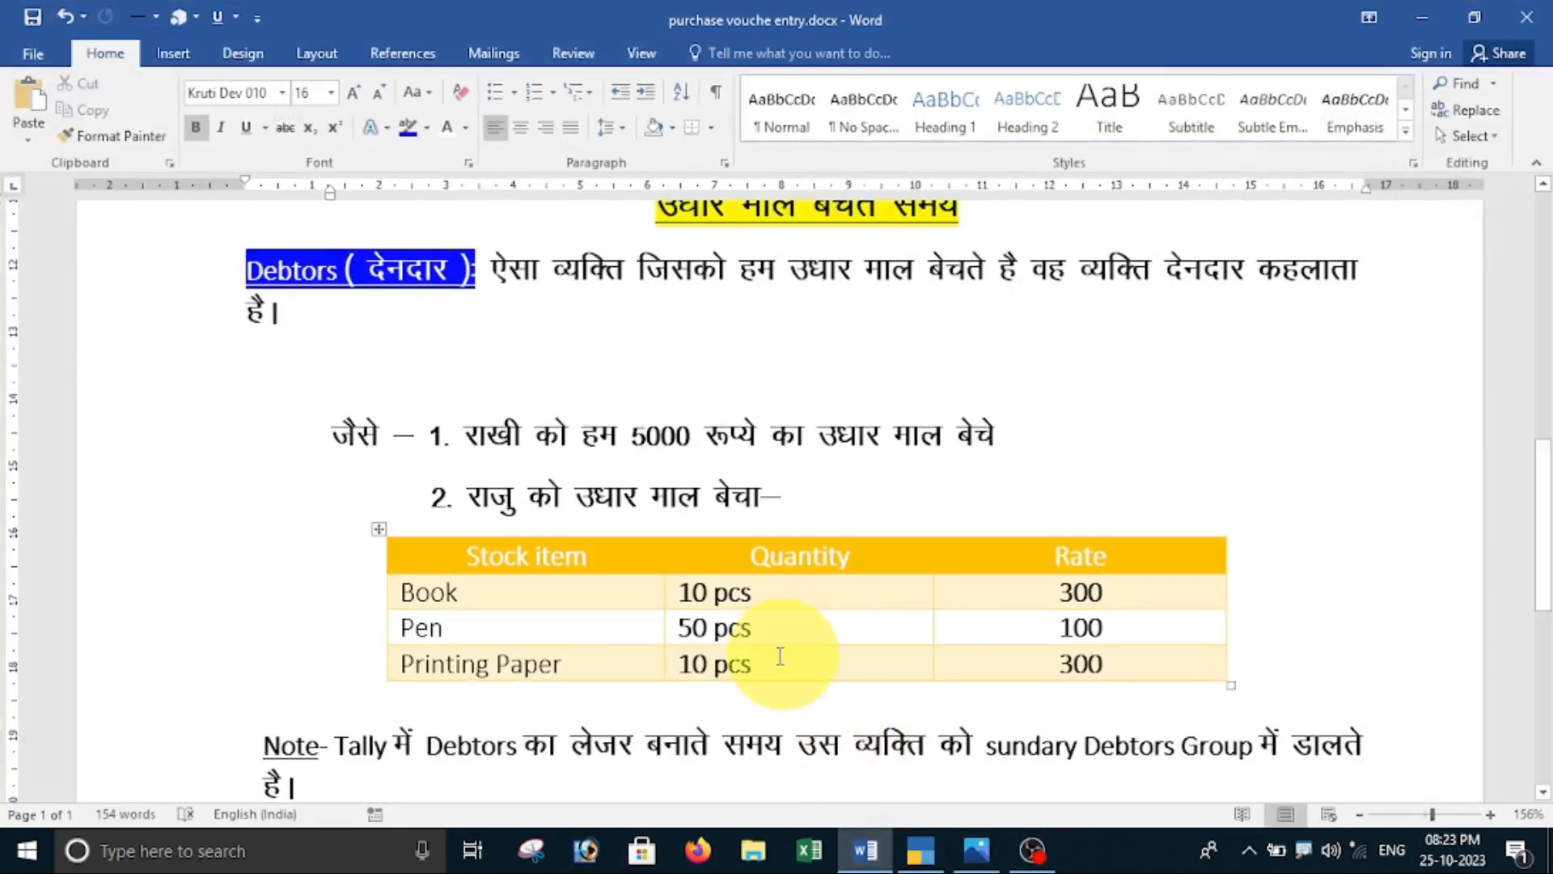
scroll(781, 656, down, 3)
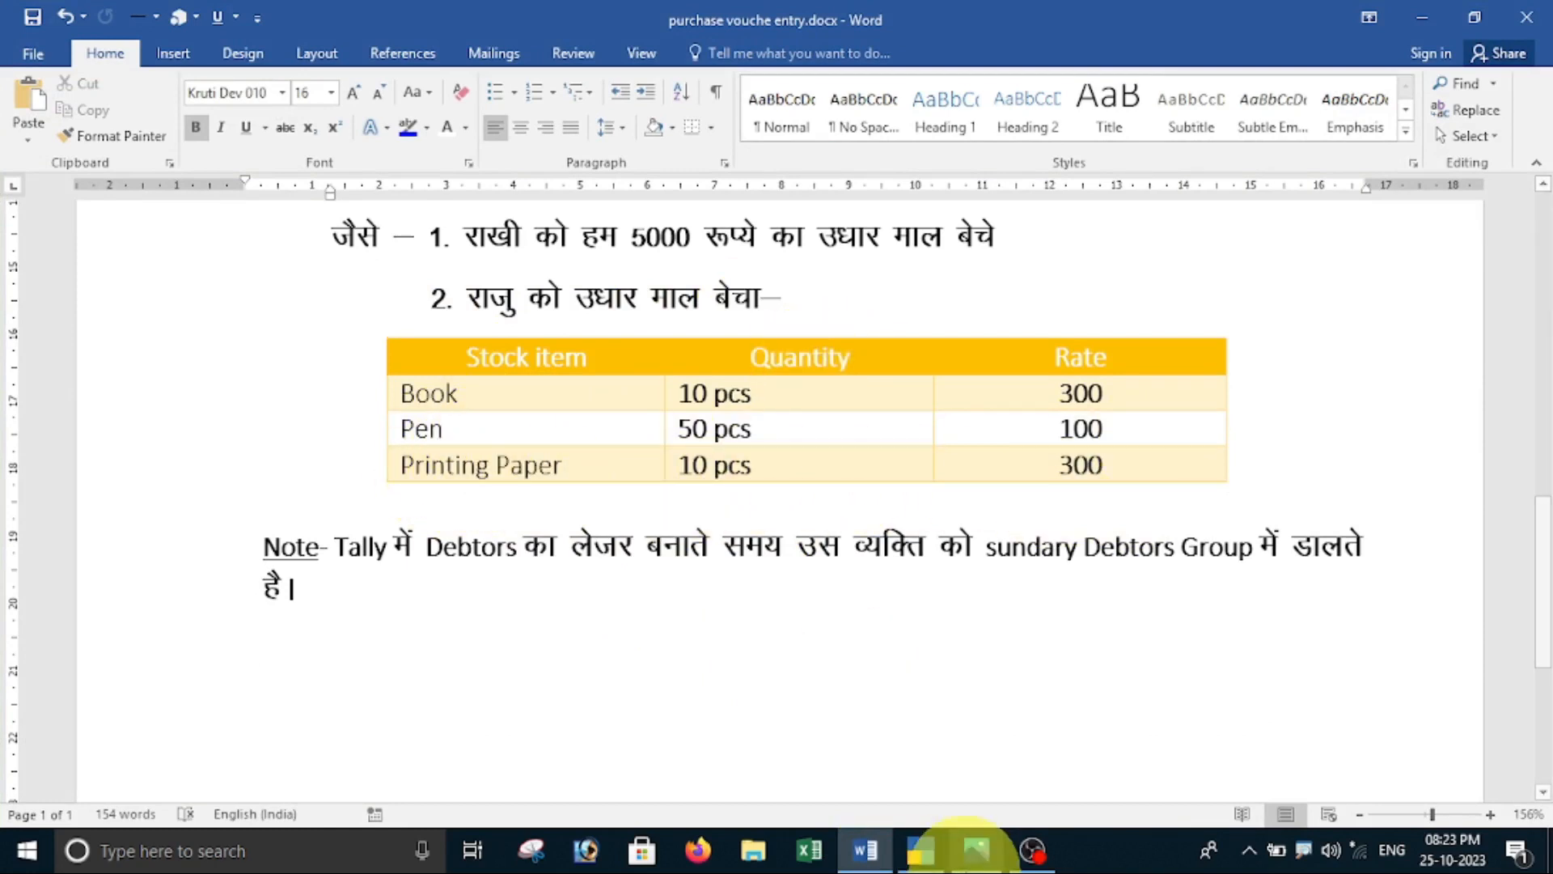
click(888, 855)
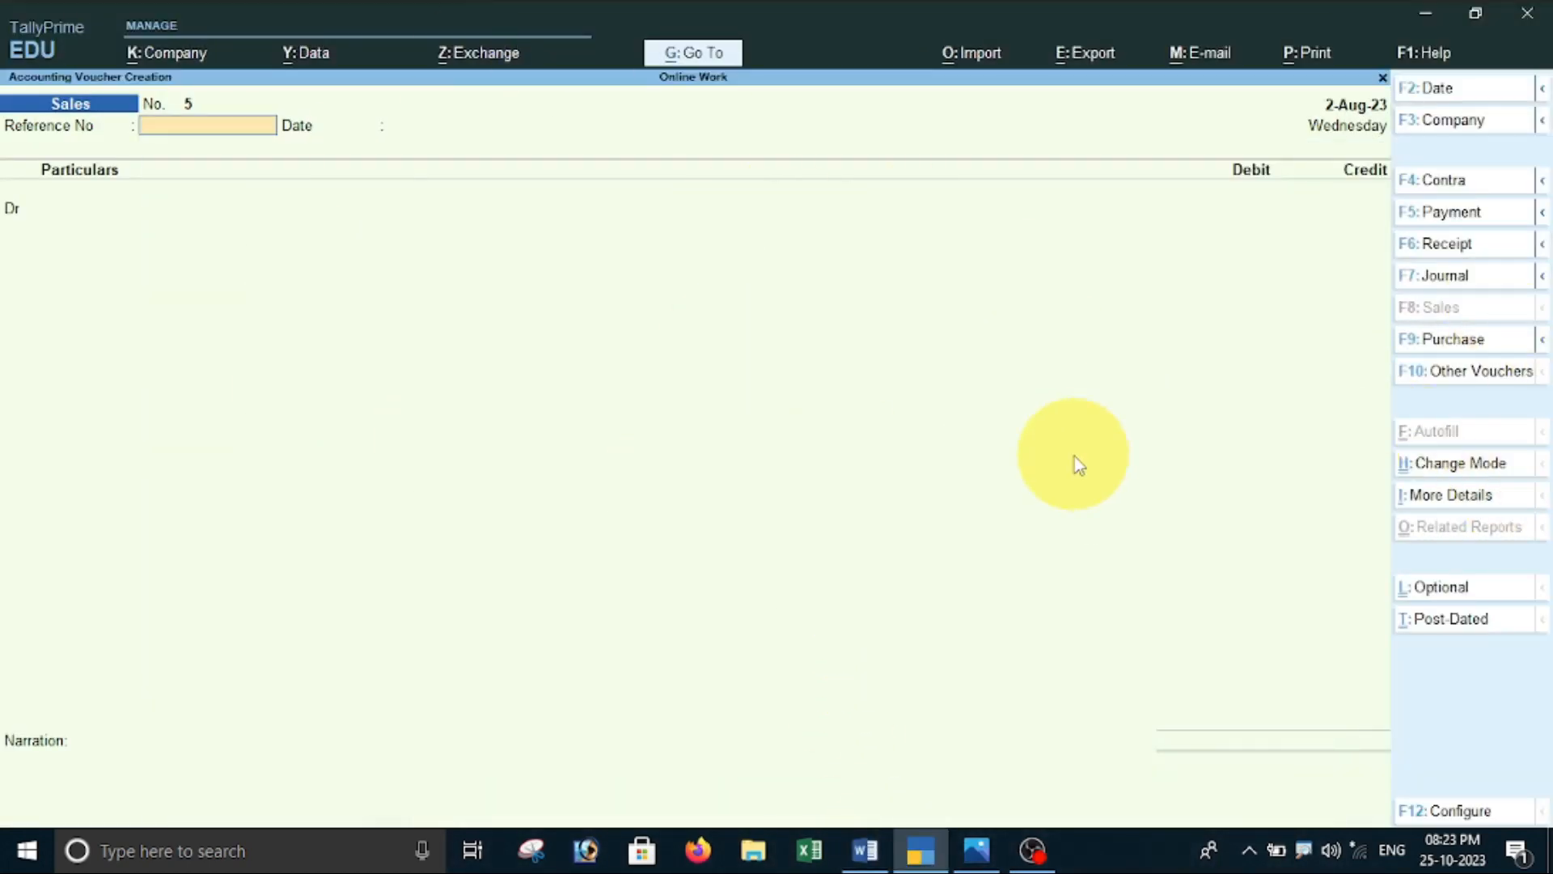
click(1446, 469)
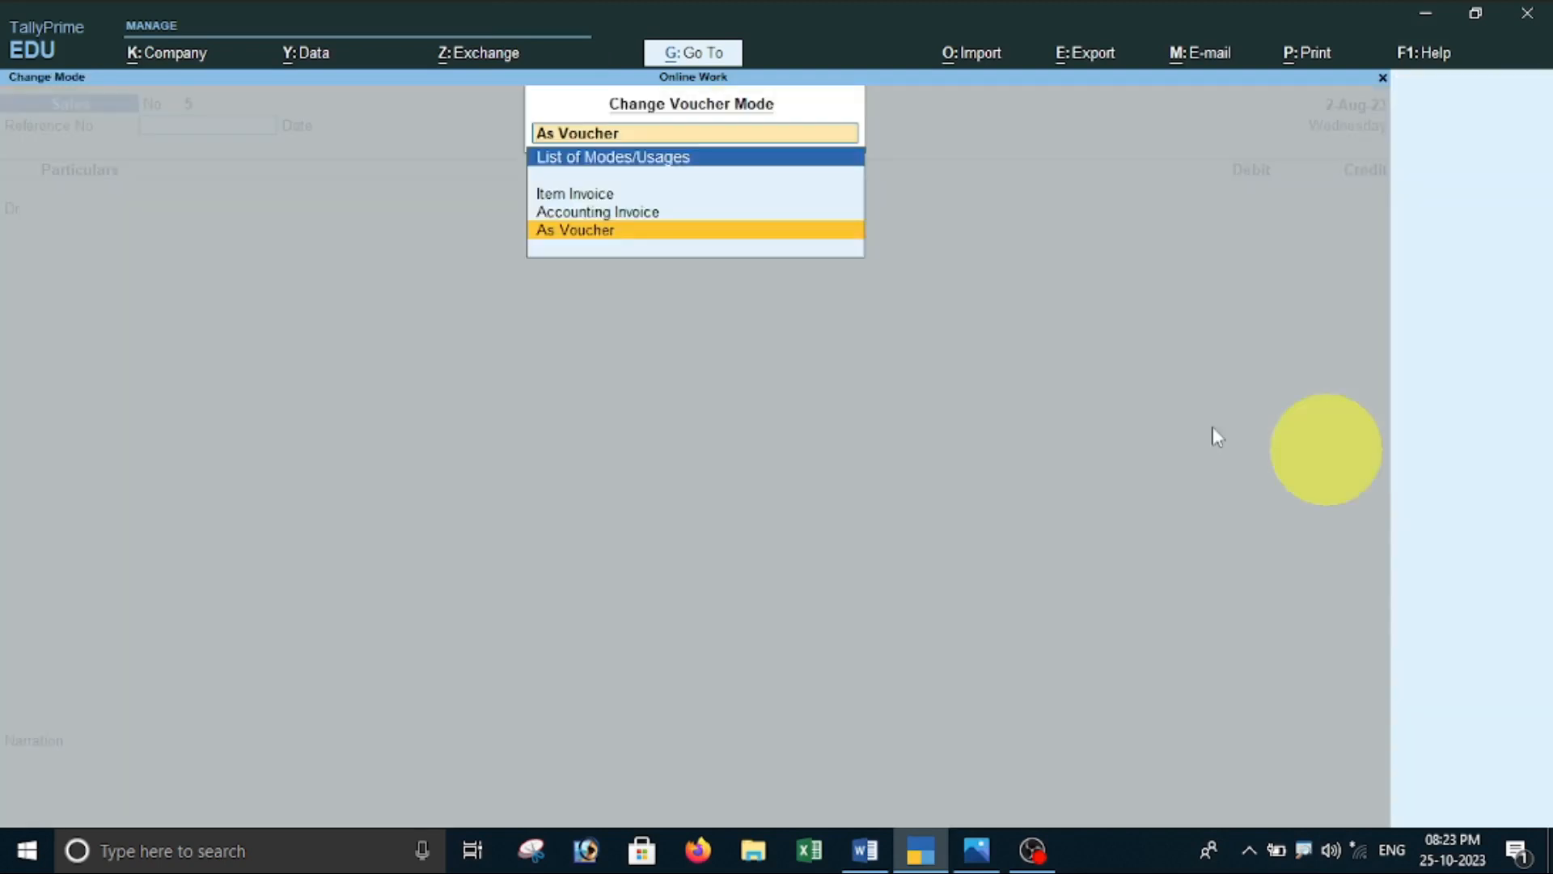
click(584, 199)
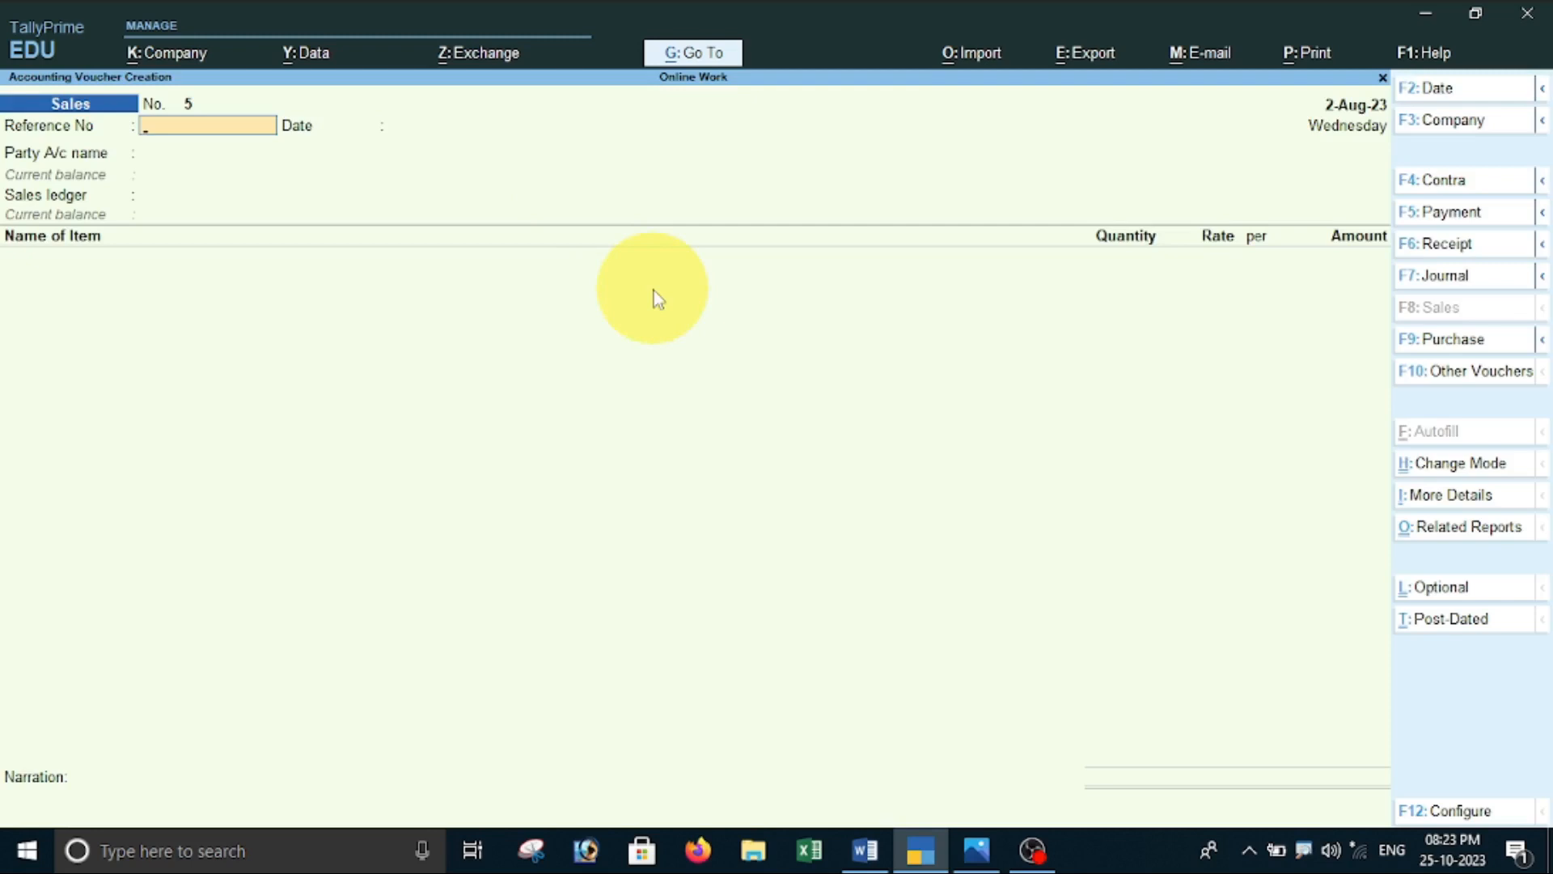
- Enter 46464646 as the sales voucher's reference number and keep its reference date at 2-Aug-23
text(46464646)
key(Return)
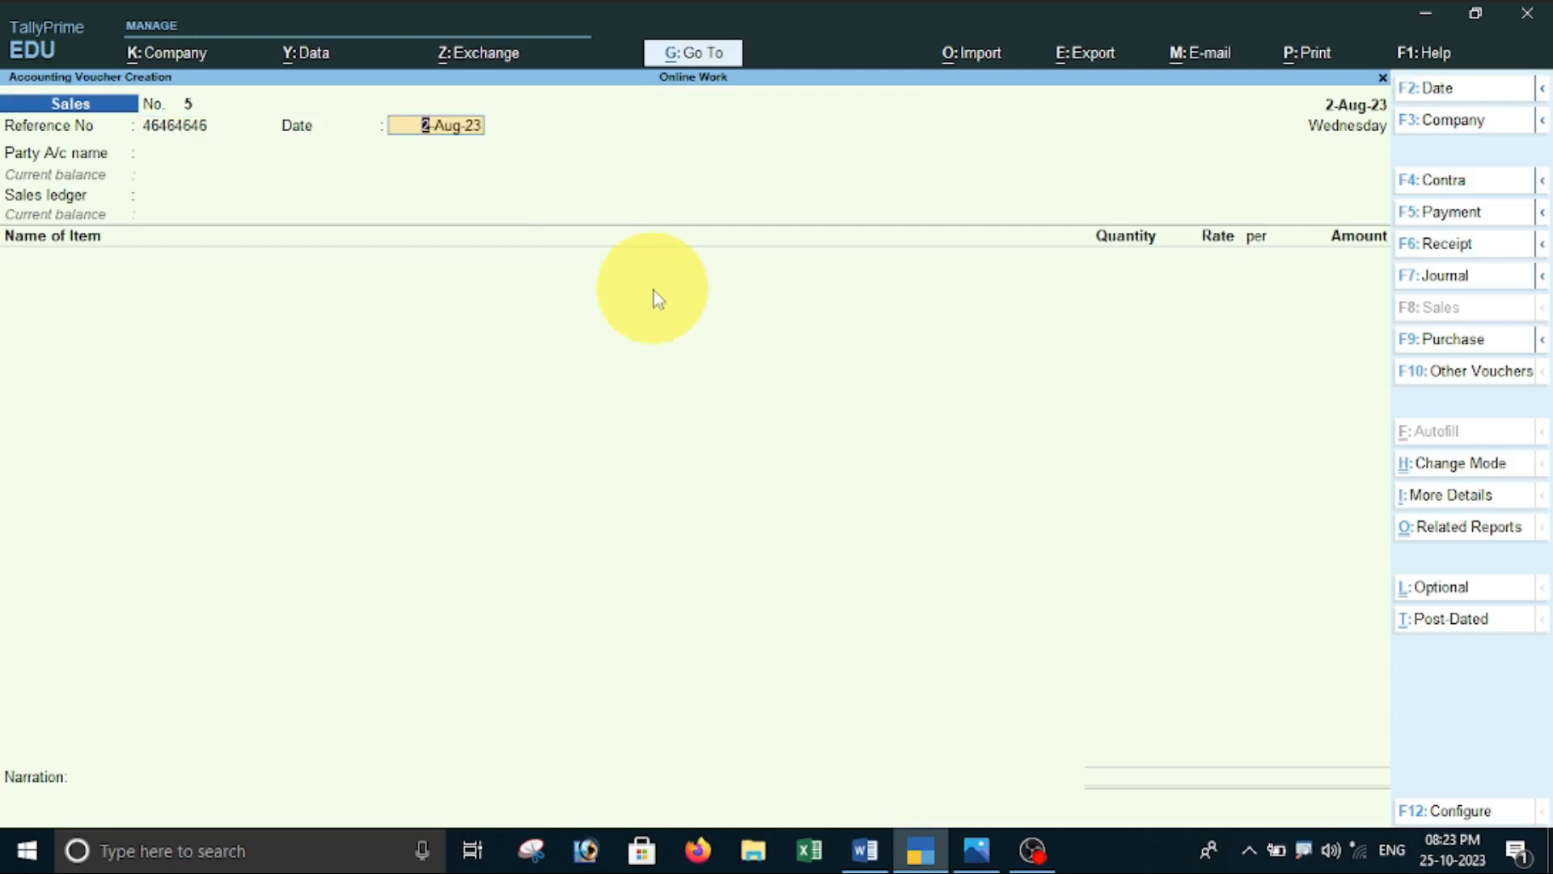
key(Return)
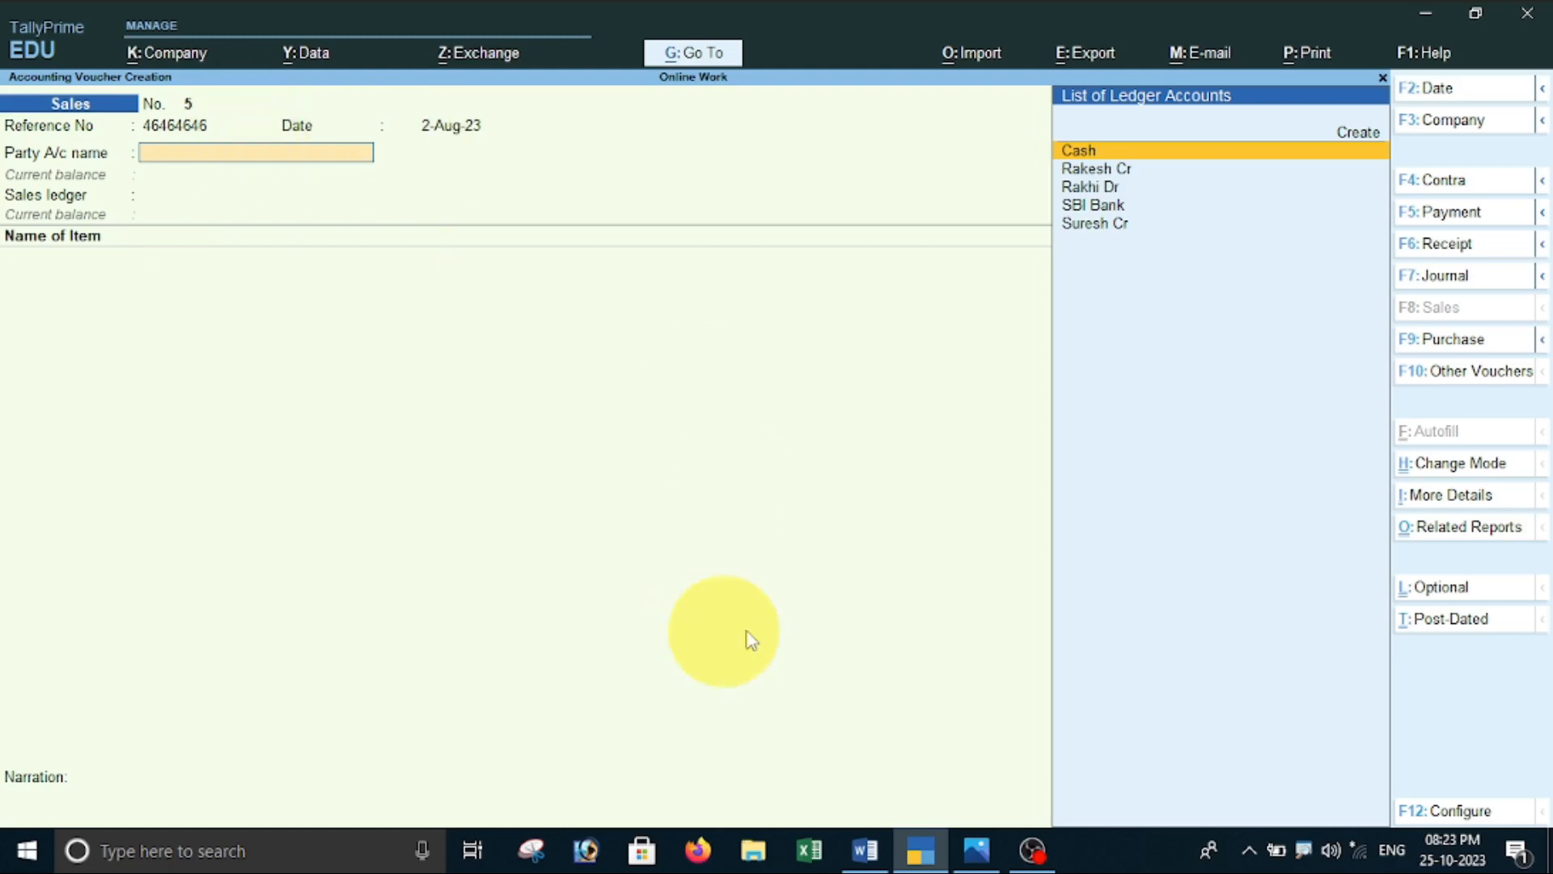
- Check the second sale's customer in Word and create a new party ledger with the customer's name followed by Dr
click(864, 851)
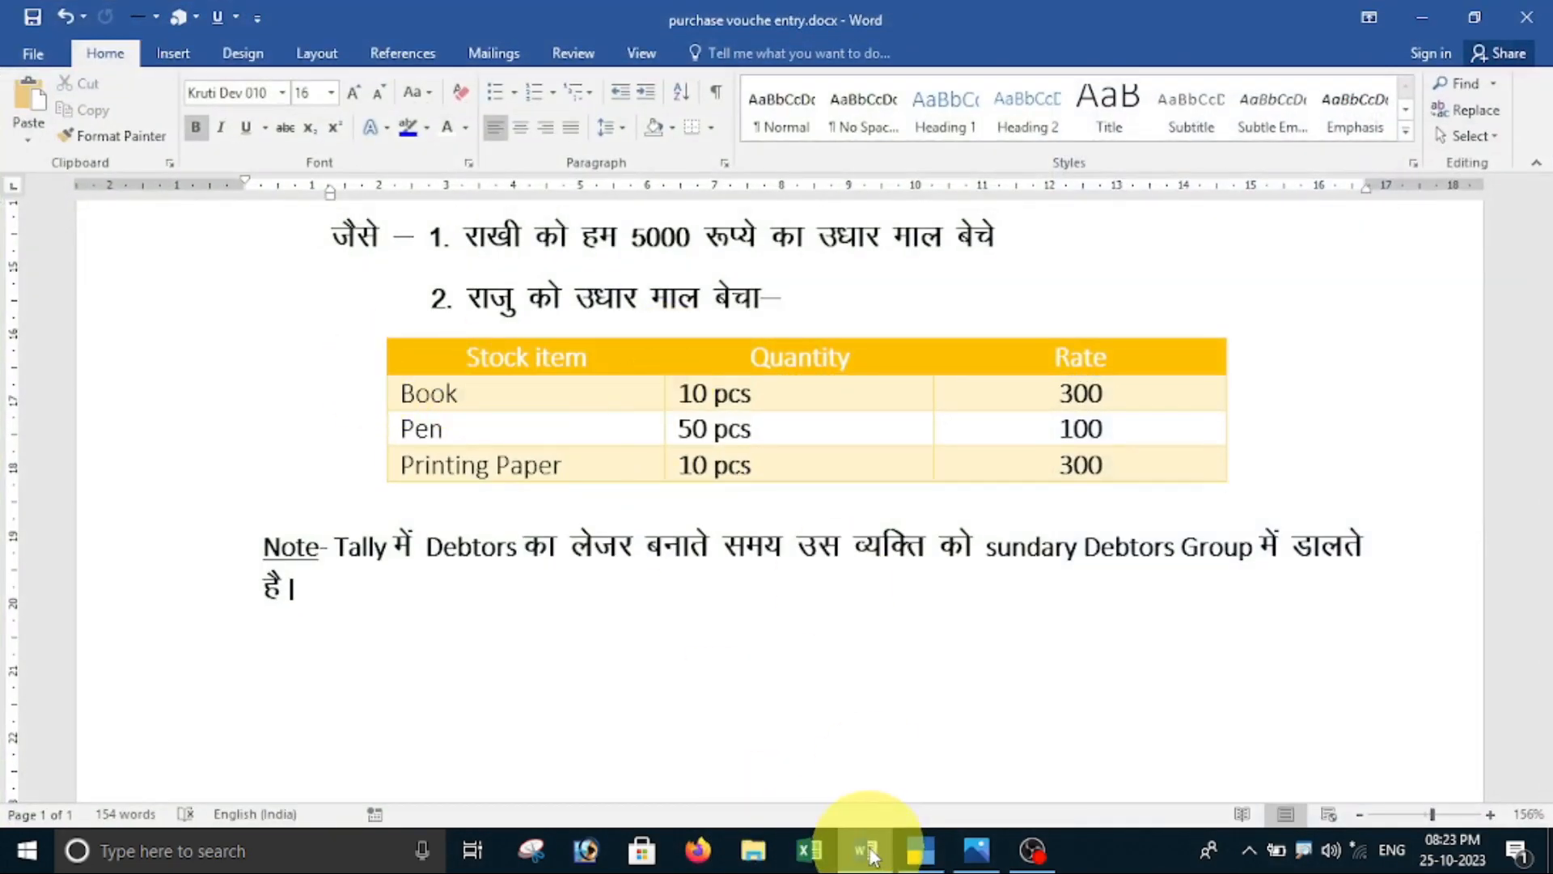
click(919, 850)
key(alt+c)
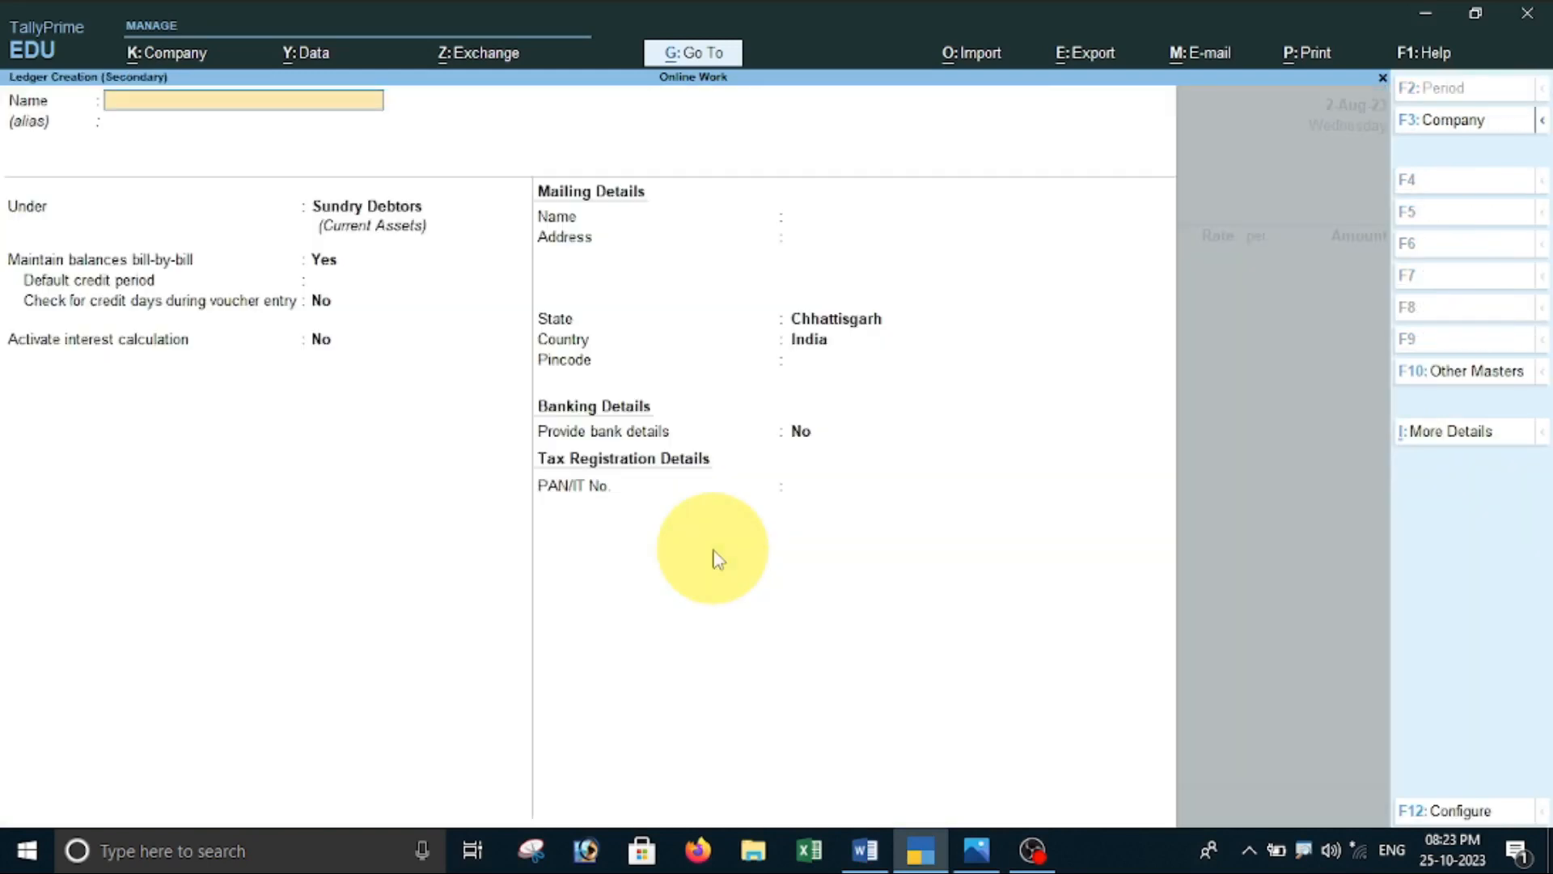
text(Raju Dr)
key(Return)
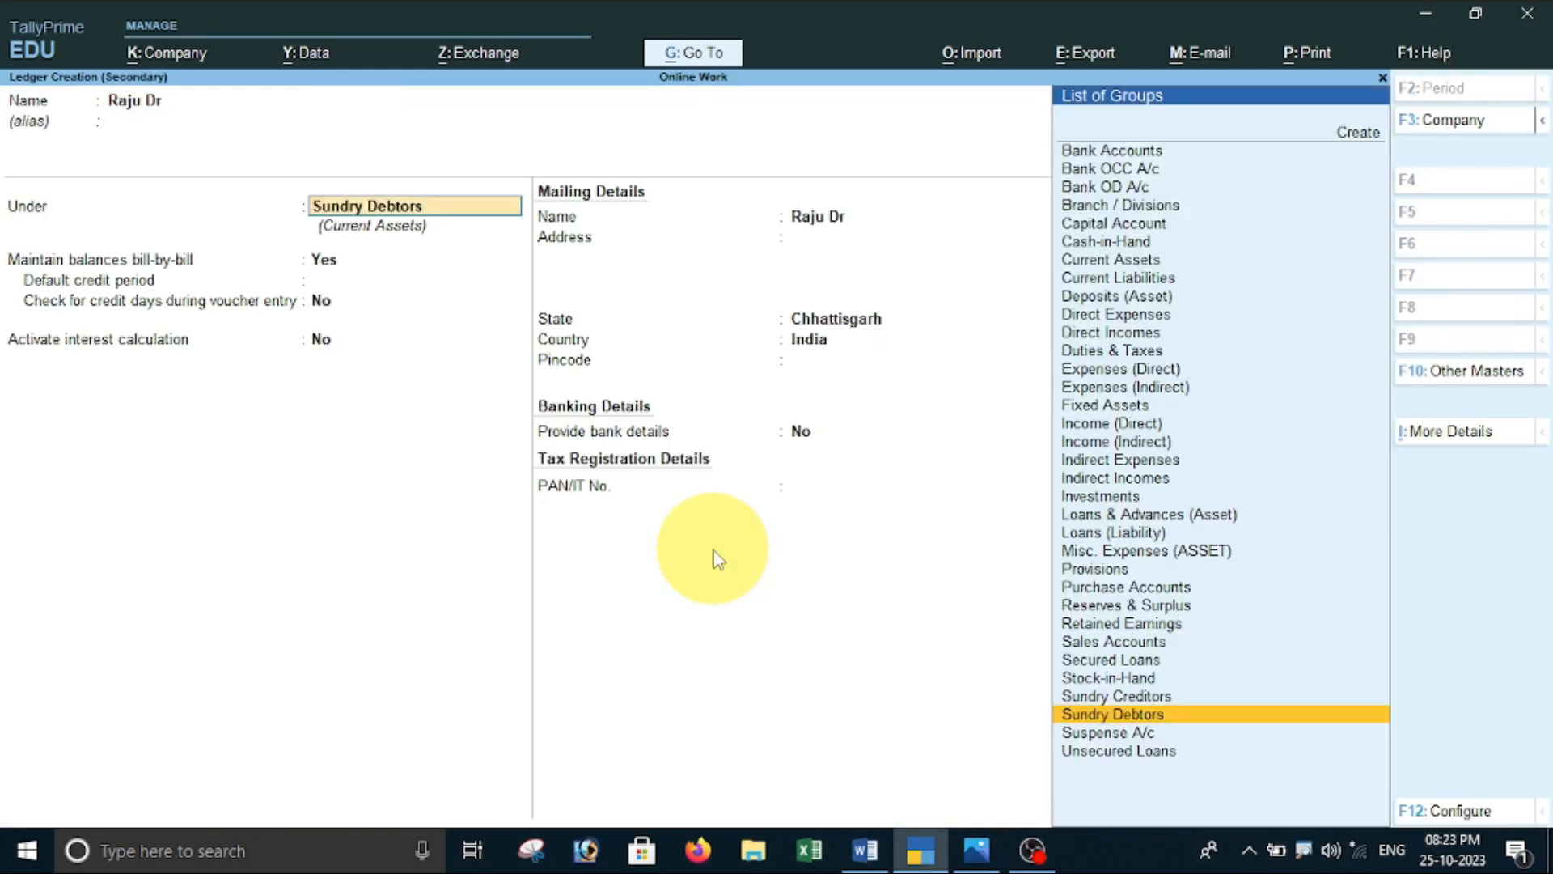
- Keep the new ledger under Sundry Debtors with bill-by-bill balances at Yes and save it with the other defaults
key(Return)
key(Return)
key(Return)
key(Return)
key(Return)
key(Return)
key(Return)
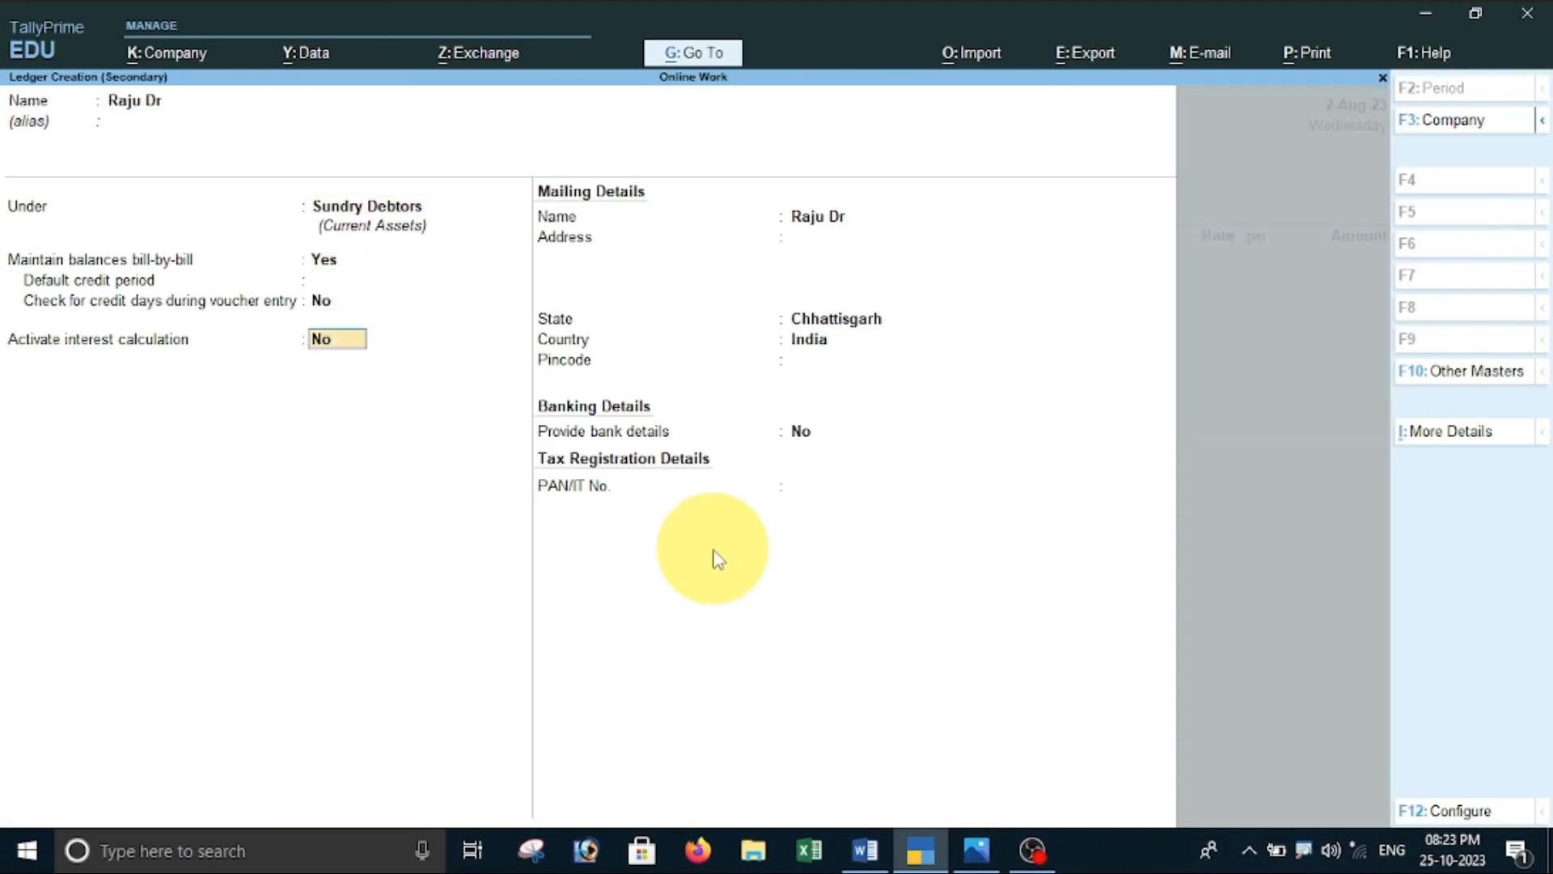
key(Return)
key(Return)
key(Return)
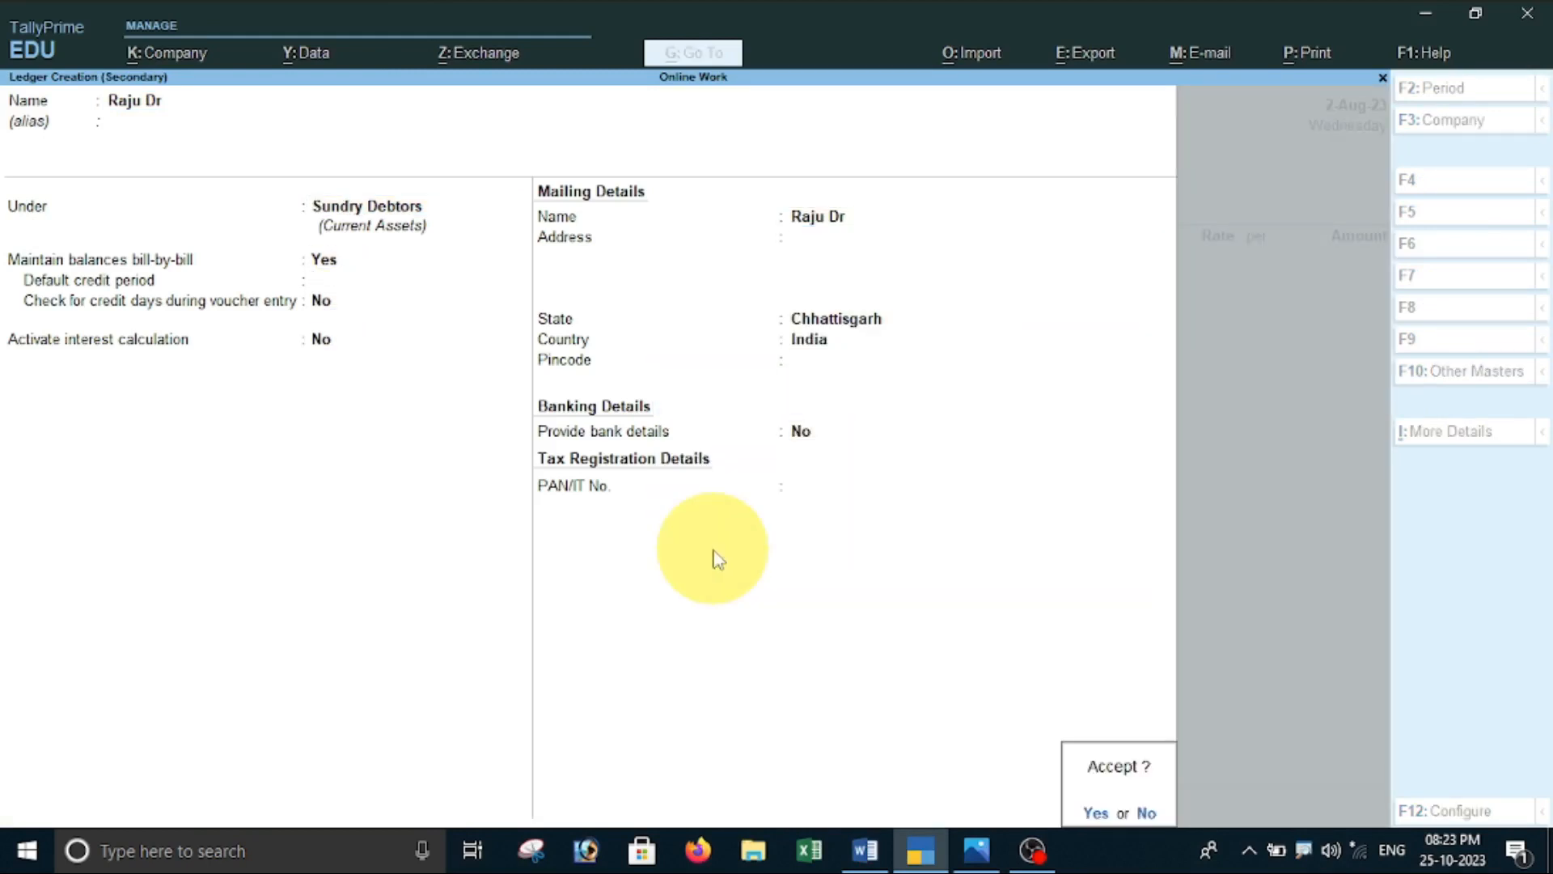
key(Return)
- Leave the dispatch details blank, accept the customer's party details, and choose Goods Sales as the sales ledger
key(Return)
key(Return)
key(Return)
key(Return)
key(Return)
key(Return)
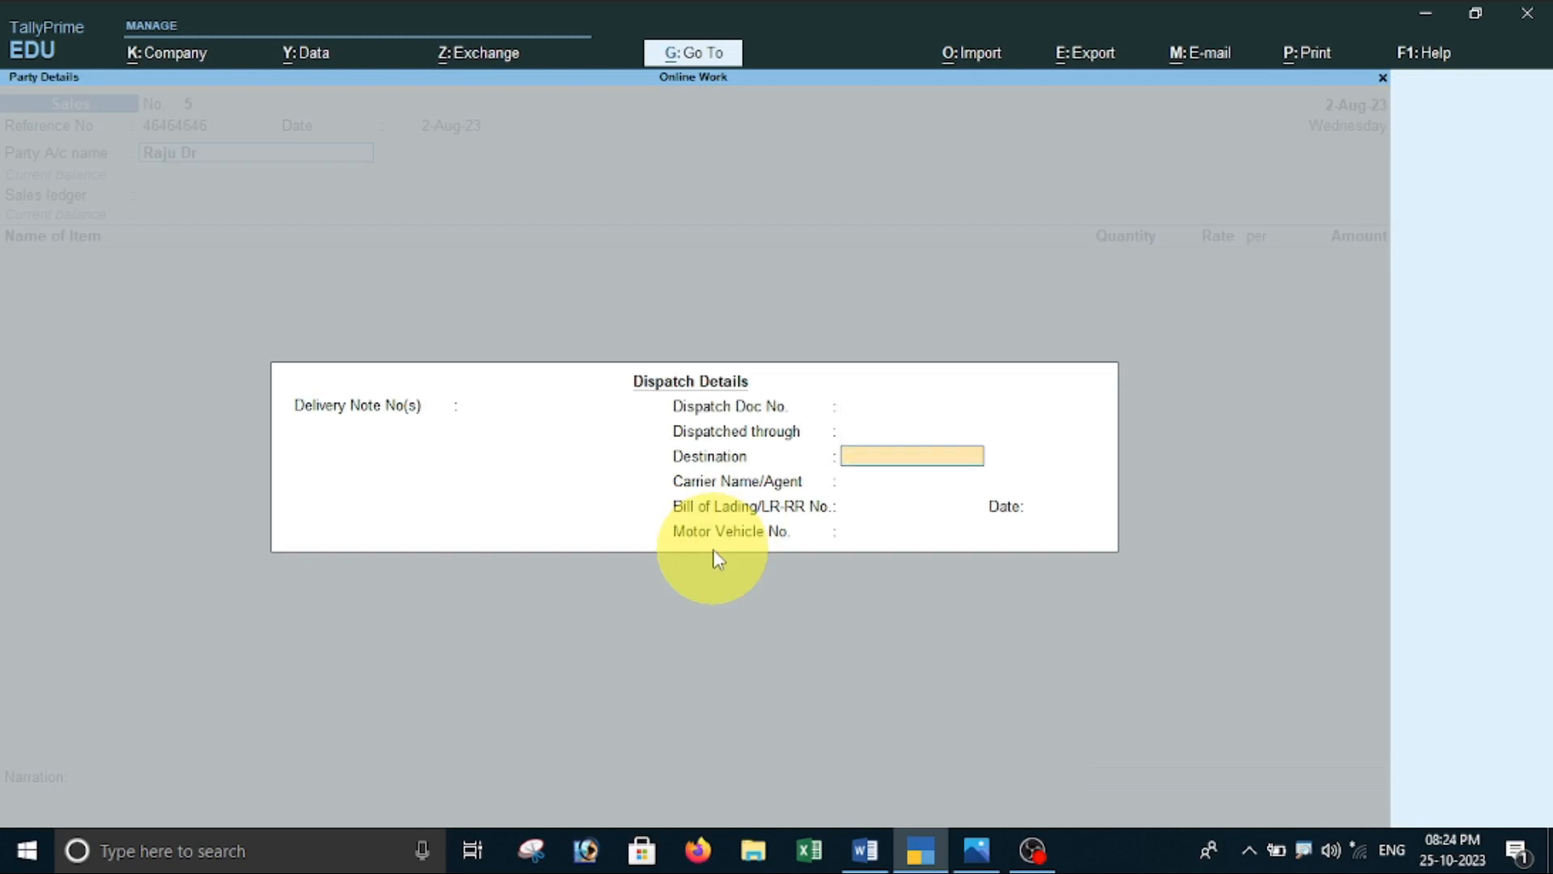
key(Return)
key(Return)
key(Return)
key(Return)
key(Return)
key(Return)
key(Return)
key(Return)
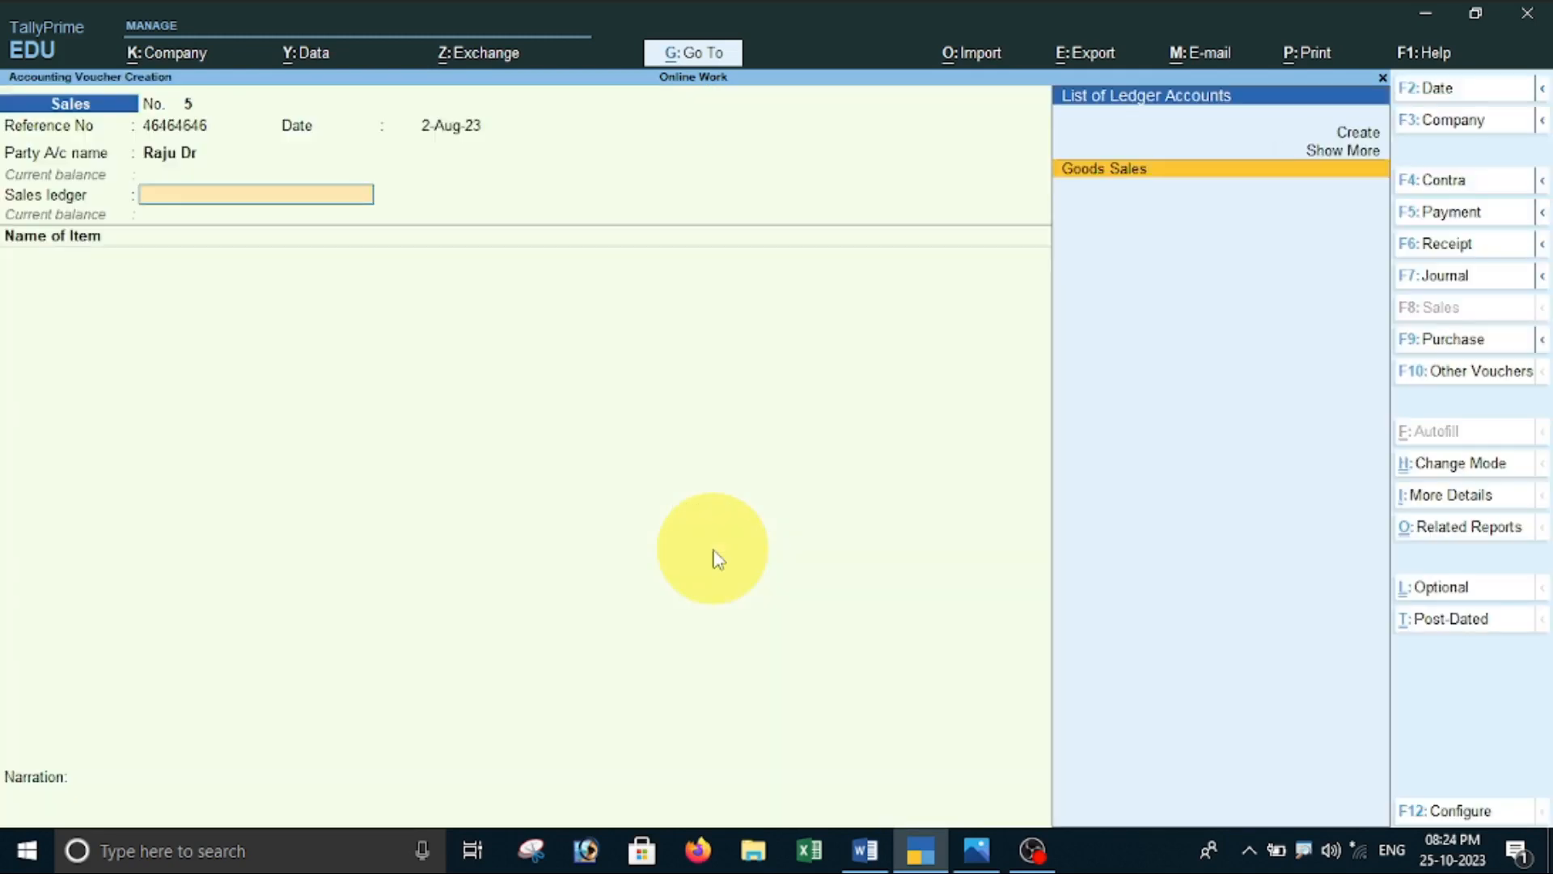
key(Return)
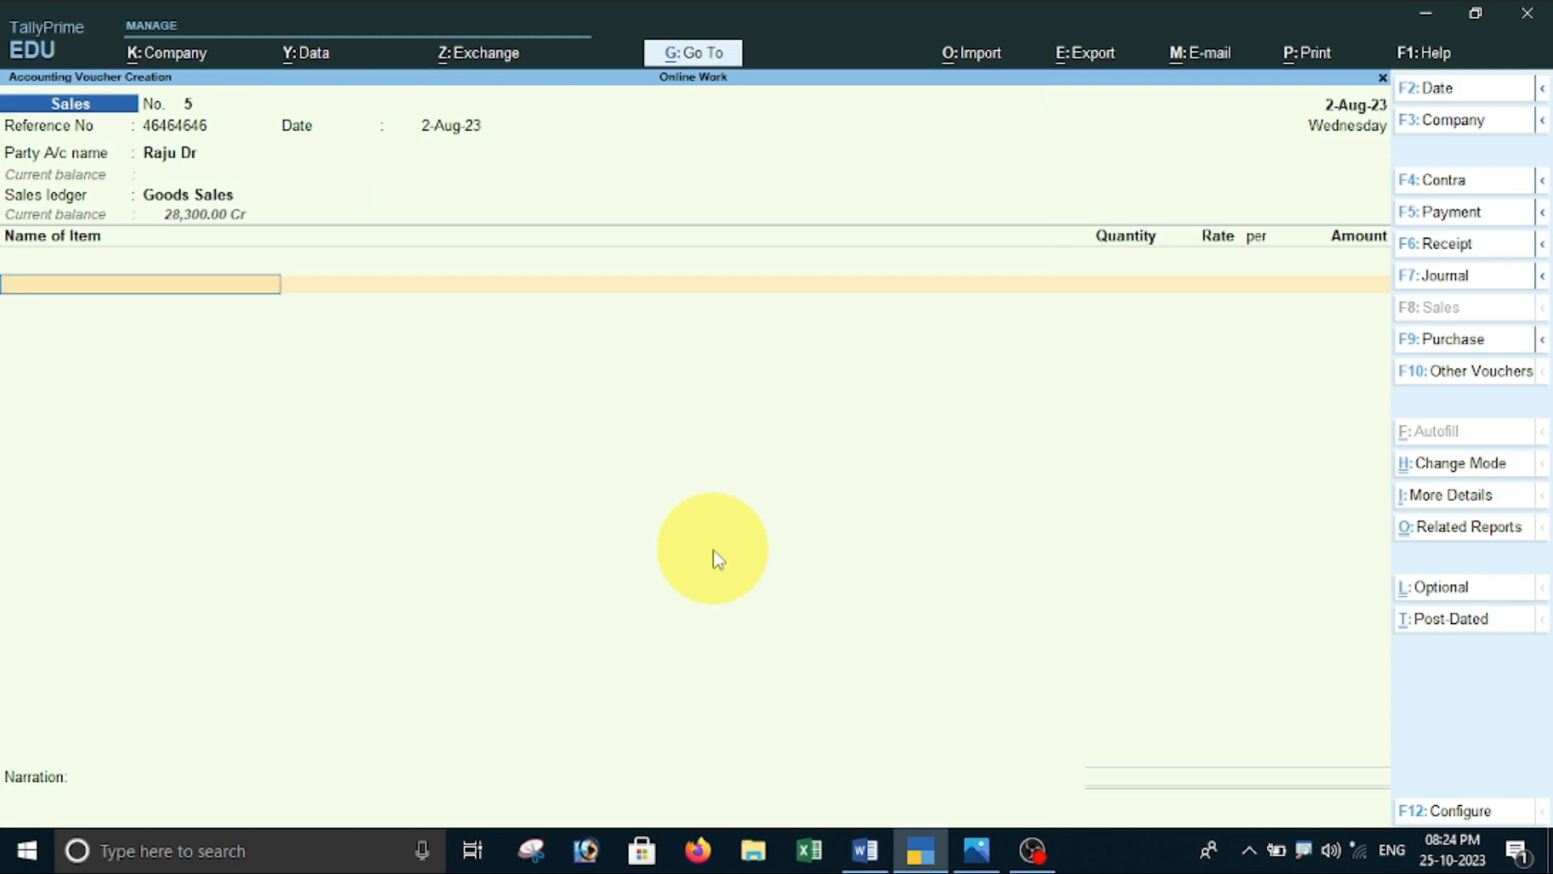
- Check the item table in Word and add BOOK to the invoice with 10 pcs at a rate of 300
click(867, 849)
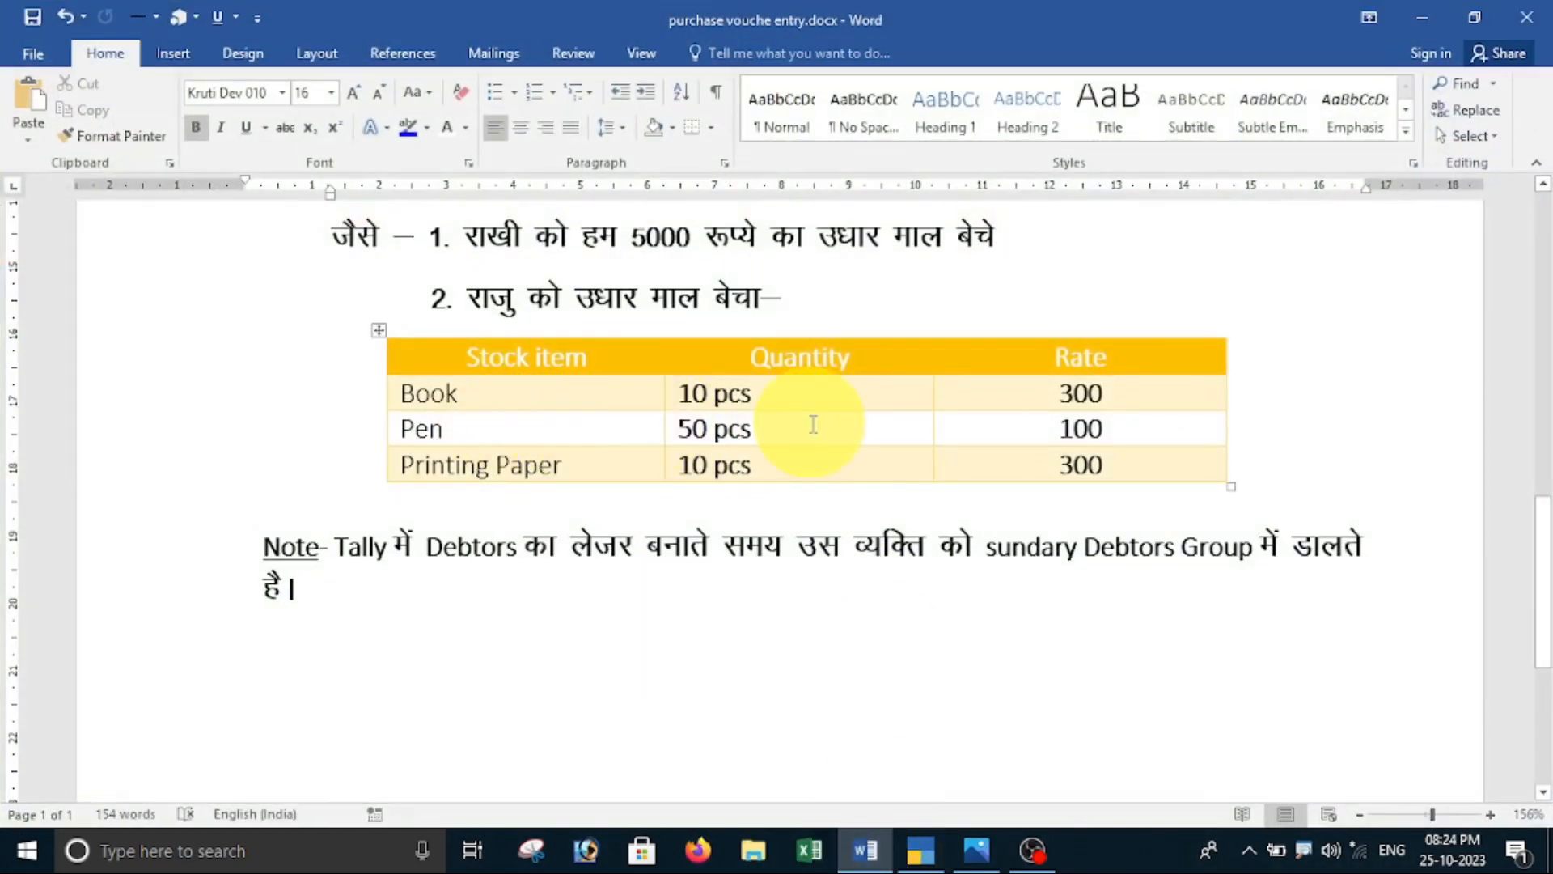
click(866, 850)
text(B)
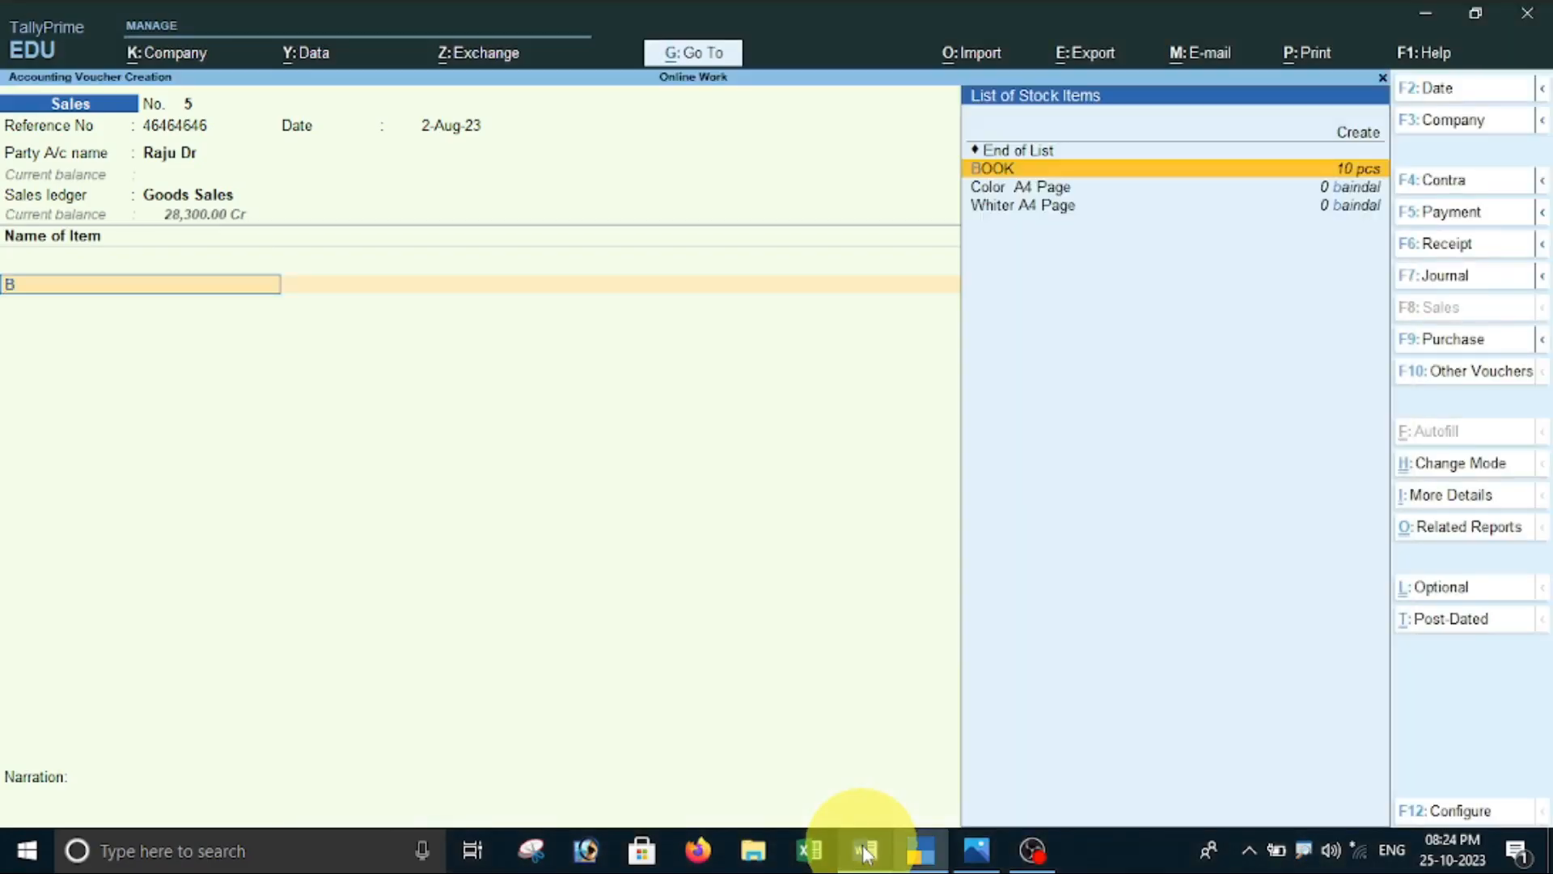
key(Return)
text(10)
key(Return)
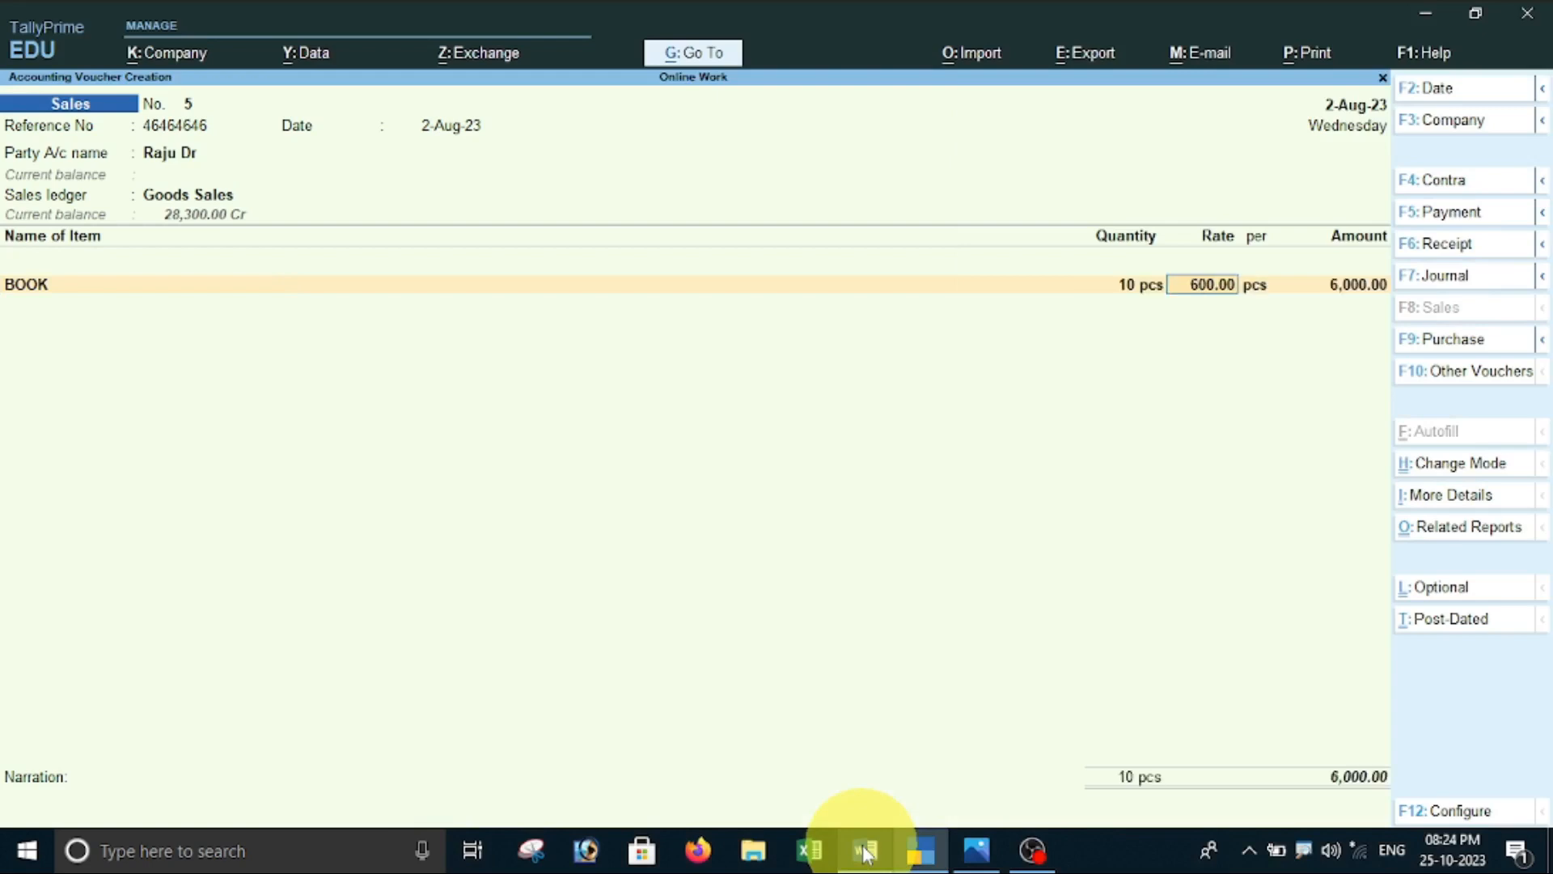
text(300)
key(Return)
key(Return)
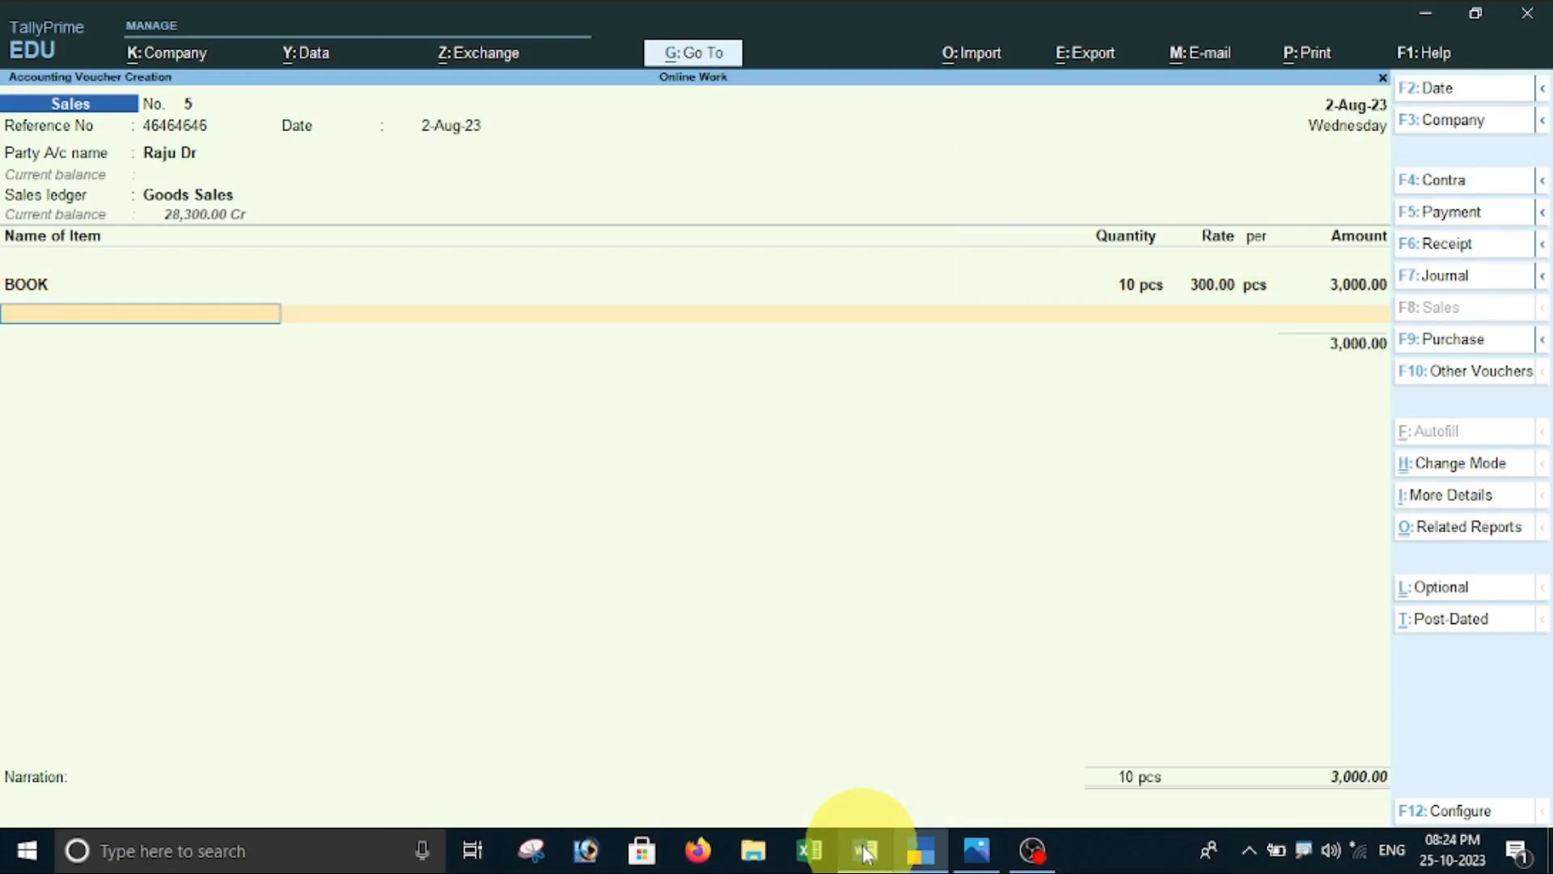
- Check the next table row in Word and add Pen to the invoice with 50 pcs at a rate of 100
click(863, 850)
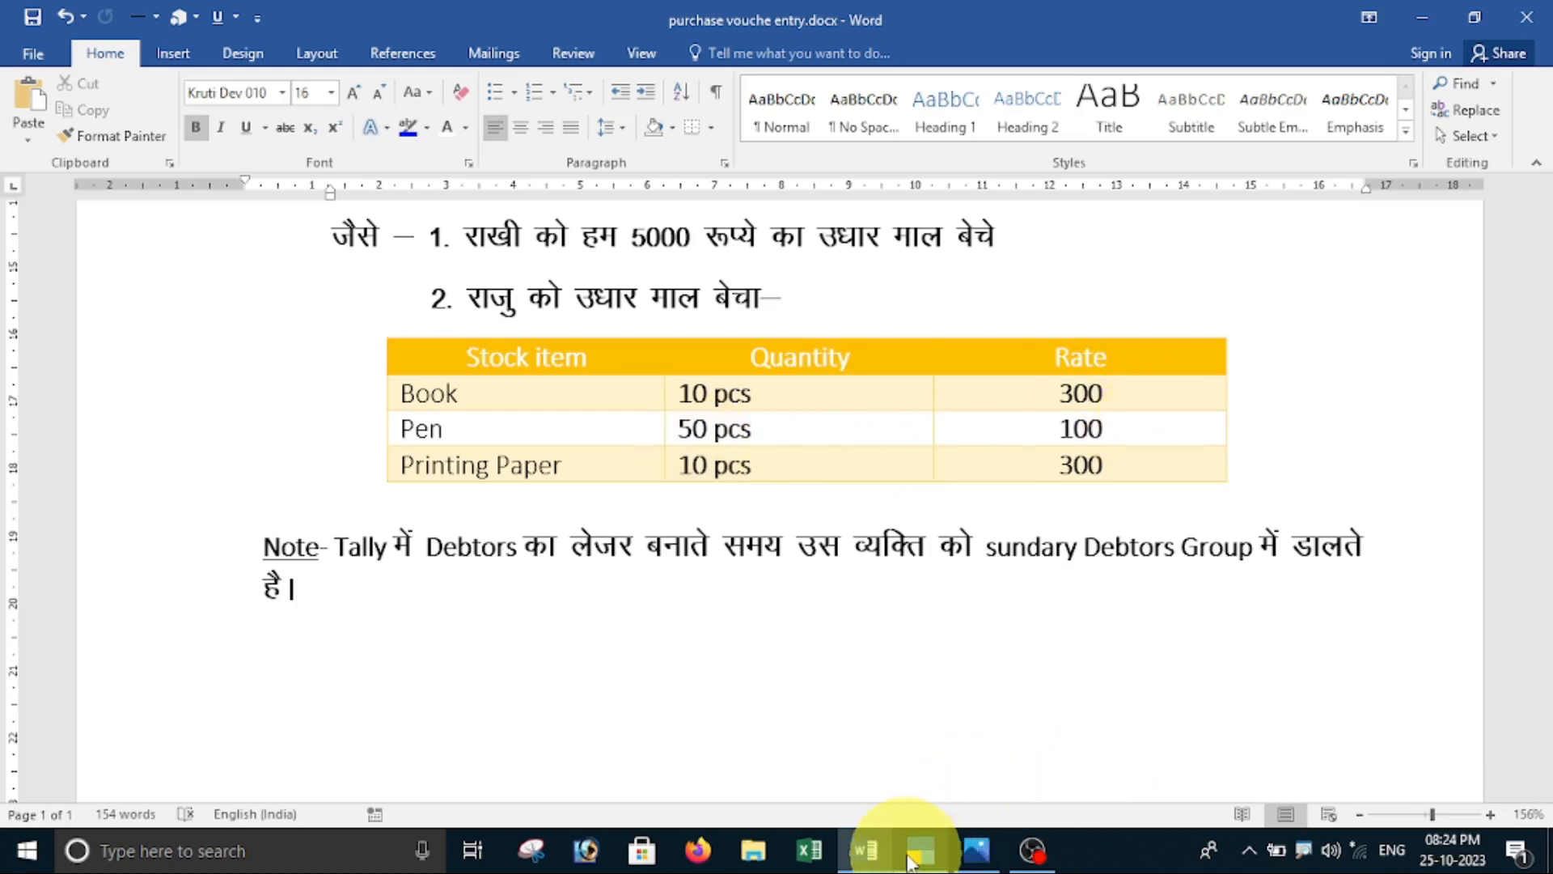
click(866, 854)
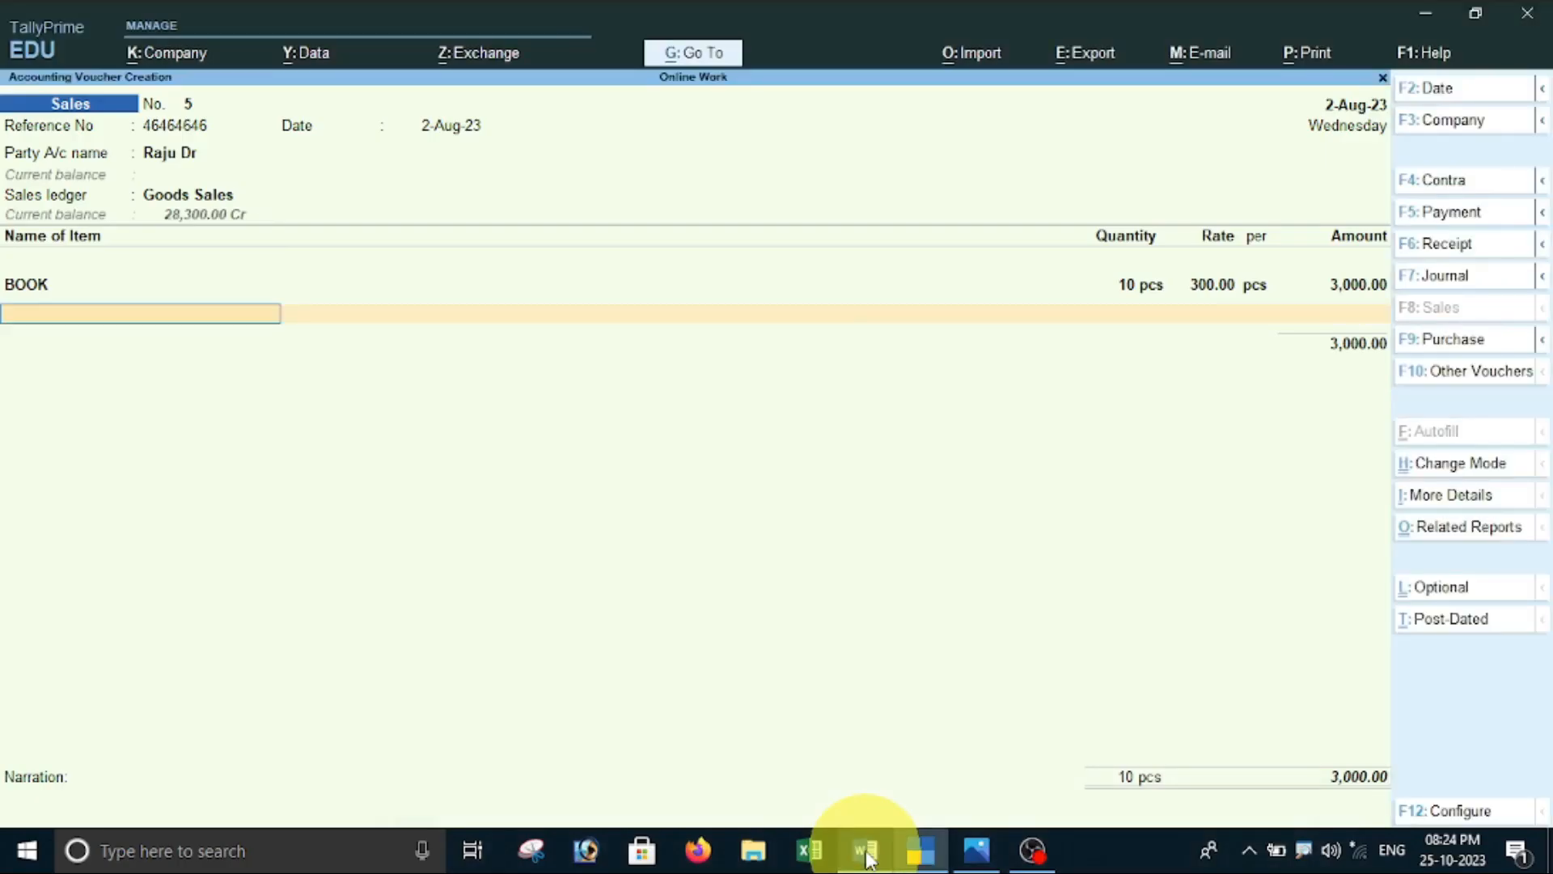
text(P)
key(Down)
key(Up)
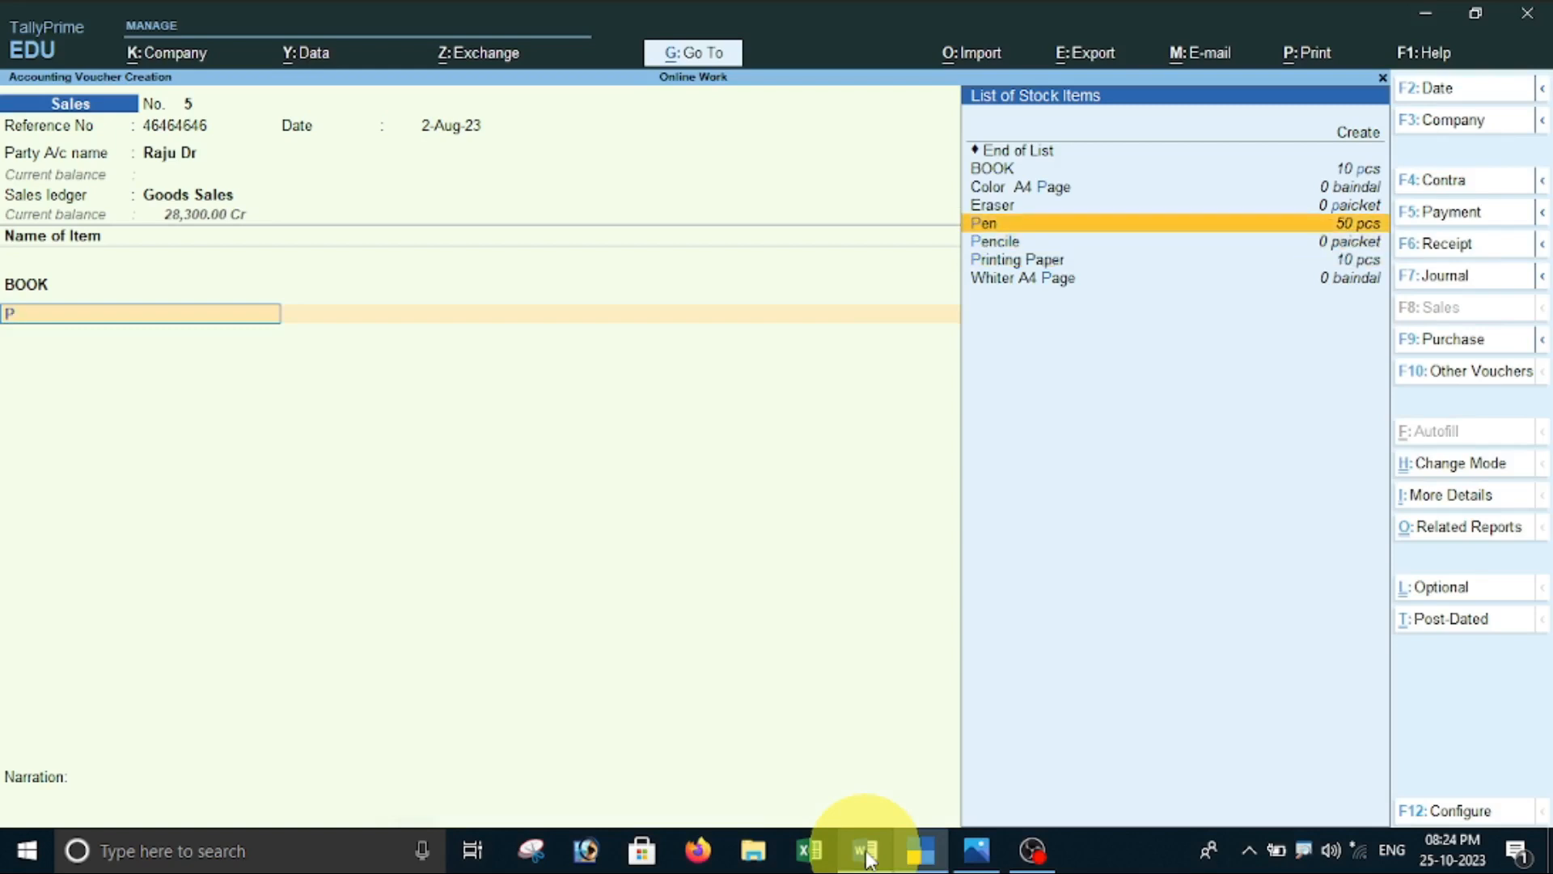
key(Return)
text(50)
key(Return)
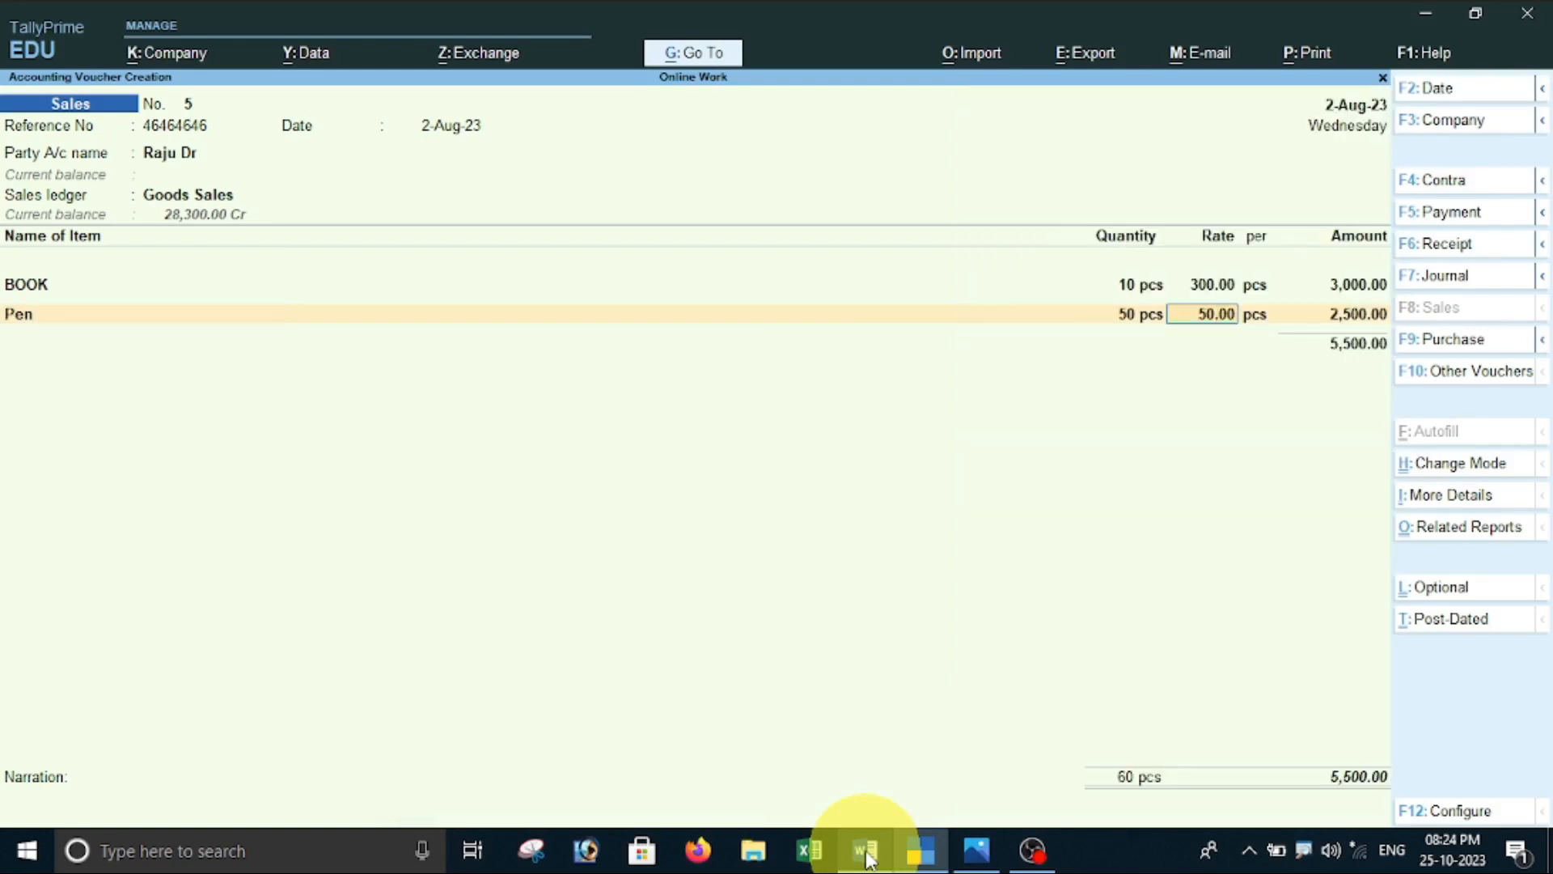
text(100)
key(Return)
key(Return)
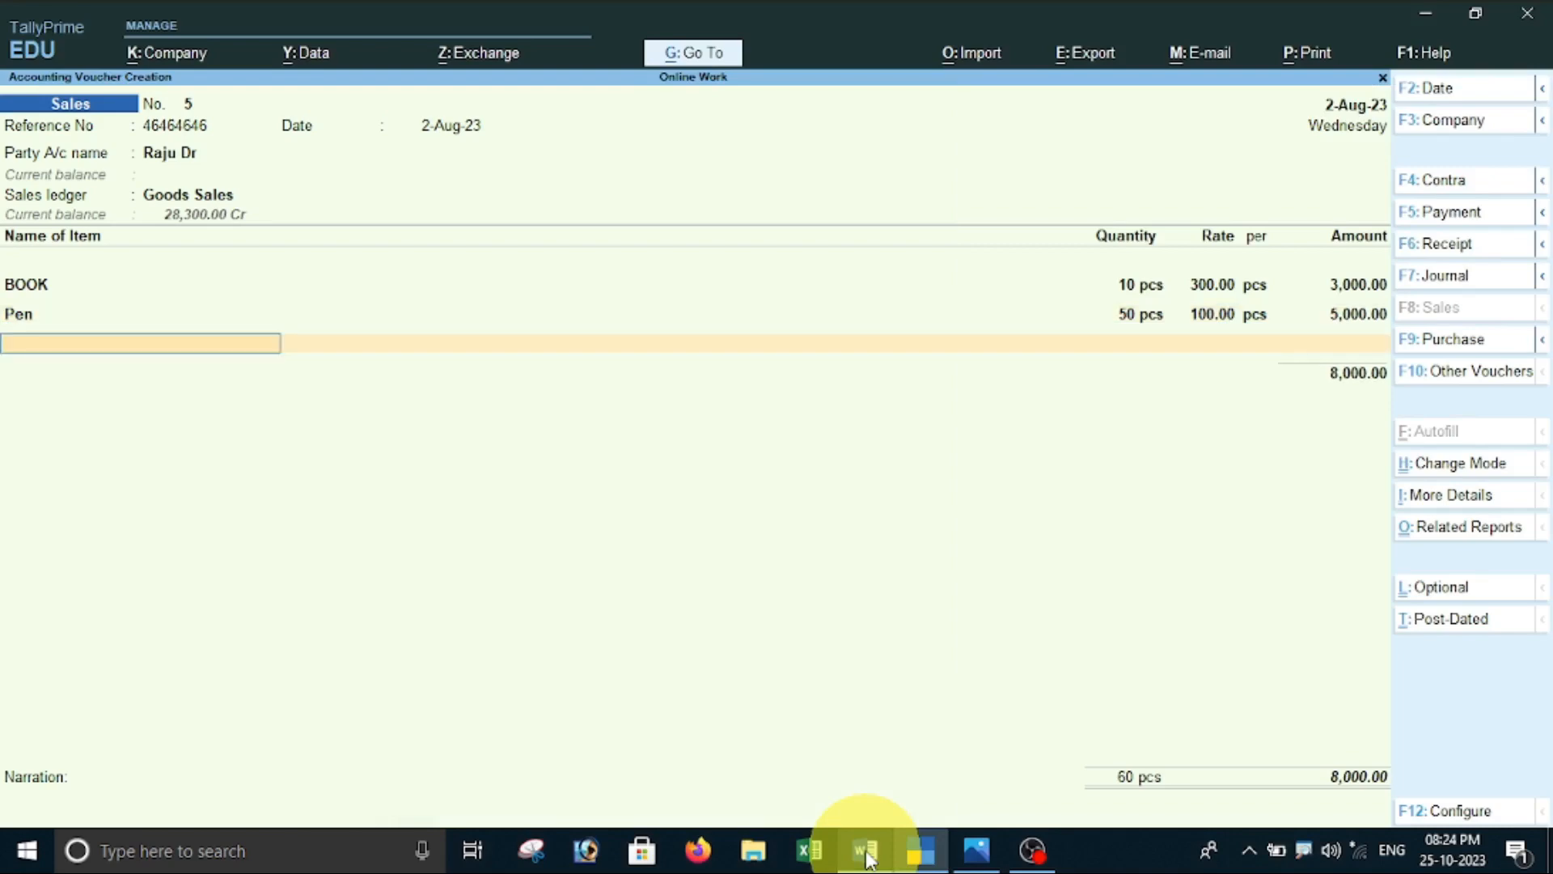
- Check the last table row in Word and add Printing Paper to the invoice with 10 pcs at a rate of 300
click(865, 850)
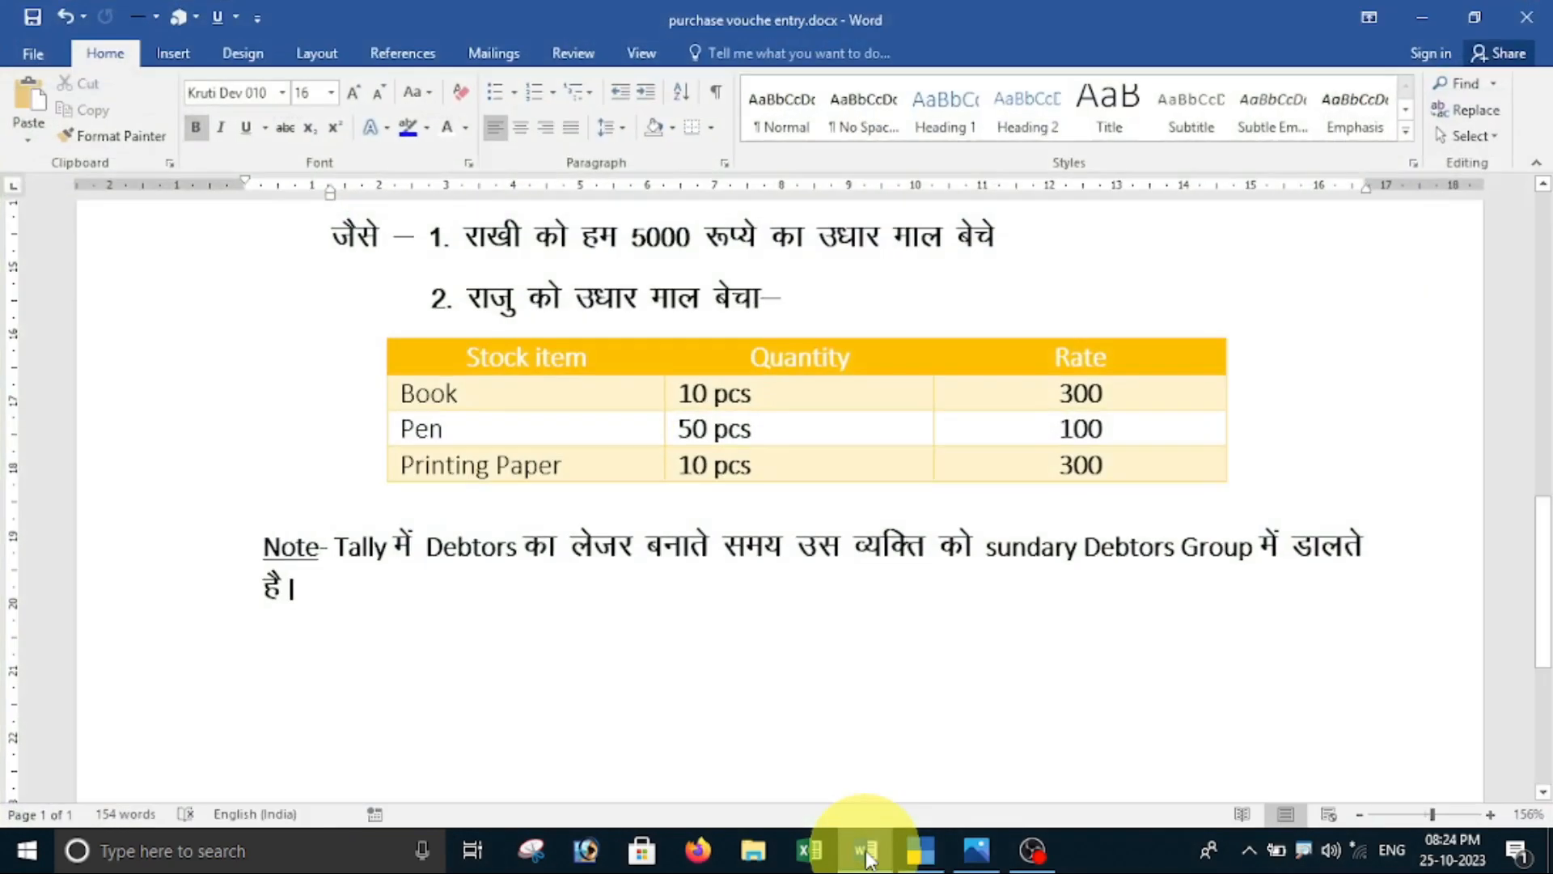
click(866, 854)
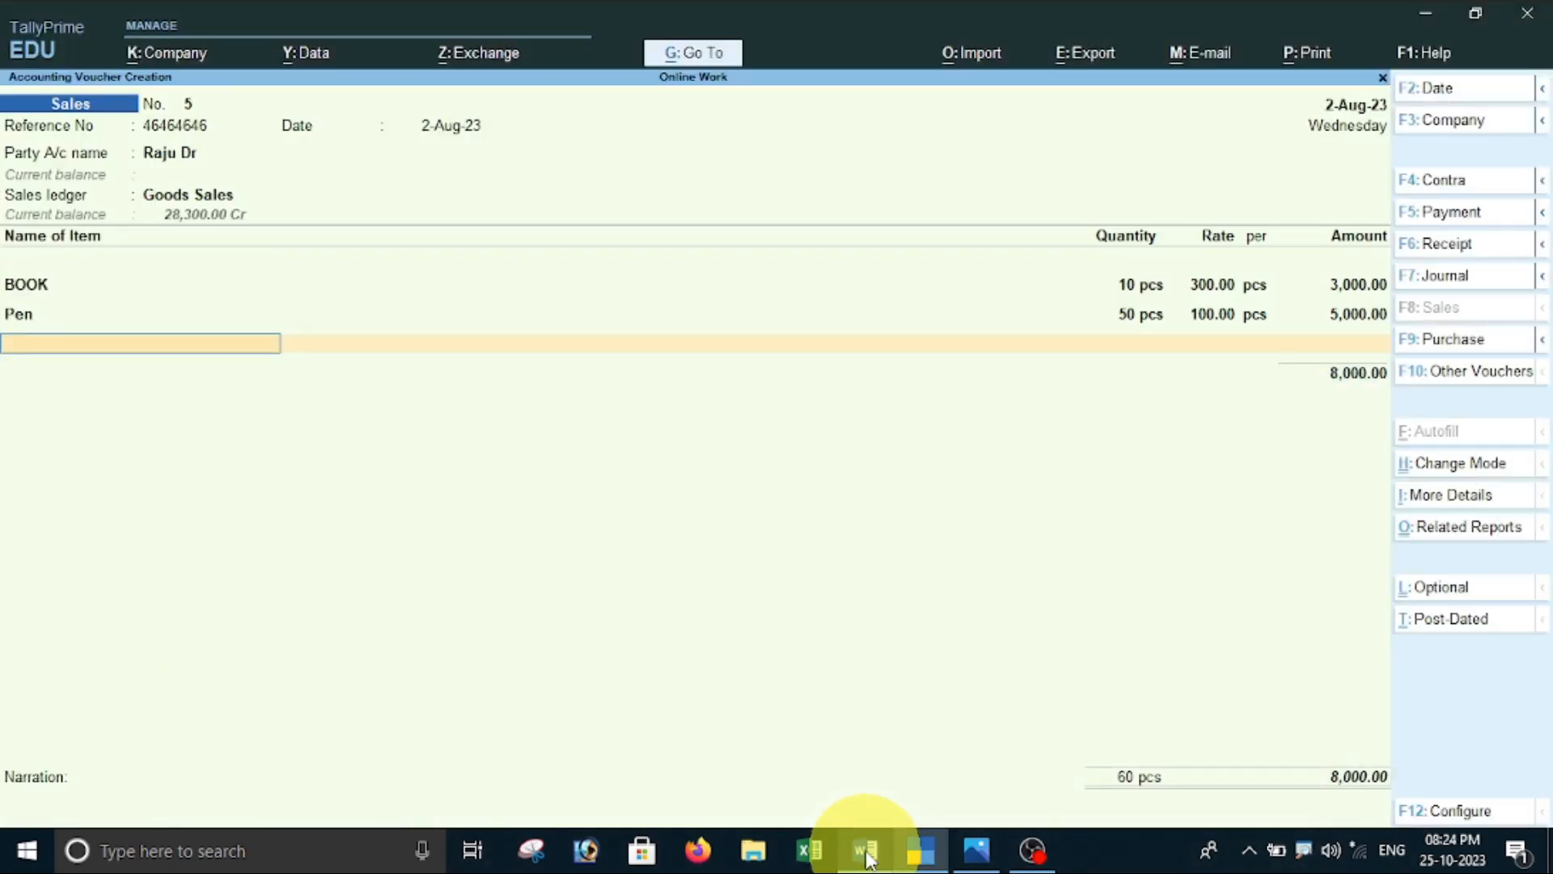
text(Pr)
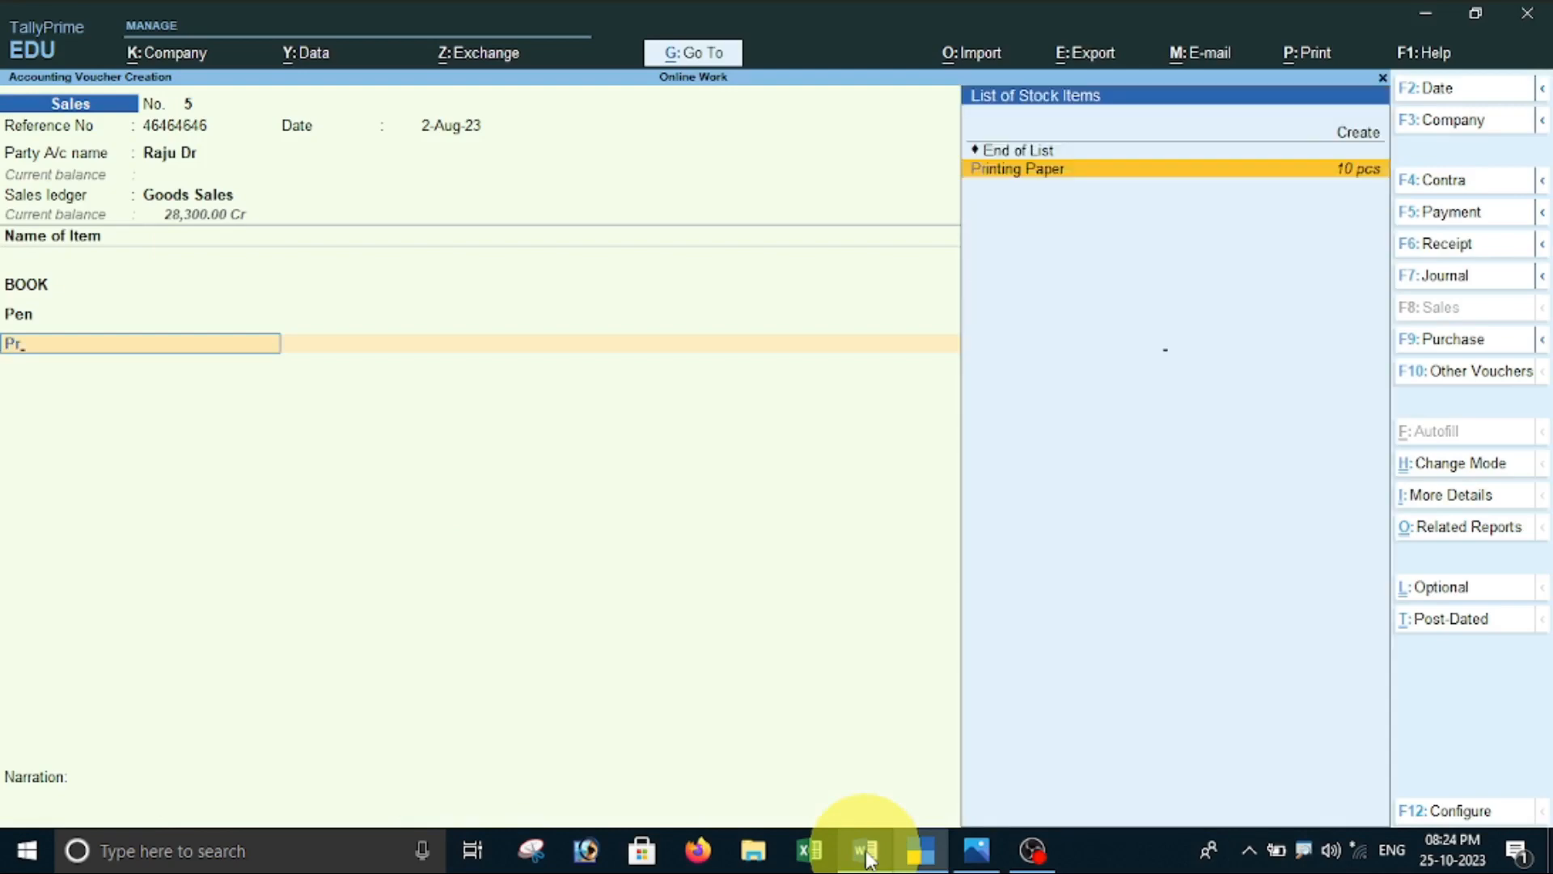
key(Return)
text(10)
key(Return)
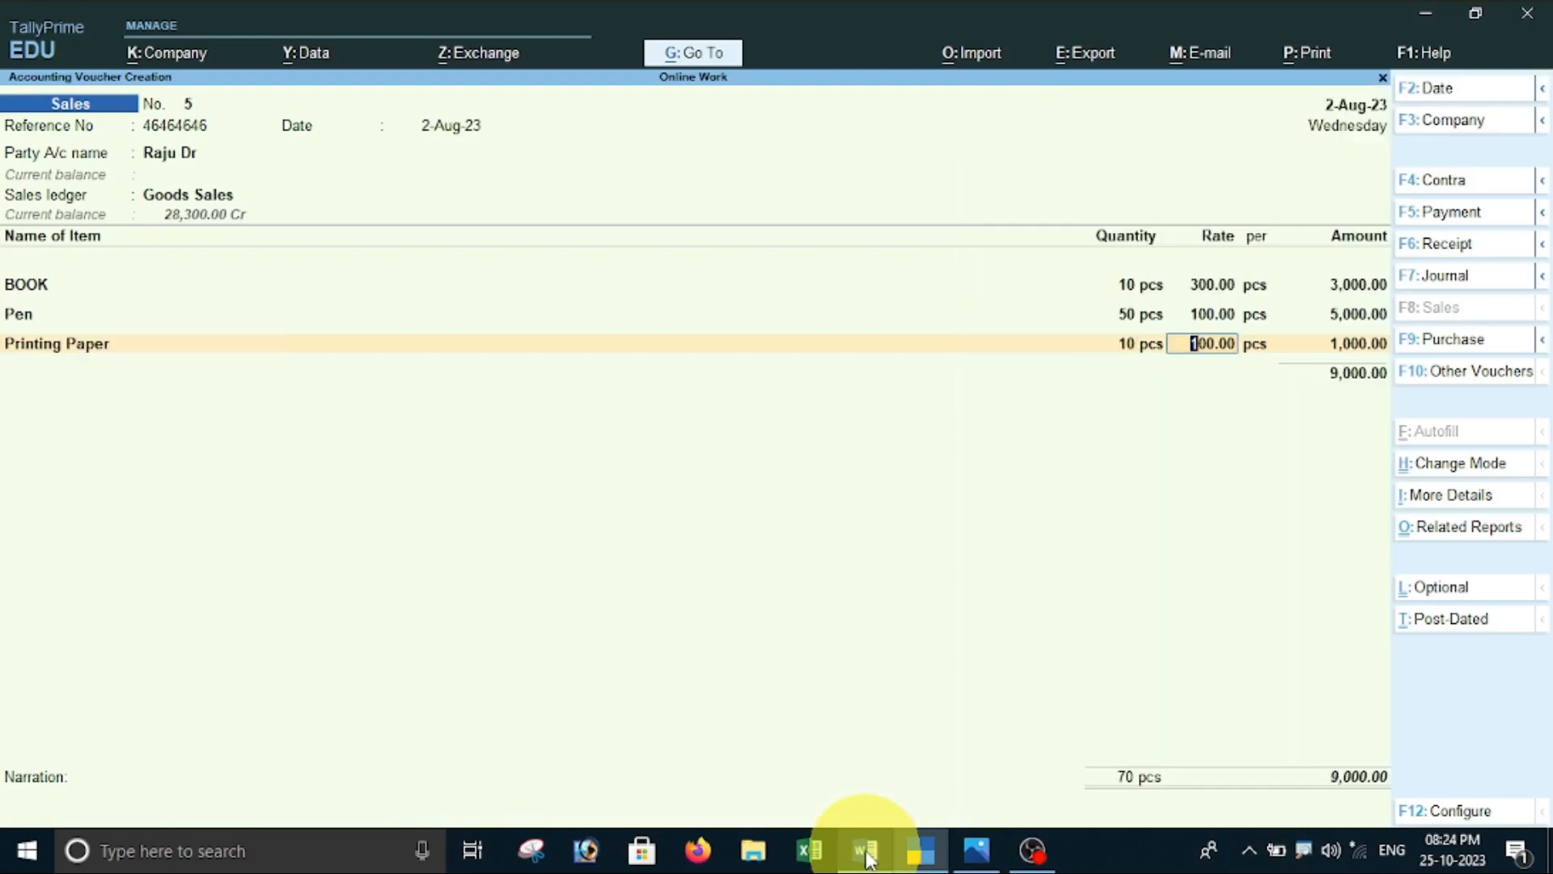
click(866, 853)
click(866, 853)
text(300)
key(Return)
key(Return)
key(Return)
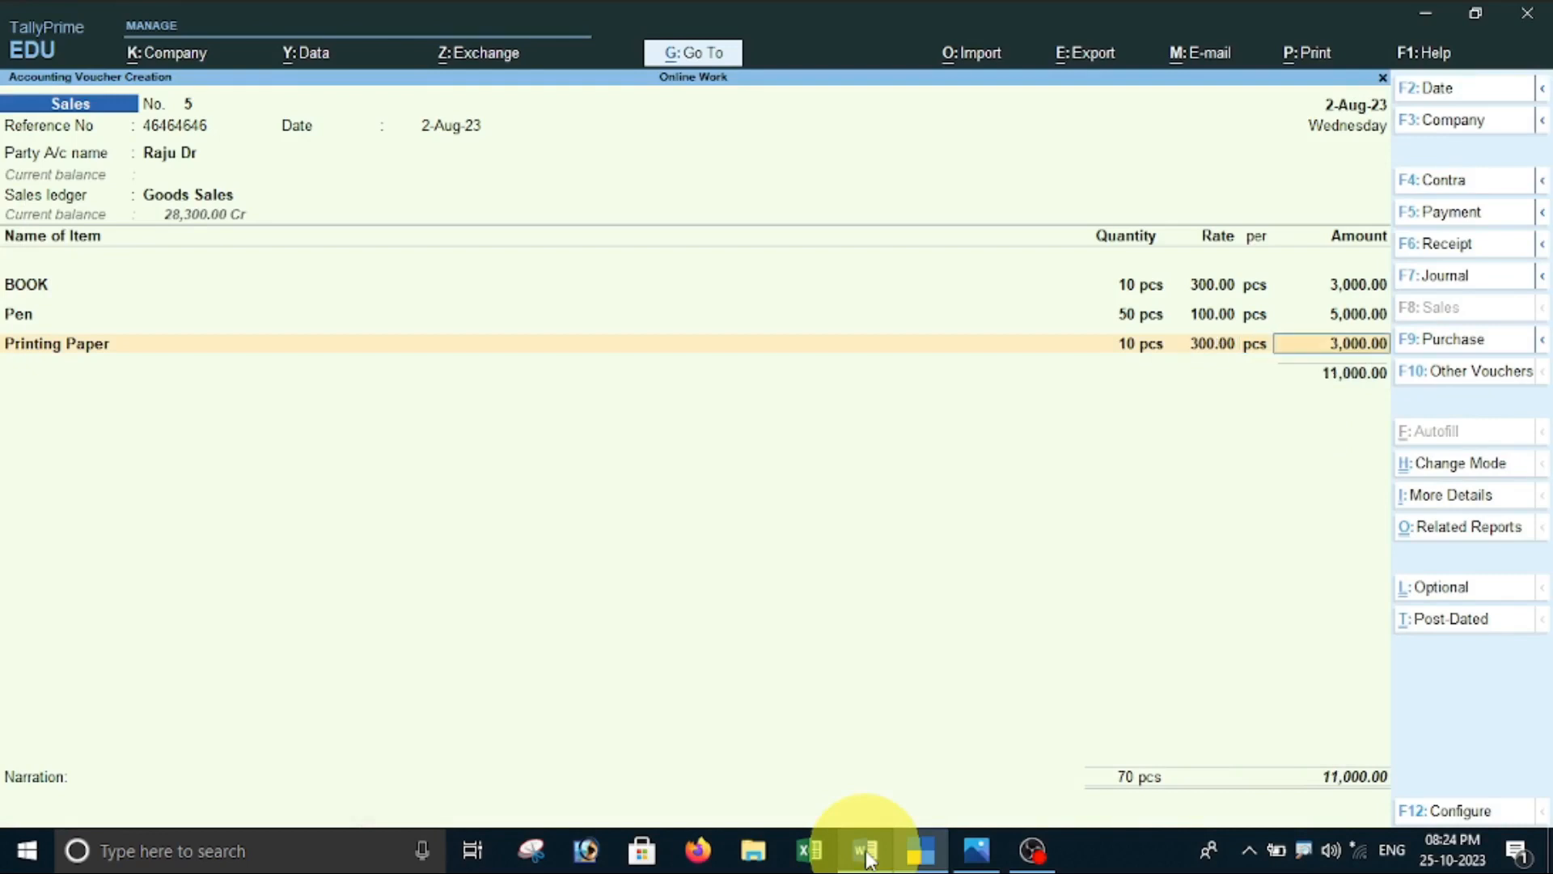
- End the item list and record the customer's 11,000 debit bill-wise as a New Ref
key(Return)
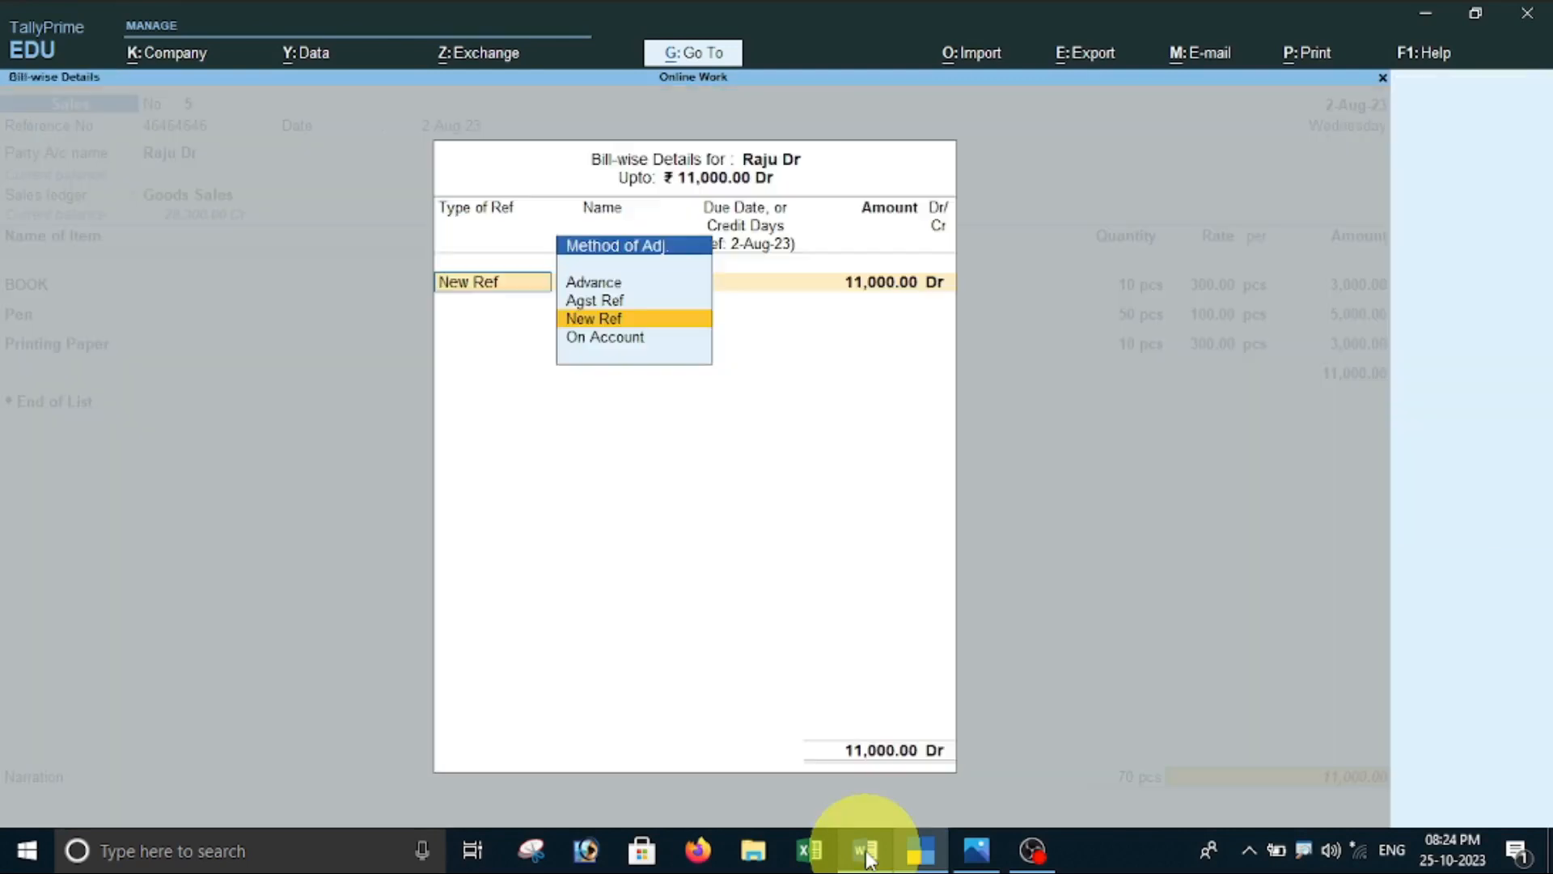
key(Return)
key(Return)
key(Return)
key(Return)
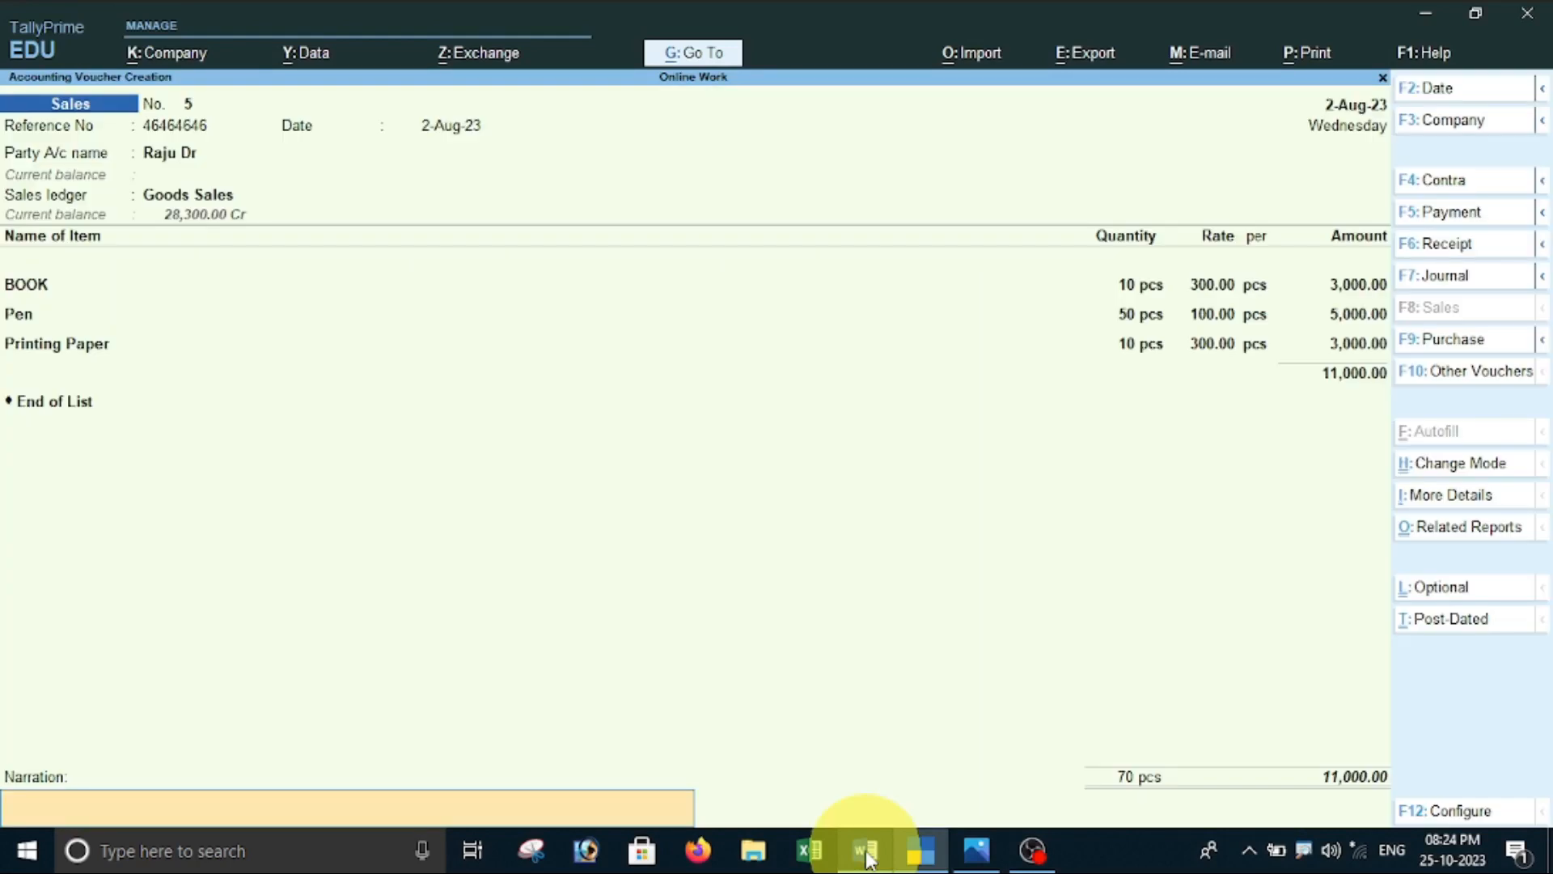
- Enter a narration stating the goods sale and the customer's name, and save the item invoice
text(goods sales to raju)
key(Return)
key(Return)
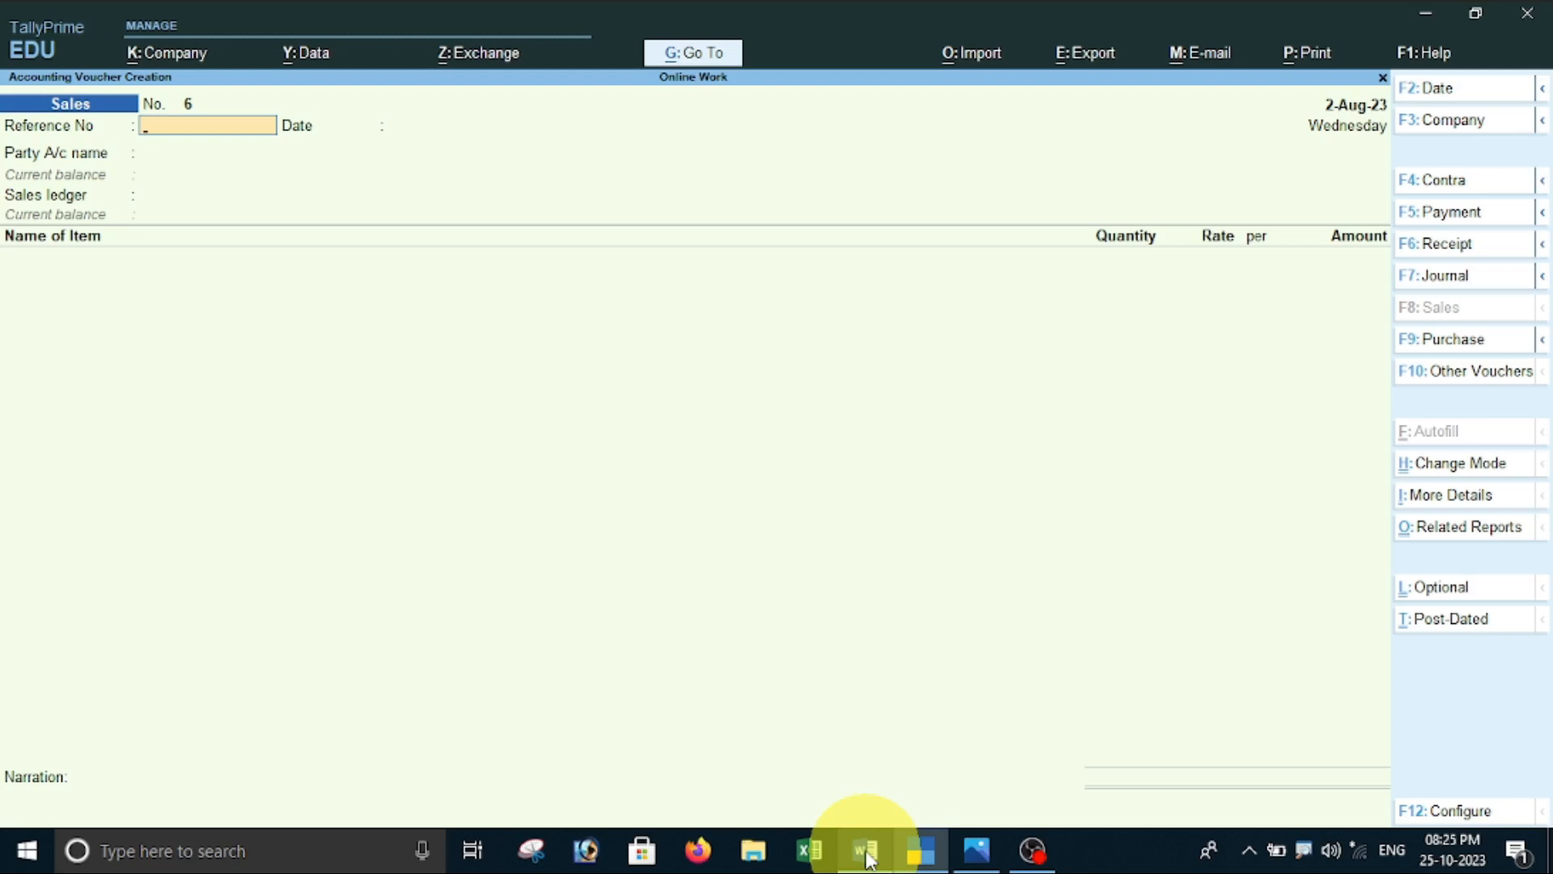
- Quit the blank sales voucher and open the Balance Sheet report
key(Escape)
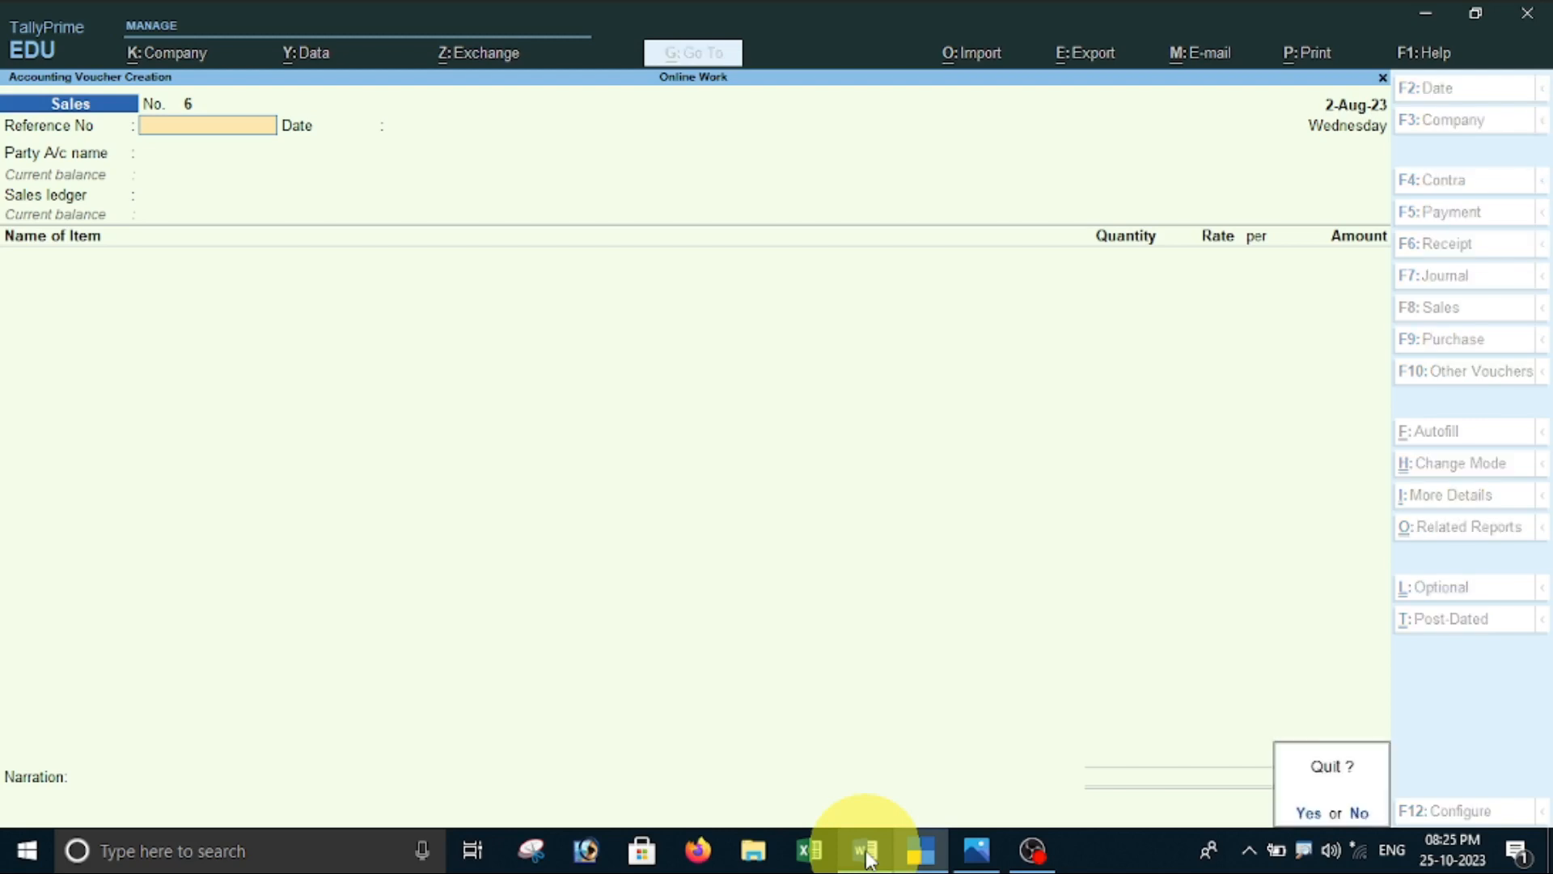
key(y)
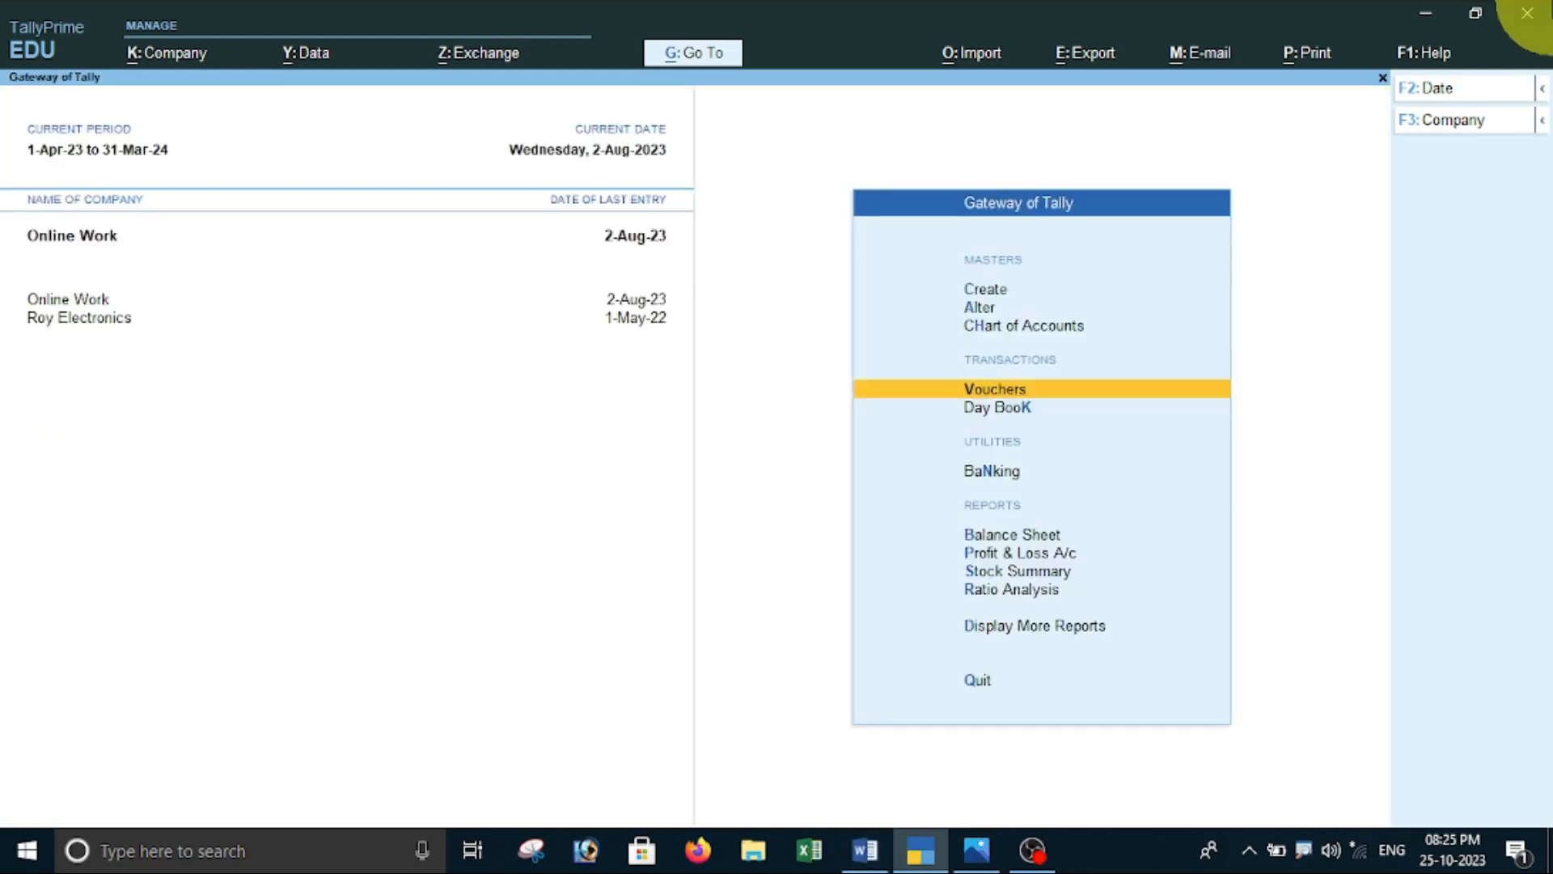
key(Down)
key(Down)
key(Down)
key(Down)
key(Up)
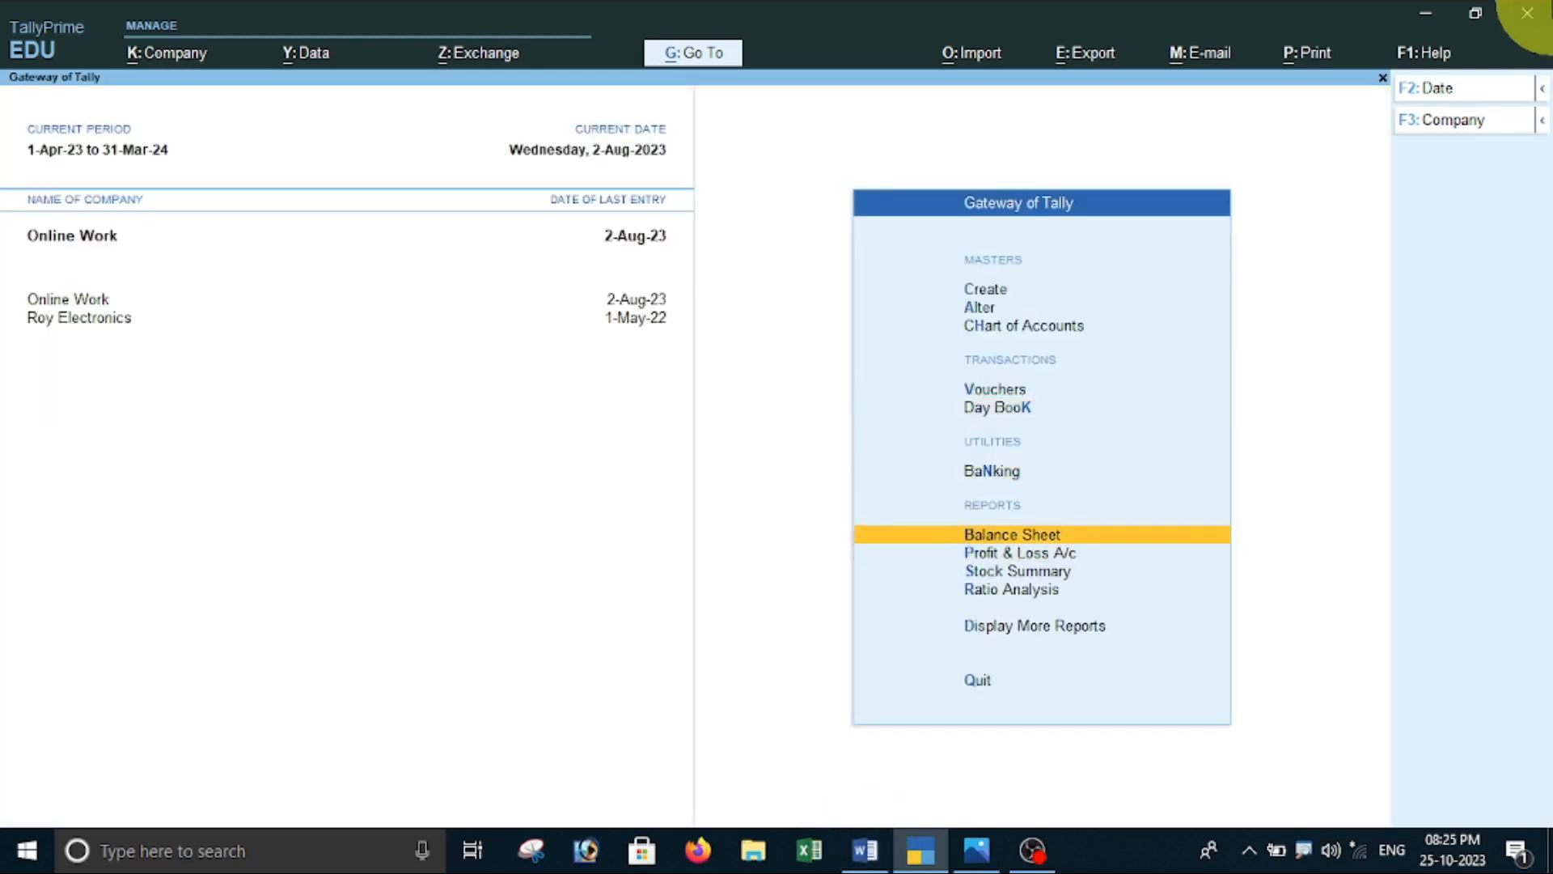
key(Return)
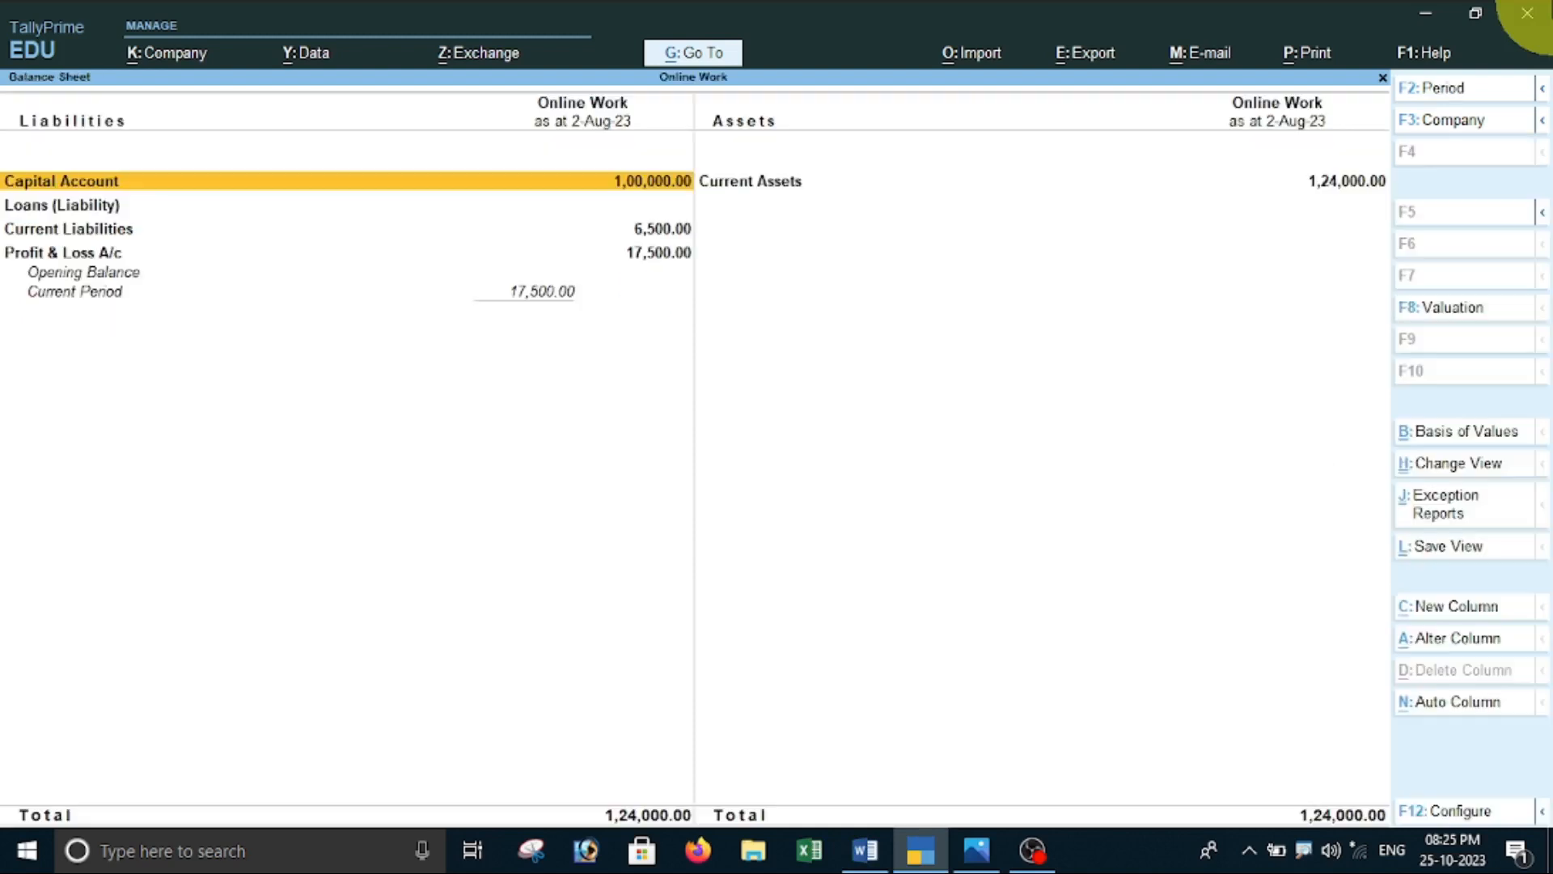
- Drill down from Current Liabilities to Sundry Creditors to review each creditor's closing balance, and return to the Balance Sheet
key(Down)
key(Down)
key(Up)
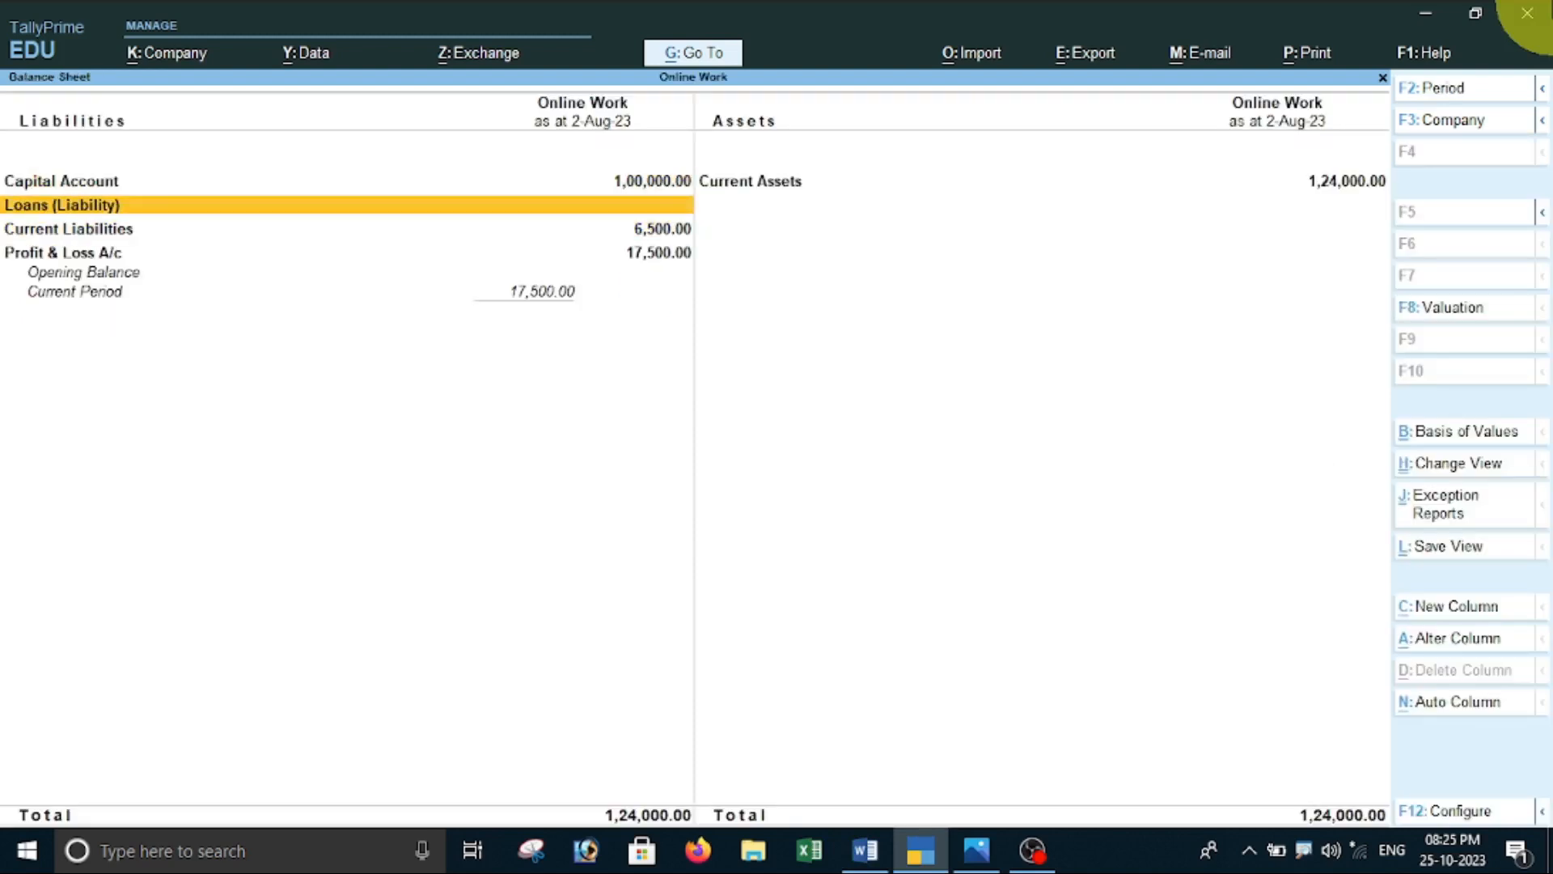
key(Down)
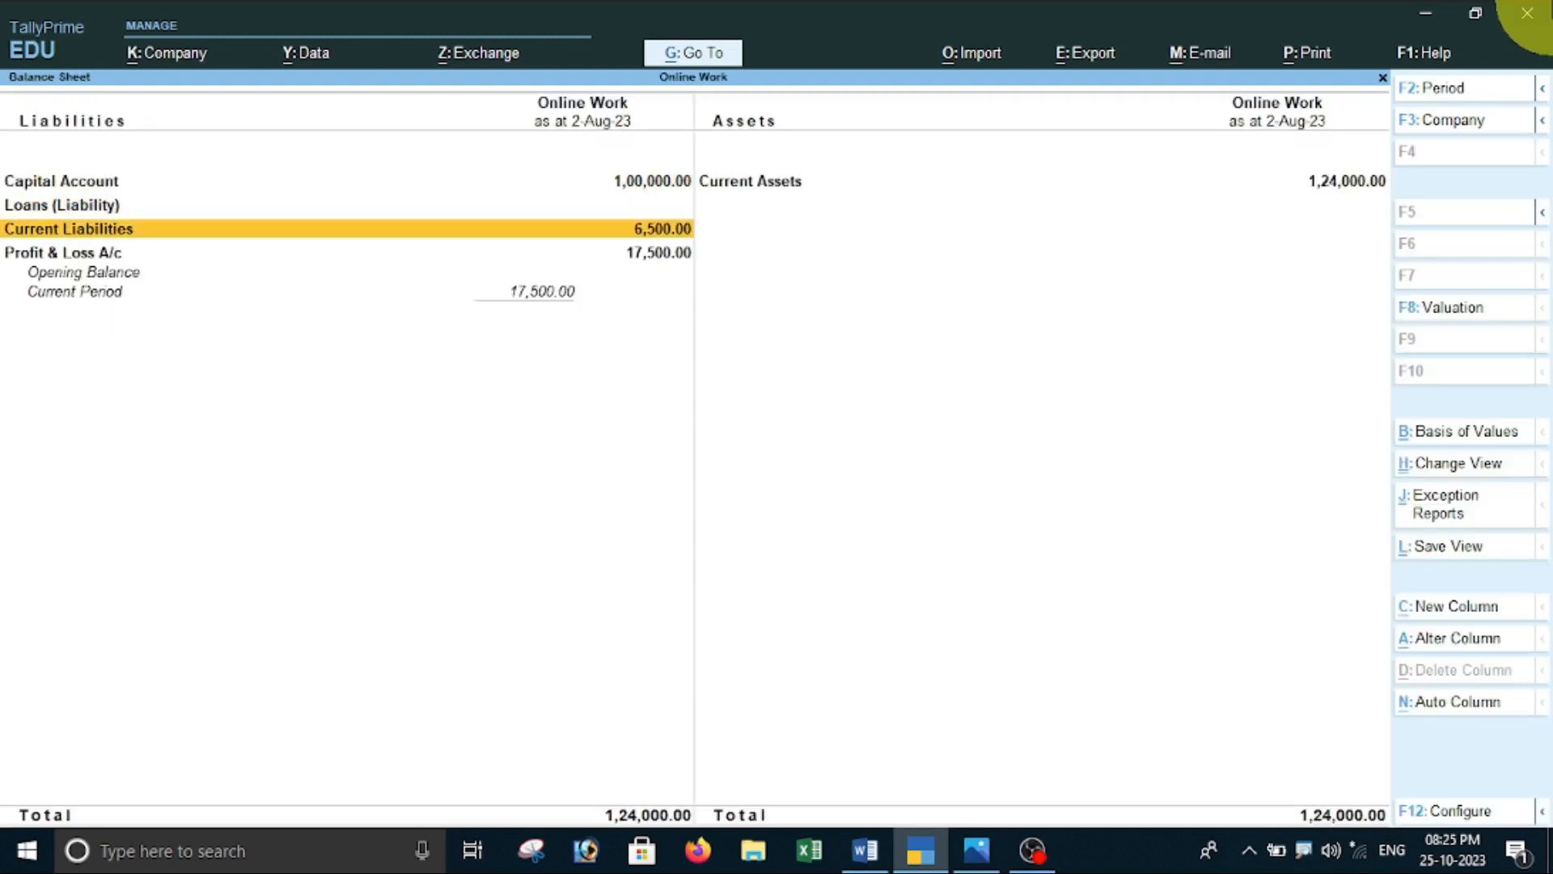
key(Return)
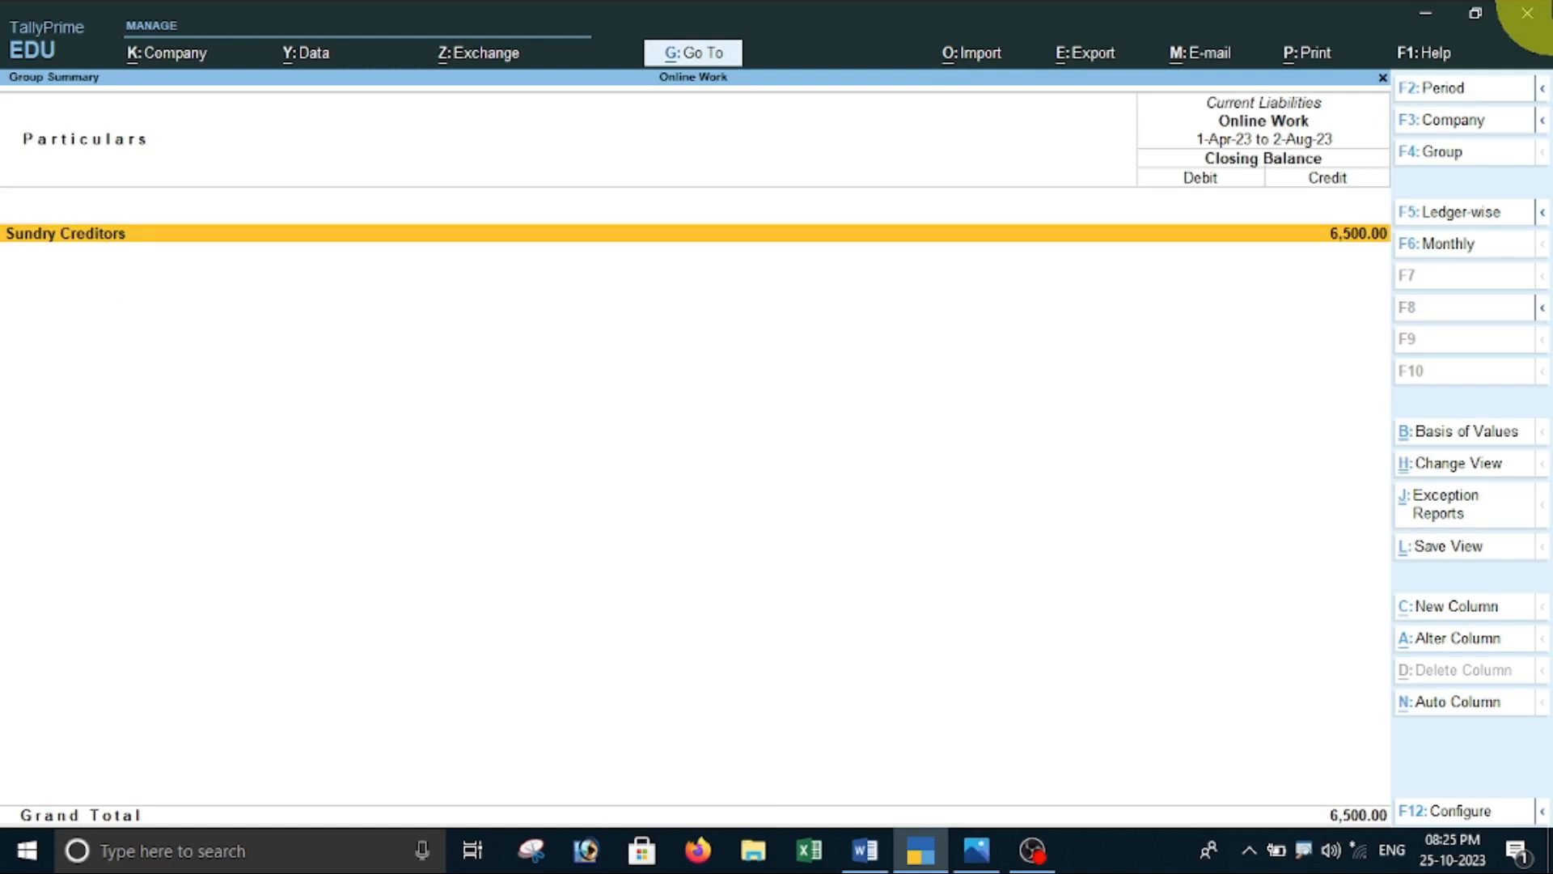
key(Return)
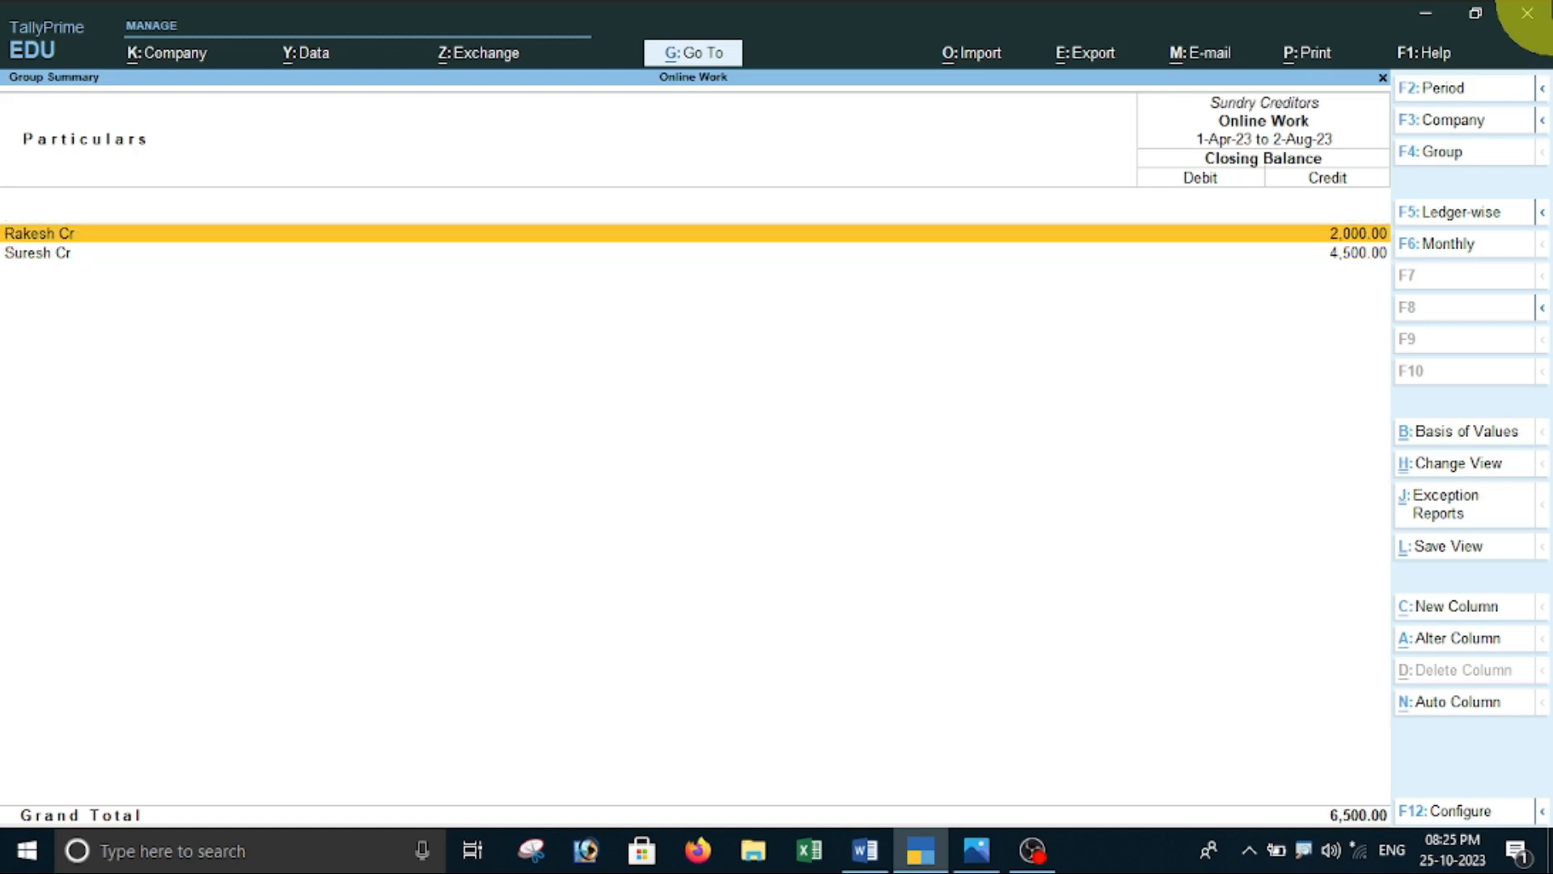
key(Down)
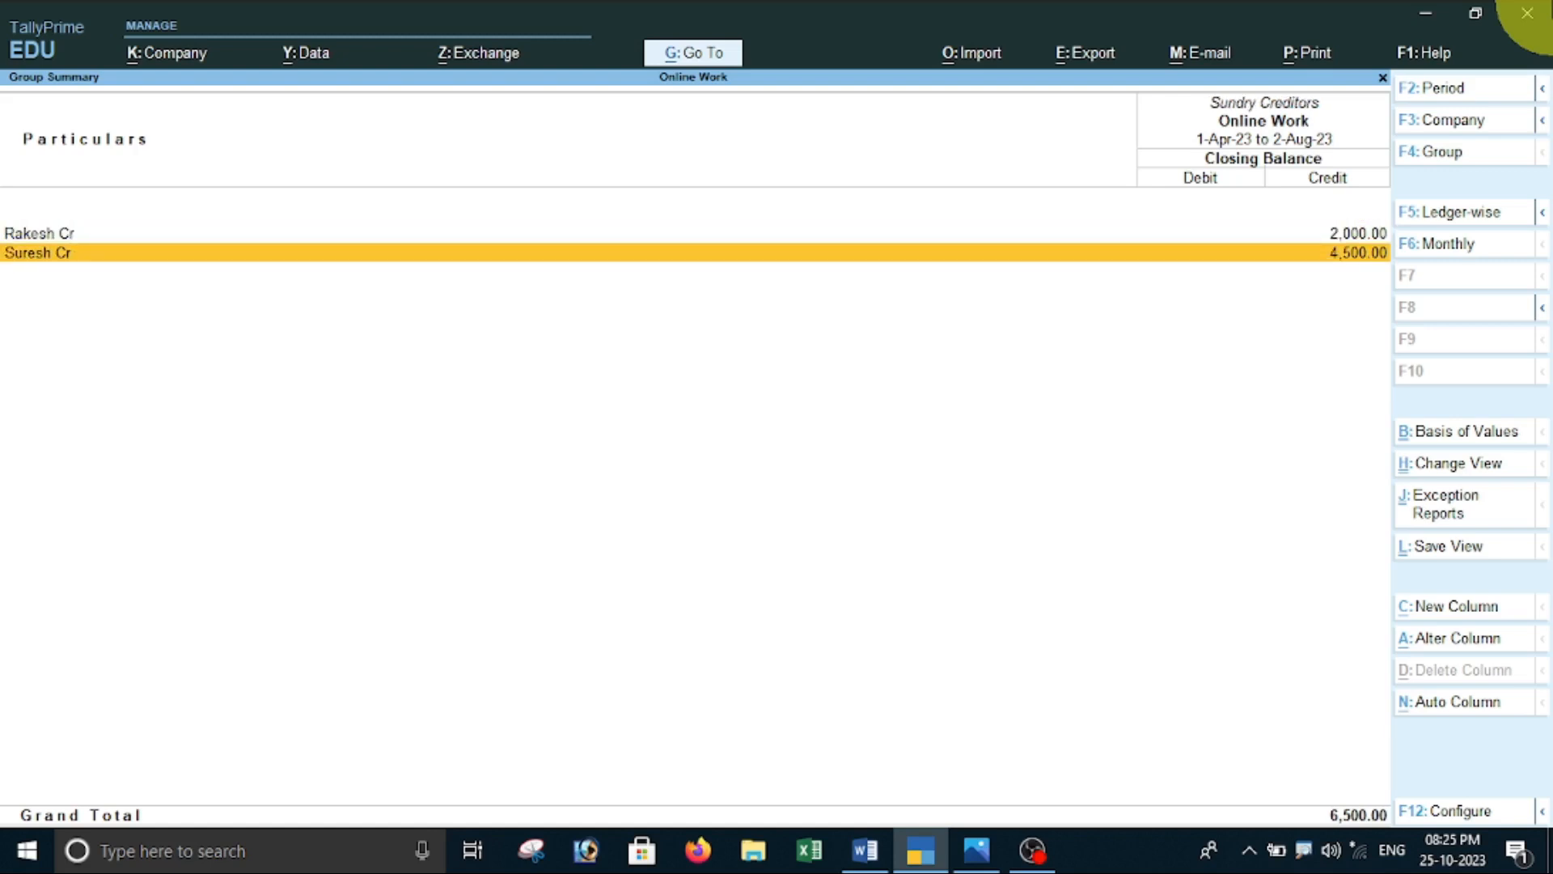
key(Escape)
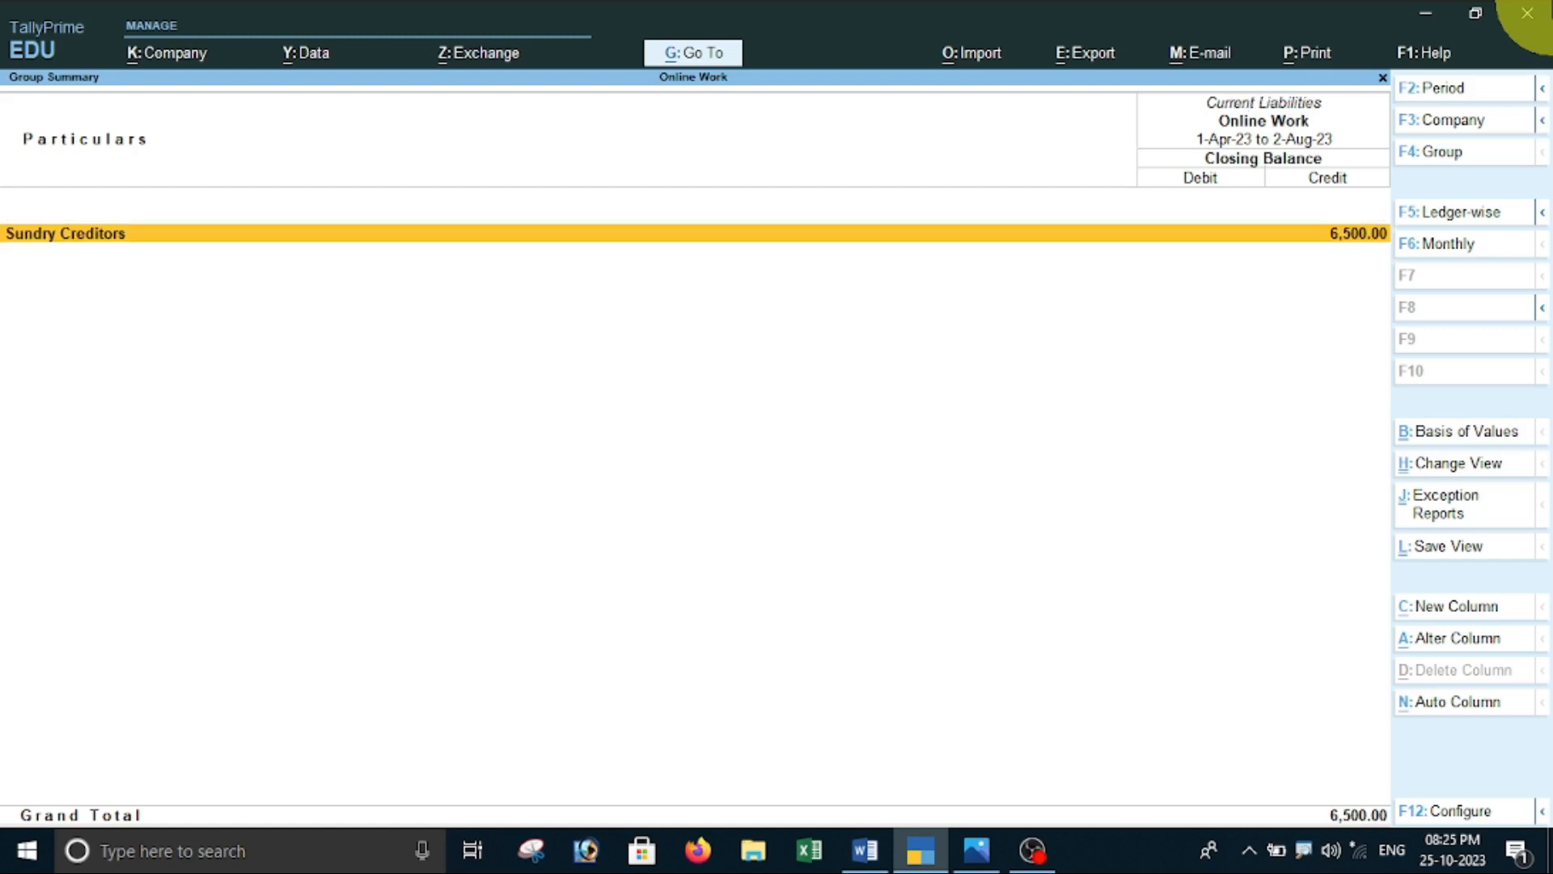
key(Escape)
- Drill down from Current Assets to Sundry Debtors and review each debtor's closing balance
key(Right)
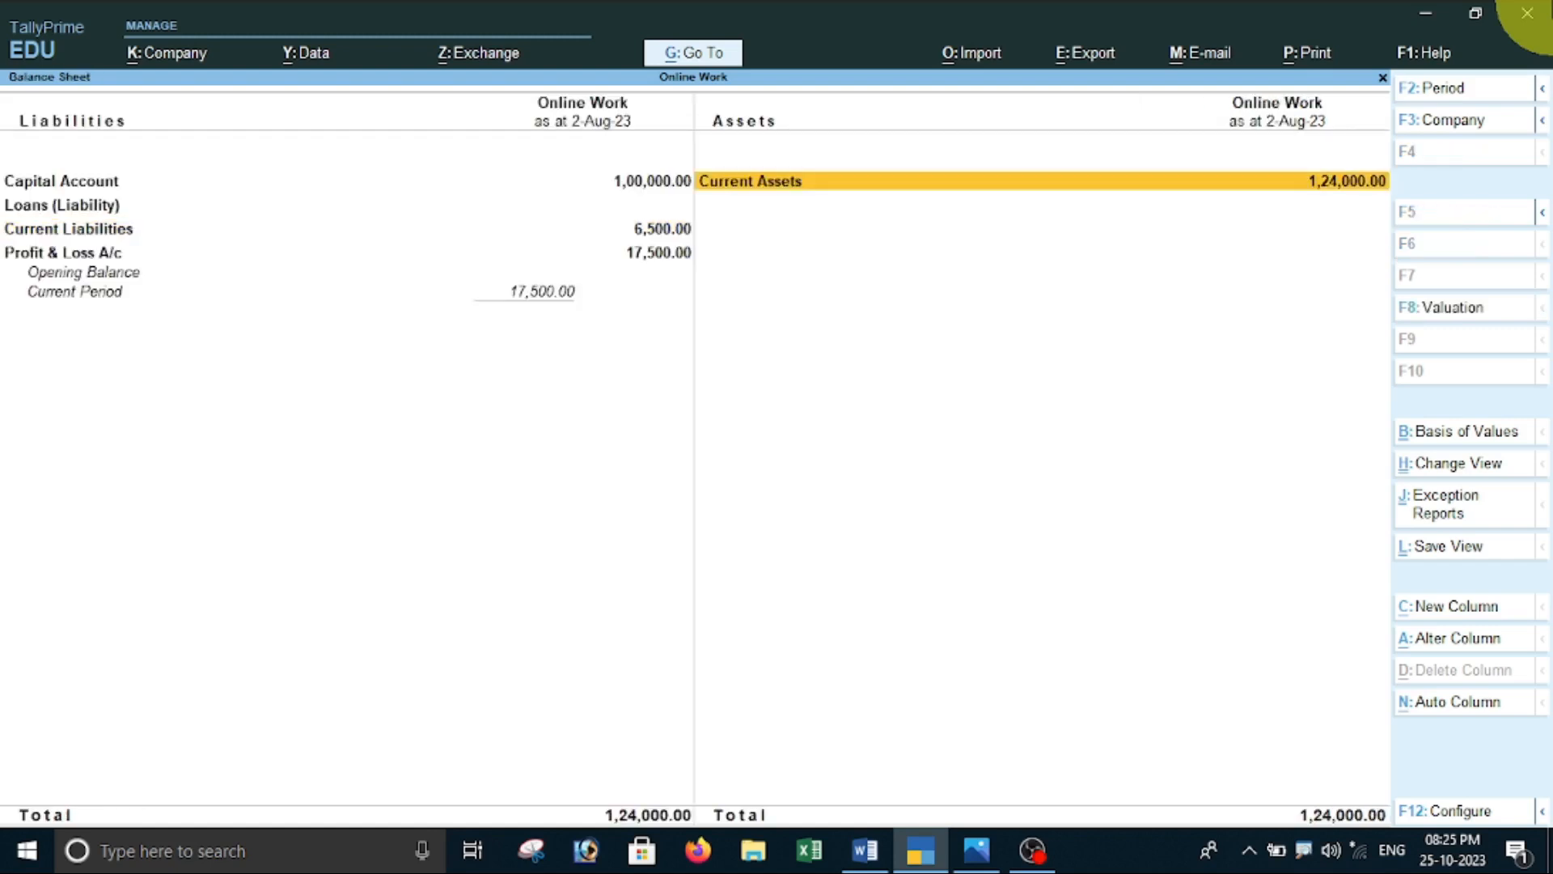
key(Return)
key(Down)
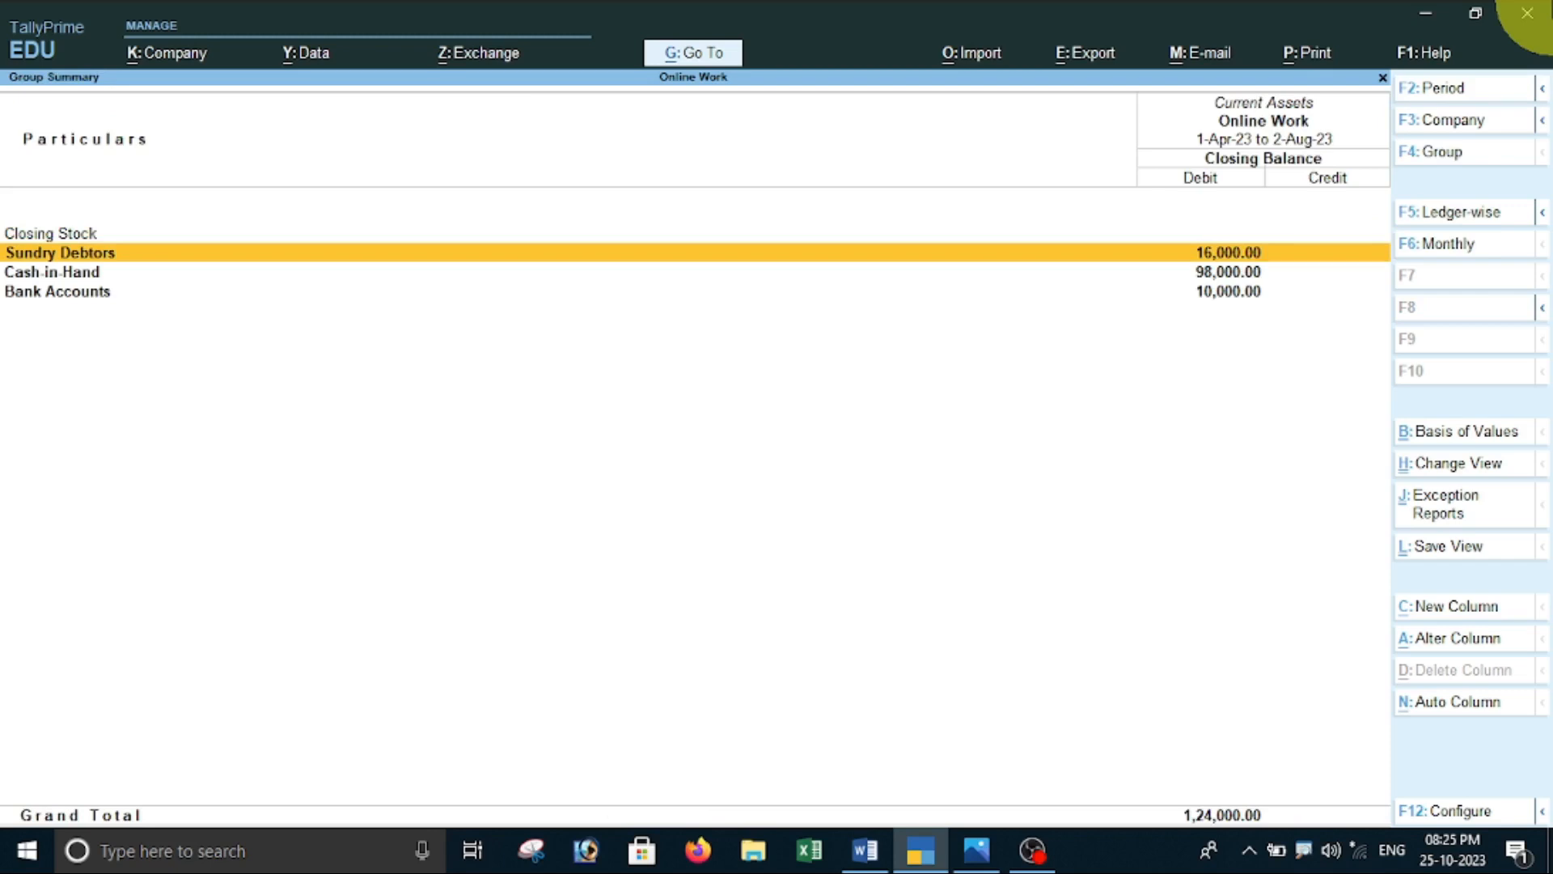
key(Return)
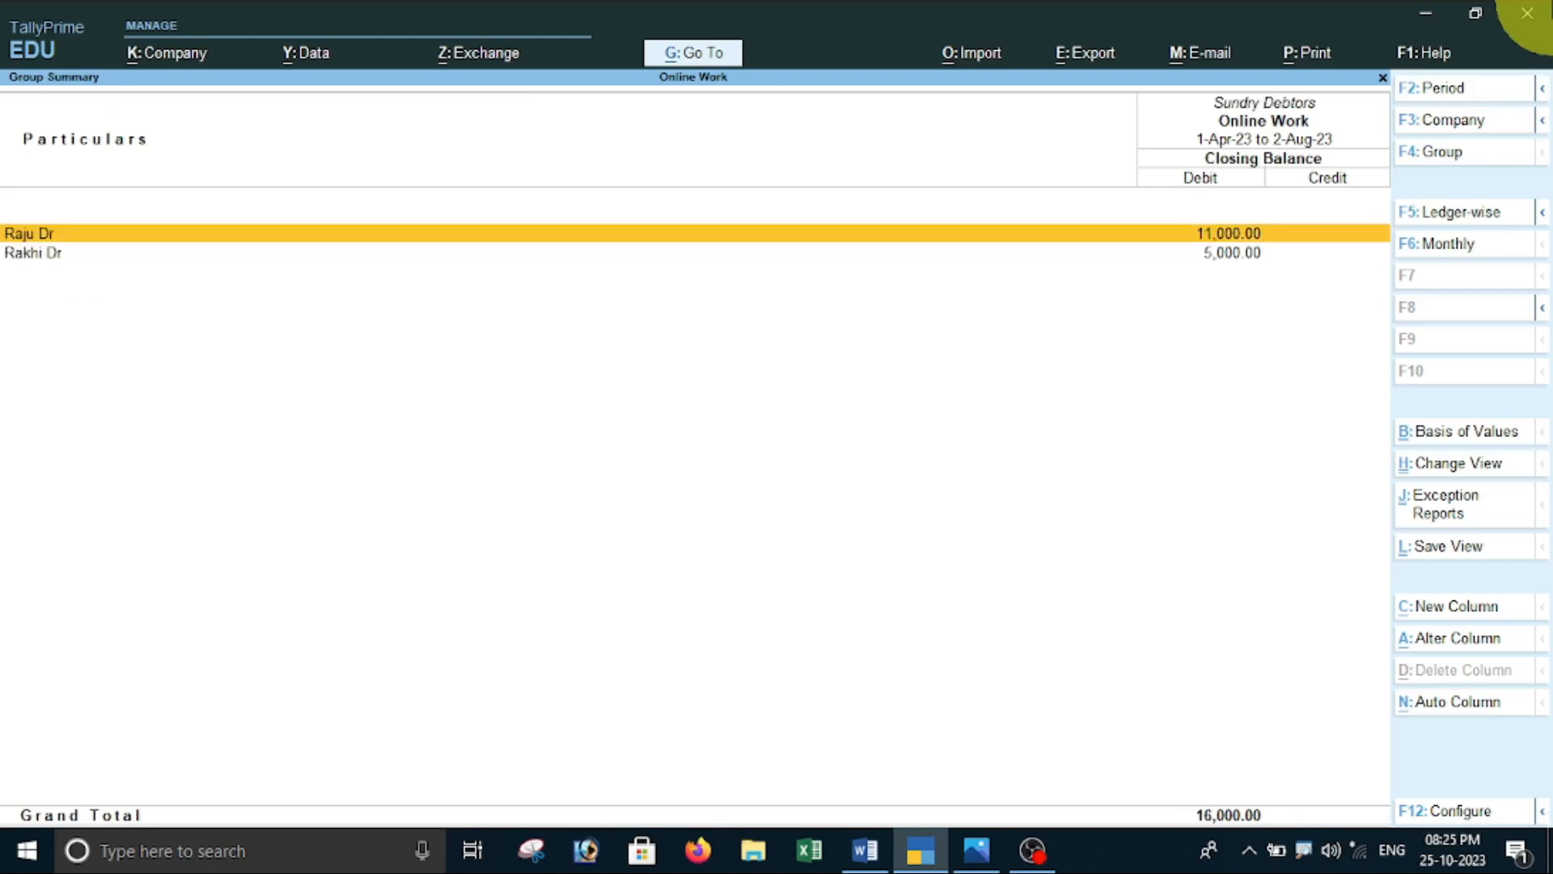
key(Down)
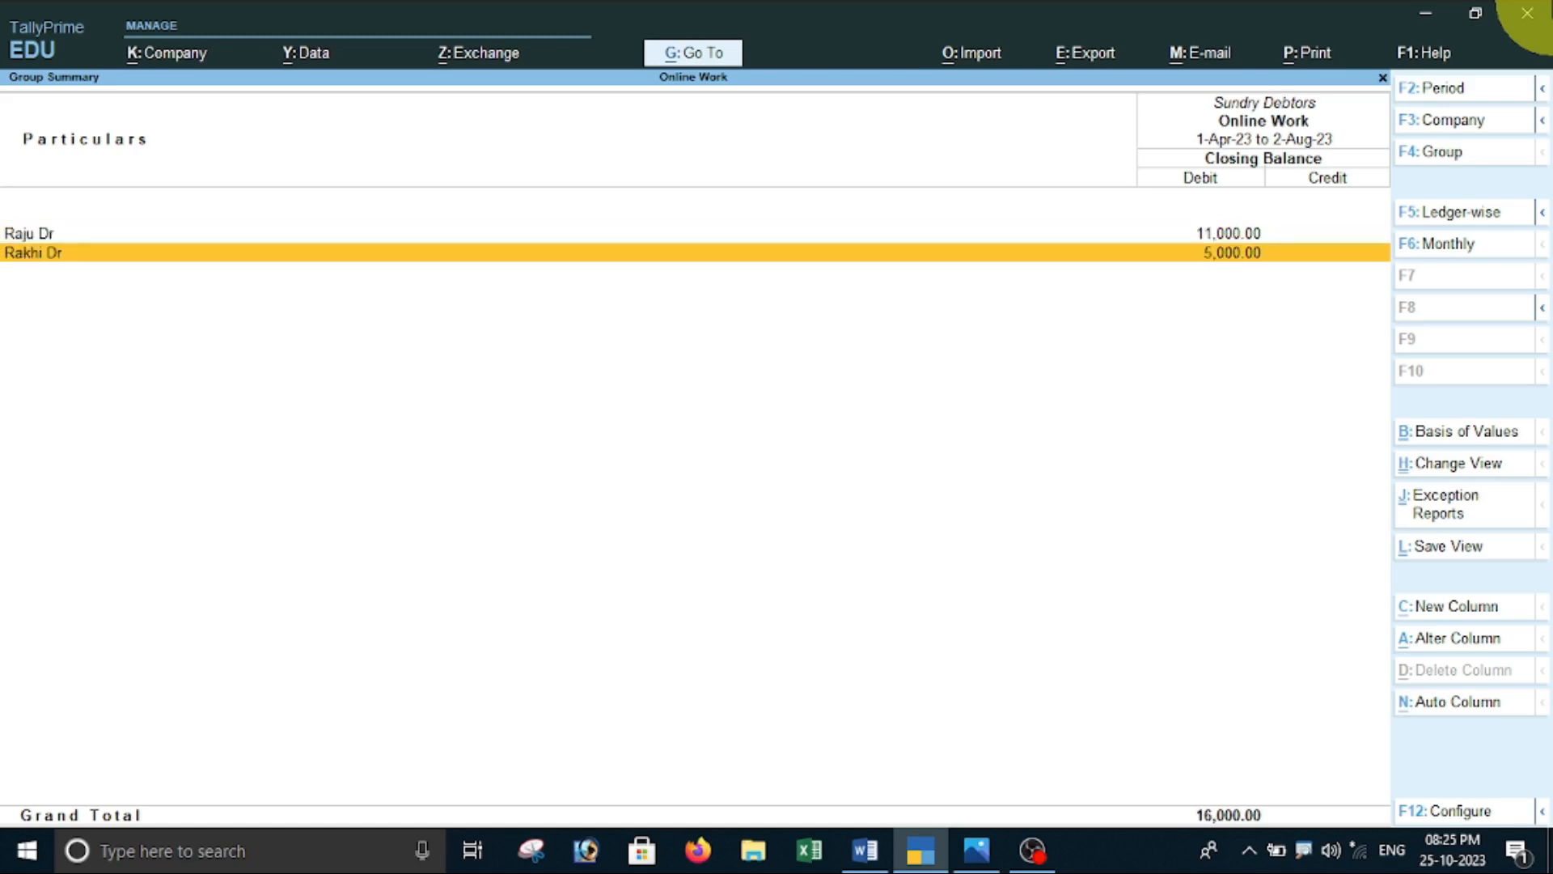
key(Up)
key(Down)
key(Up)
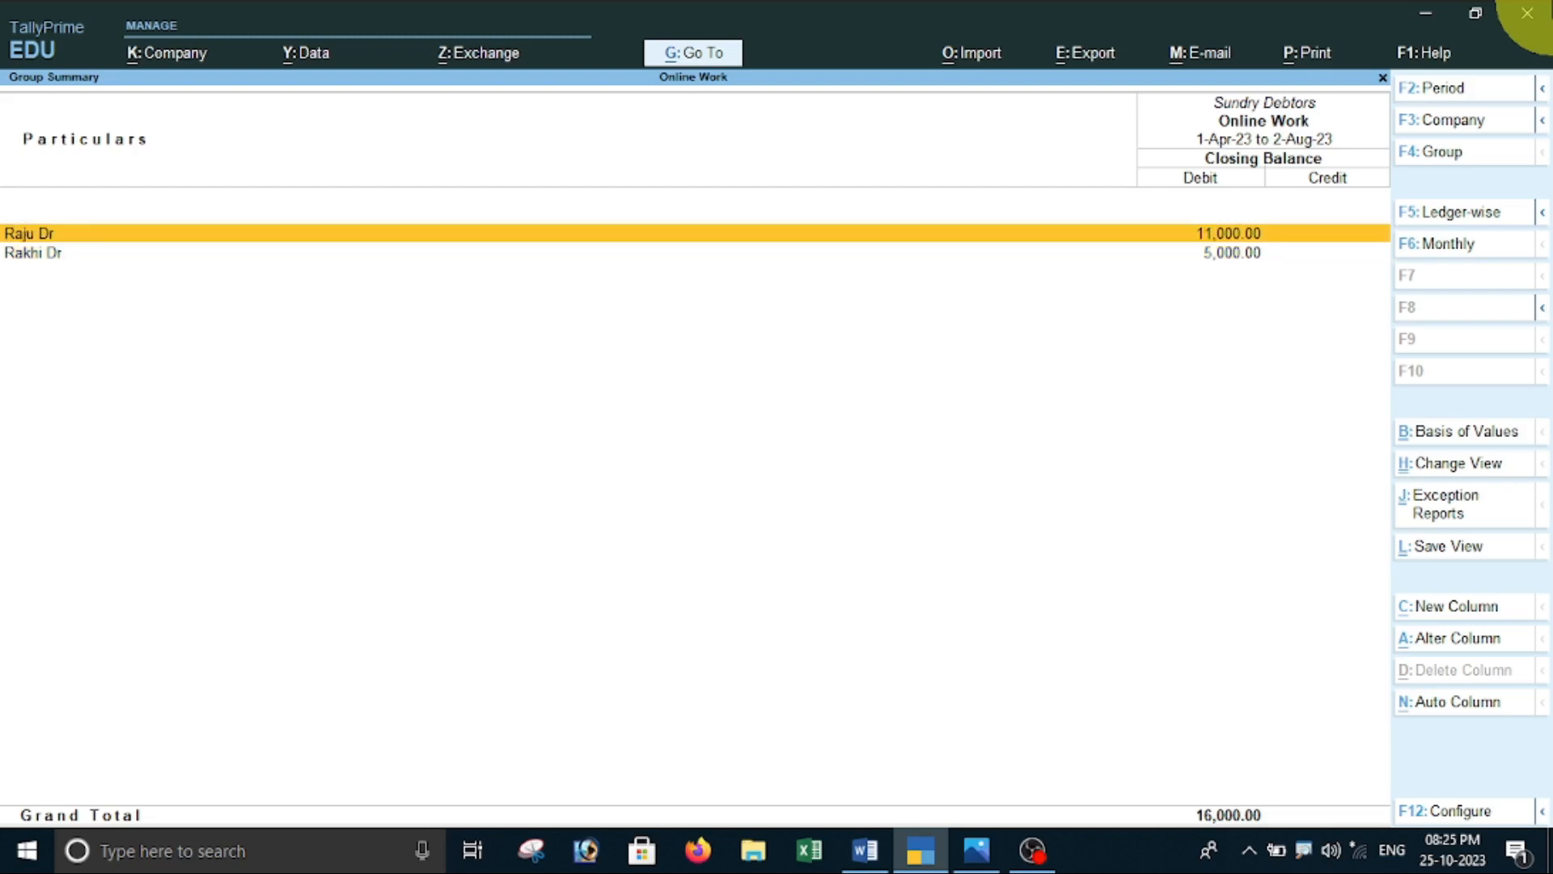
- Inspect the itemised sales voucher of the first debtor in the list, and return to the Gateway of Tally
key(Return)
key(Return)
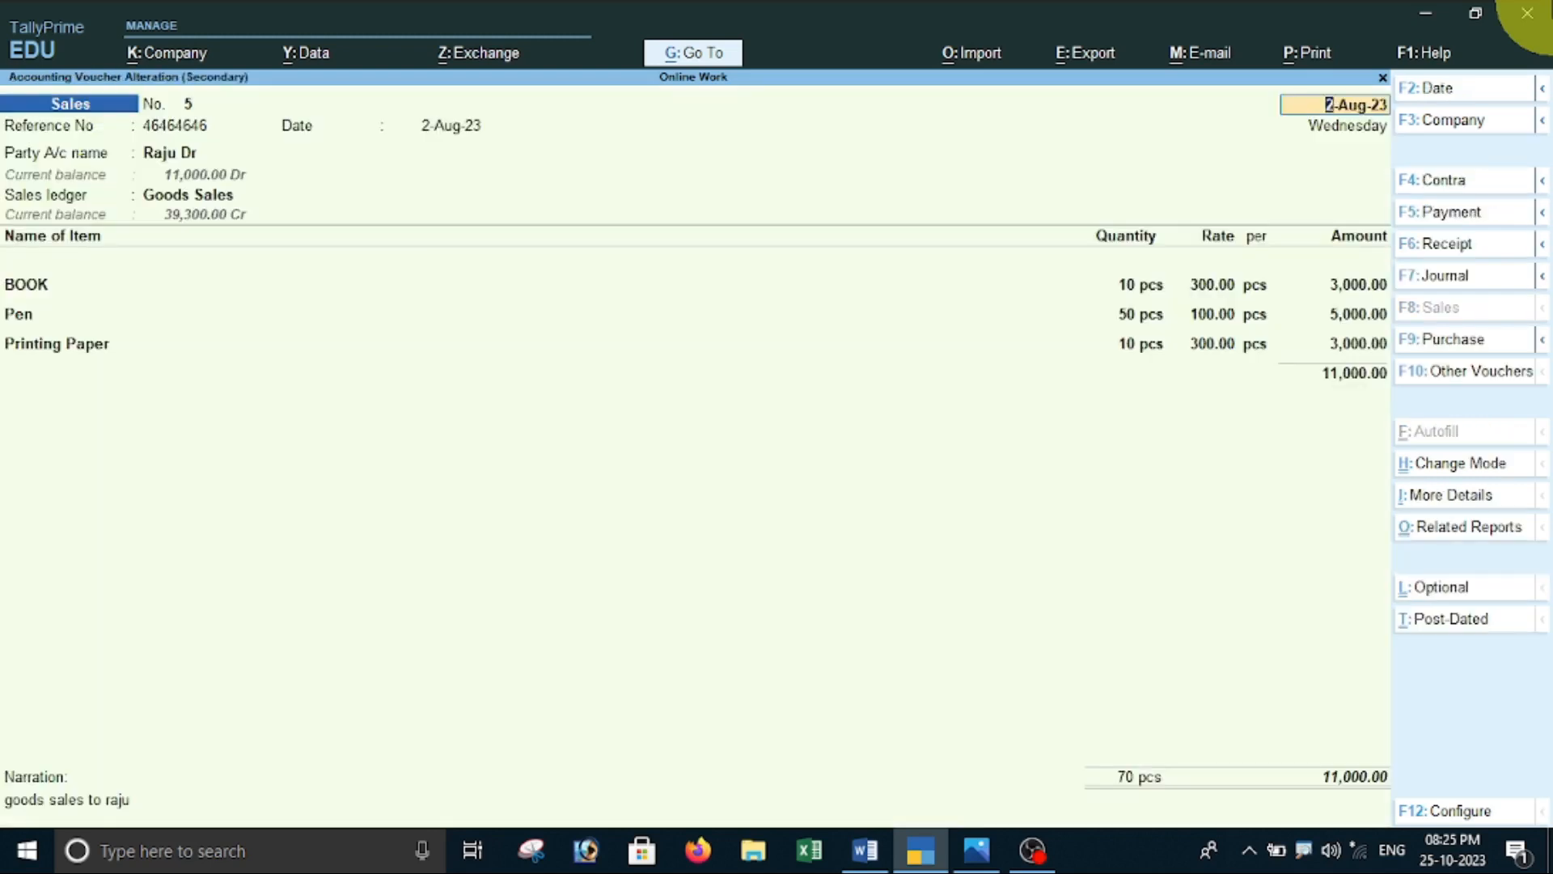
key(Escape)
key(Escape)
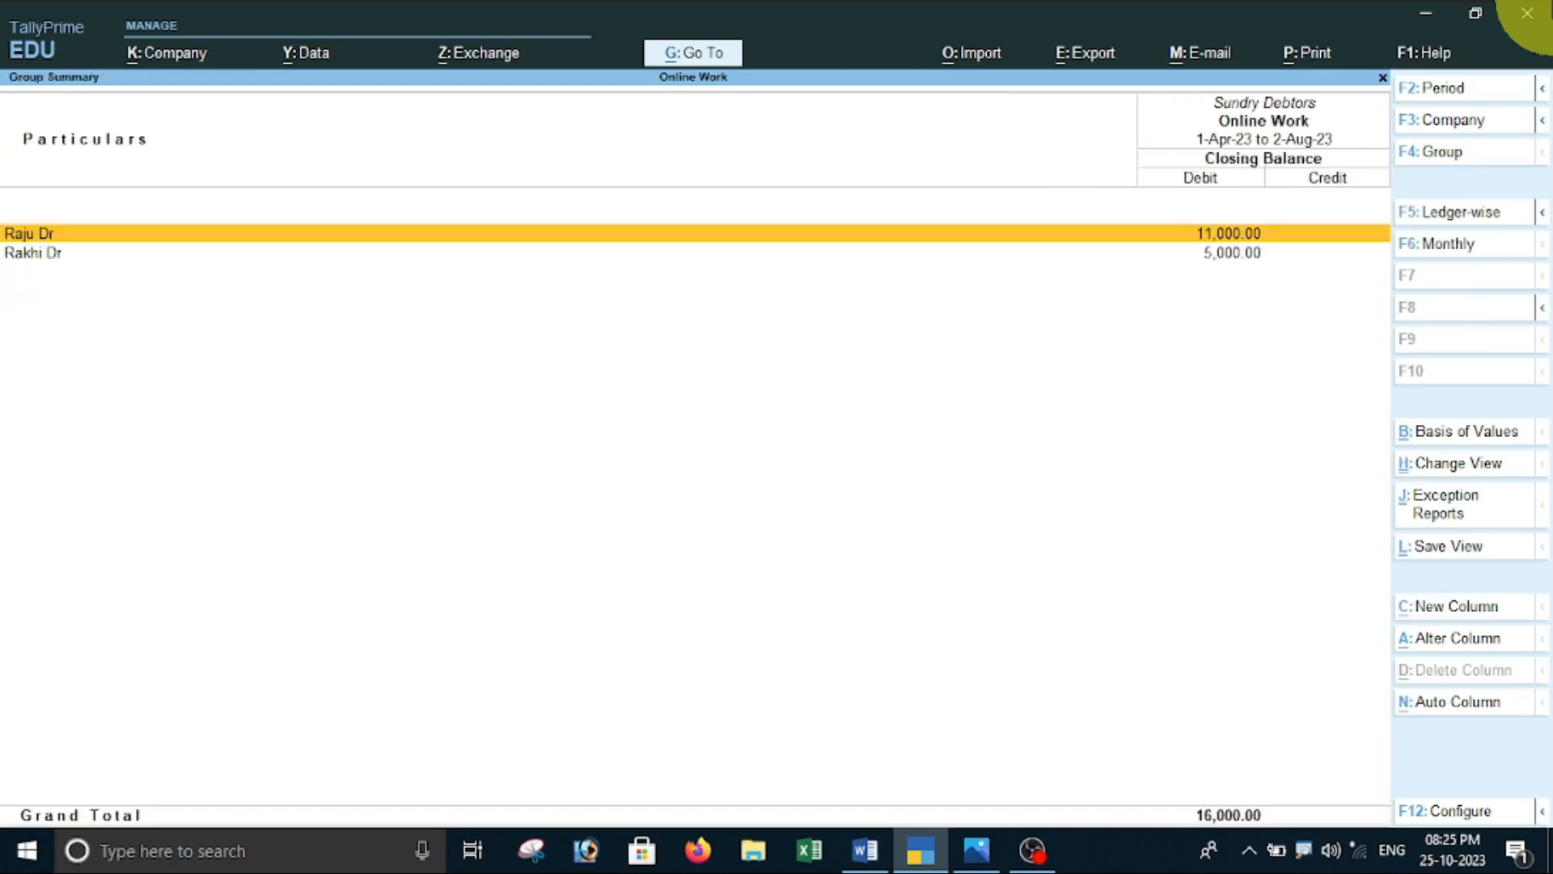
key(Escape)
key(Escape)
key(Escape)
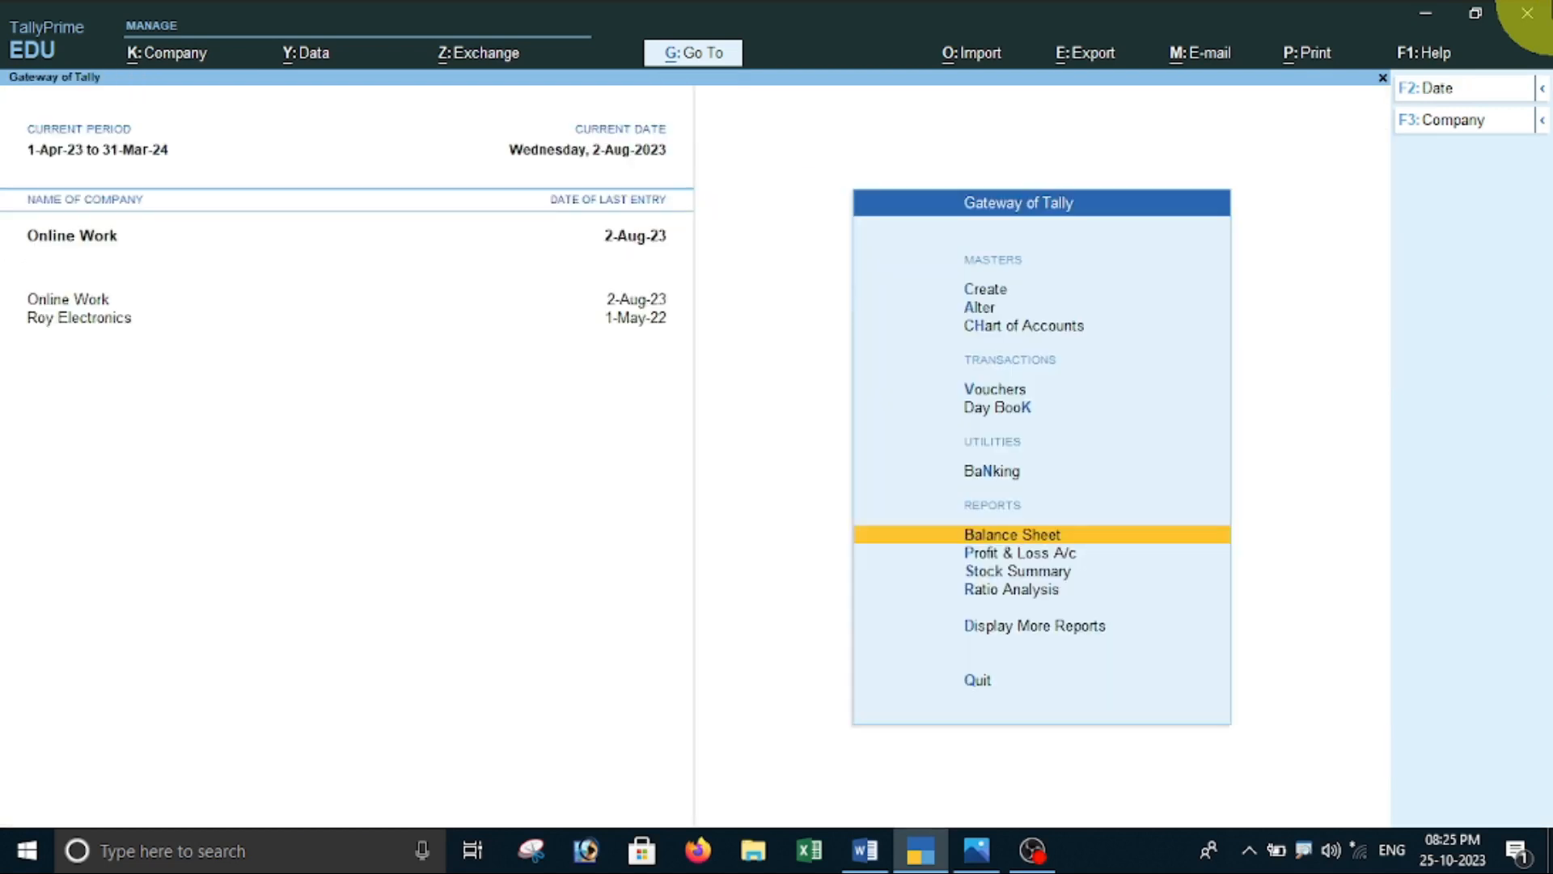
- Open the Account Books list among the additional reports
key(Down)
key(Down)
key(Down)
key(Down)
key(Return)
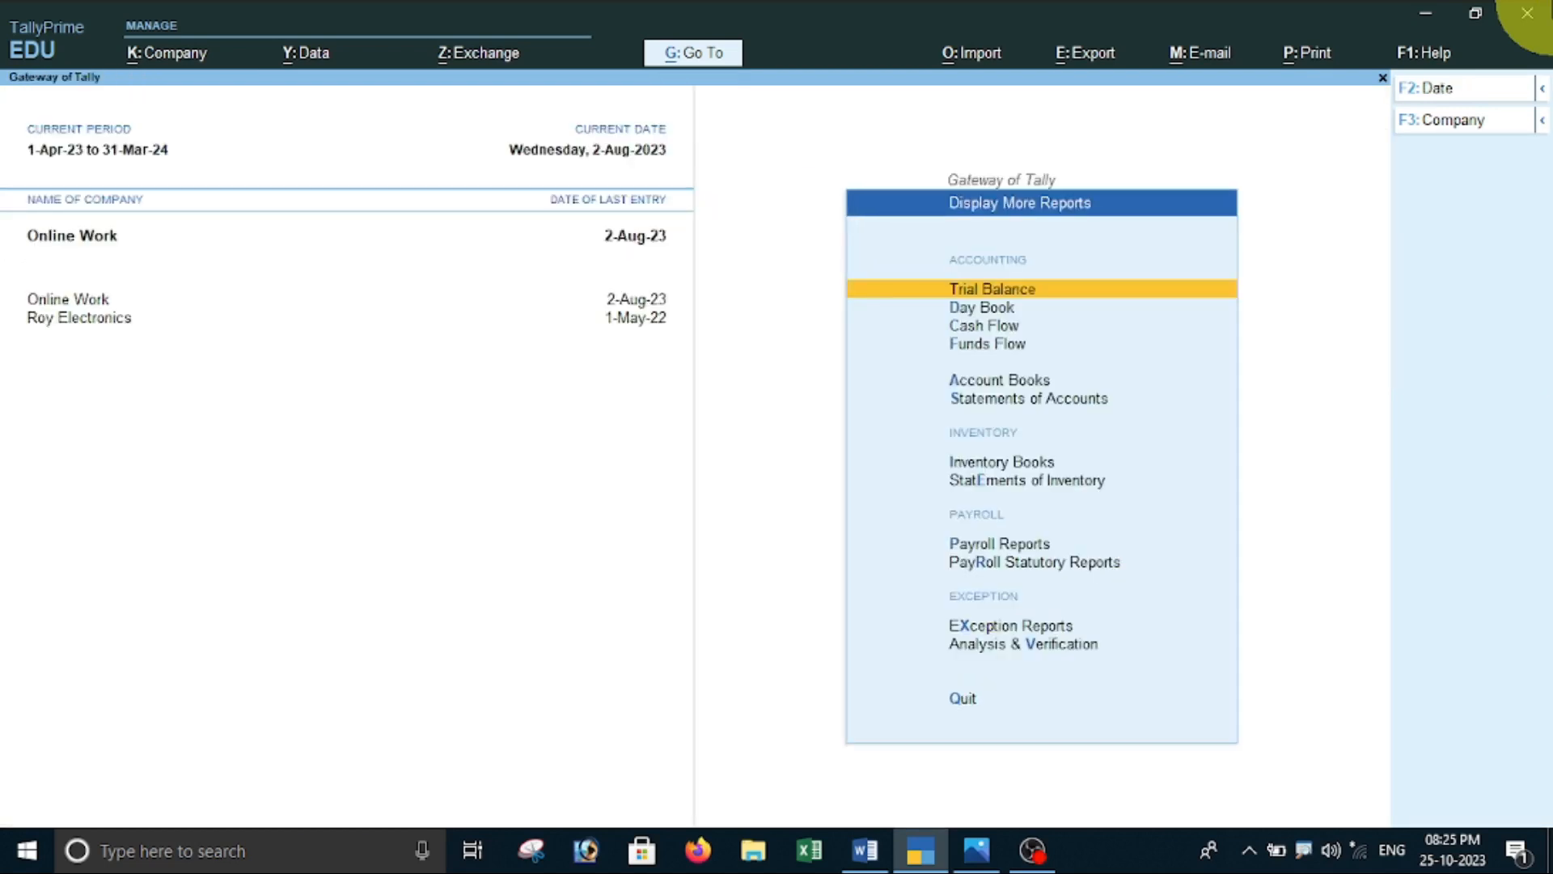
key(Down)
key(Down)
key(Down)
key(Down)
key(Return)
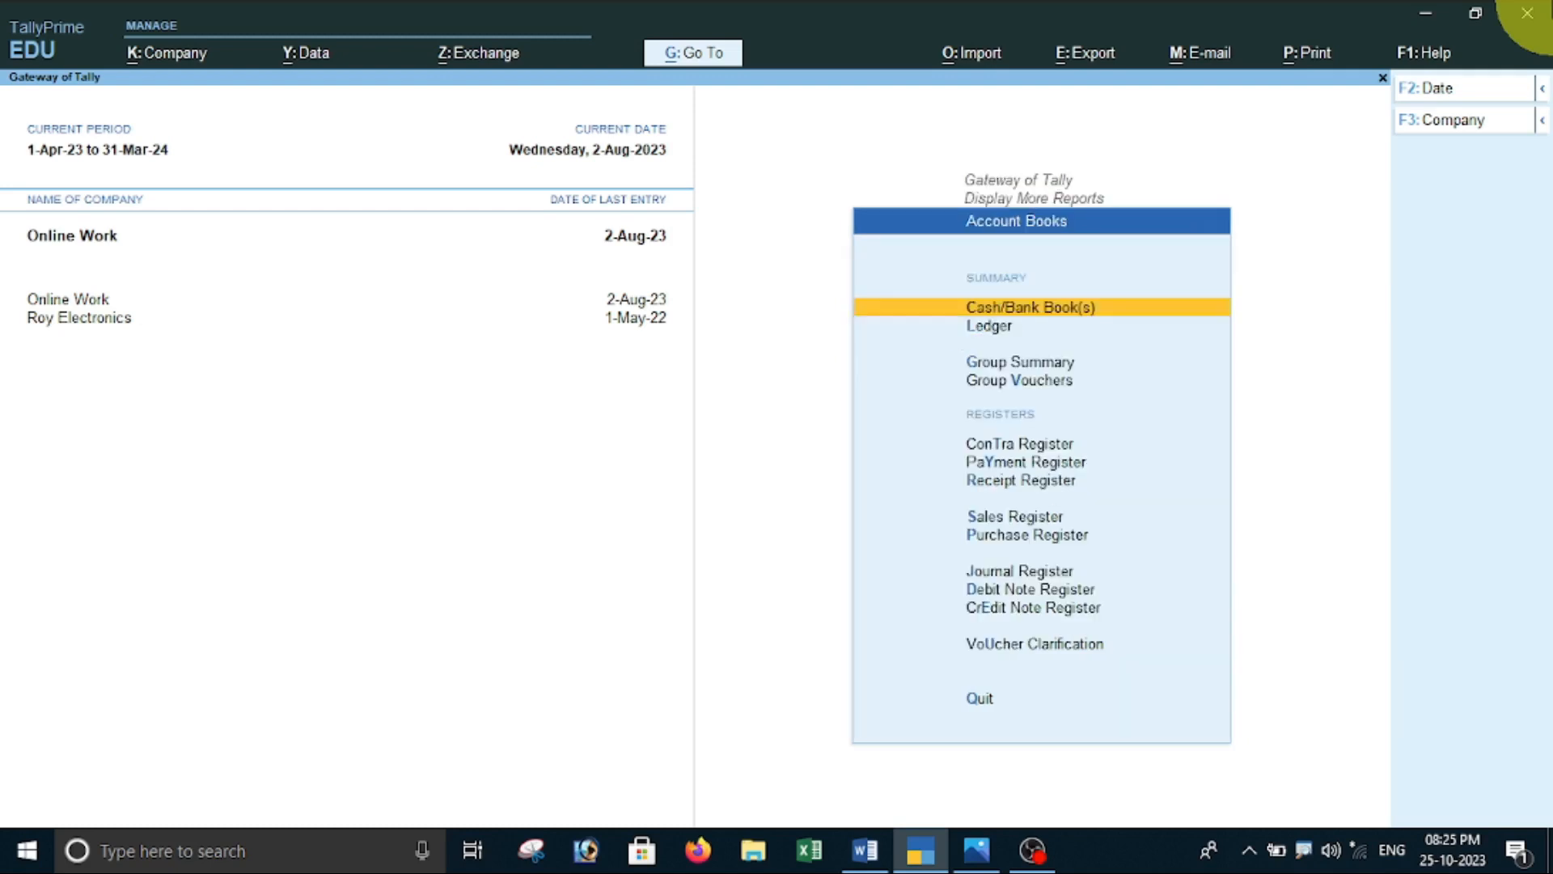
- View the August sales vouchers in the Sales Register, and return to the Account Books list
key(Down)
key(Down)
key(Down)
key(Down)
key(Down)
key(Down)
key(Down)
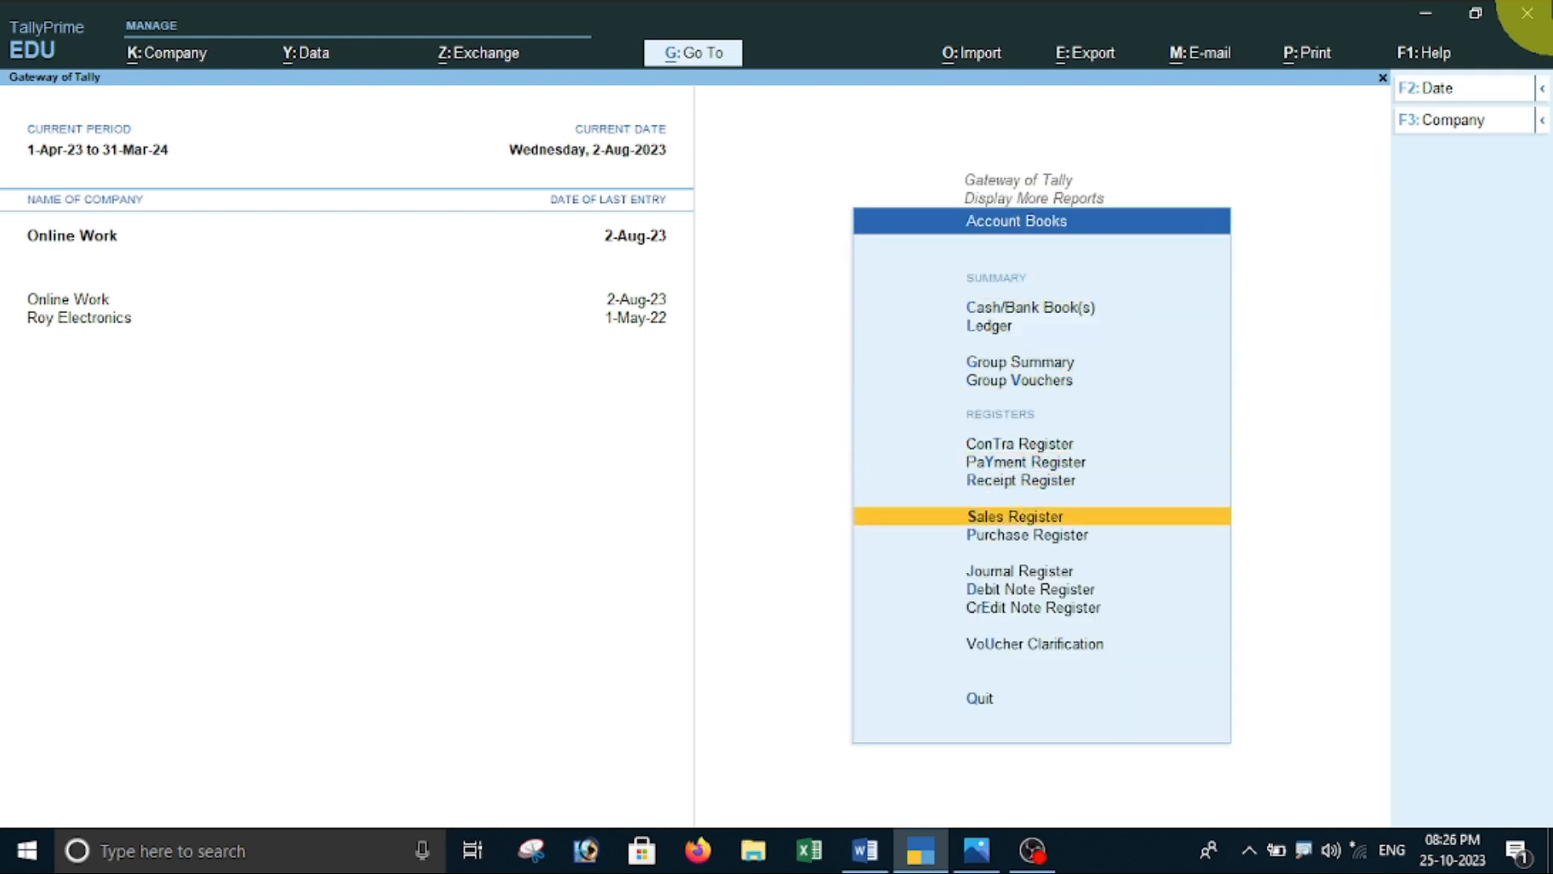
key(Return)
key(Return)
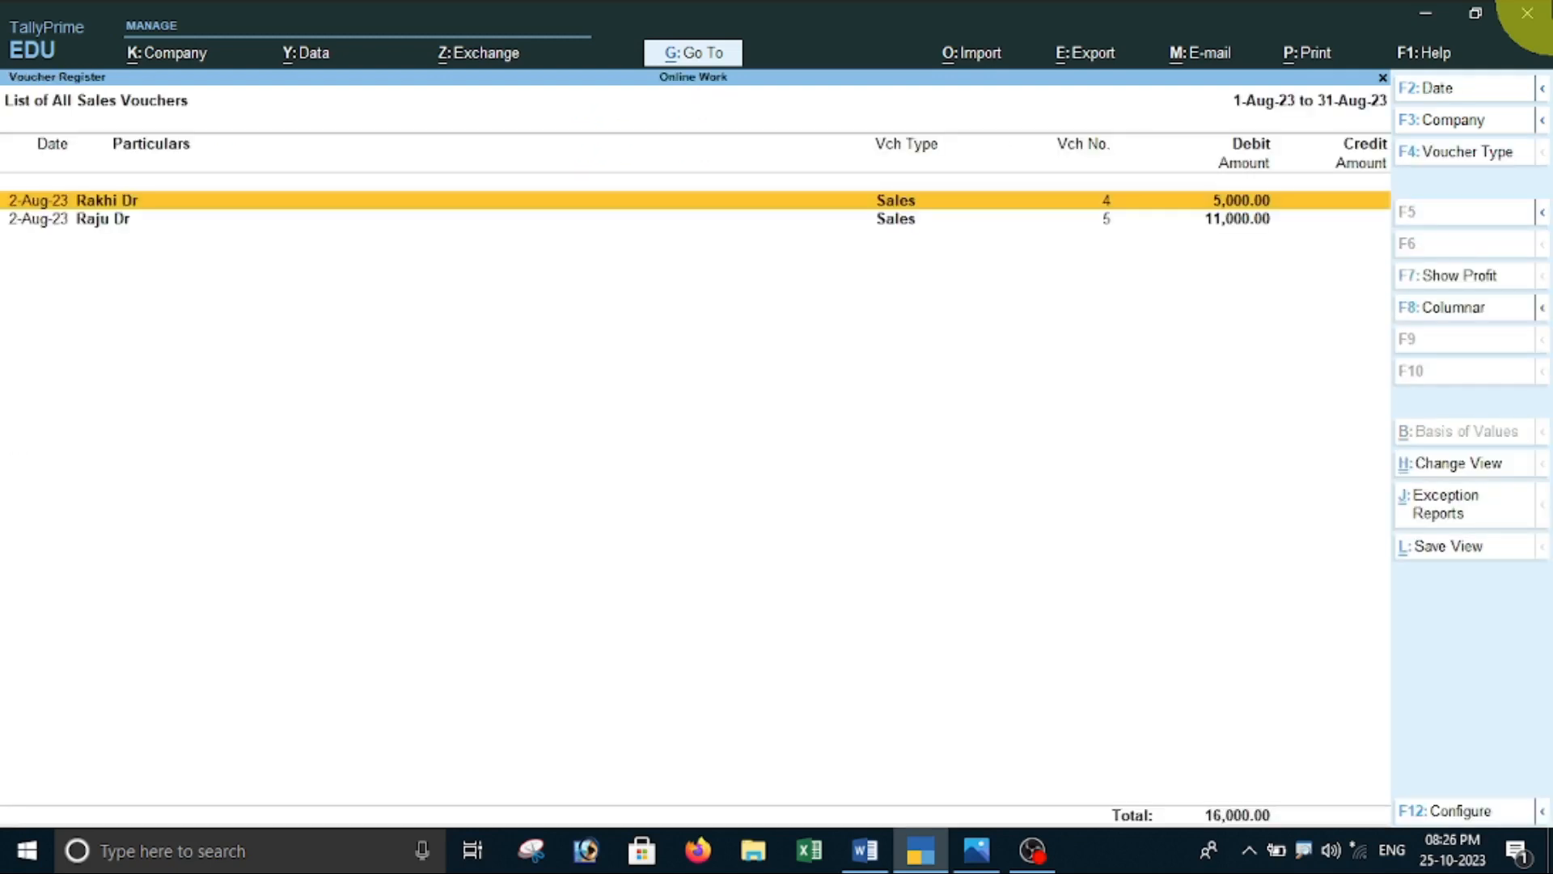
key(Escape)
key(Escape)
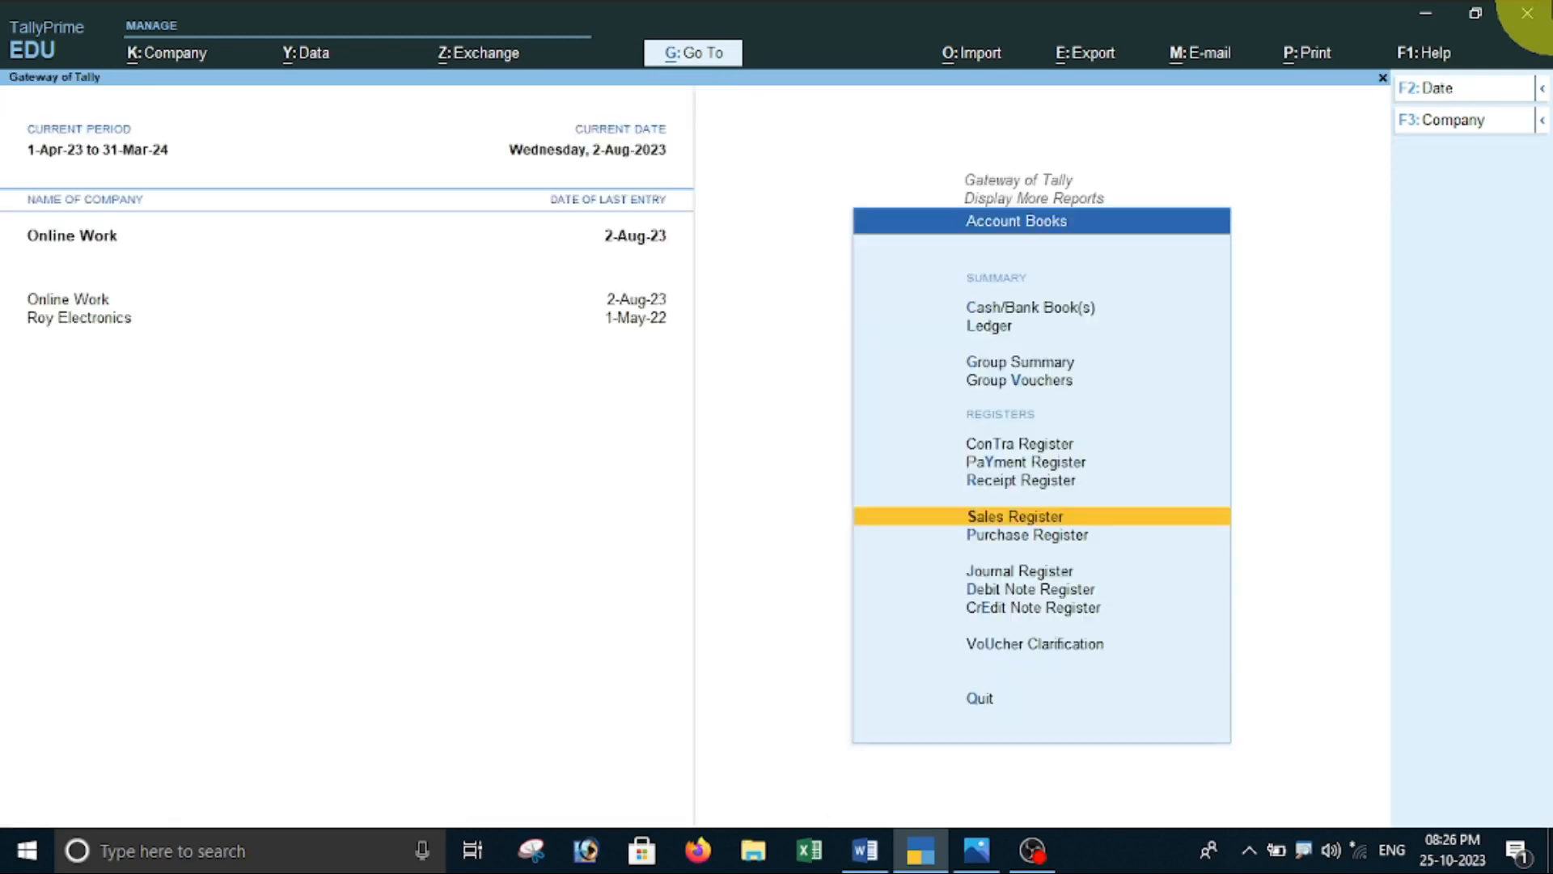
- View the August purchase vouchers in the Purchase Register, and return to the Gateway of Tally
key(Down)
key(Return)
key(Return)
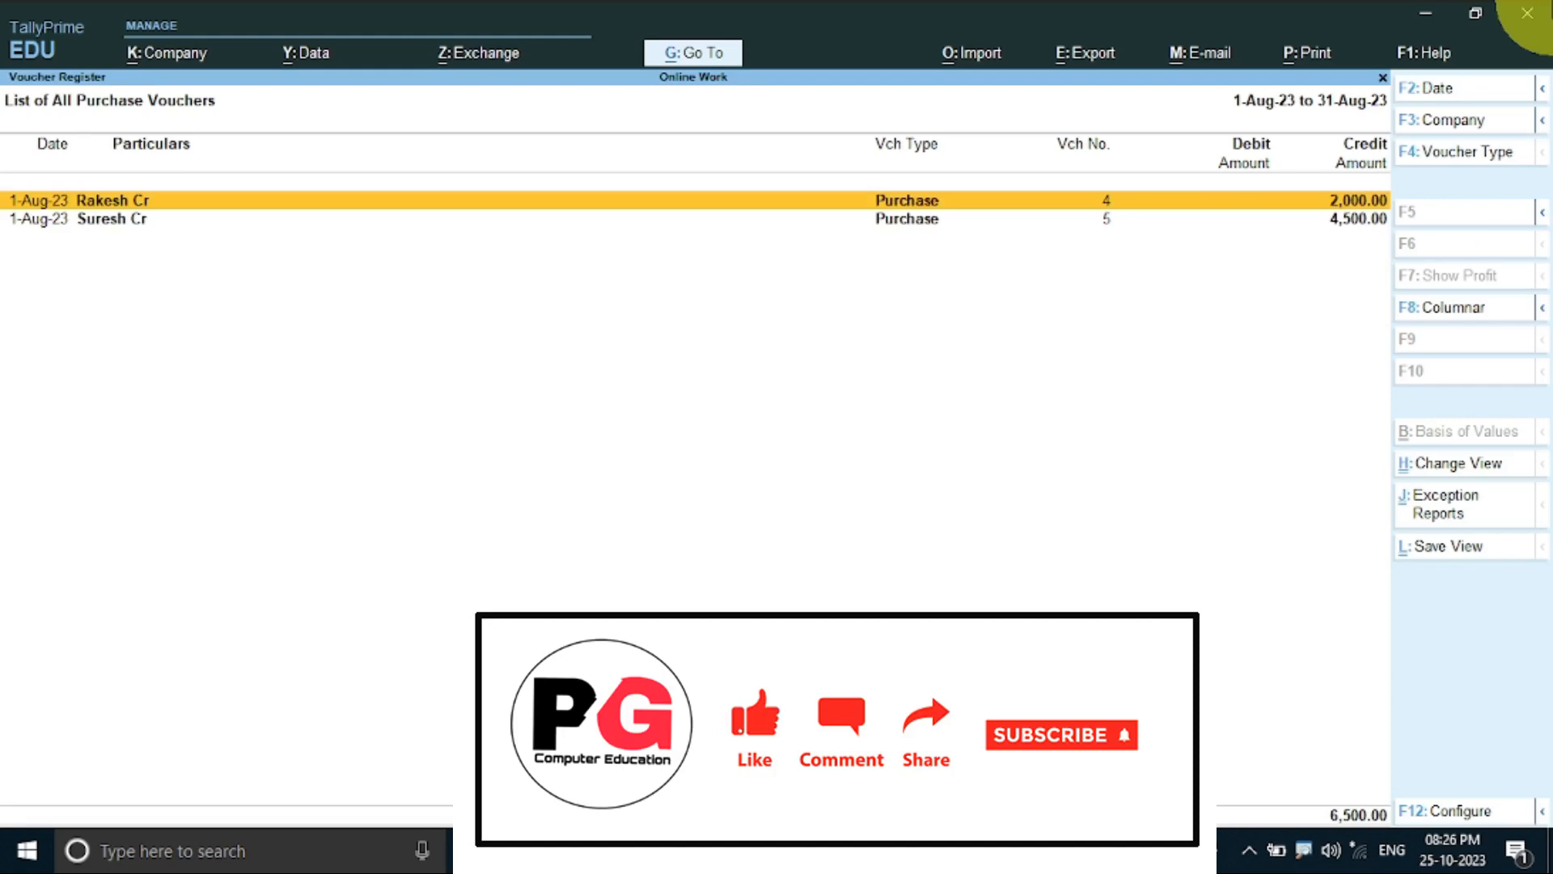
key(Escape)
key(Escape)
key(Escape)
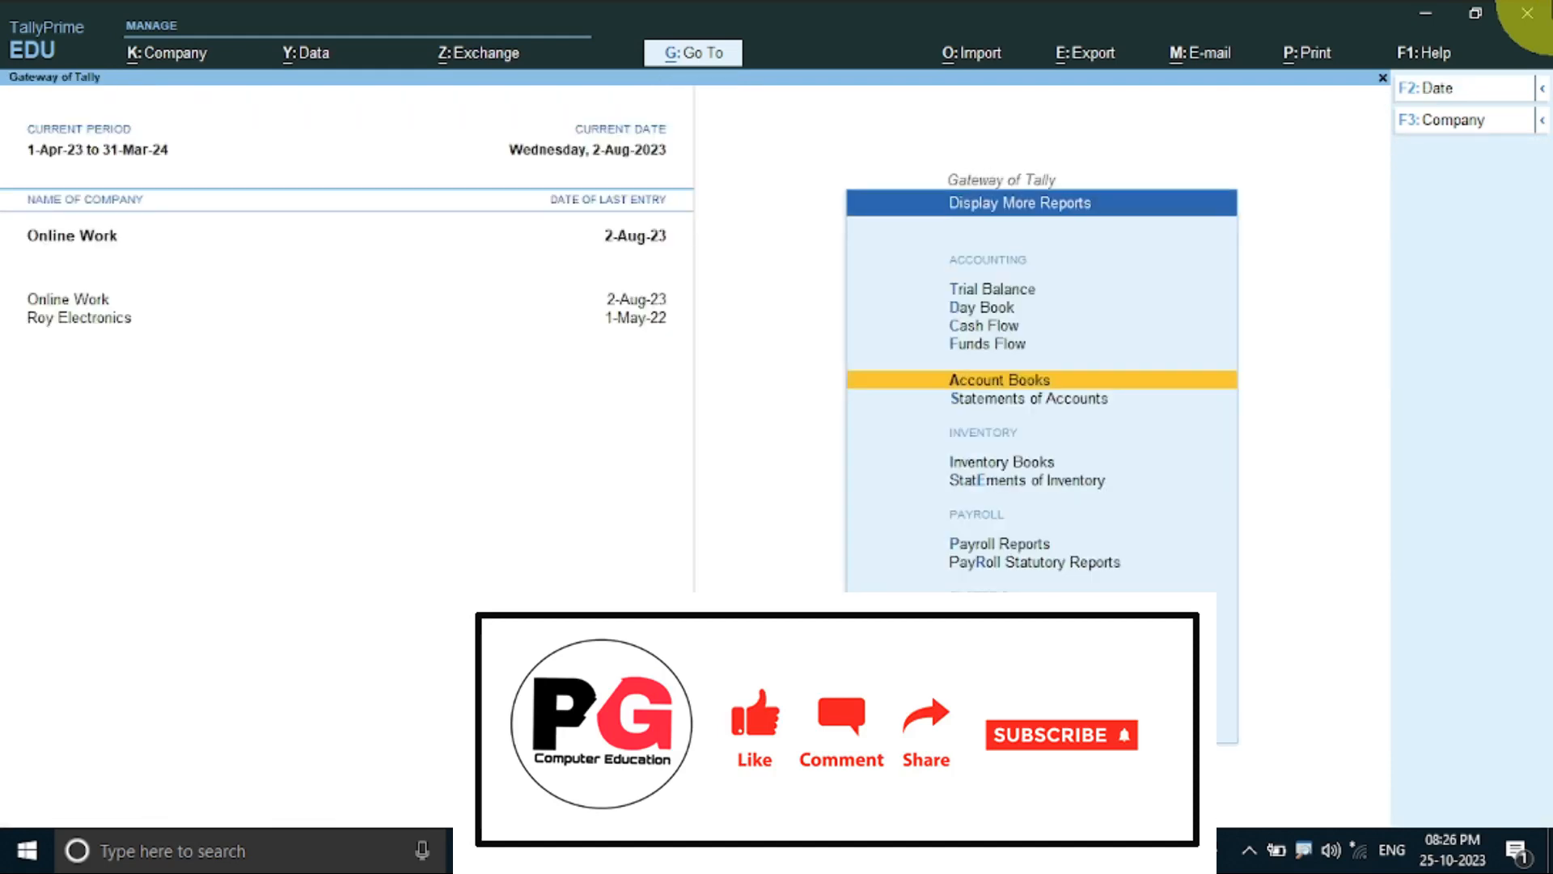
key(Escape)
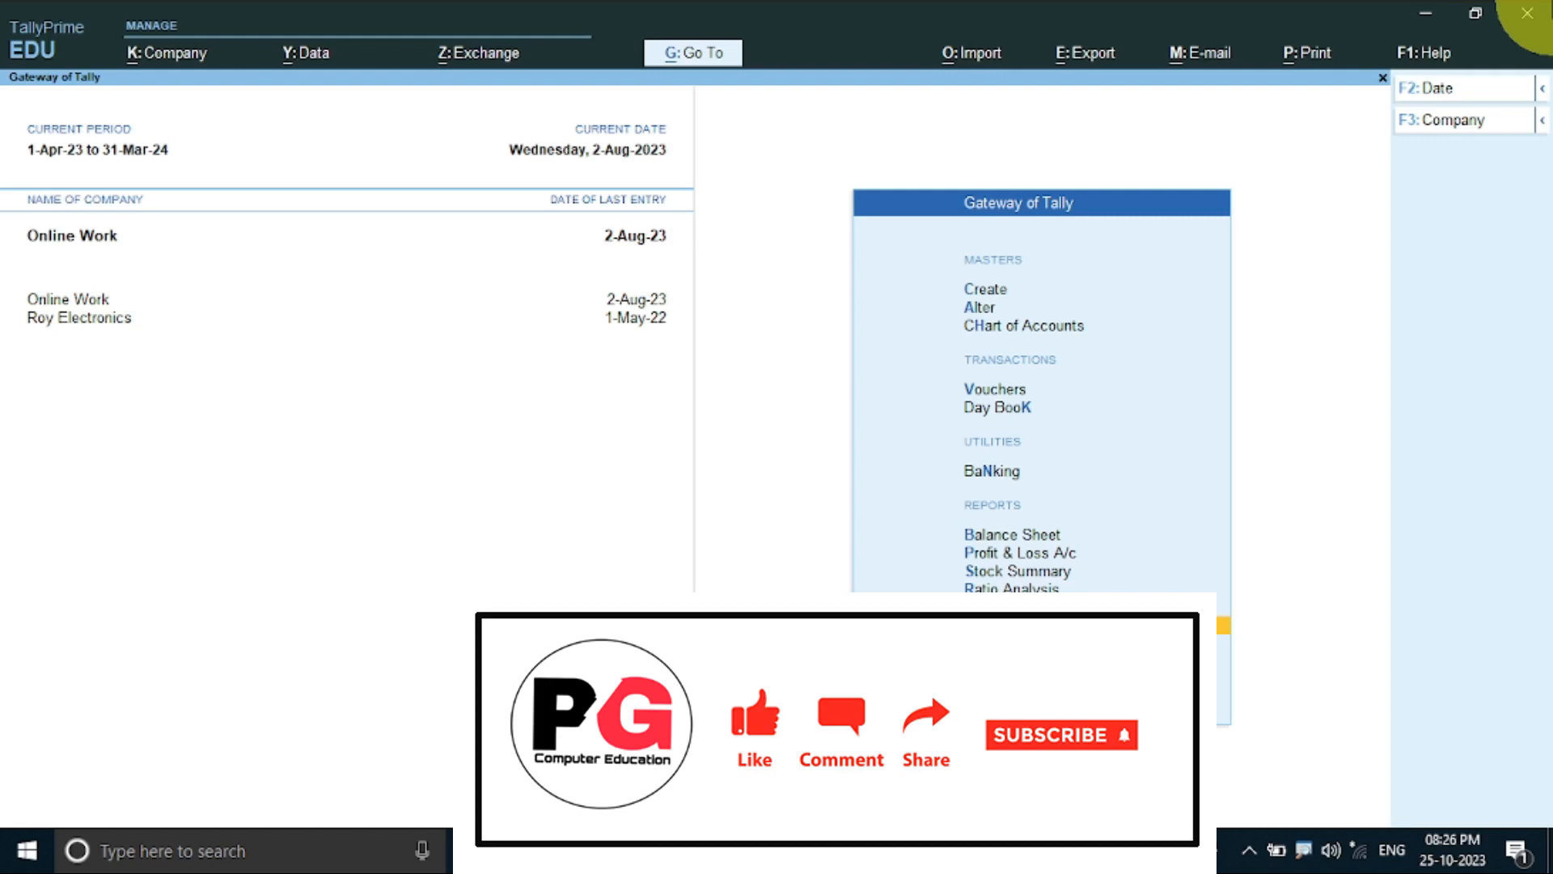
key(ctrl)
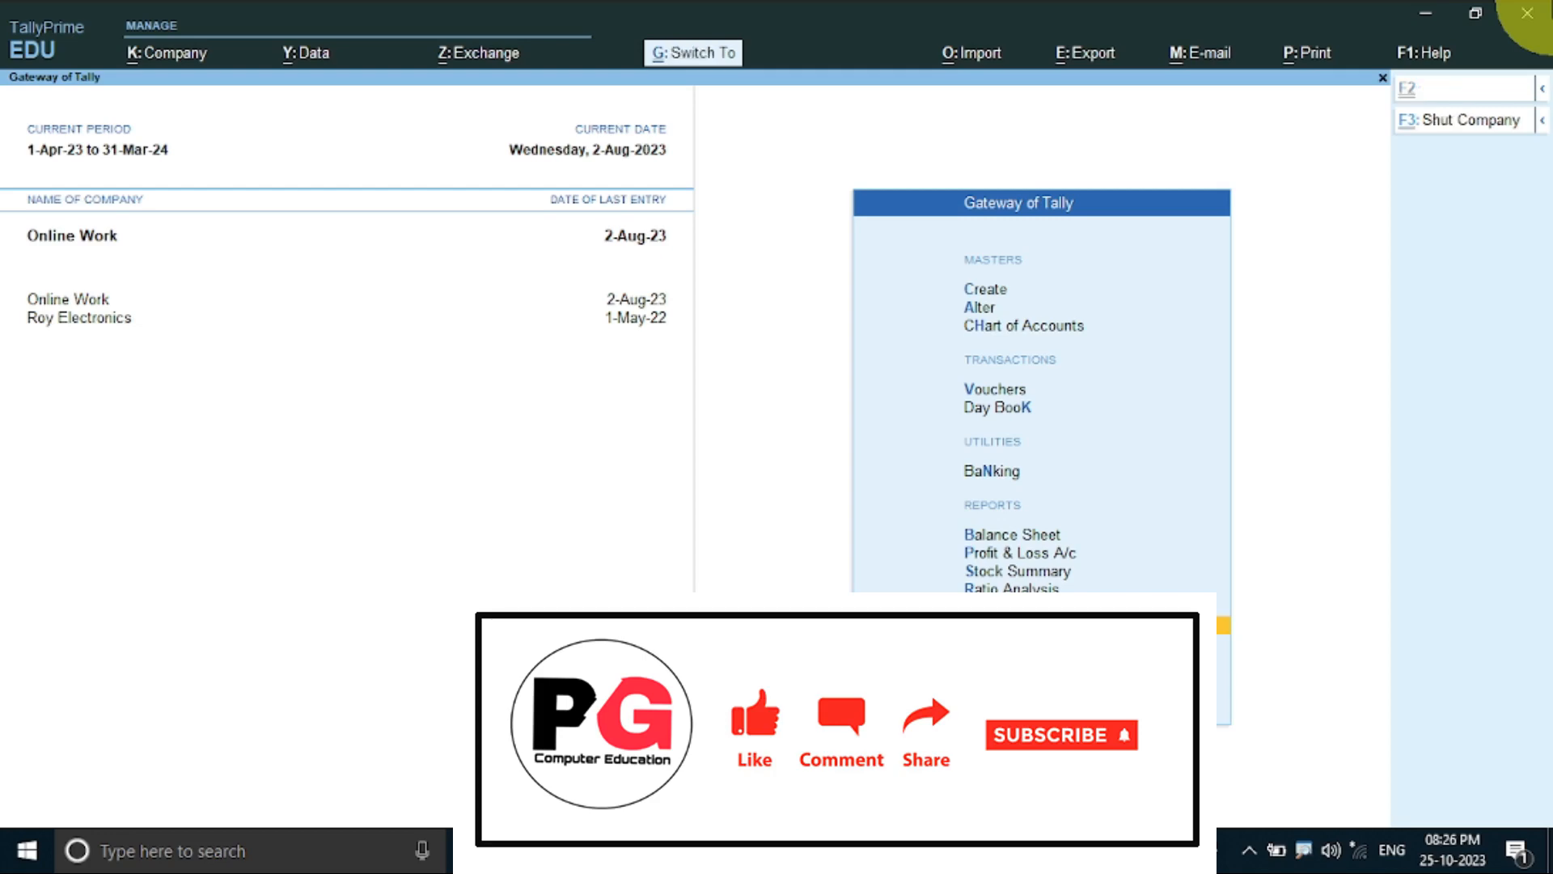